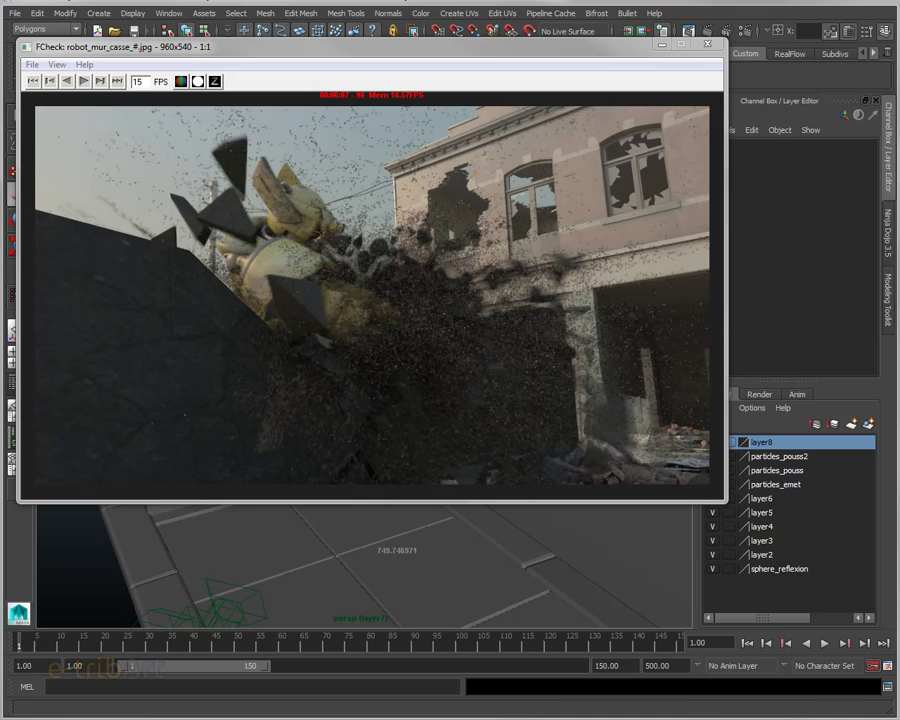
Step: Rewind the robot_mur_casse sequence to before the wall breaks and play it at 15 FPS
mouse_move(310, 474)
left_mouse_down()
mouse_move(196, 418)
mouse_move(393, 424)
left_mouse_up()
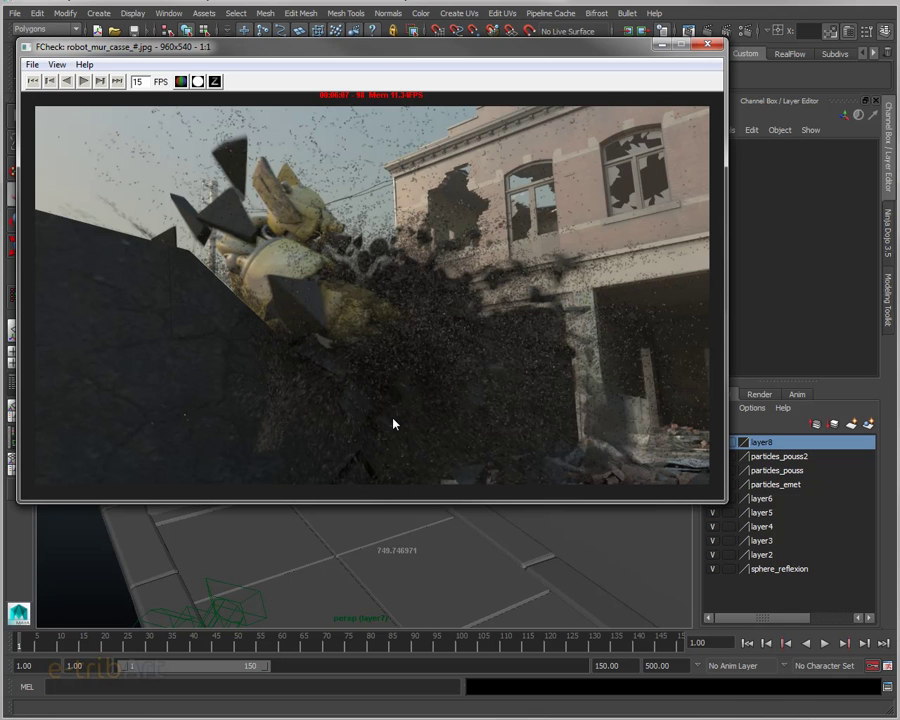
left_click(83, 81)
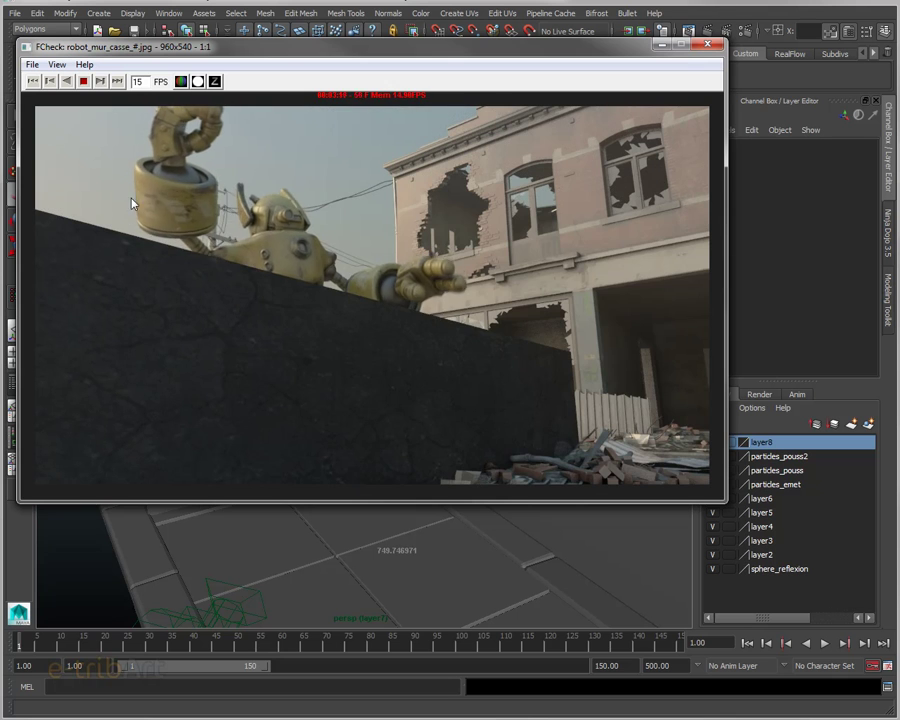
Step: Stop playback and scrub around the impact, holding on the robot heaving over the broken wall
left_click(85, 81)
mouse_move(293, 374)
left_mouse_down()
mouse_move(484, 363)
mouse_move(191, 376)
left_mouse_up()
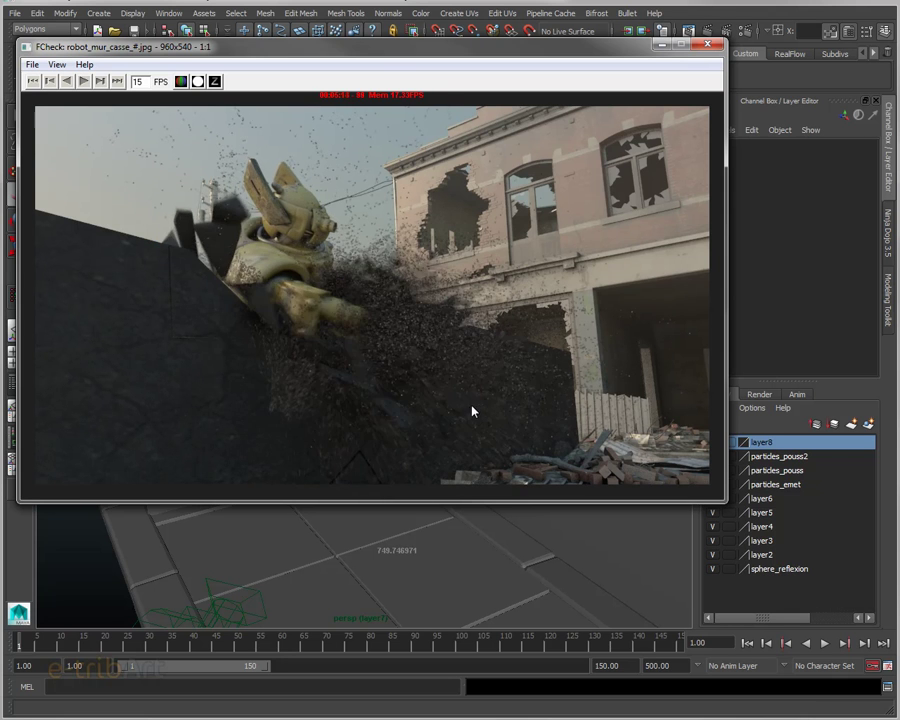
mouse_move(463, 410)
left_mouse_down()
mouse_move(382, 408)
mouse_move(530, 411)
mouse_move(382, 416)
left_mouse_up()
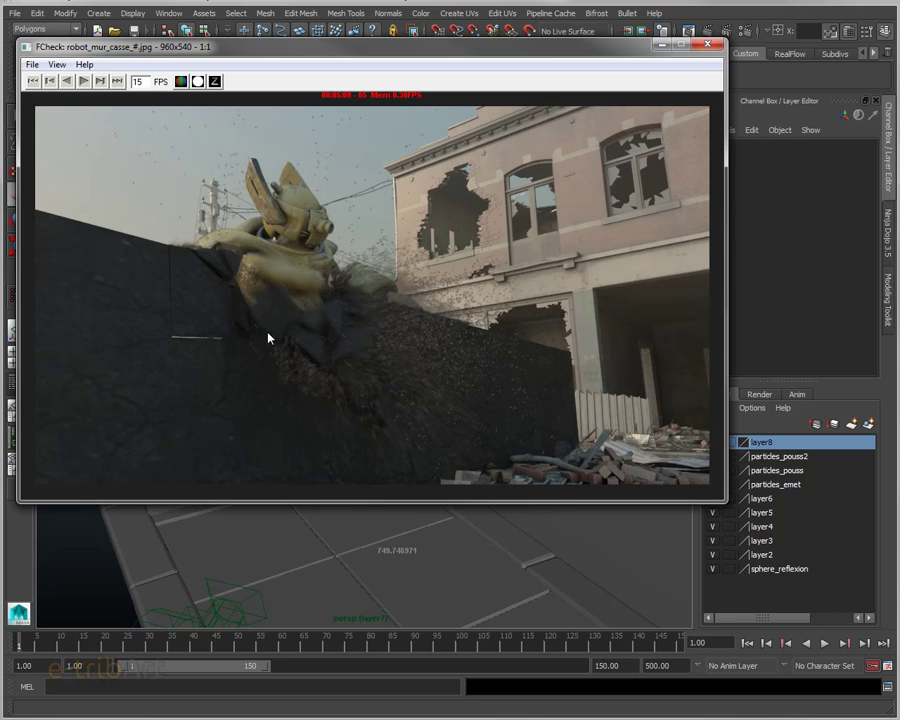
Step: Scrub frames 78–98 through the debris burst, ending on the robot behind the intact wall
mouse_move(293, 426)
left_mouse_down()
mouse_move(406, 433)
mouse_move(270, 424)
mouse_move(331, 418)
mouse_move(236, 414)
mouse_move(335, 416)
mouse_move(223, 405)
left_mouse_up()
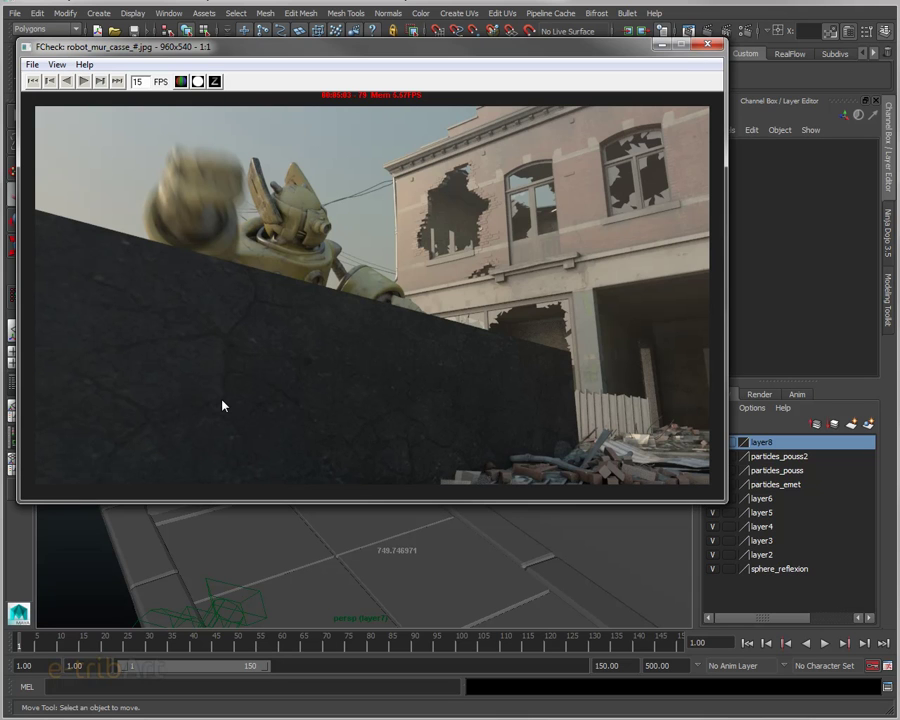
left_click_drag(117, 440, 217, 448)
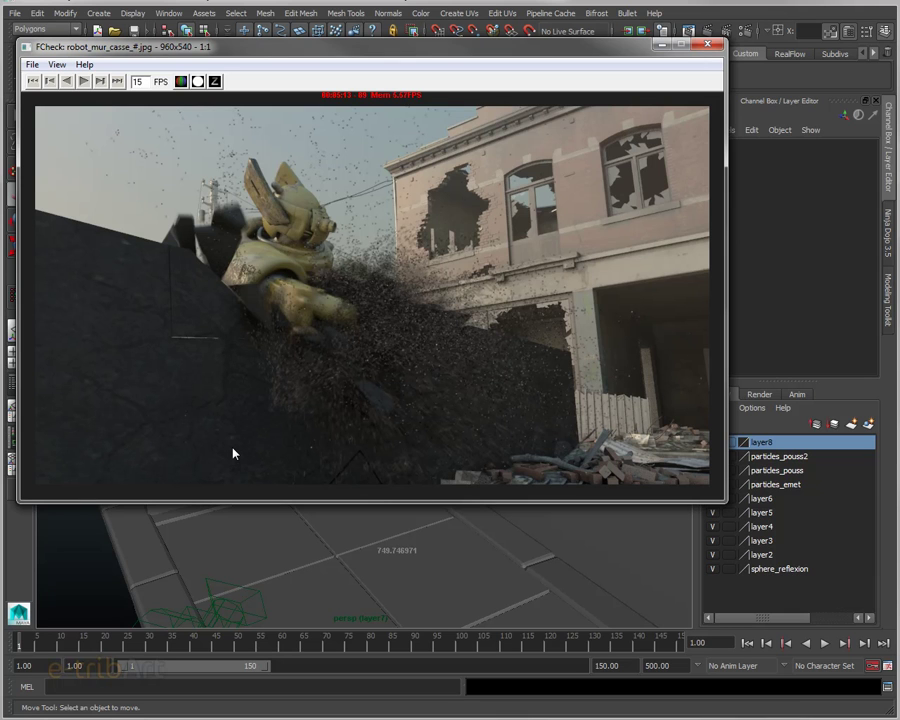
mouse_move(232, 451)
left_mouse_down()
mouse_move(292, 447)
mouse_move(156, 443)
mouse_move(323, 439)
left_mouse_up()
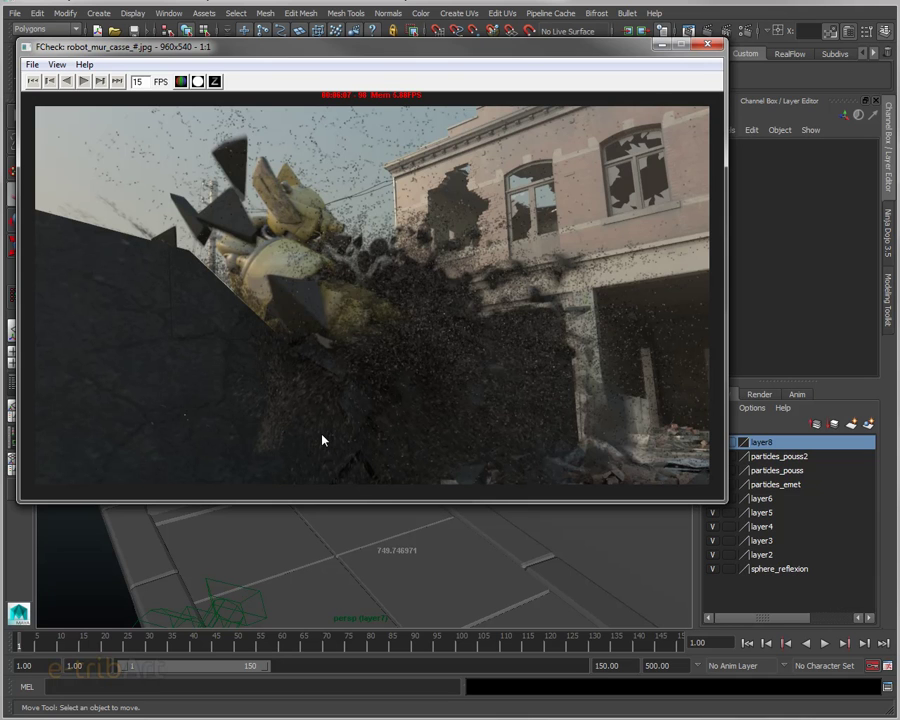
left_click_drag(448, 416, 243, 419)
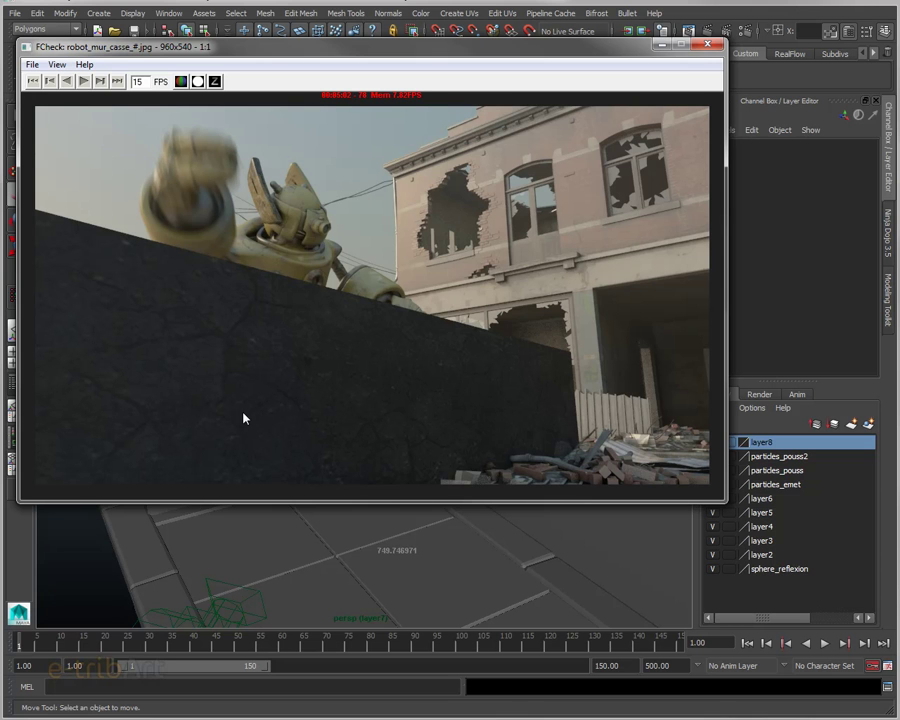
Step: Scrub the flying-debris frames 110–126, then drag the FCheck window off the Maya scene
mouse_move(419, 53)
left_mouse_down()
mouse_move(418, 77)
mouse_move(419, 56)
left_mouse_up()
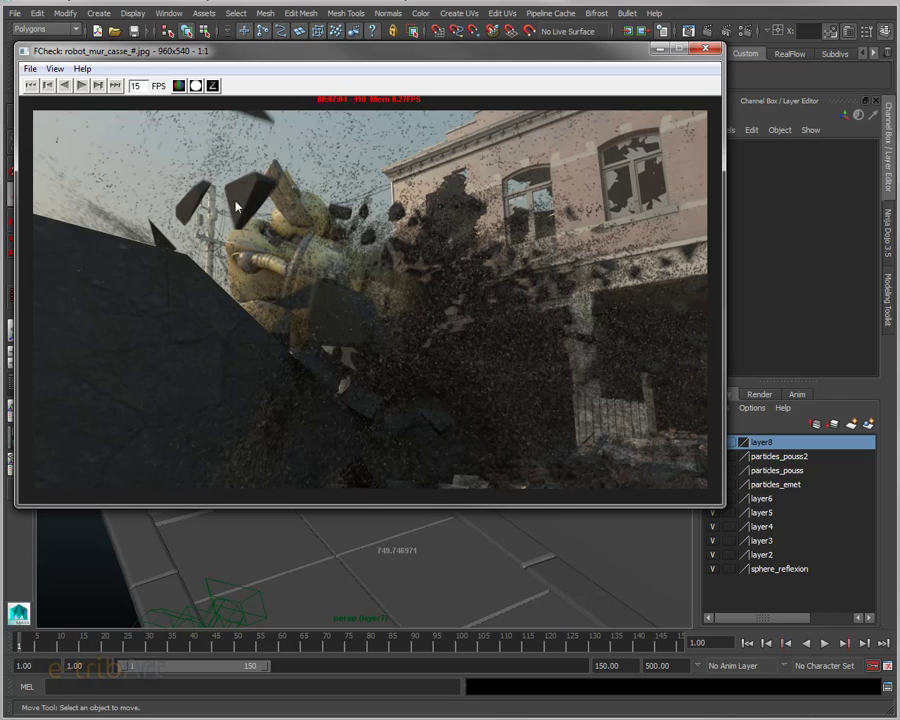
mouse_move(346, 474)
left_mouse_down()
mouse_move(473, 436)
mouse_move(284, 424)
mouse_move(325, 426)
left_mouse_up()
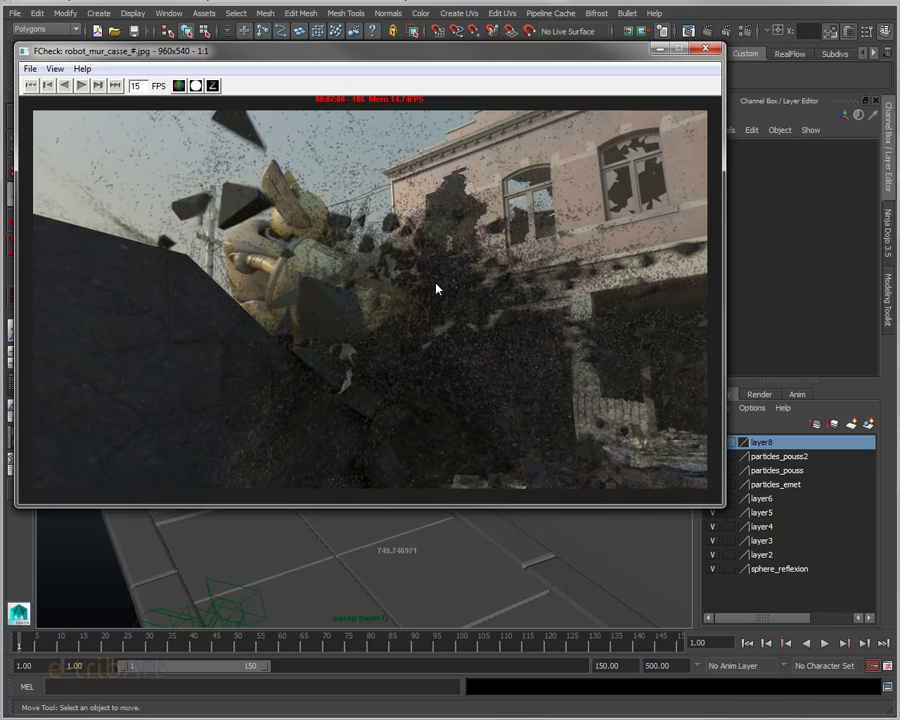
mouse_move(512, 54)
left_mouse_down()
mouse_move(523, 115)
mouse_move(530, 73)
left_mouse_up()
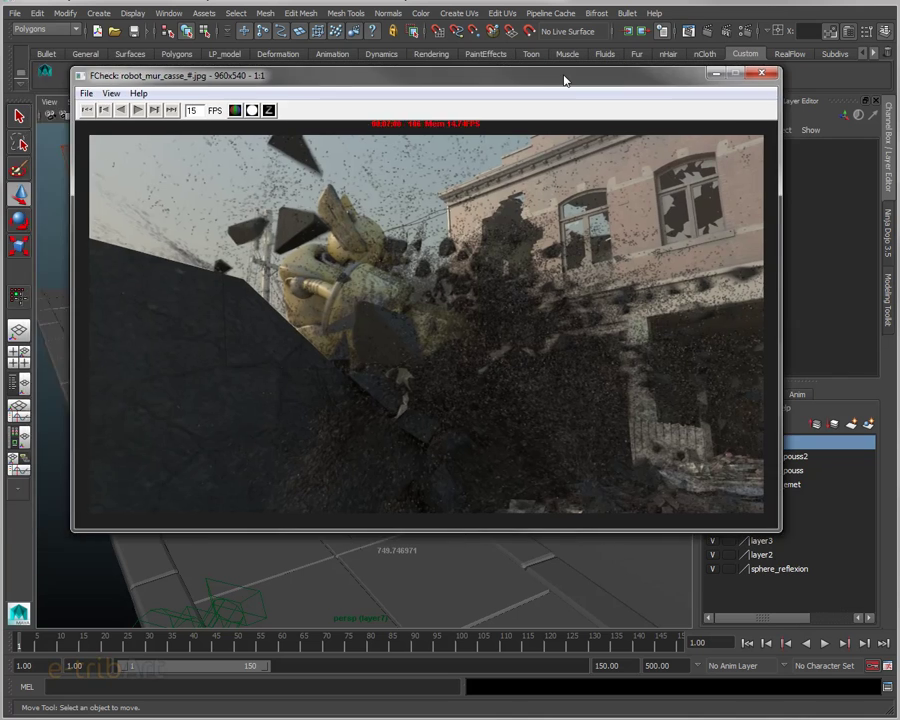
left_click_drag(530, 74, 528, 48)
Step: Play the simulation, jump to frame 103 and select the triangular chunk Fracture_Chunk_0220
left_click(605, 284)
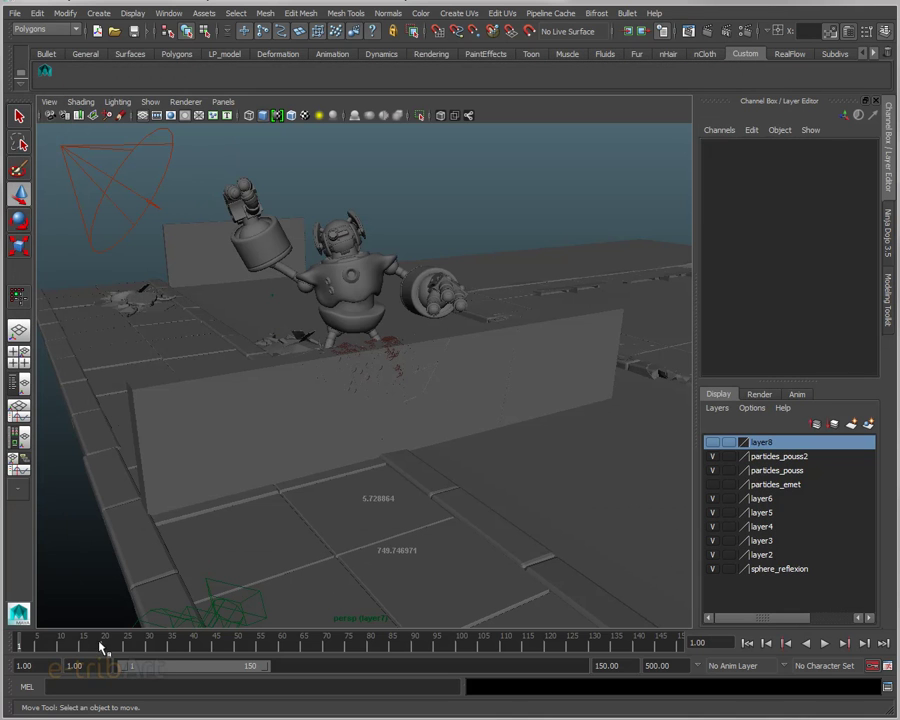
key("alt+v")
left_click_drag(305, 648, 475, 652)
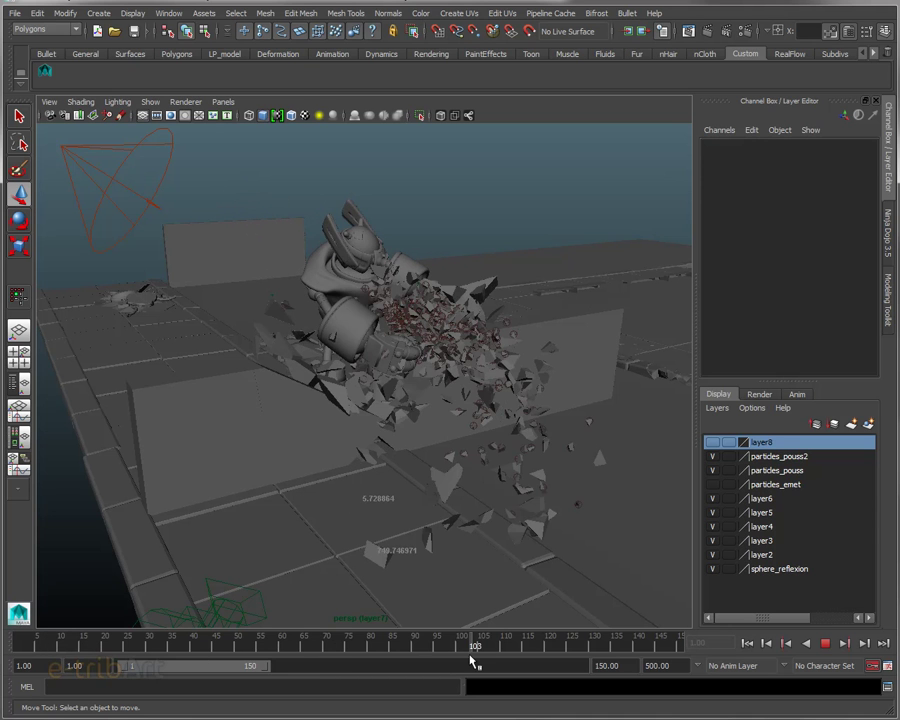
left_click_drag(432, 512, 430, 486, "alt")
scroll(432, 490, "up", 3)
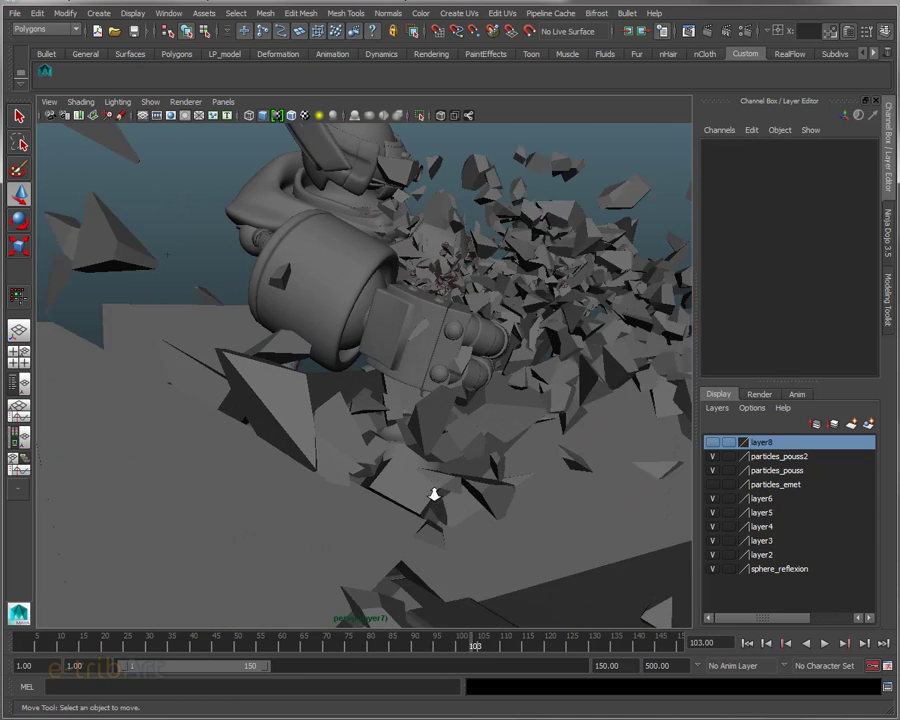
scroll(432, 490, "up", 2)
left_click(428, 491)
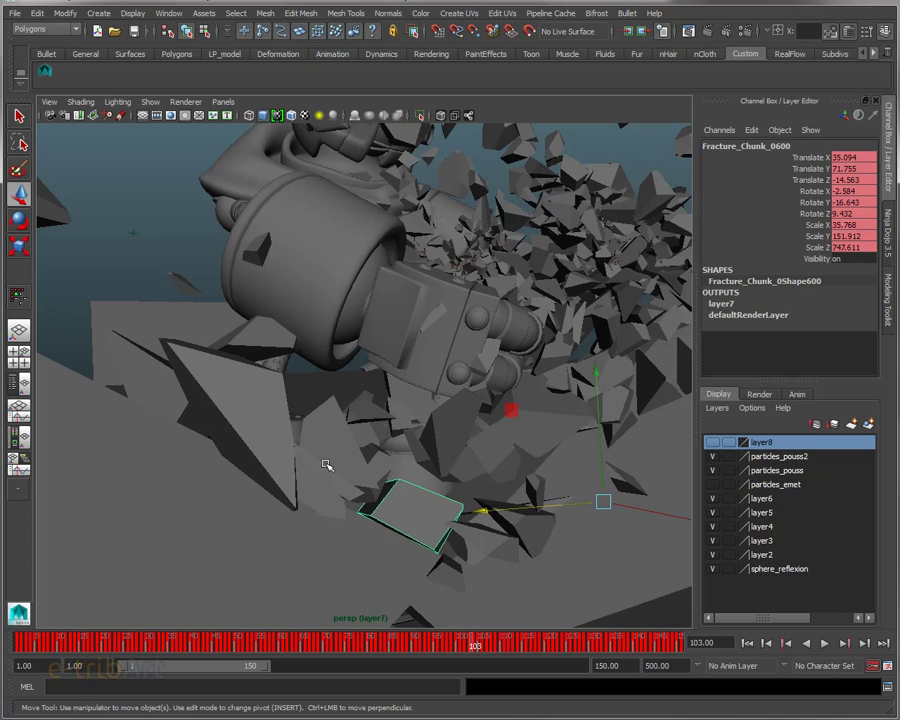
left_click(261, 428)
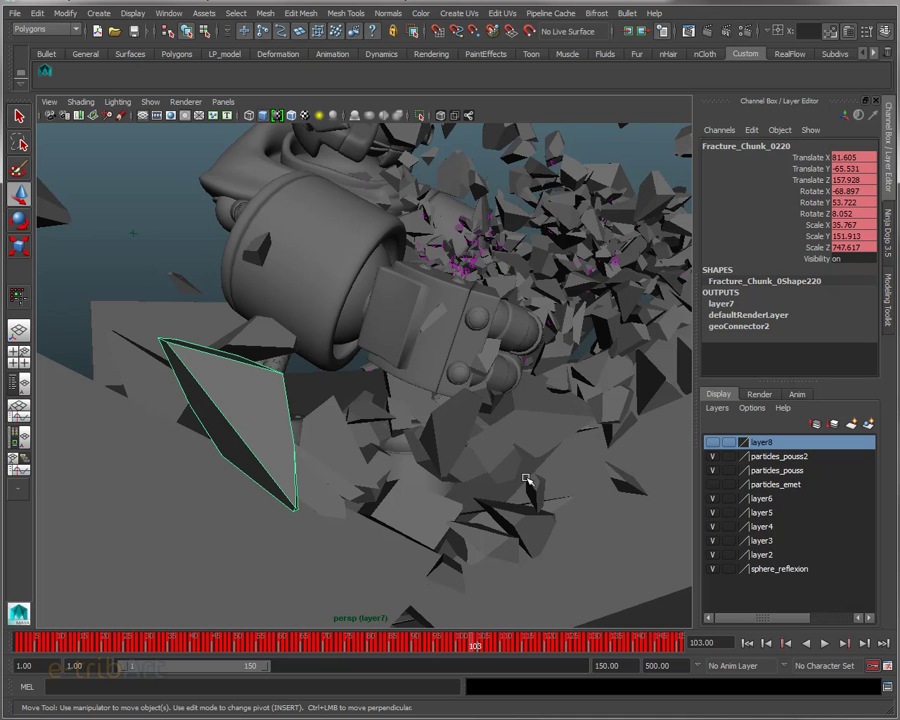
Step: Scrub to frame 110 and orbit around the fractured robot to a side angle
mouse_move(382, 647)
left_mouse_down()
mouse_move(481, 652)
mouse_move(500, 644)
left_mouse_up()
mouse_move(502, 452)
left_mouse_down("alt")
mouse_move(470, 465)
mouse_move(502, 473)
mouse_move(408, 533)
mouse_move(538, 446)
mouse_move(454, 482)
mouse_move(443, 443)
mouse_move(432, 443)
mouse_move(454, 434)
left_mouse_up("alt")
scroll(443, 443, "up", 3)
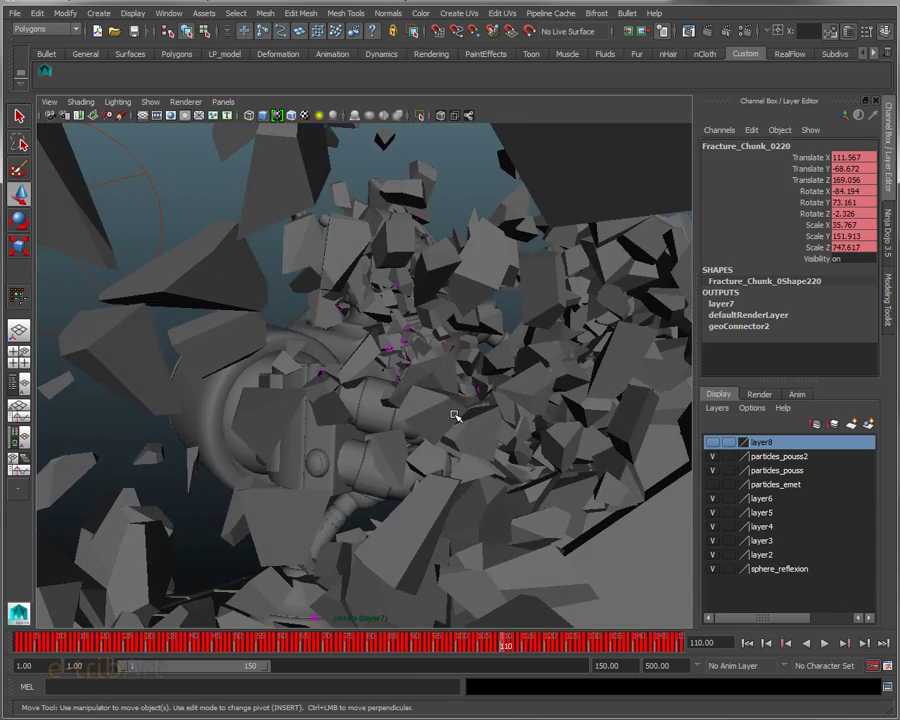
scroll(454, 414, "up", 2)
scroll(457, 357, "up", 2)
mouse_move(457, 357)
left_mouse_down("alt")
mouse_move(450, 368)
mouse_move(526, 374)
mouse_move(462, 363)
mouse_move(404, 392)
mouse_move(354, 394)
mouse_move(360, 404)
mouse_move(430, 434)
mouse_move(434, 394)
mouse_move(426, 394)
mouse_move(482, 359)
mouse_move(342, 265)
left_mouse_up("alt")
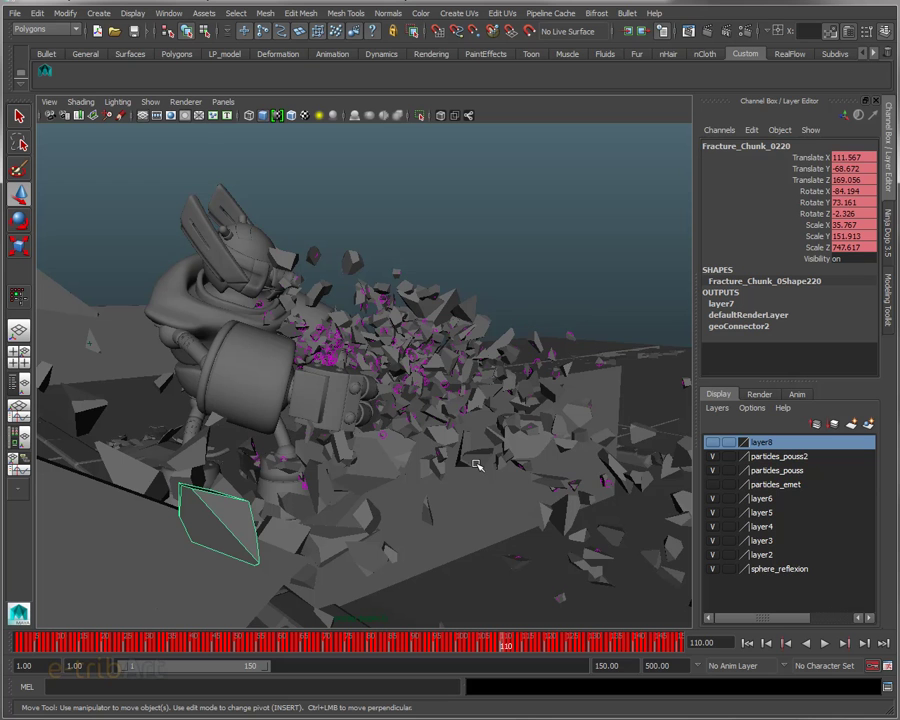
Step: Scrub frames 97, 79 and 91, stop playback at frame 84, and show layer8's wall cube
left_click(448, 648)
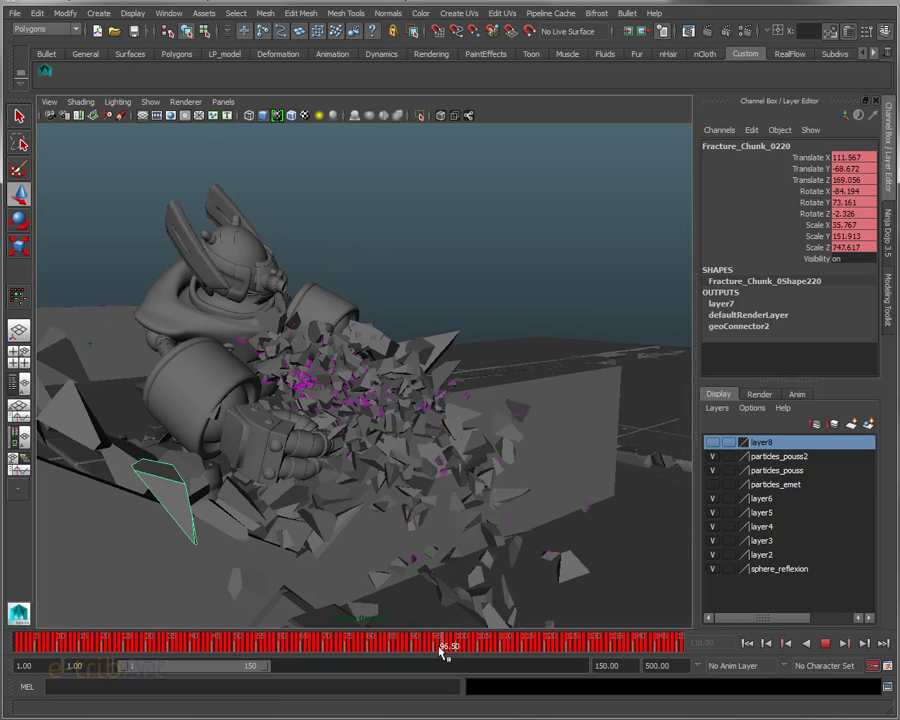
mouse_move(389, 652)
left_mouse_down()
mouse_move(251, 647)
mouse_move(446, 647)
mouse_move(409, 648)
left_mouse_up()
left_click_drag(418, 523, 343, 505, "alt")
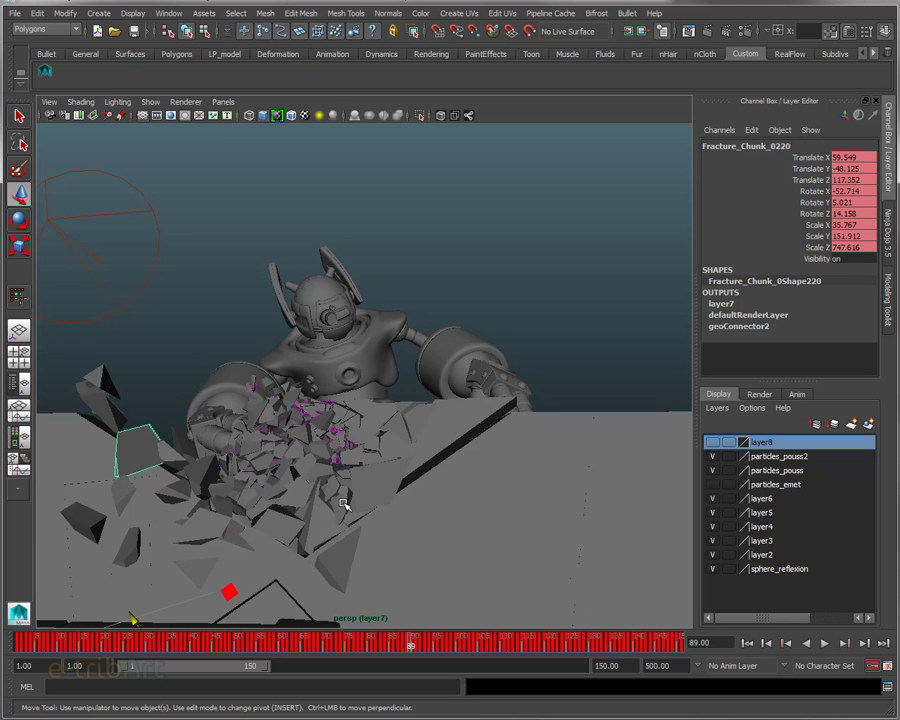
left_click(428, 646)
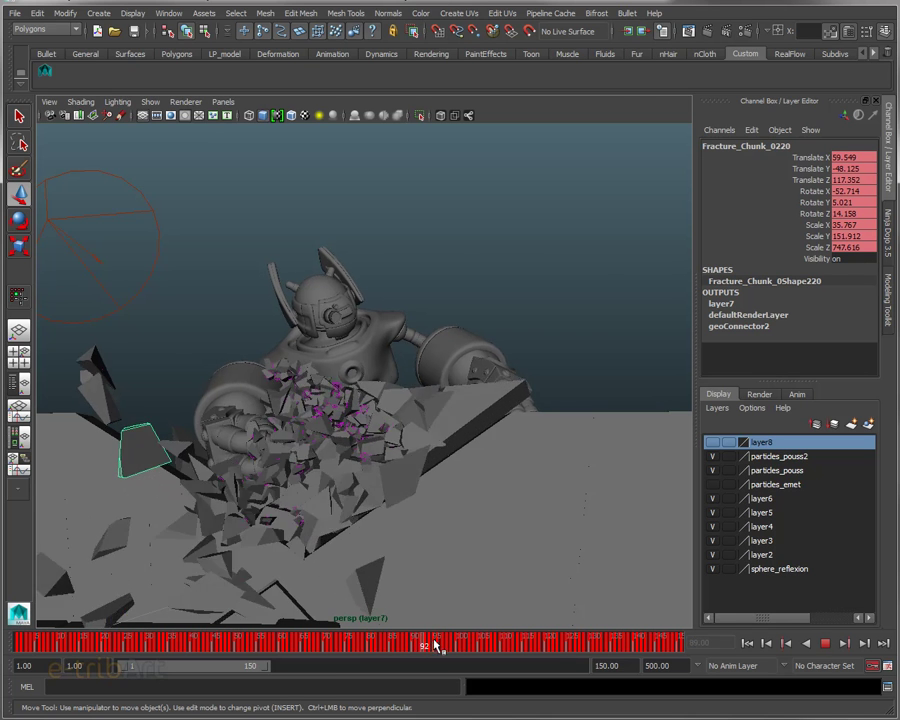
key("alt+v")
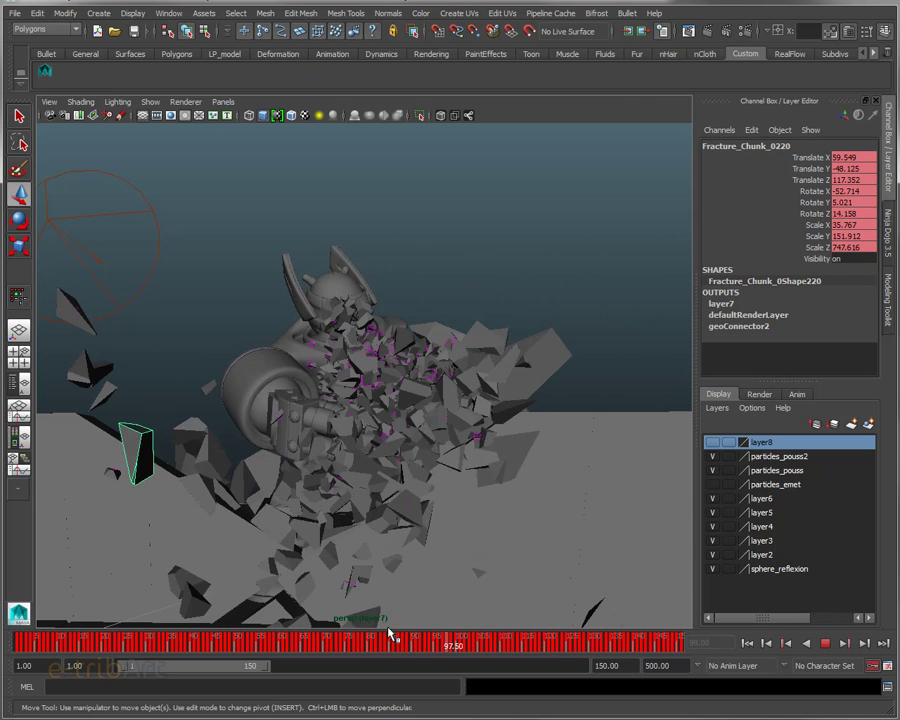
left_click(388, 638)
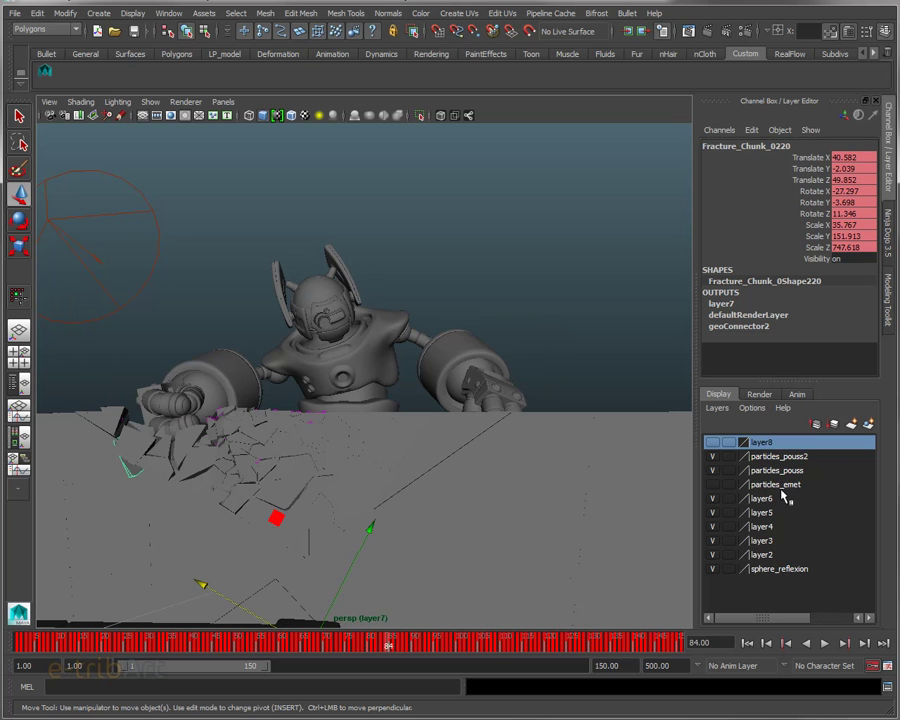
left_click_drag(492, 504, 565, 521, "alt")
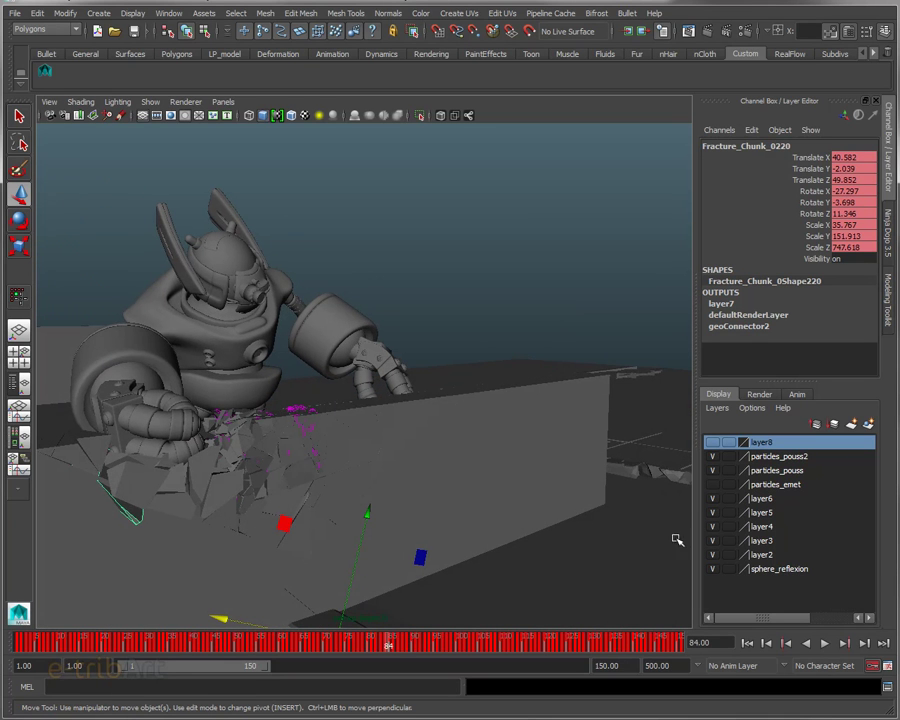
left_click(712, 442)
Step: Move the wall cube pCube1 to Translate X 232.645 and Y 95.724
left_click(505, 503)
mouse_move(505, 503)
left_mouse_down("alt")
mouse_move(478, 508)
mouse_move(654, 536)
left_mouse_up("alt")
mouse_move(480, 532)
left_mouse_down("alt")
mouse_move(489, 545)
mouse_move(514, 538)
mouse_move(514, 466)
mouse_move(396, 464)
left_mouse_up("alt")
mouse_move(559, 508)
left_mouse_down("alt")
mouse_move(367, 498)
mouse_move(524, 504)
mouse_move(506, 486)
mouse_move(500, 498)
left_mouse_up("alt")
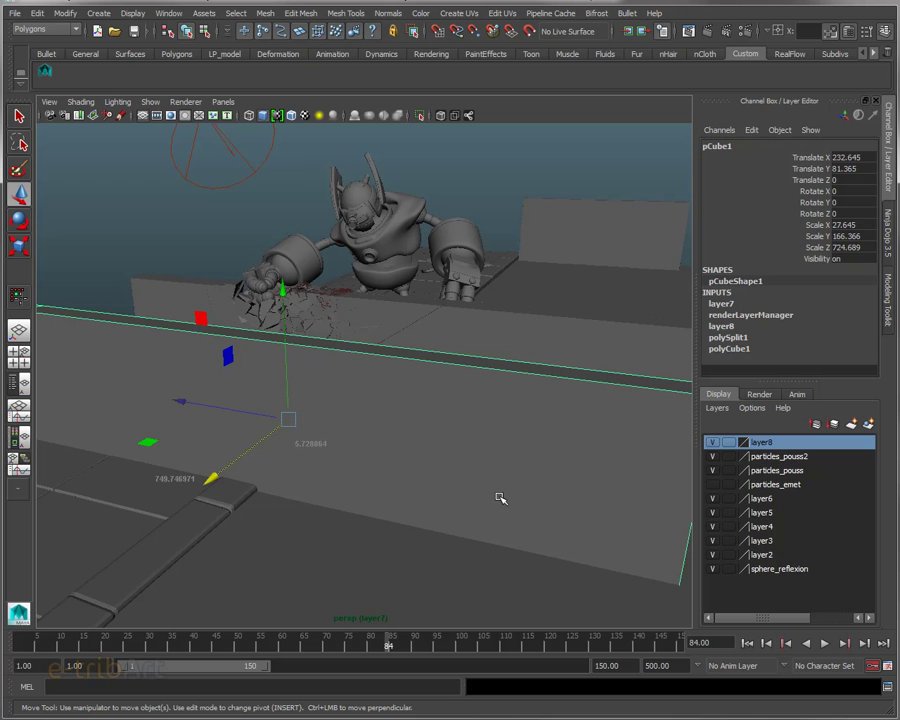
left_click_drag(285, 287, 280, 274)
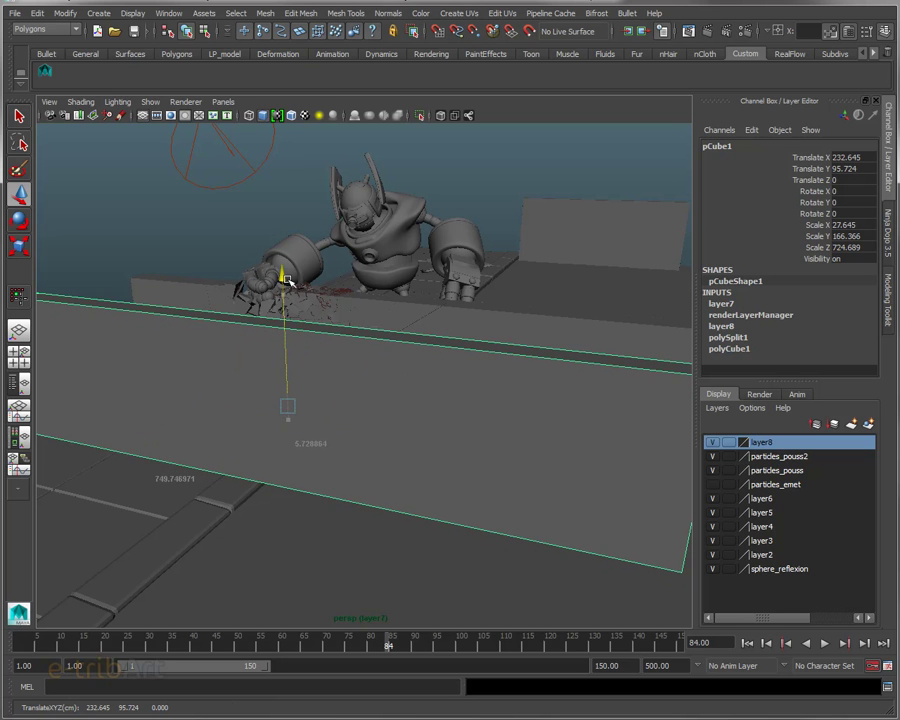
Step: Nudge pCube1 further to X 250.946 and run the Ninja Dojo shelf script
mouse_move(210, 456)
left_mouse_down("alt")
mouse_move(476, 485)
mouse_move(468, 498)
mouse_move(412, 518)
left_mouse_up("alt")
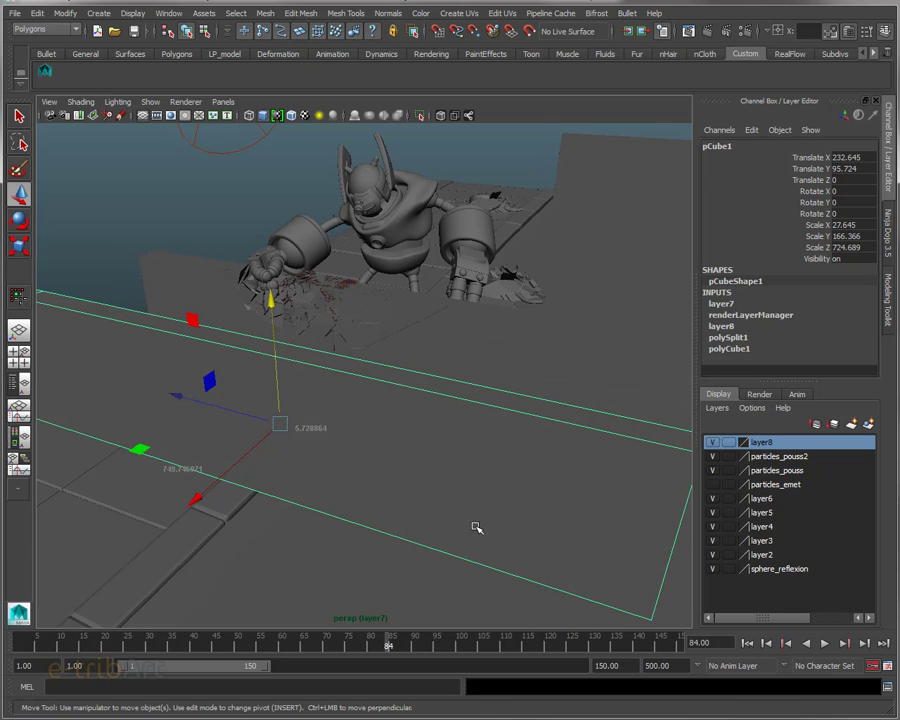
mouse_move(196, 497)
left_mouse_down()
mouse_move(183, 510)
mouse_move(560, 468)
left_mouse_up()
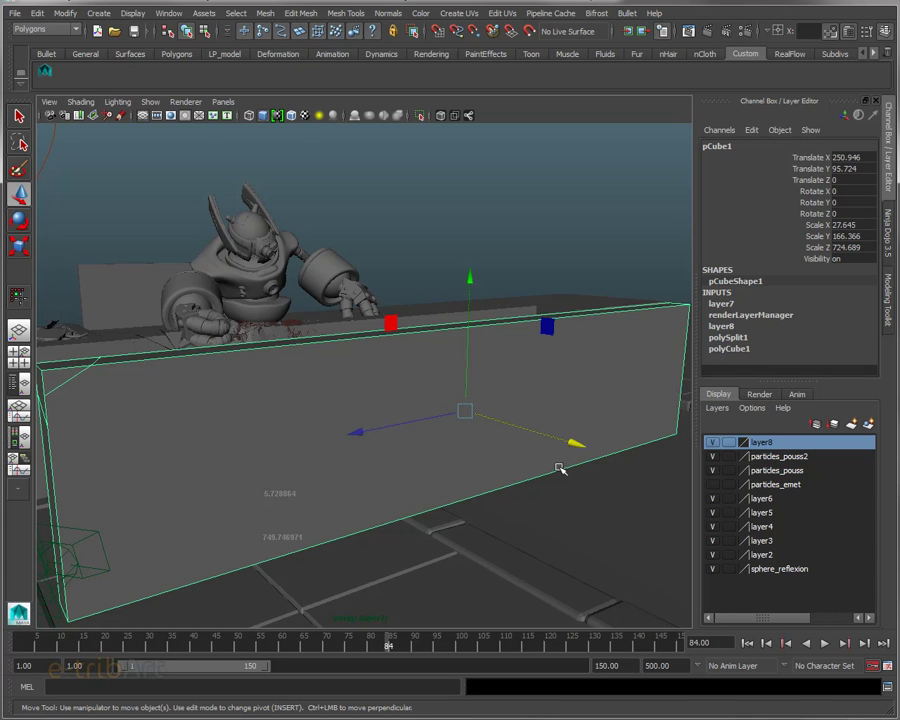
left_click(43, 72)
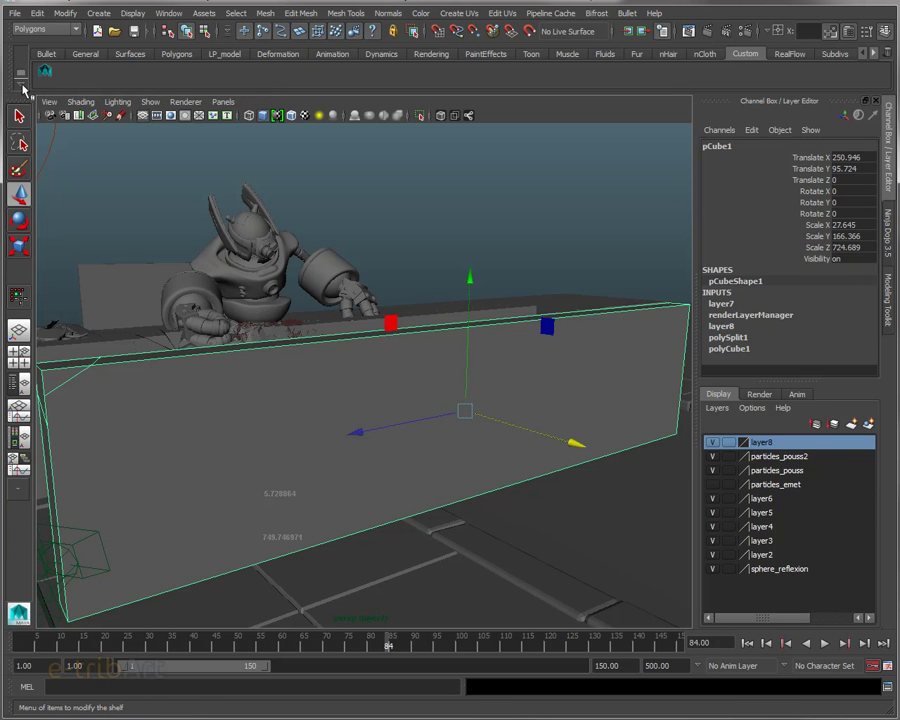
left_click(22, 88)
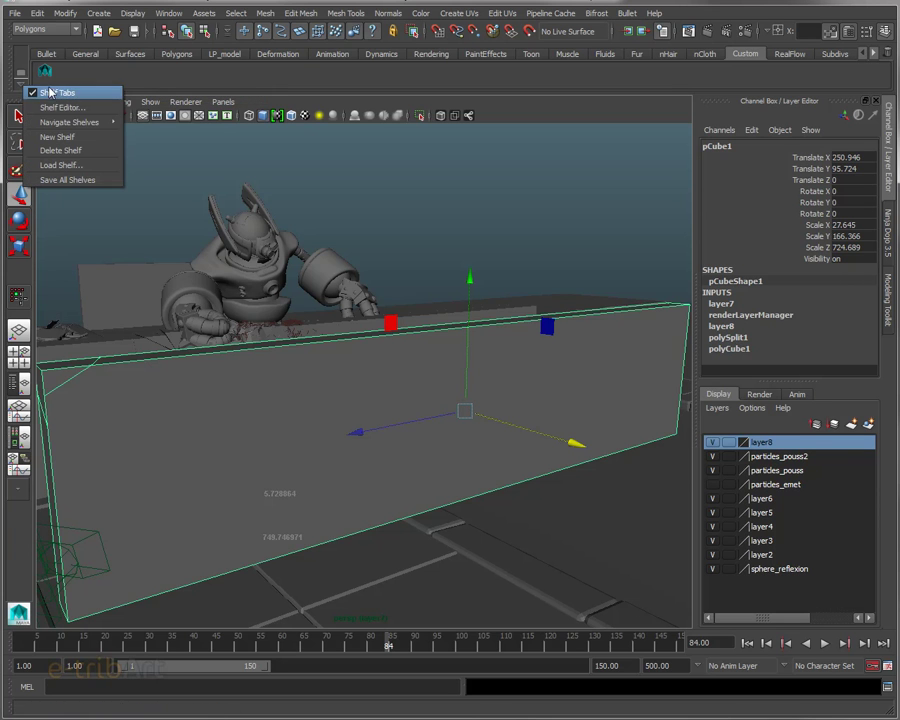
left_click(58, 107)
left_click_drag(558, 256, 446, 162)
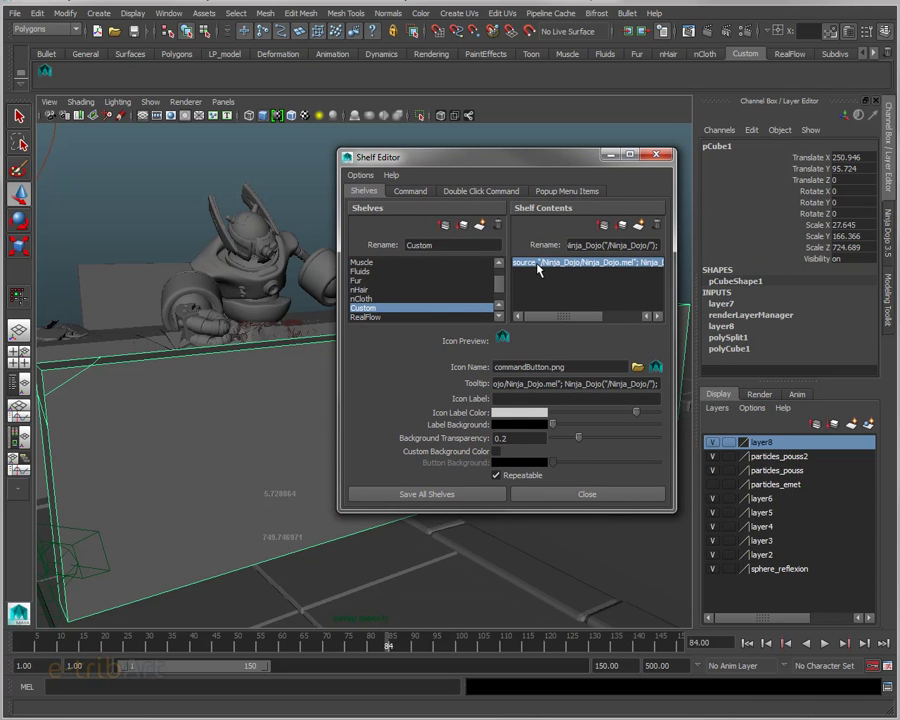
left_click(410, 191)
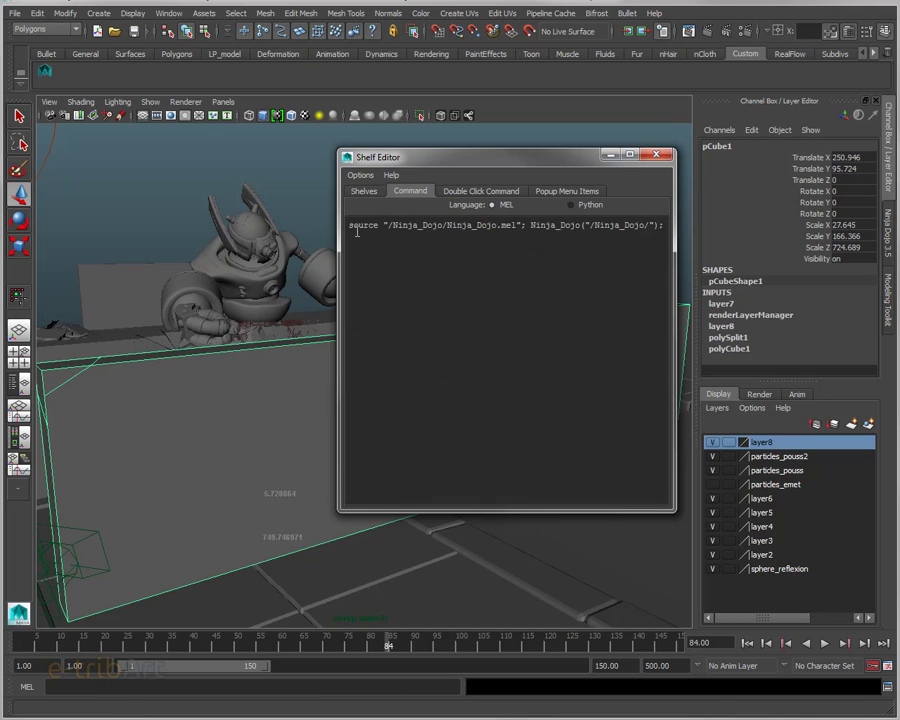
left_click_drag(348, 225, 672, 224)
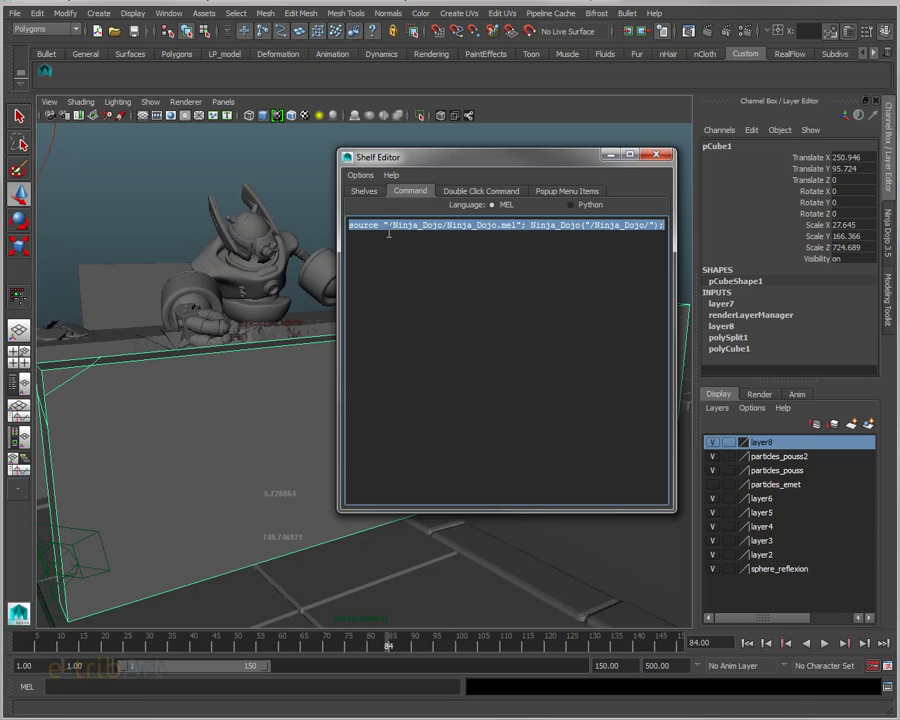
left_click(388, 240)
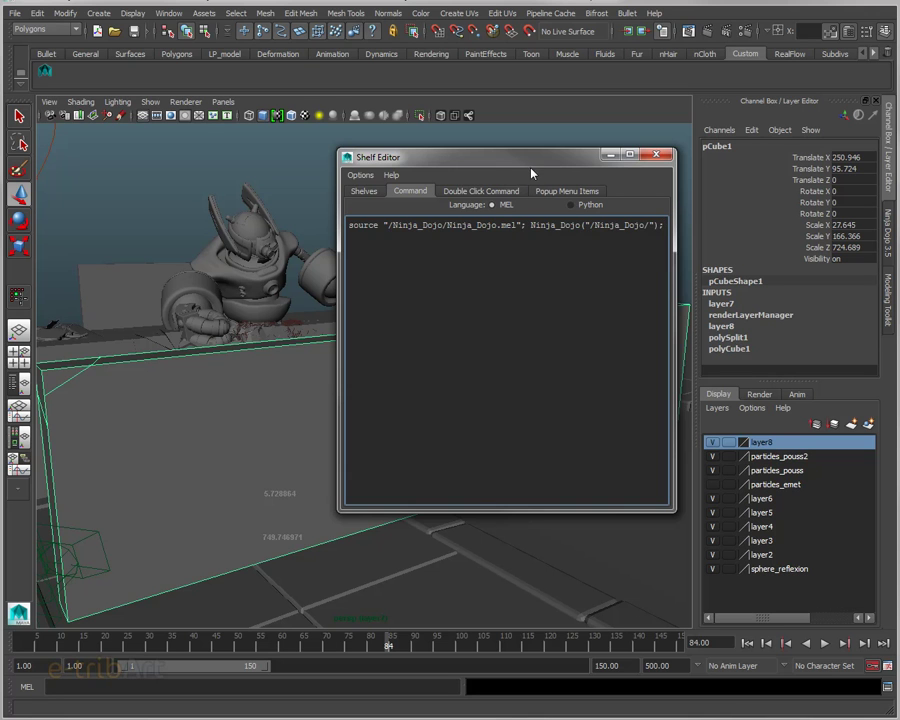
left_click_drag(532, 166, 541, 139)
left_click(664, 128)
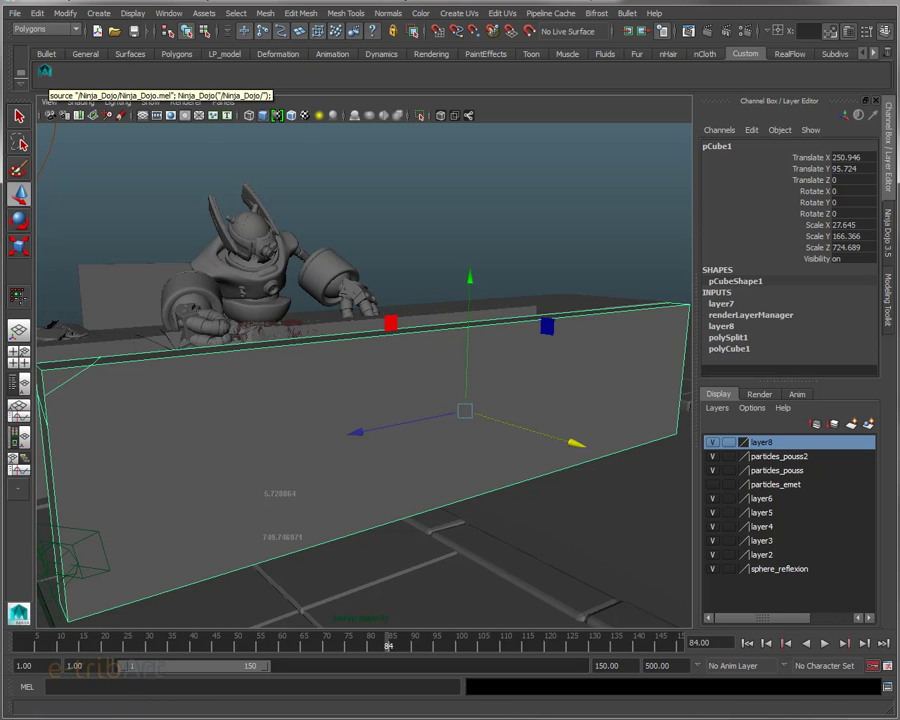
Step: Switch the right dock to the Ninja Dojo 3.5 tab and open its UI menu
left_click(886, 313)
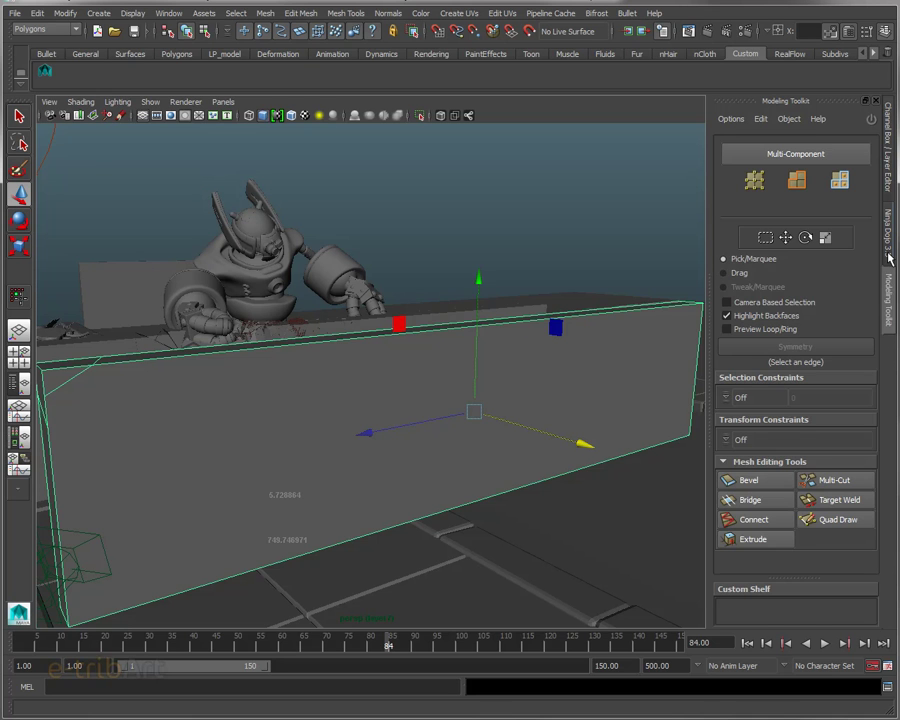
left_click(889, 258)
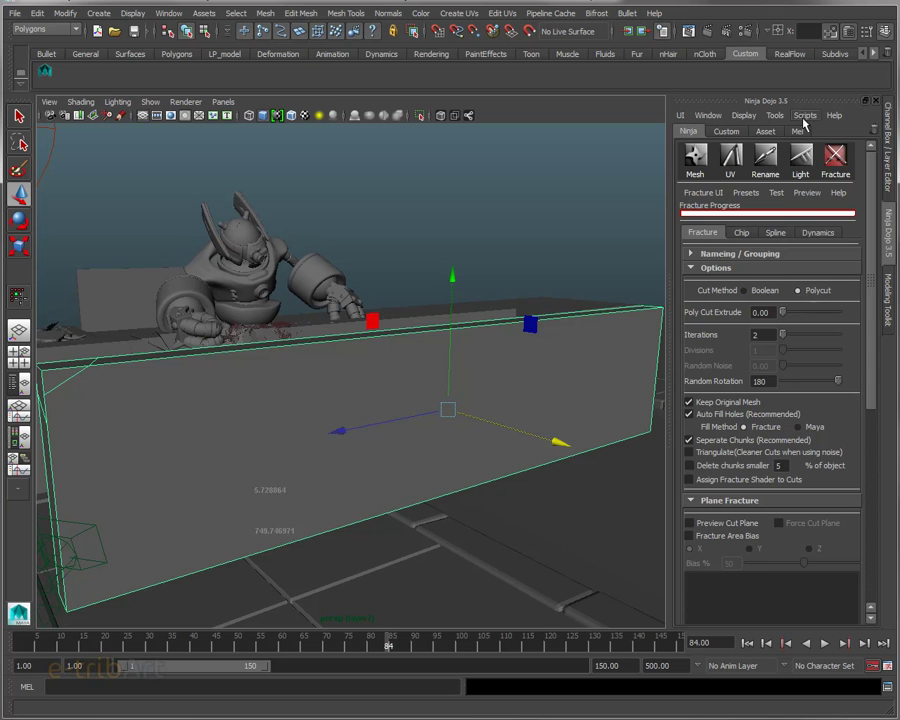
left_click(681, 116)
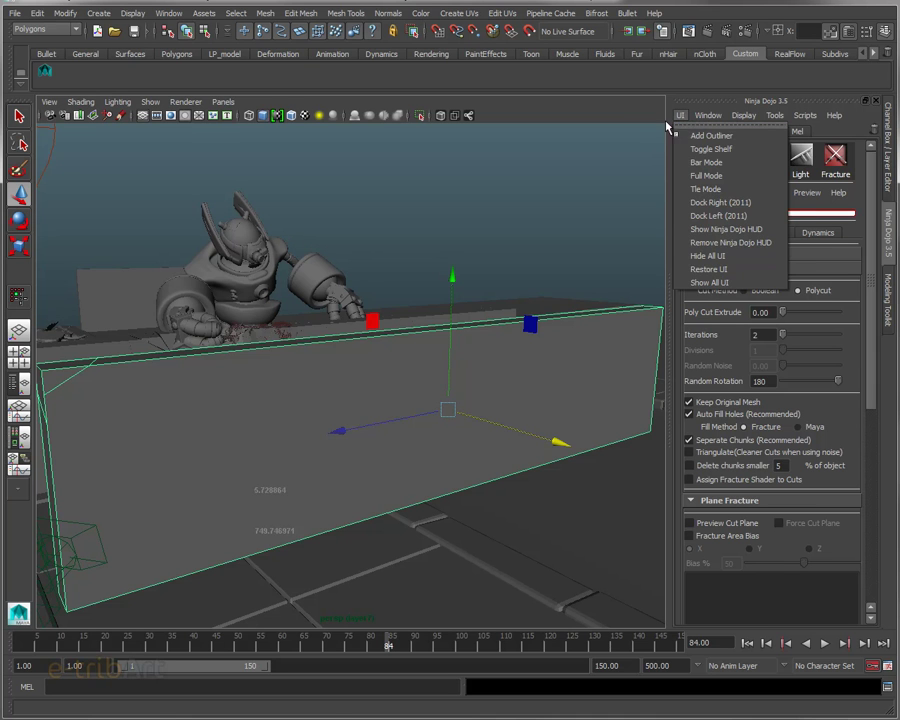
Step: Open Ninja Fracture V4.7 from Fracture UI, position it over the viewport, and reselect Ninja Dojo
left_click(886, 105)
left_click(835, 158)
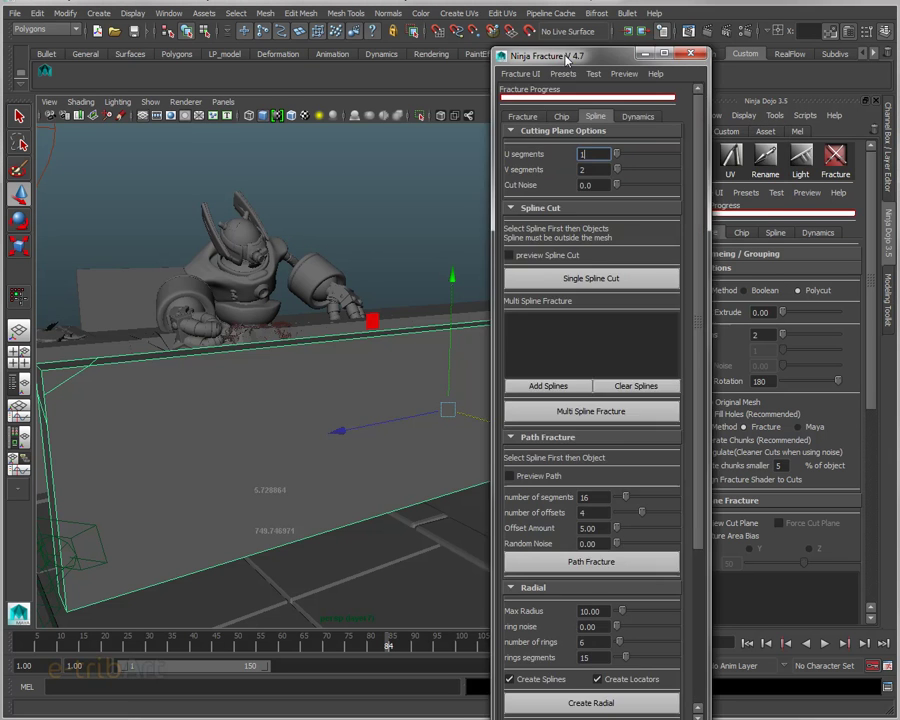
left_click_drag(611, 50, 520, 50)
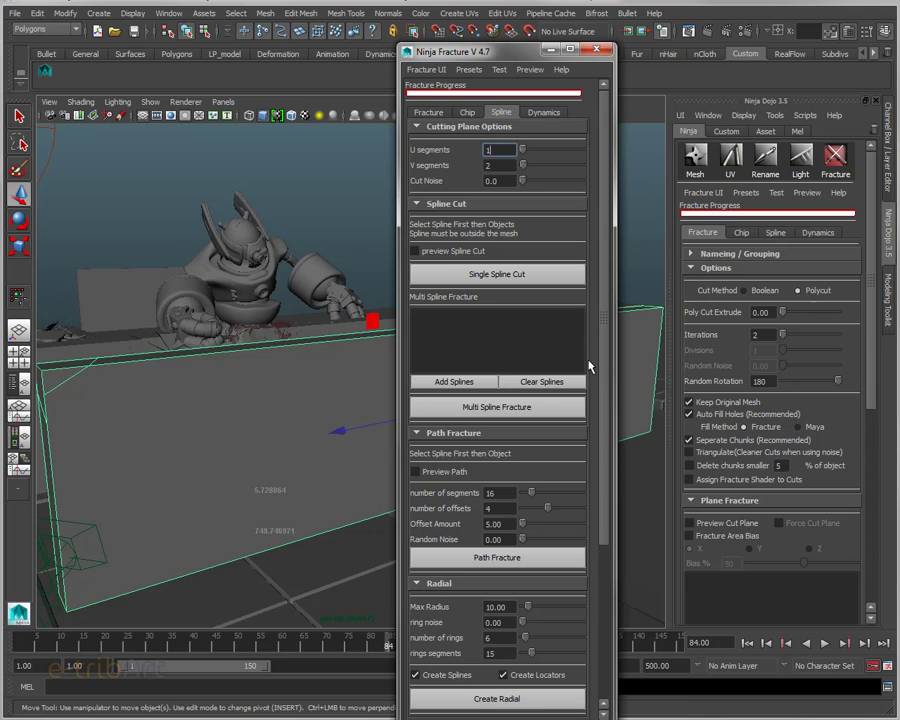
left_click(887, 175)
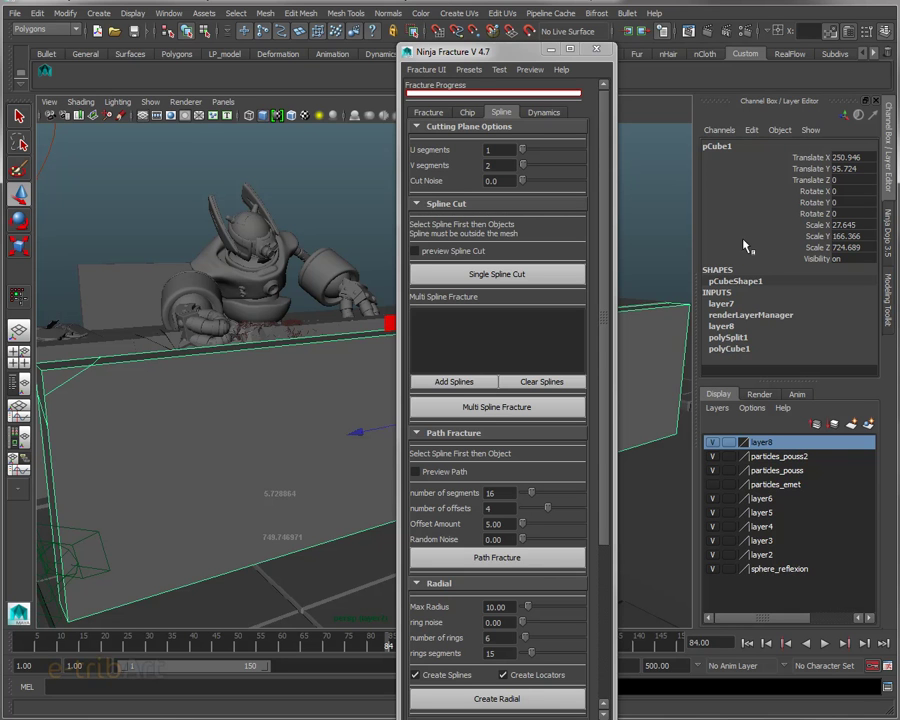
left_click_drag(465, 52, 727, 38)
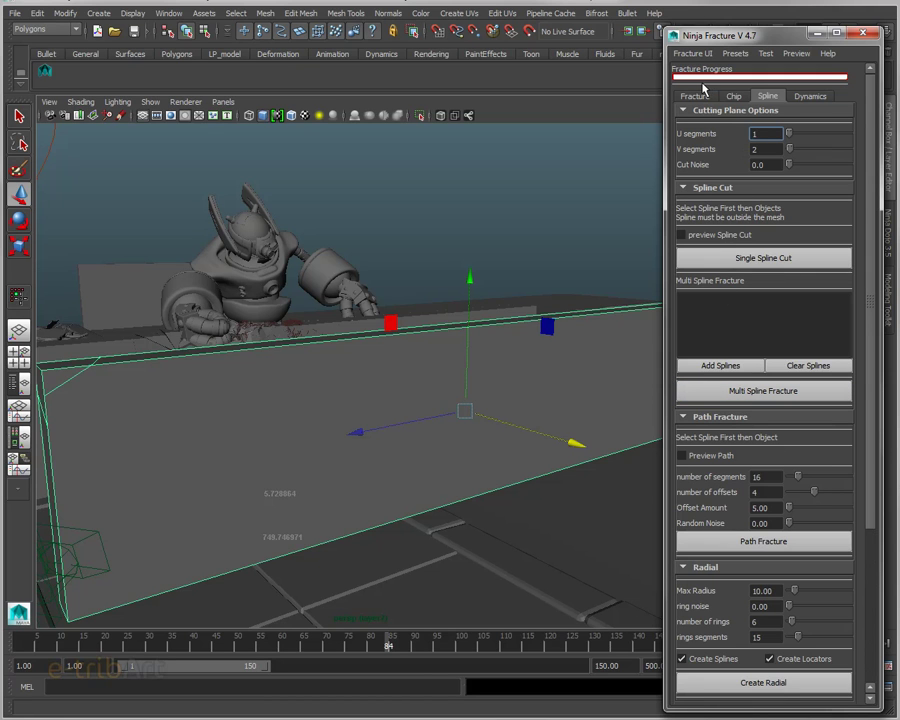
left_click_drag(751, 40, 468, 52)
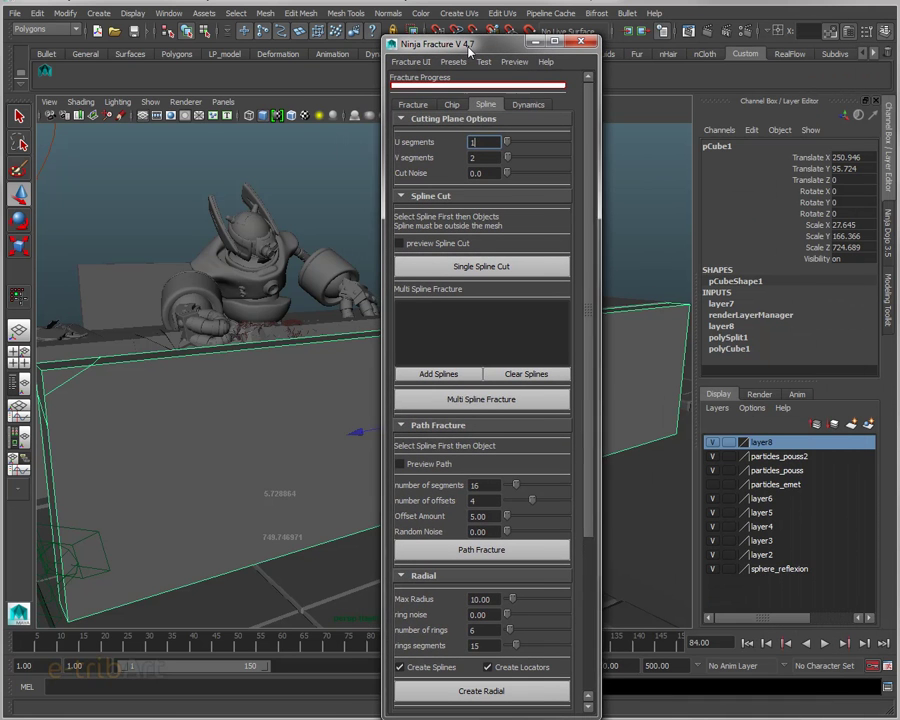
left_click(888, 242)
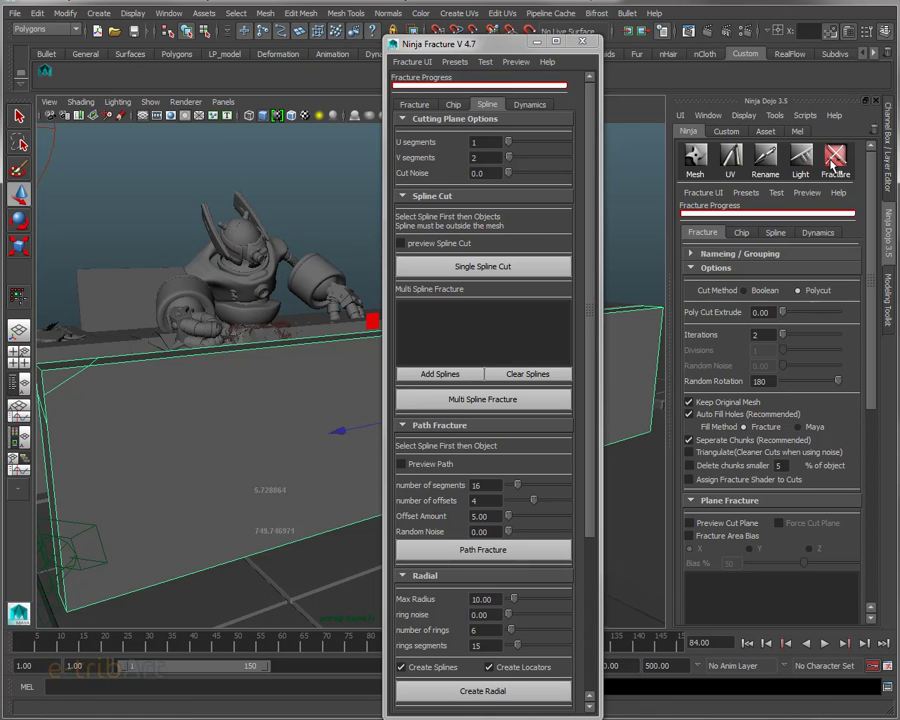
Step: Try the Ninja Dojo Fracture, Rename, Light and fracture-options icons
left_click(695, 158)
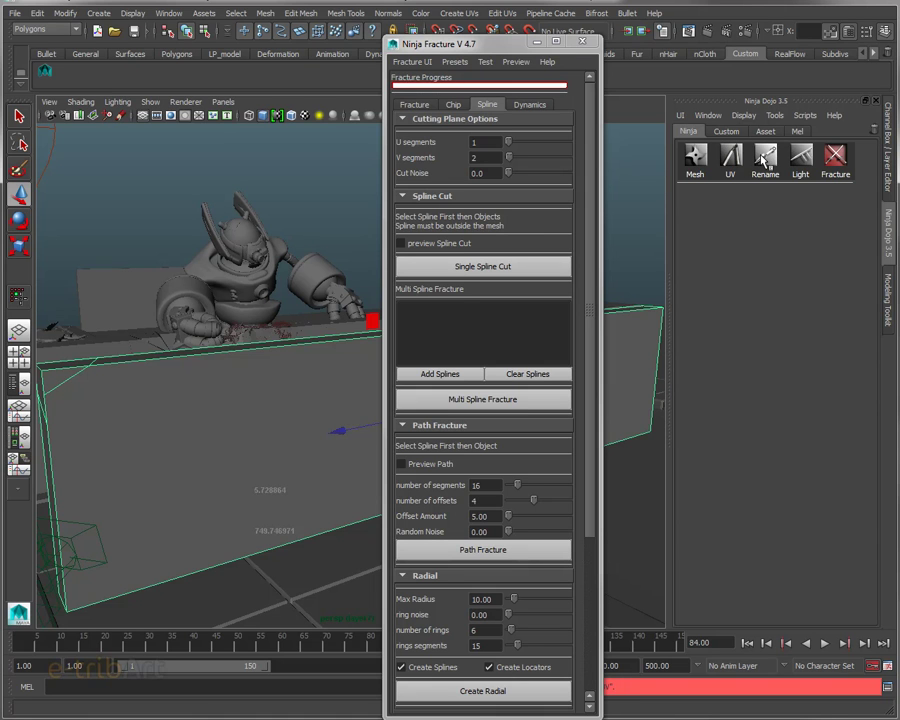
left_click(765, 158)
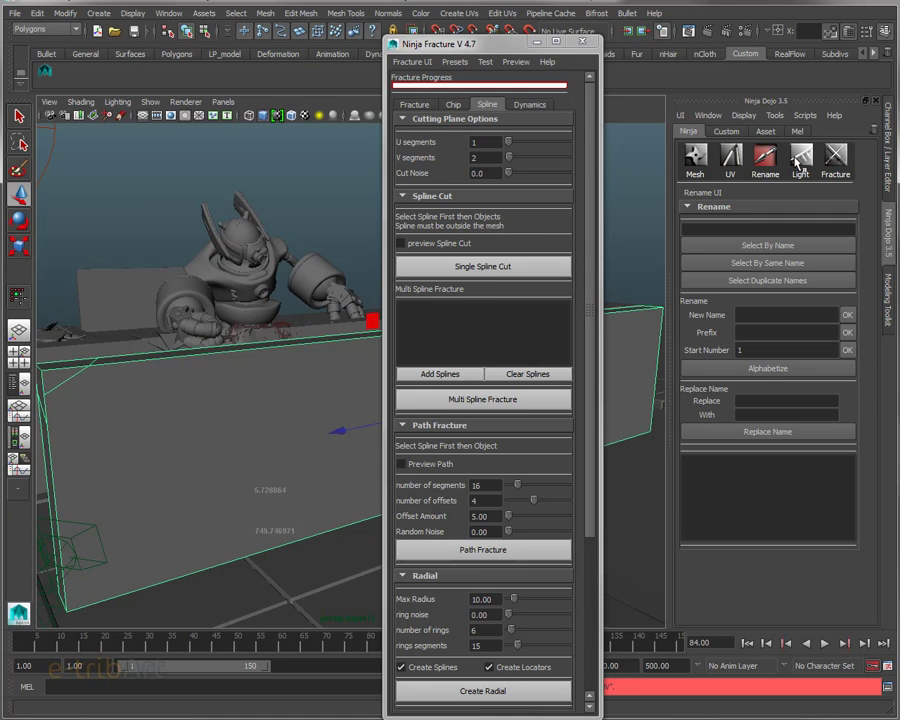
left_click(799, 158)
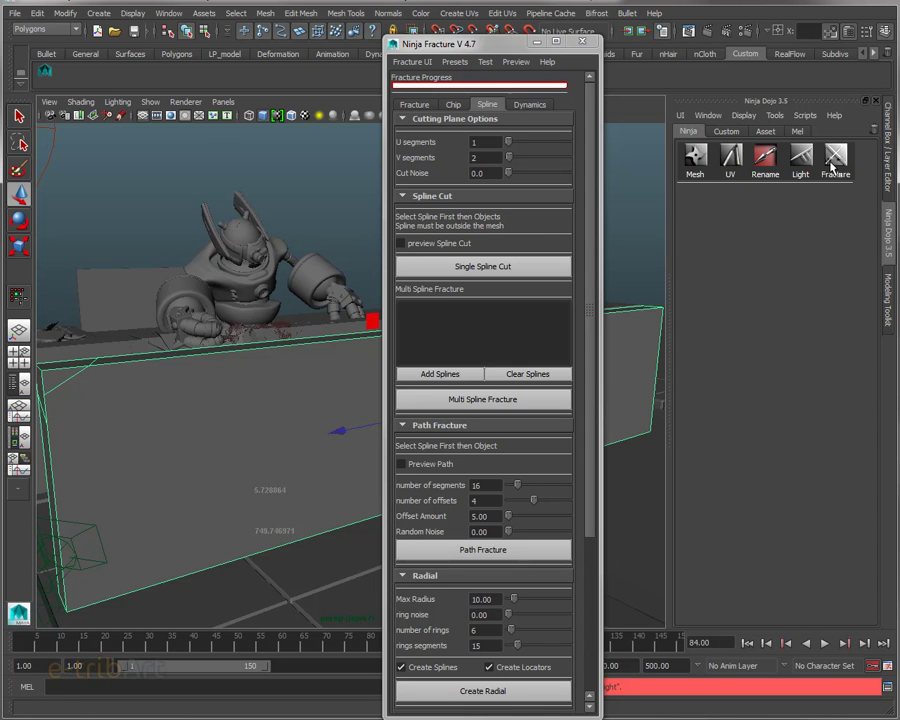
left_click(835, 160)
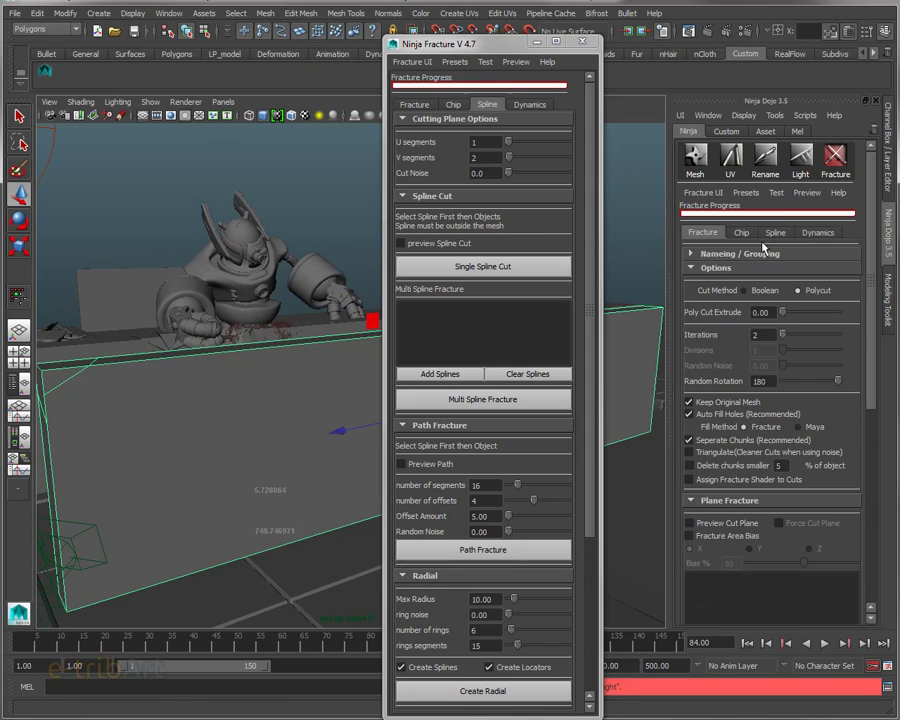
Step: Move the Ninja Fracture window aside and return the side panel to the Channel Box
left_click_drag(470, 43, 650, 29)
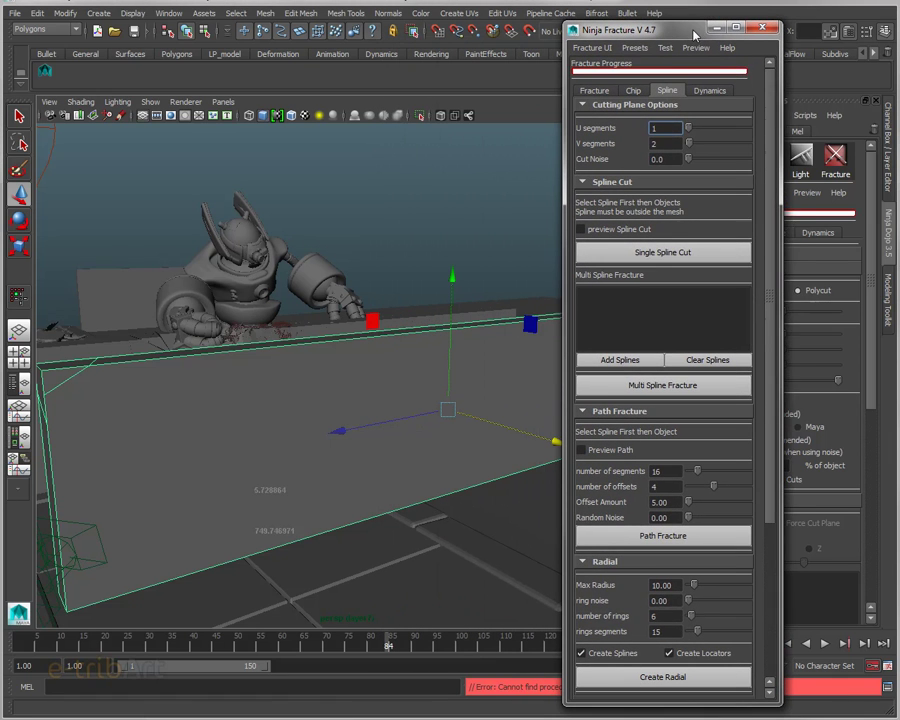
left_click_drag(590, 30, 593, 58)
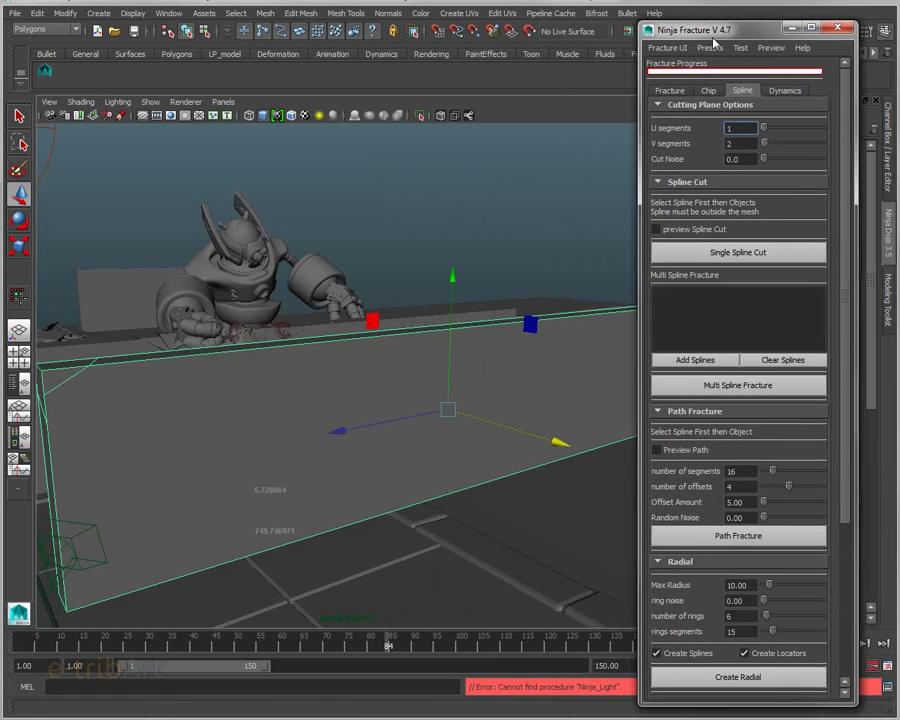
left_click(888, 168)
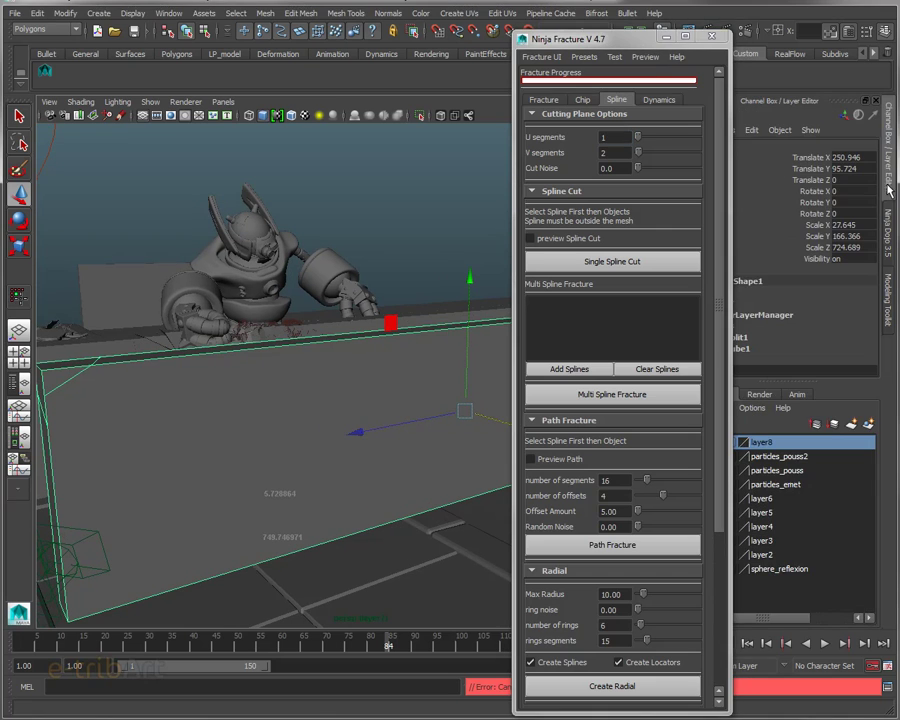
left_click_drag(608, 38, 746, 18)
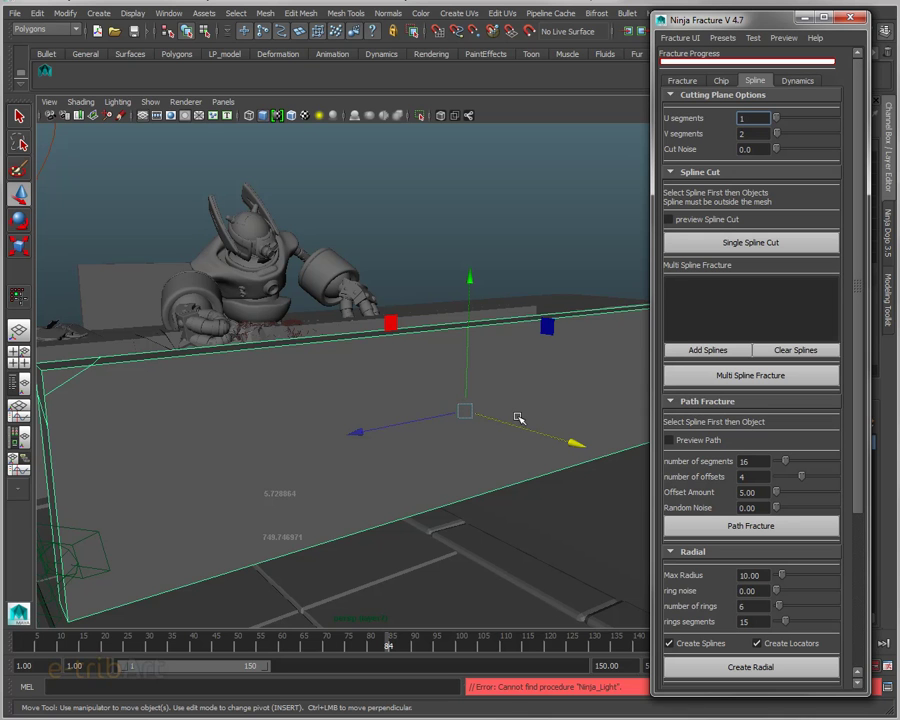
Step: Orbit around the wall and show the Chip settings: 13 chips, radius 100, pCube1 listed
mouse_move(533, 410)
left_mouse_down("alt")
mouse_move(378, 424)
mouse_move(486, 390)
mouse_move(338, 394)
mouse_move(321, 406)
mouse_move(317, 337)
left_mouse_up("alt")
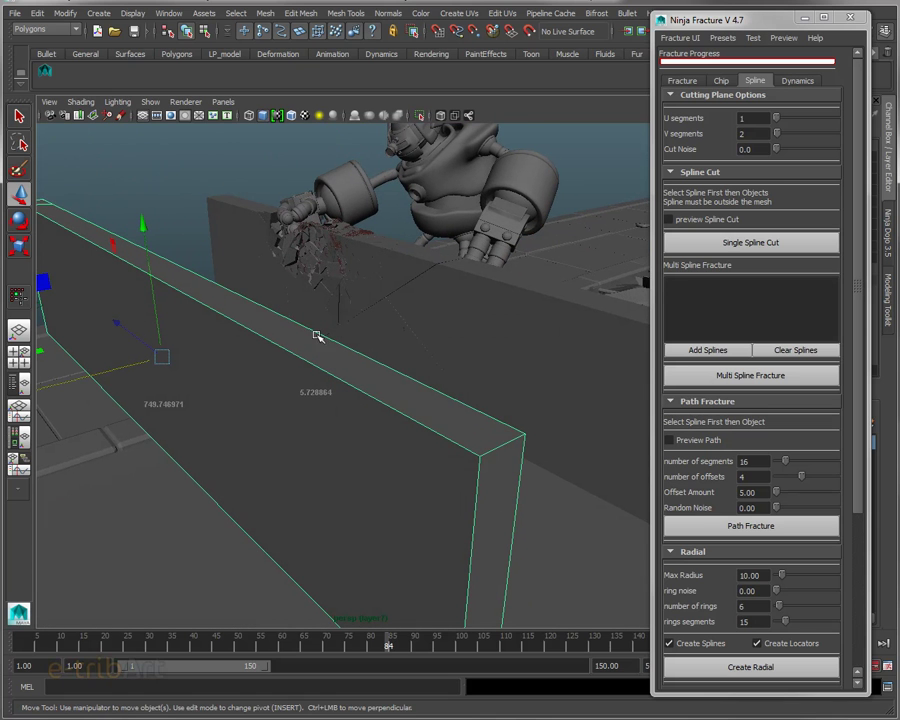
mouse_move(502, 452)
left_mouse_down("alt")
mouse_move(480, 438)
mouse_move(444, 446)
mouse_move(518, 456)
mouse_move(497, 435)
mouse_move(560, 400)
left_mouse_up("alt")
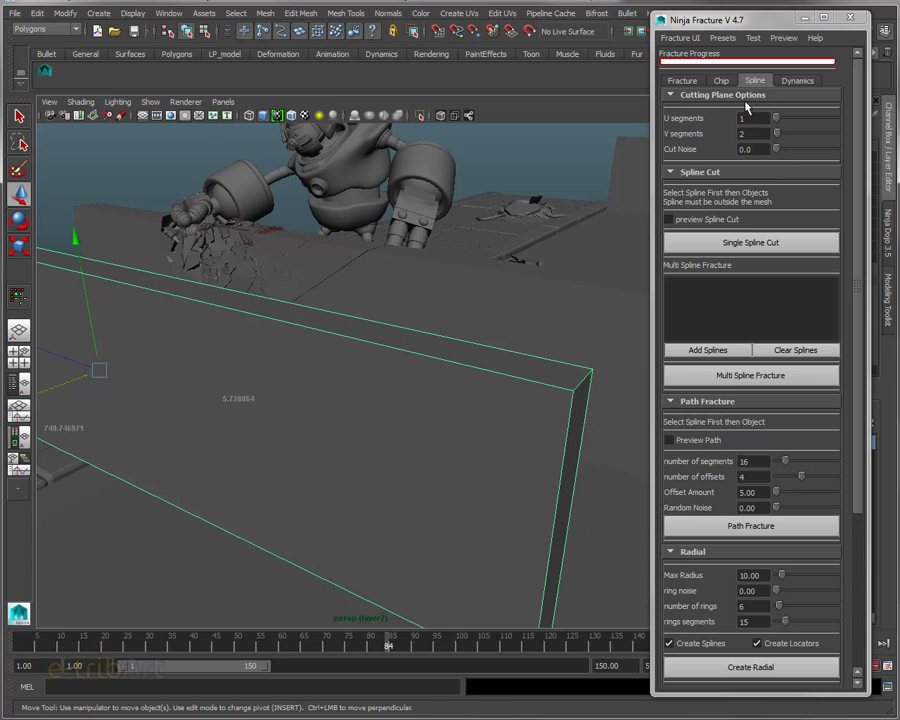
left_click(721, 80)
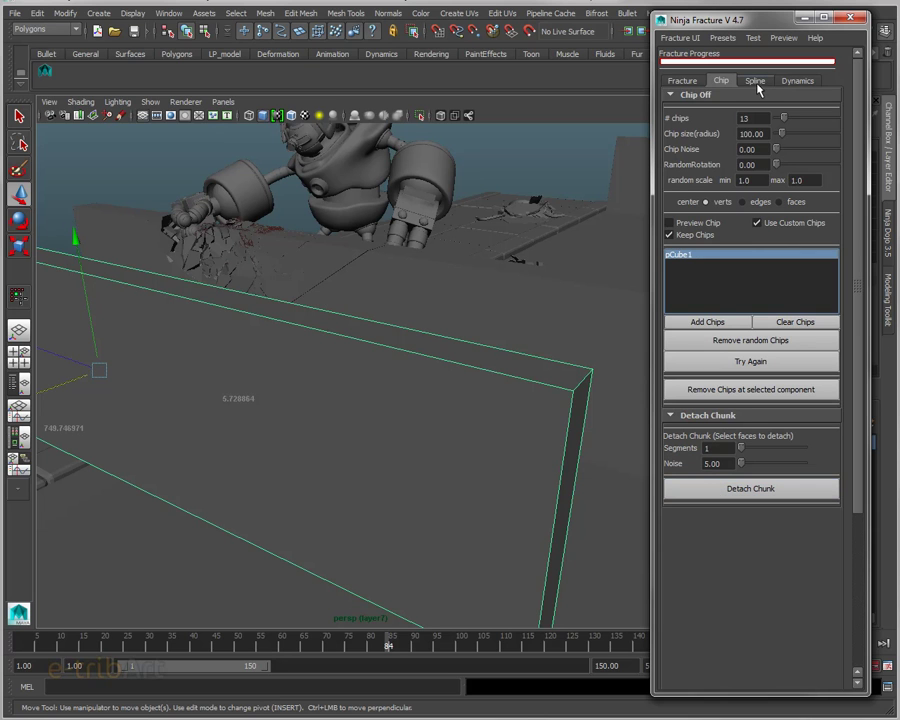
Step: Check the Ninja Fracture settings, tumble and dolly in close on the wall corner, then open Mesh Tools
left_click(684, 81)
left_click(722, 82)
left_click_drag(558, 438, 518, 422, "alt")
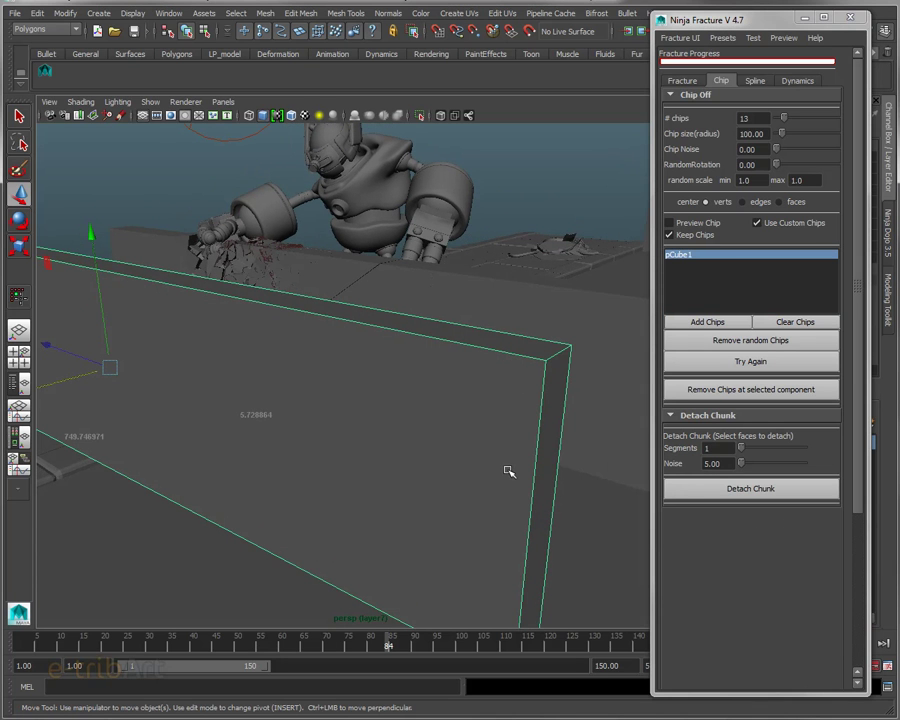
mouse_move(318, 398)
left_mouse_down("alt")
mouse_move(447, 441)
mouse_move(516, 418)
mouse_move(279, 411)
left_mouse_up("alt")
mouse_move(348, 408)
left_mouse_down("alt")
mouse_move(297, 428)
mouse_move(476, 496)
left_mouse_up("alt")
mouse_move(542, 460)
left_mouse_down("alt")
mouse_move(508, 511)
mouse_move(386, 516)
mouse_move(412, 518)
mouse_move(388, 482)
mouse_move(407, 495)
left_mouse_up("alt")
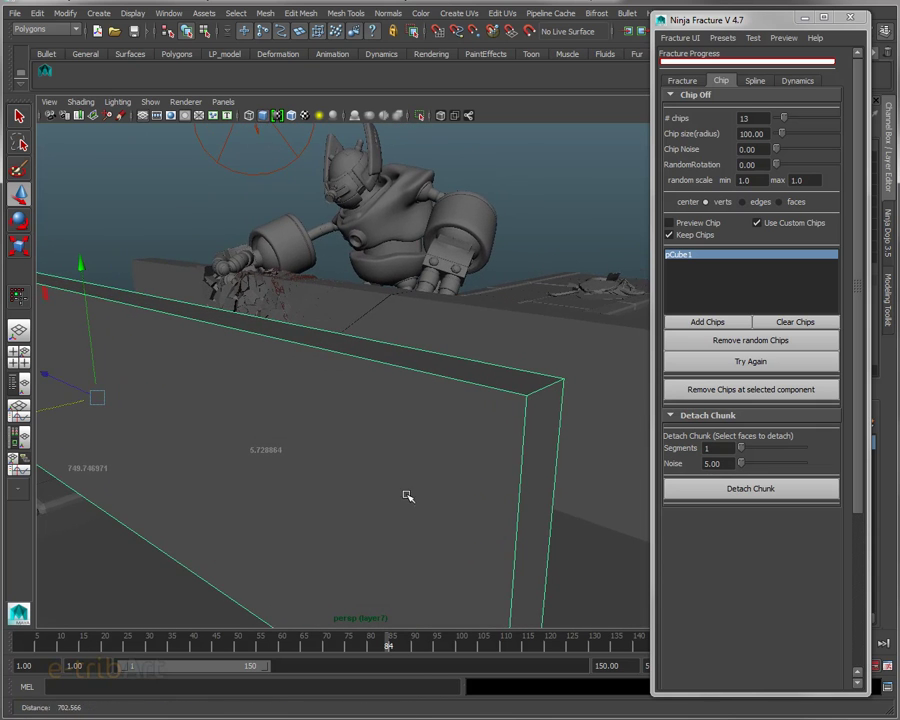
left_click(346, 13)
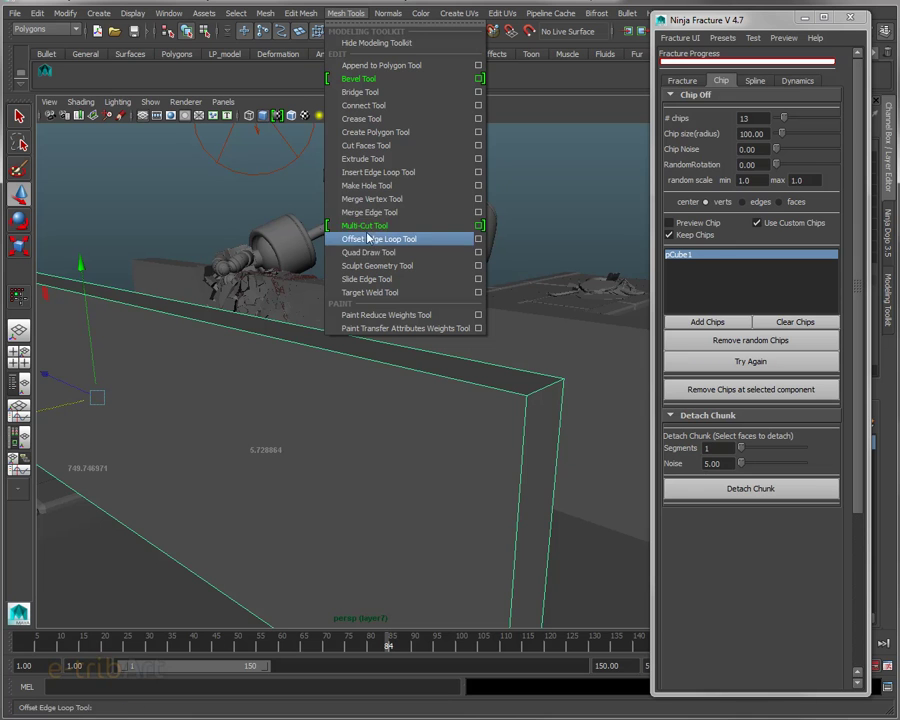
Step: Activate the Modeling Toolkit, close the Ninja Fracture window and return to object selection
left_click(478, 225)
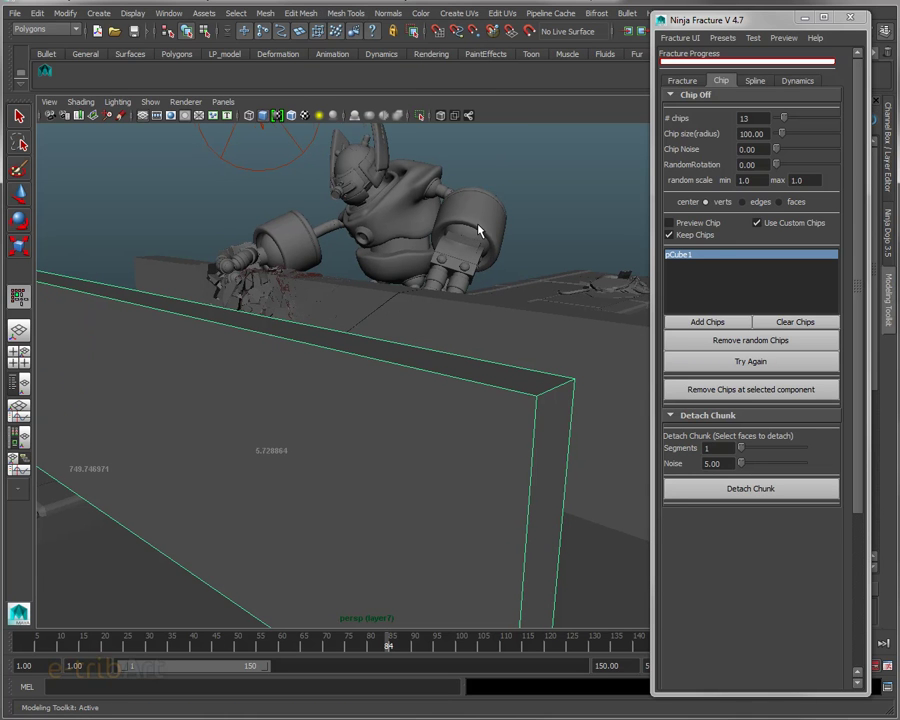
left_click(478, 230)
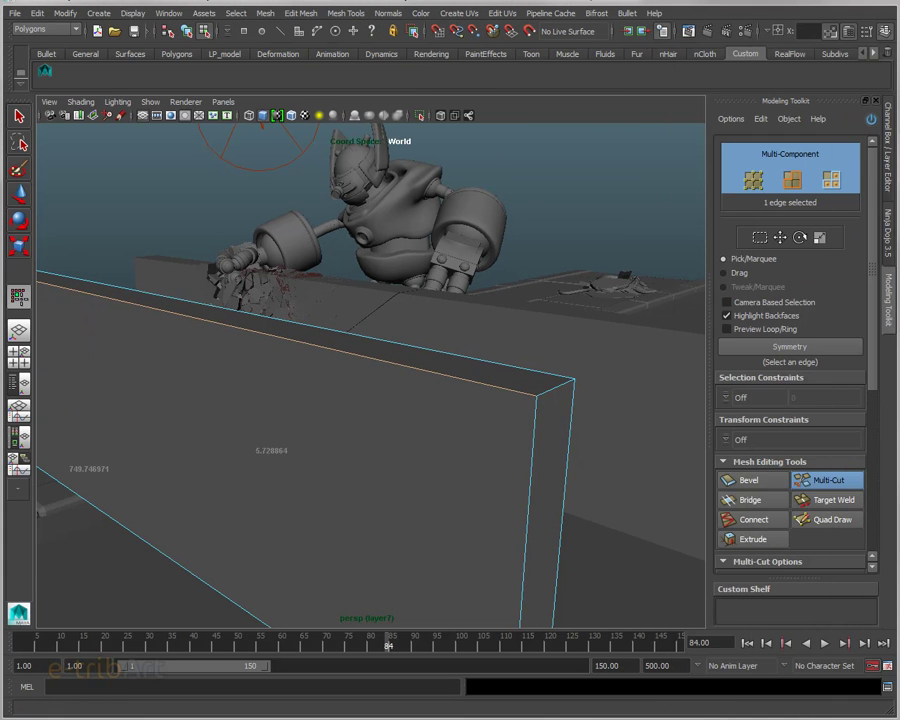
left_click(820, 480)
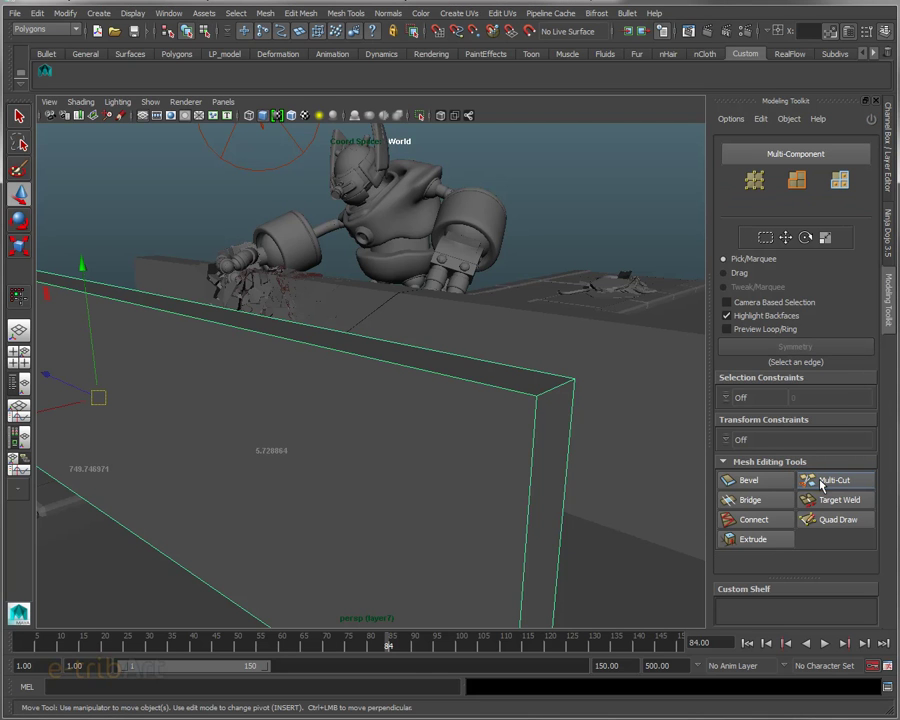
Step: Select the wall's top front edge and start the toolkit's Multi-Cut tool
left_click(522, 391)
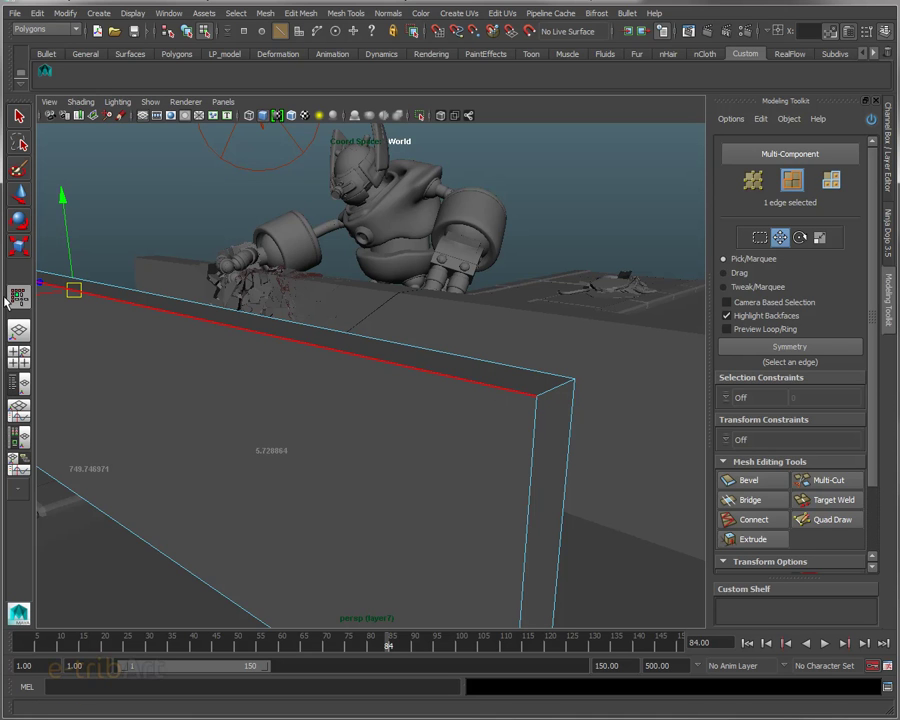
left_click(19, 298)
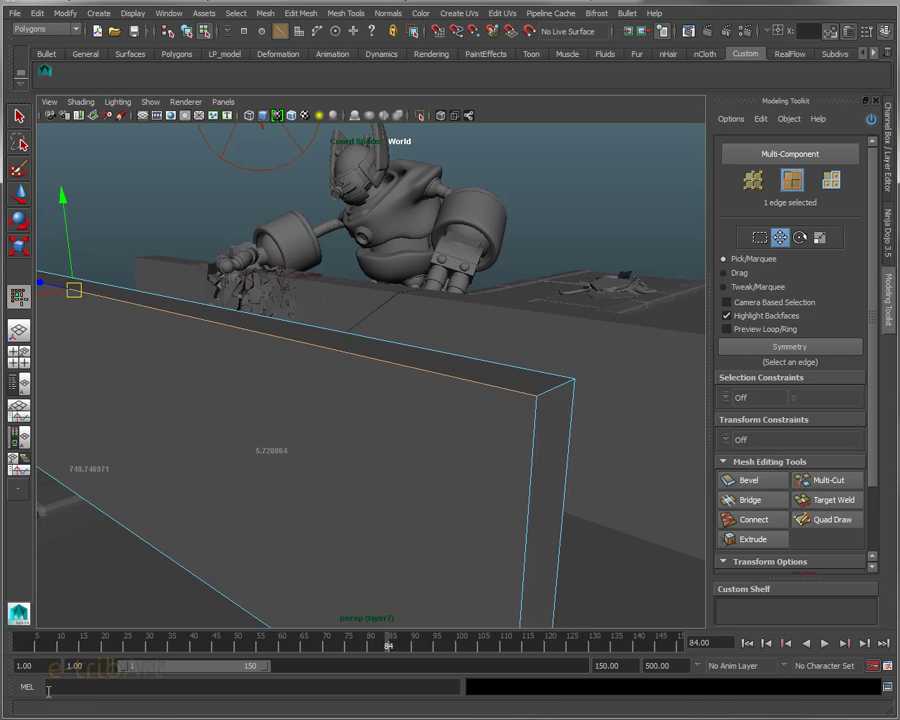
left_click(828, 480)
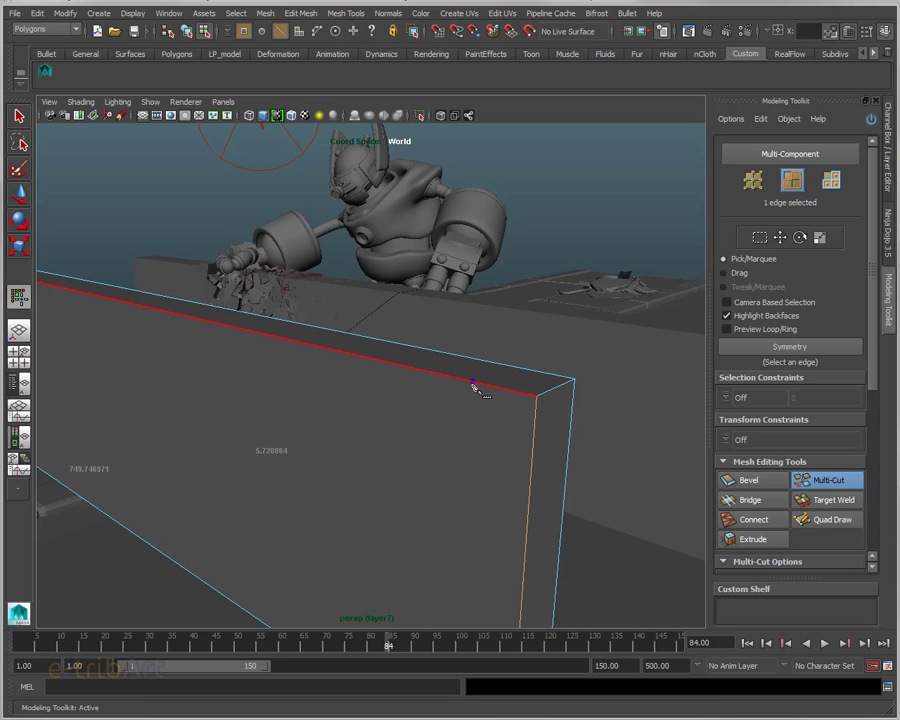
Step: Multi-Cut a closed loop through the top and vertical corner edges, commit it, and exit the tool
left_click(474, 384)
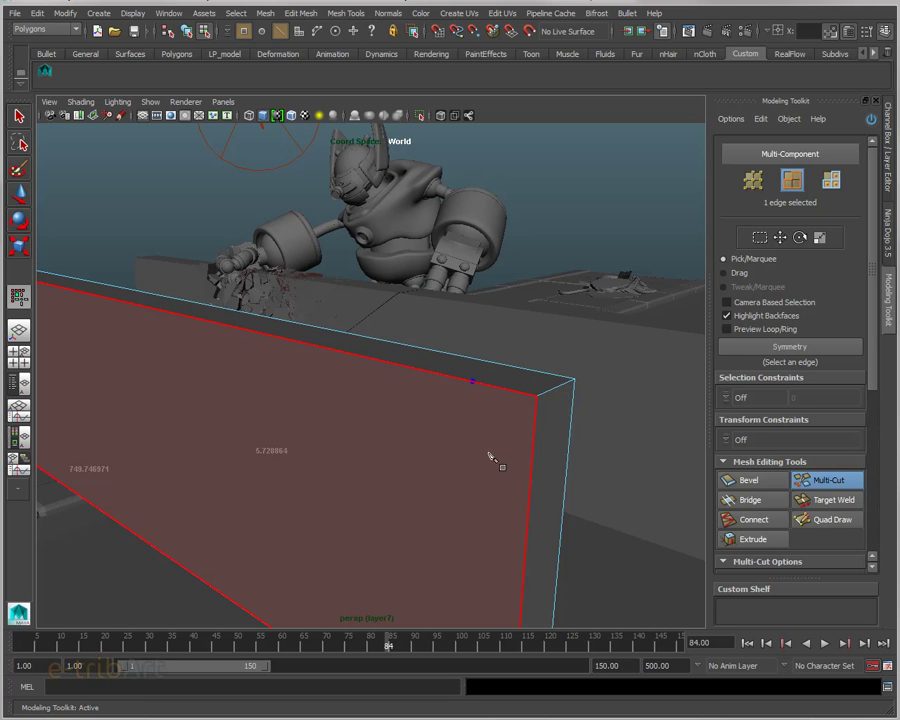
left_click(530, 489)
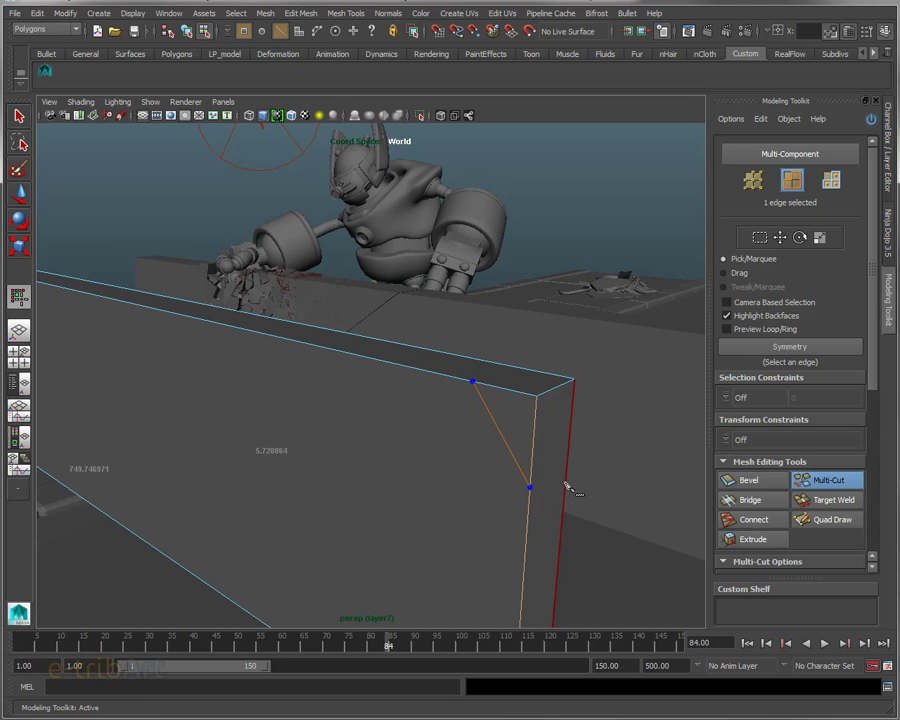
left_click(564, 483)
mouse_move(560, 494)
left_mouse_down("alt")
mouse_move(490, 508)
mouse_move(633, 468)
mouse_move(480, 472)
left_mouse_up("alt")
left_click(270, 340)
left_click_drag(272, 343, 407, 482, "alt")
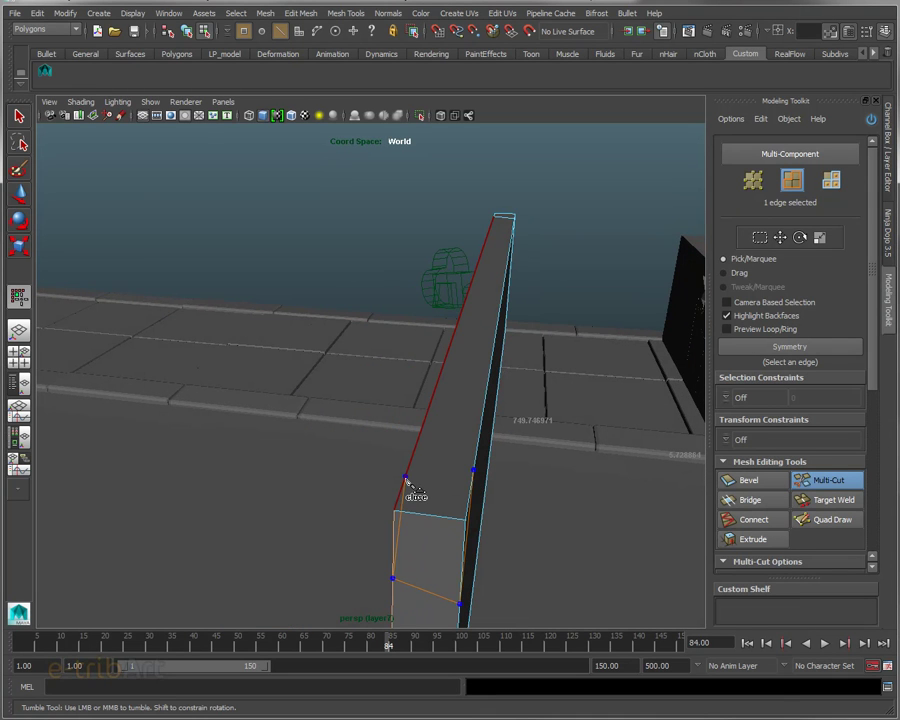
left_click(407, 482)
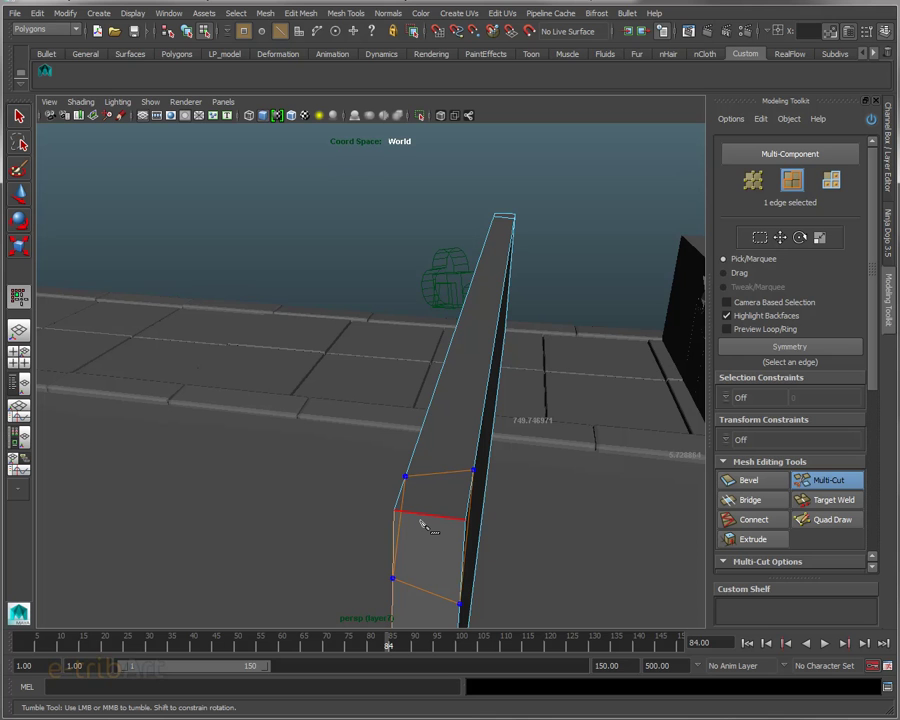
key("Return")
mouse_move(428, 527)
left_mouse_down("alt")
mouse_move(460, 512)
mouse_move(201, 554)
mouse_move(334, 504)
left_mouse_up("alt")
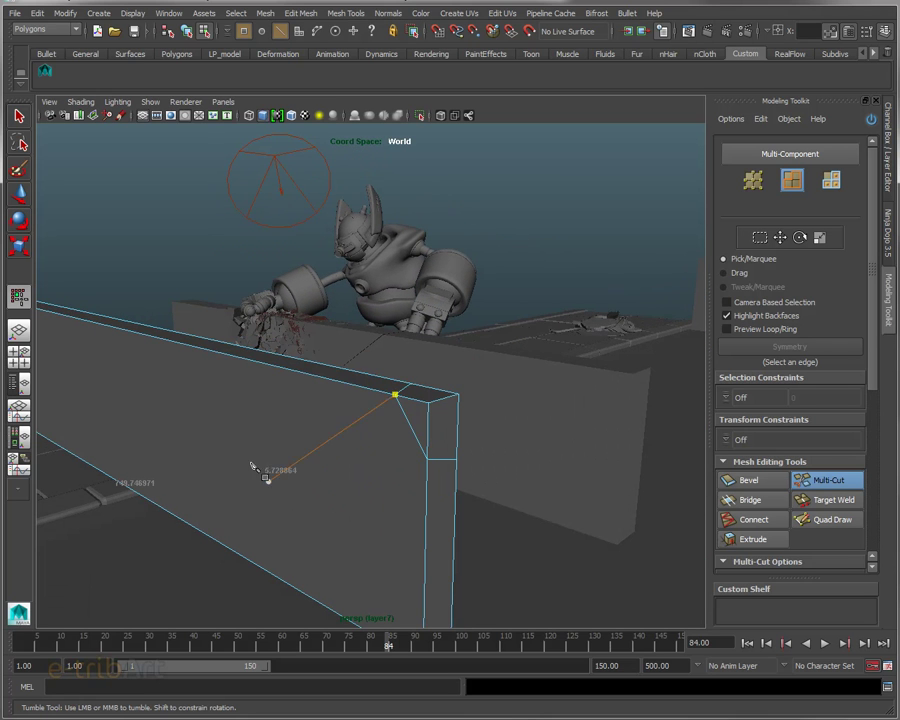
key("q")
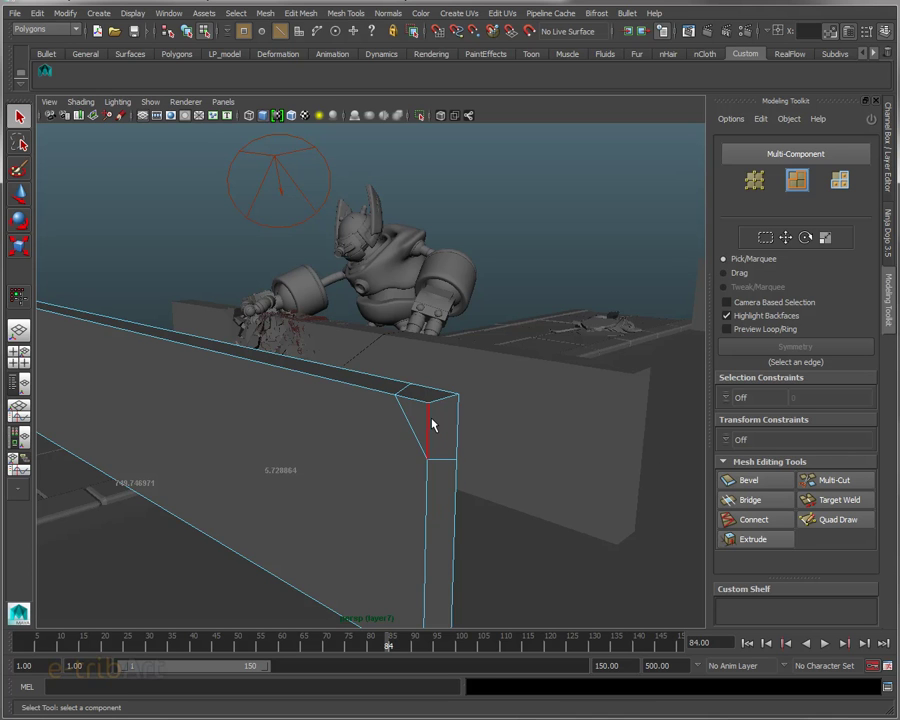
Step: Select the four faces of the cut corner in Face mode and reposition the Ninja Fracture window
right_click_drag(431, 425, 423, 448)
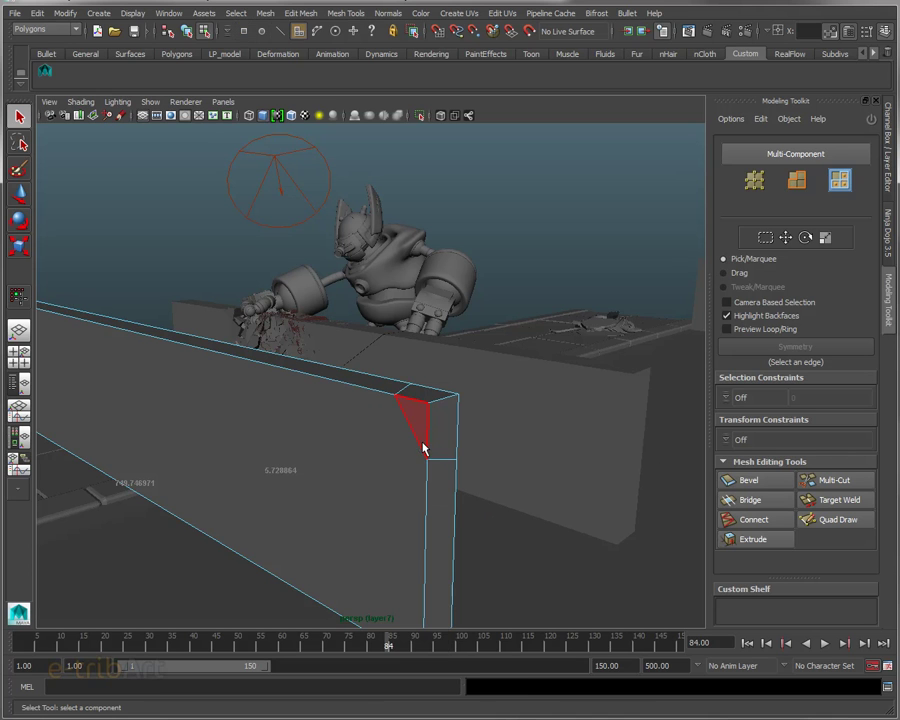
left_click(417, 427)
left_click(440, 422, "shift")
left_click(436, 396, "shift")
mouse_move(436, 396)
left_mouse_down("alt")
mouse_move(426, 428)
mouse_move(362, 438)
mouse_move(470, 462)
mouse_move(645, 462)
mouse_move(574, 458)
mouse_move(418, 507)
mouse_move(462, 519)
mouse_move(582, 499)
mouse_move(321, 527)
mouse_move(380, 510)
left_mouse_up("alt")
left_click(418, 507, "shift")
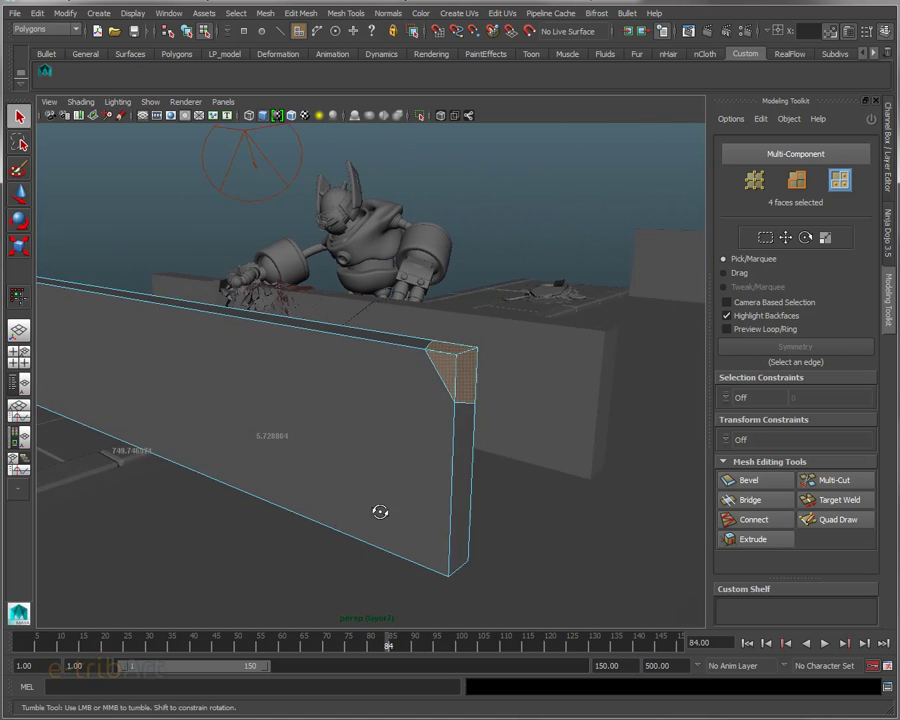
right_click_drag(380, 510, 483, 535, "alt")
left_click_drag(483, 535, 507, 526, "alt")
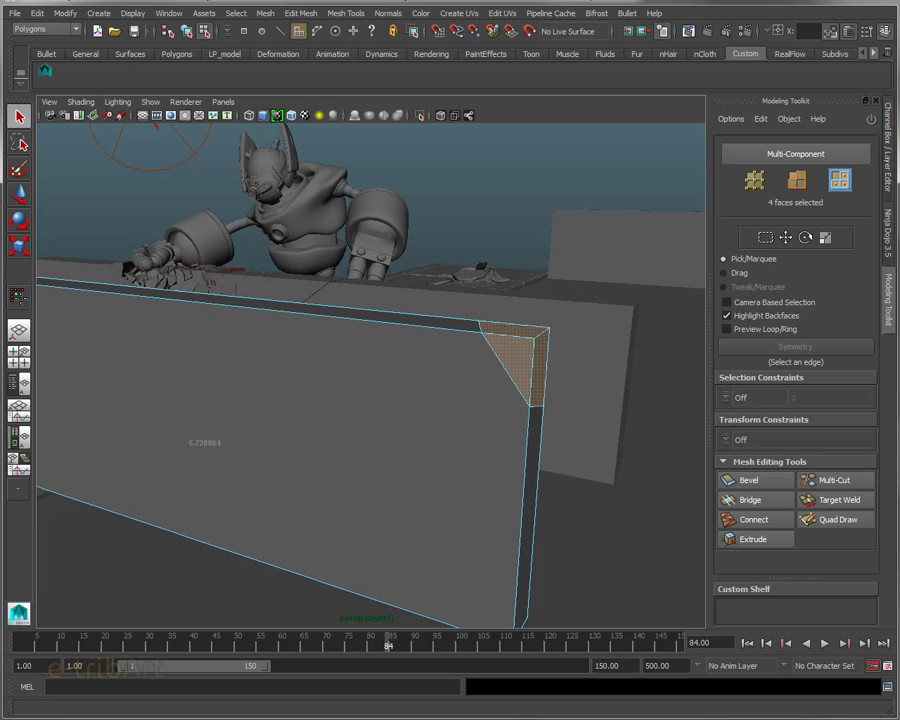
mouse_move(865, 56)
left_mouse_down()
mouse_move(751, 34)
mouse_move(760, 38)
left_mouse_up()
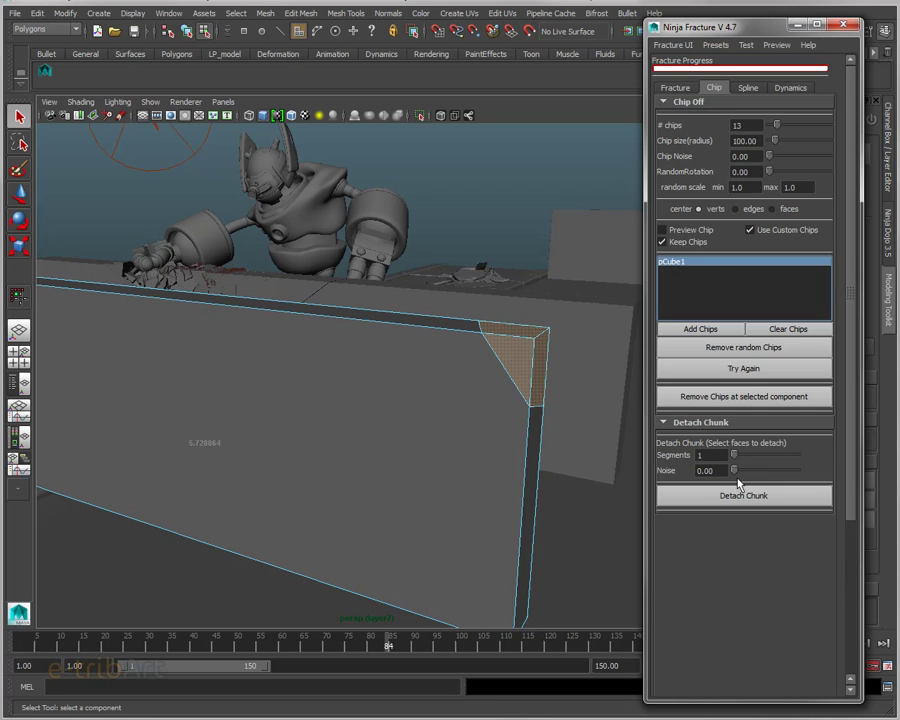
Step: Detach the selected corner faces as a zero-noise chip and drag it away from the wall
left_click(727, 497)
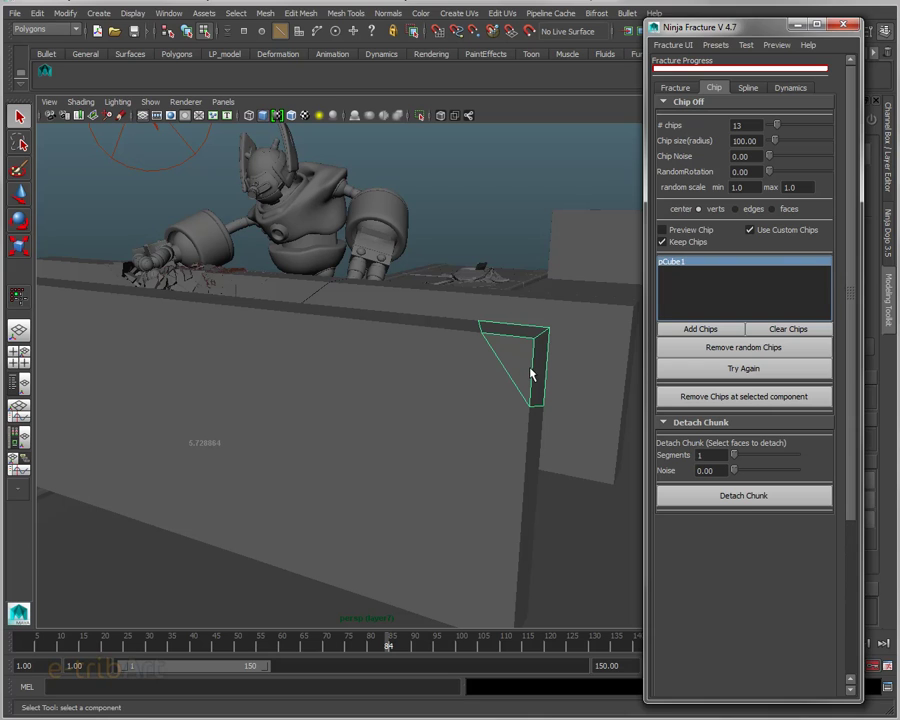
key("F8")
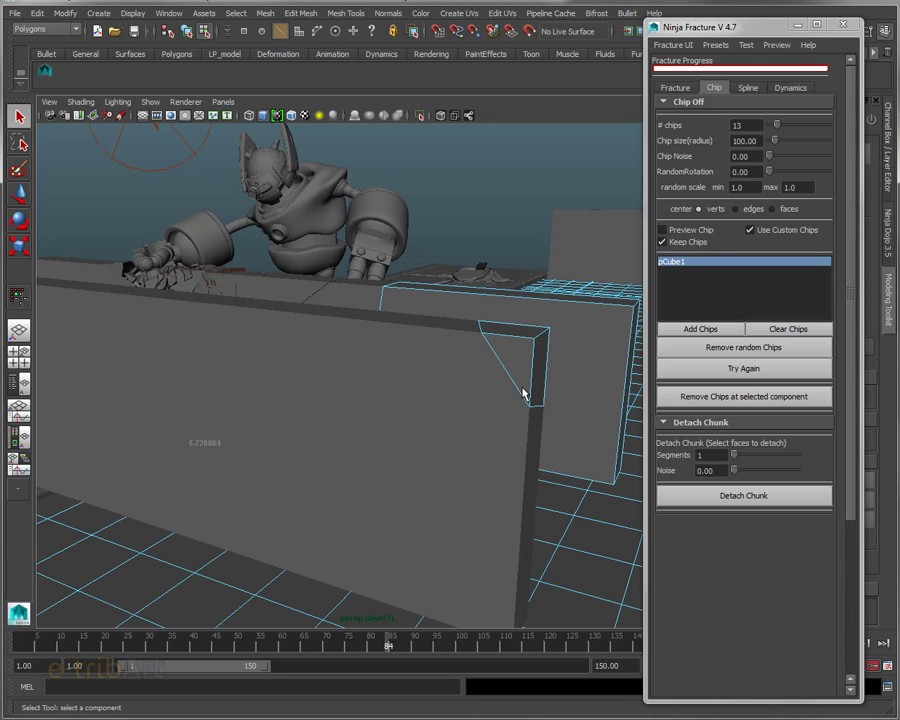
key("F8")
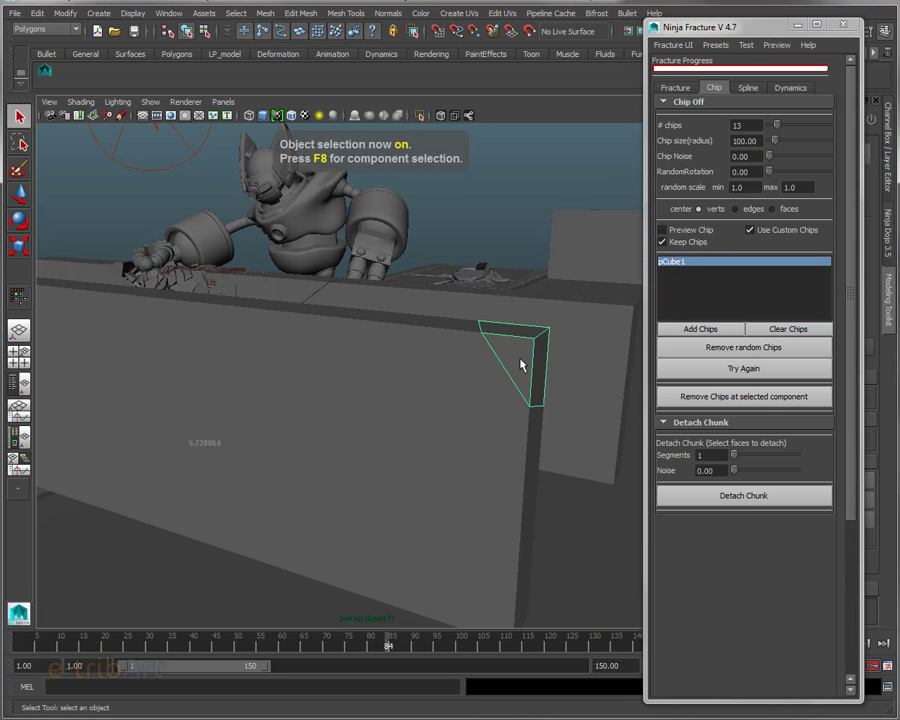
key("w")
middle_click_drag(390, 354, 447, 361)
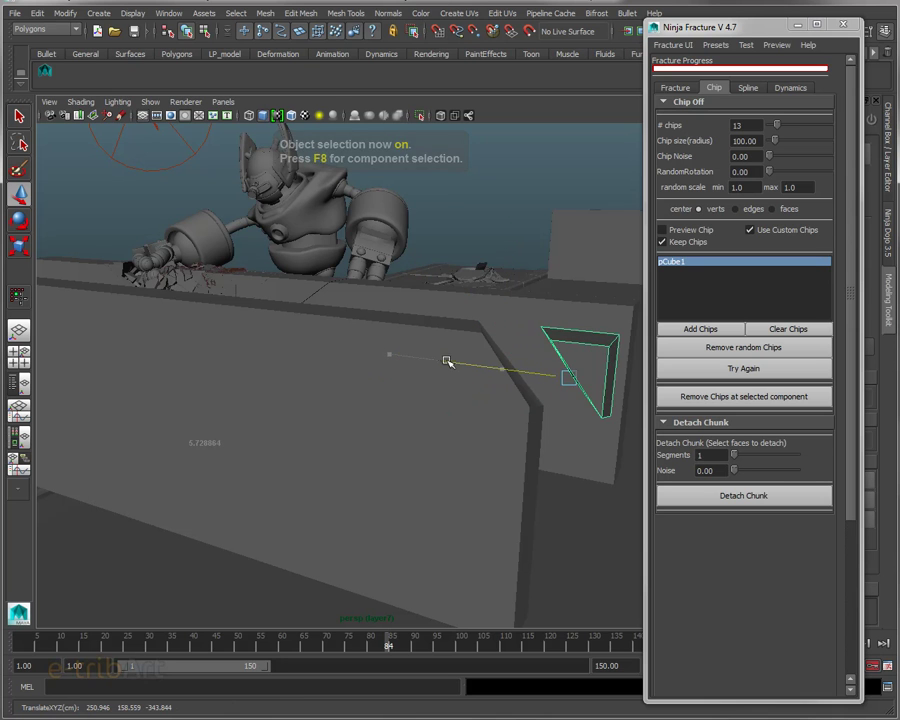
Step: Inspect the pulled-out chip, then undo the move and deselect it
mouse_move(508, 410)
left_mouse_down("alt")
mouse_move(357, 429)
mouse_move(478, 450)
mouse_move(408, 460)
left_mouse_up("alt")
mouse_move(259, 497)
left_mouse_down("alt")
mouse_move(396, 450)
mouse_move(201, 458)
mouse_move(252, 457)
left_mouse_up("alt")
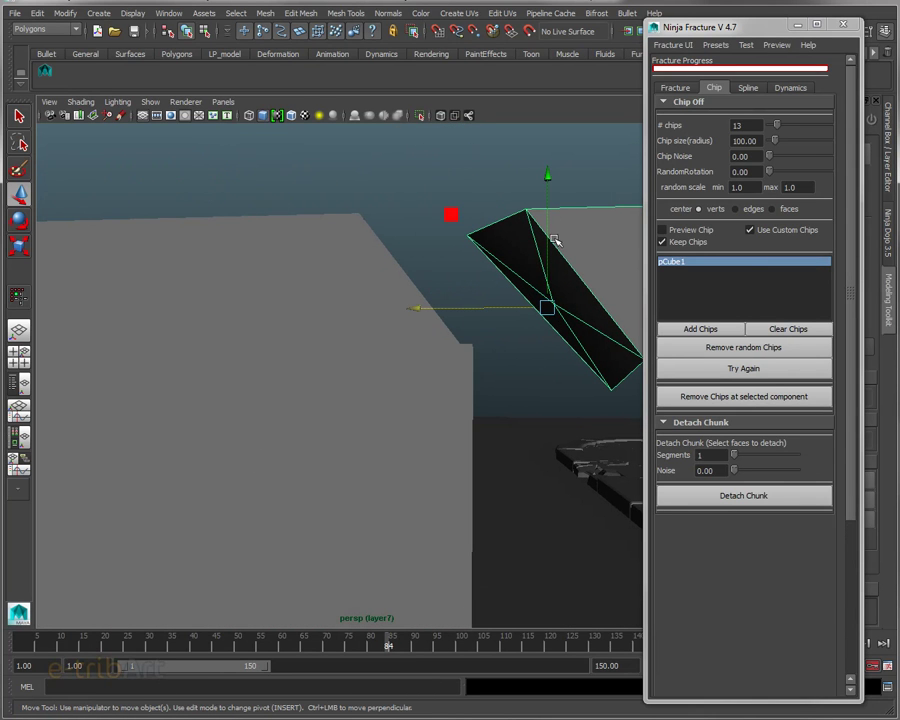
mouse_move(563, 313)
left_mouse_down("alt")
mouse_move(538, 310)
mouse_move(532, 323)
mouse_move(557, 337)
mouse_move(526, 281)
left_mouse_up("alt")
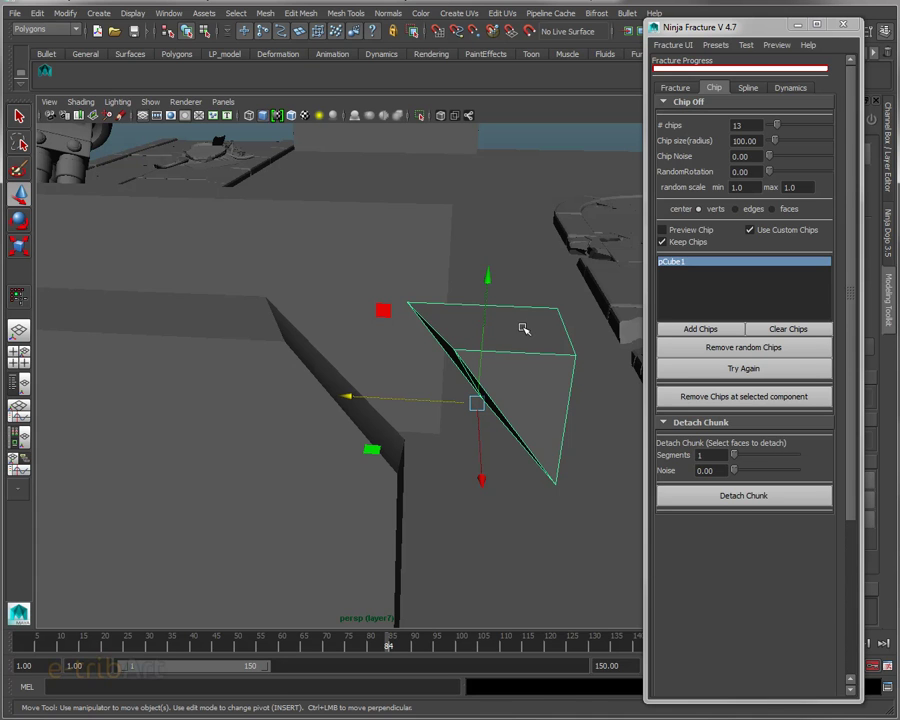
key("ctrl+z")
left_click(507, 145)
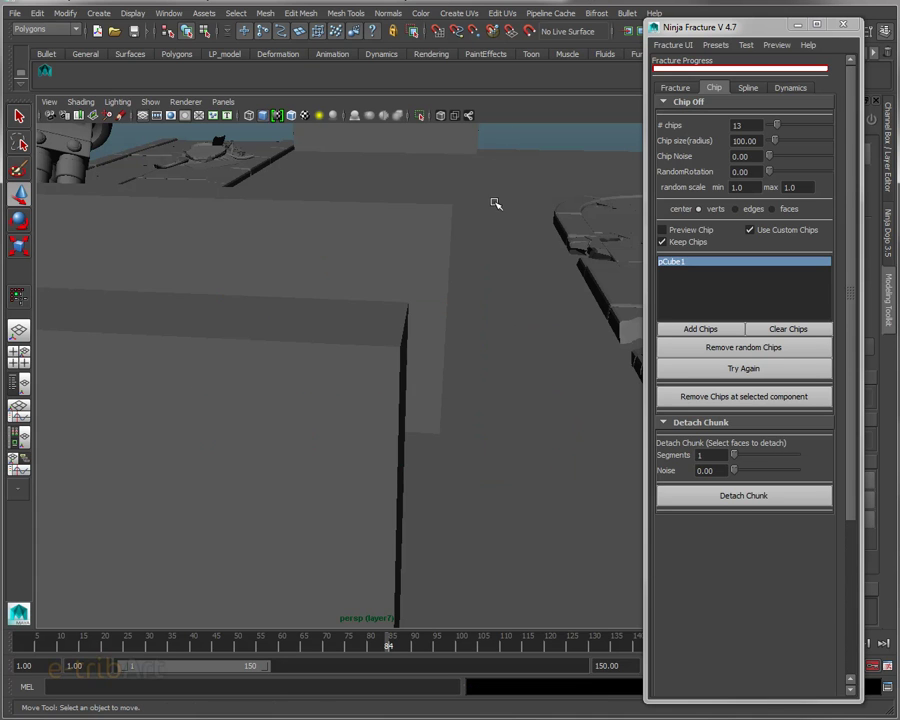
Step: Orbit around the chipped corner, select the wall and corner chip, then frame the wall and robot
mouse_move(420, 394)
left_mouse_down("alt")
mouse_move(438, 380)
mouse_move(404, 382)
mouse_move(522, 352)
left_mouse_up("alt")
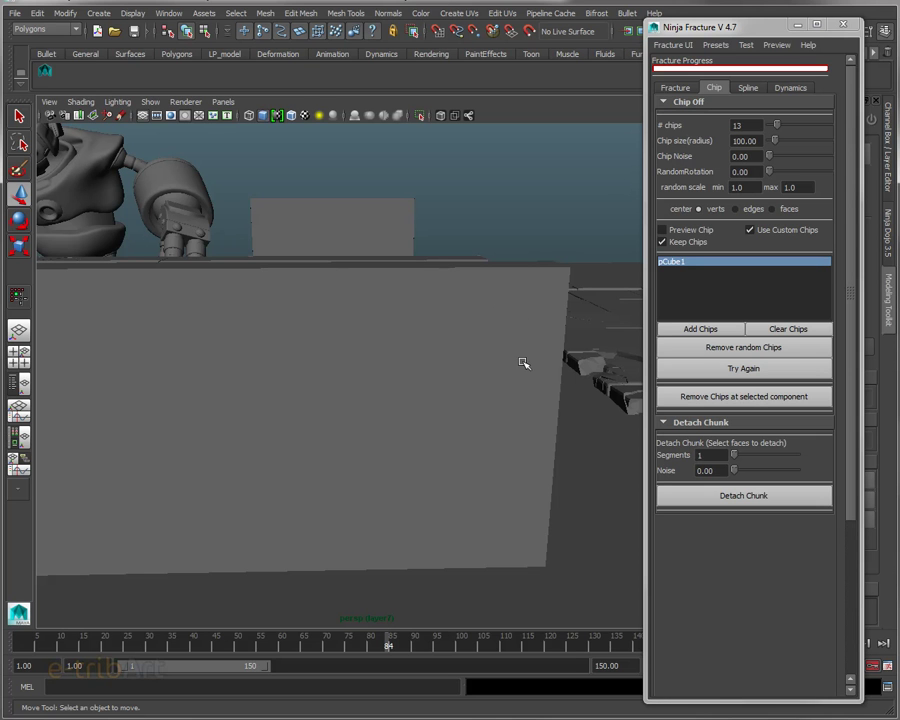
mouse_move(517, 365)
left_mouse_down("alt")
mouse_move(470, 374)
mouse_move(480, 394)
mouse_move(472, 413)
mouse_move(436, 396)
mouse_move(456, 375)
left_mouse_up("alt")
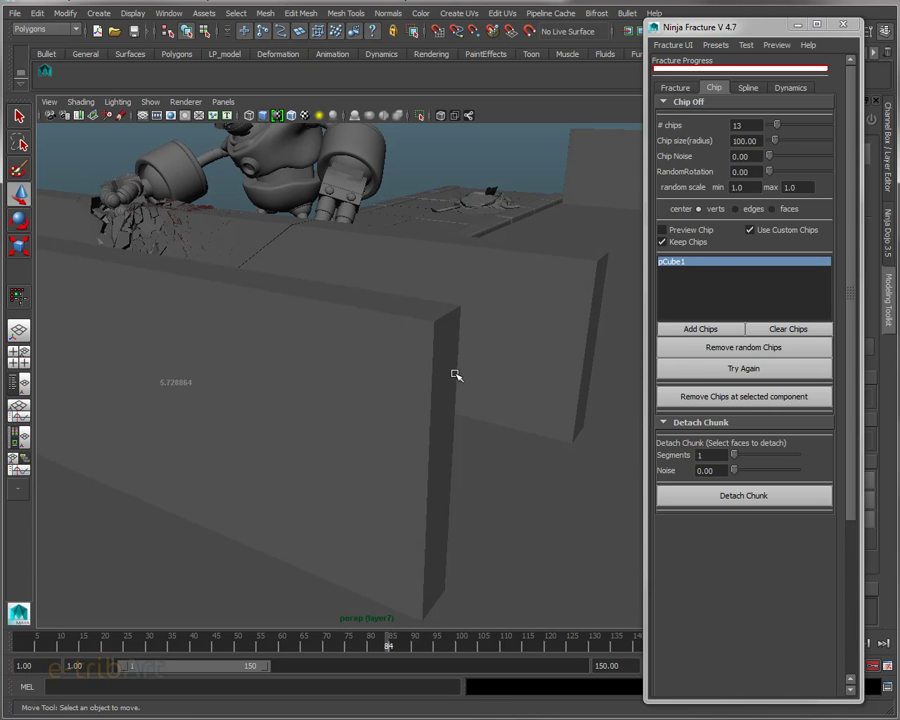
left_click_drag(398, 410, 484, 400, "alt")
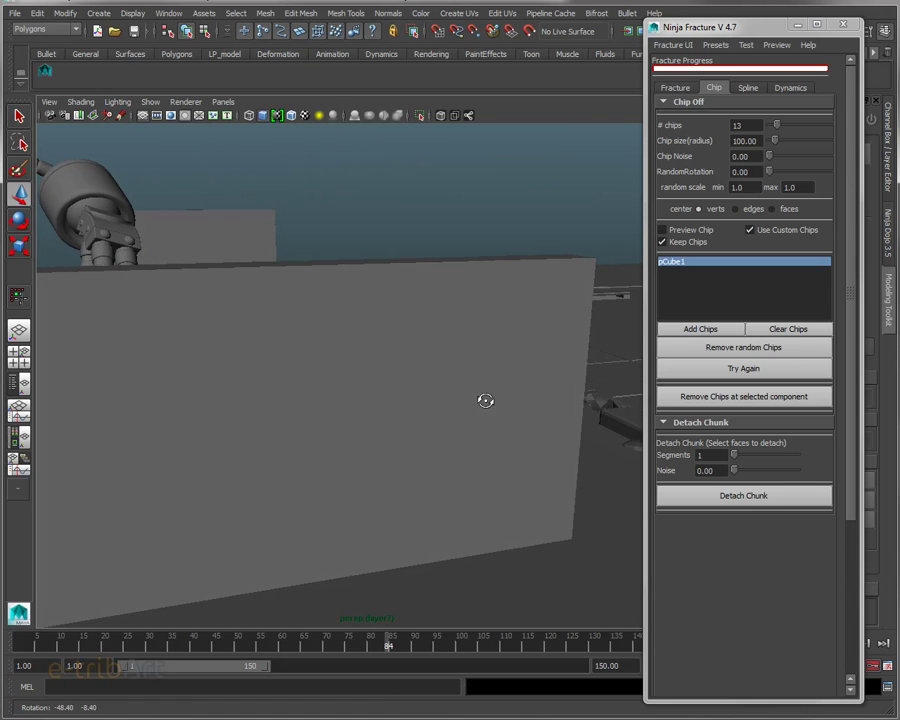
left_click_drag(550, 345, 440, 364, "alt")
left_click(470, 364)
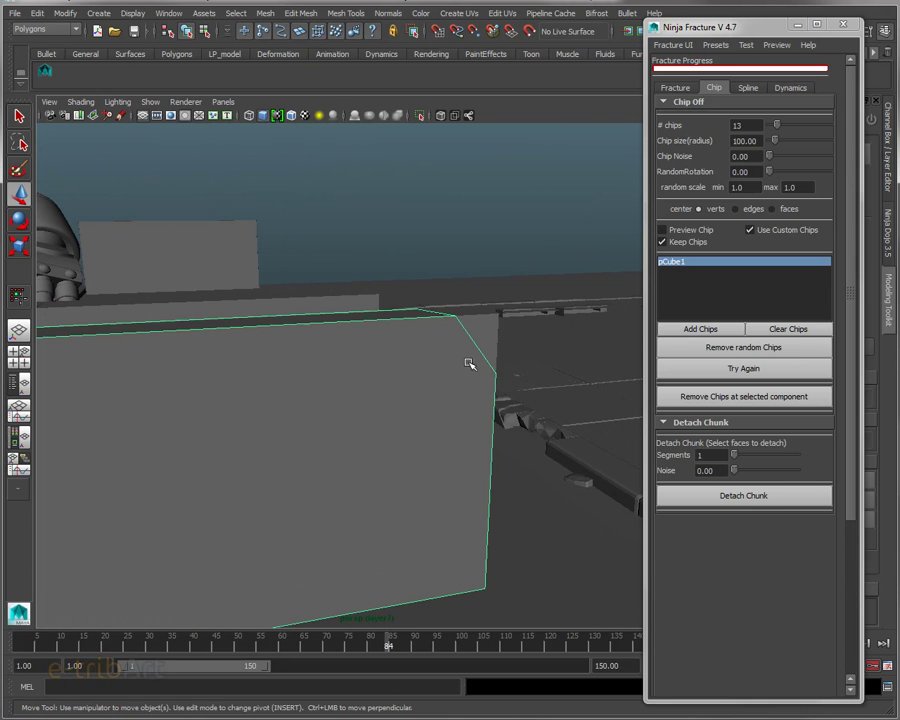
left_click(476, 357)
left_click_drag(472, 366, 411, 377, "alt")
mouse_move(411, 377)
middle_mouse_down("alt")
mouse_move(462, 377)
mouse_move(504, 345)
middle_mouse_up("alt")
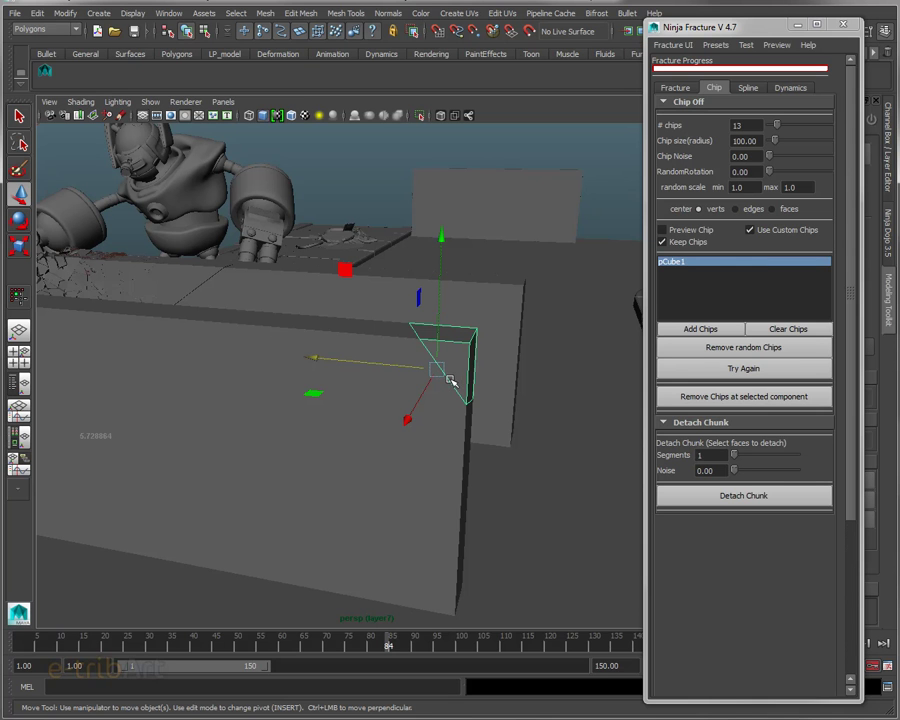
mouse_move(368, 372)
left_mouse_down("alt")
mouse_move(454, 366)
mouse_move(336, 370)
mouse_move(270, 399)
left_mouse_up("alt")
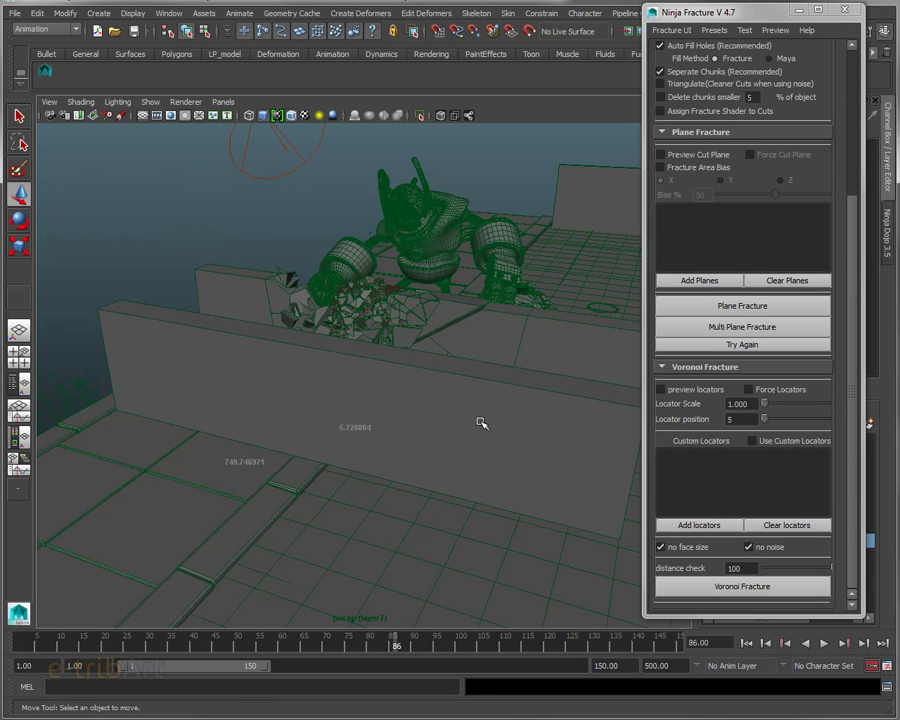
Step: Select the front wall and set U segments to 1 on Ninja Fracture's Spline tab
left_click(475, 421)
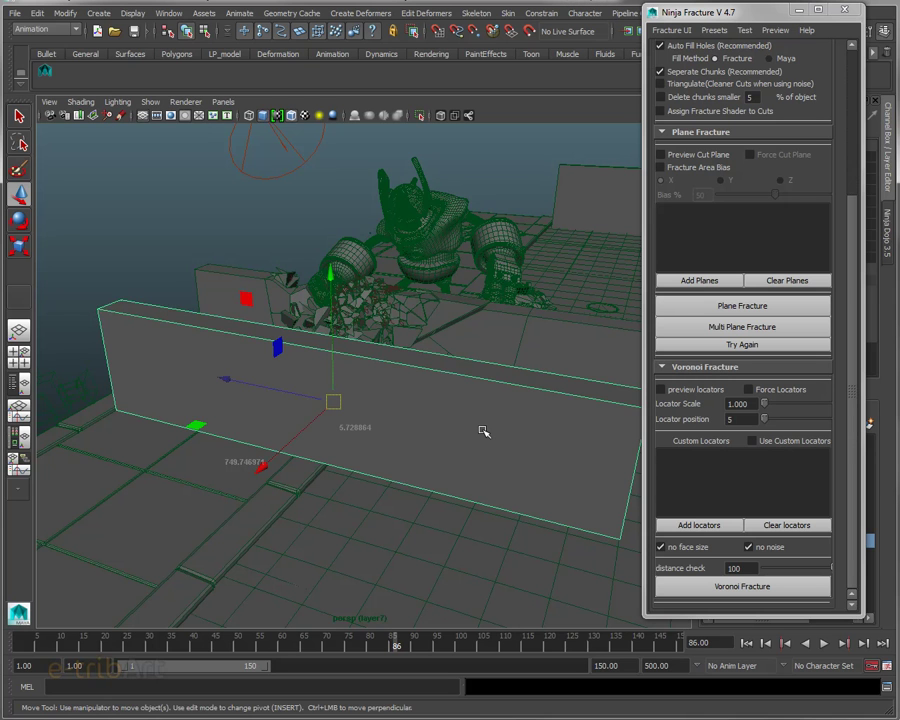
left_click_drag(483, 431, 478, 428, "alt")
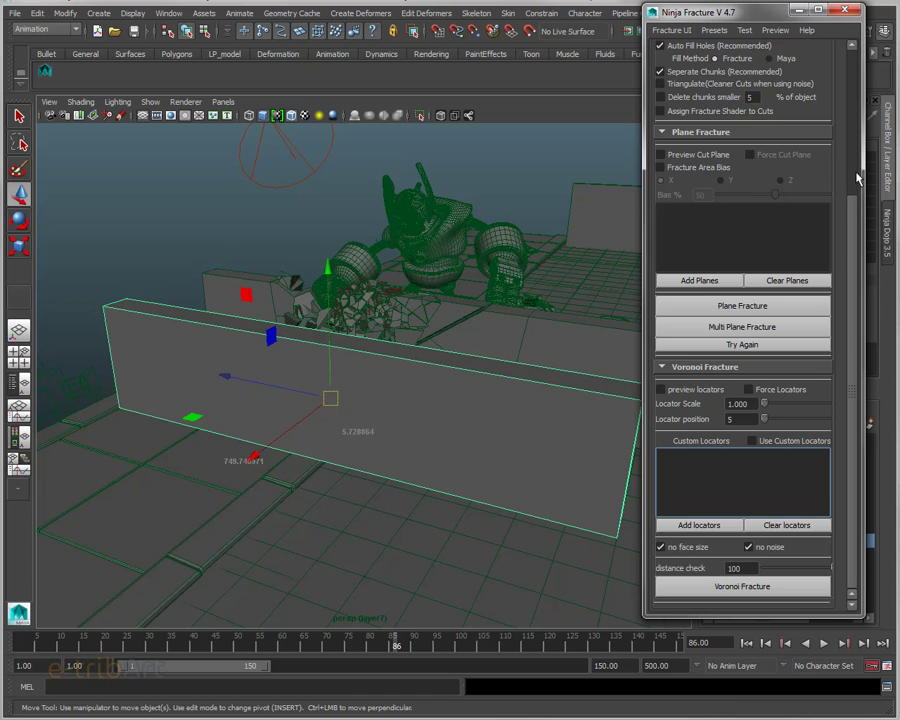
scroll(766, 116, "up", 5)
left_click(745, 74)
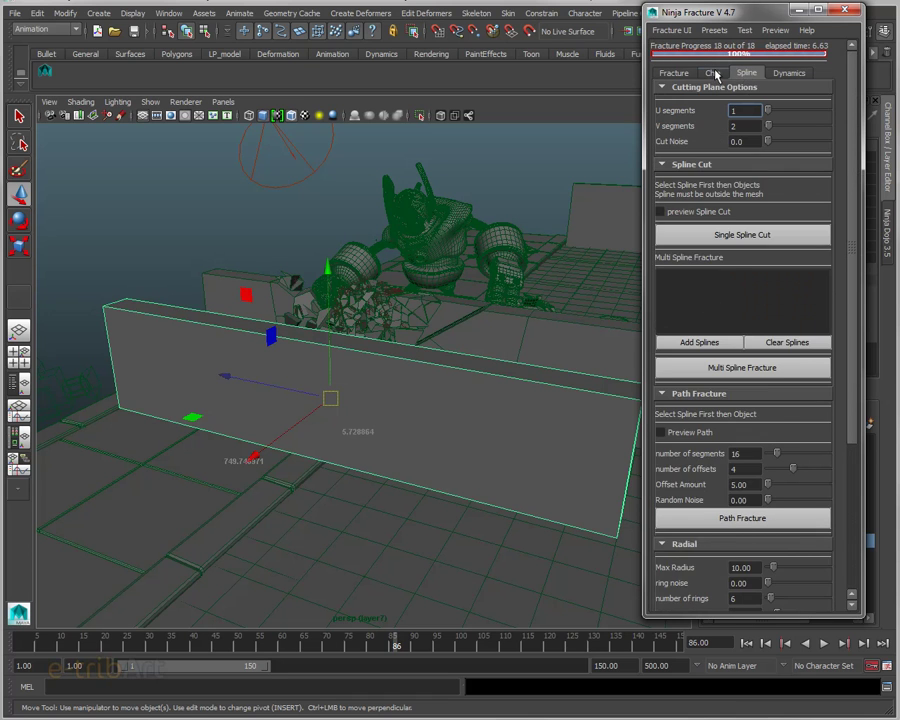
left_click(714, 75)
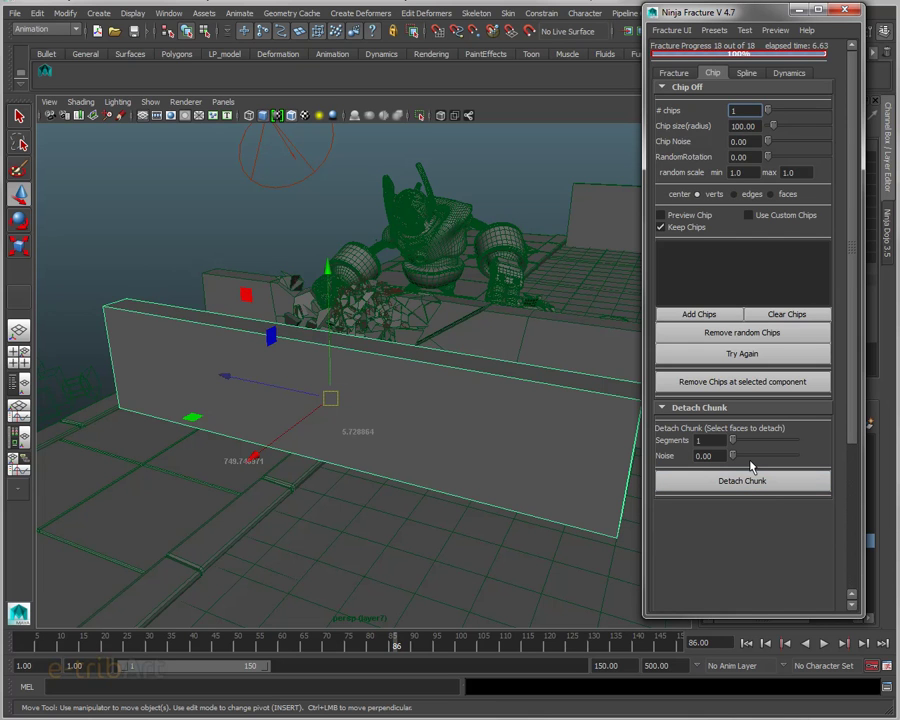
left_click(749, 79)
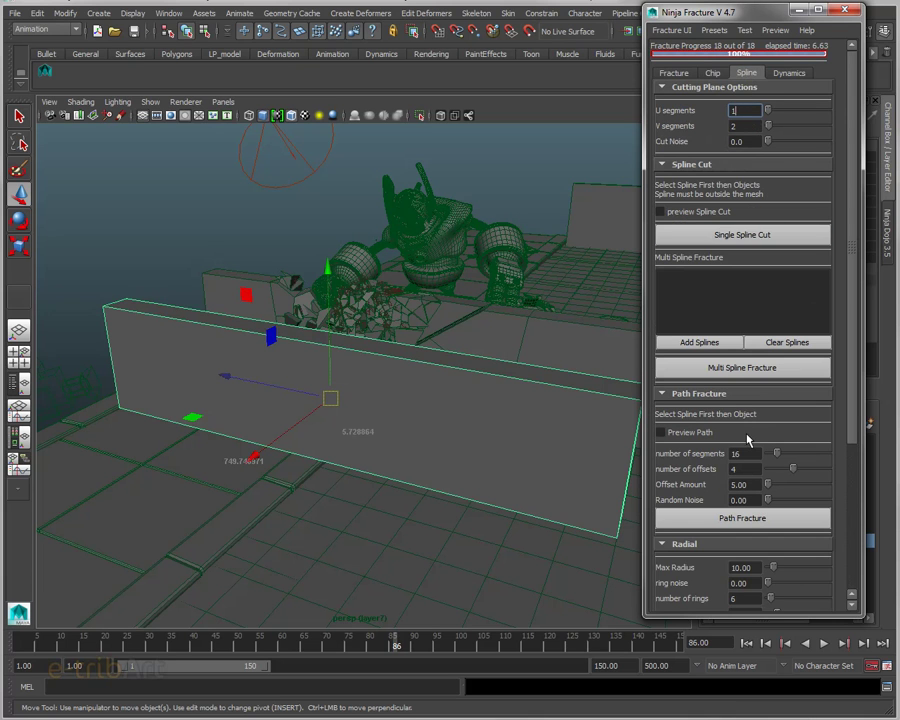
left_click_drag(851, 405, 851, 420)
key("Return")
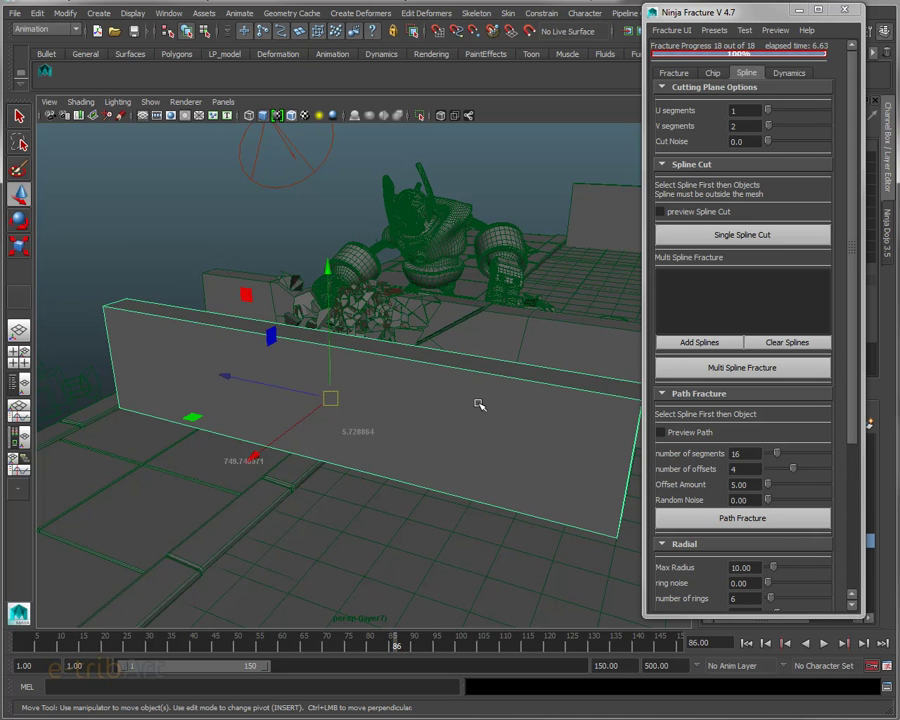
Step: Switch to a single side view in shaded mode and zoom out
key("space")
key("space")
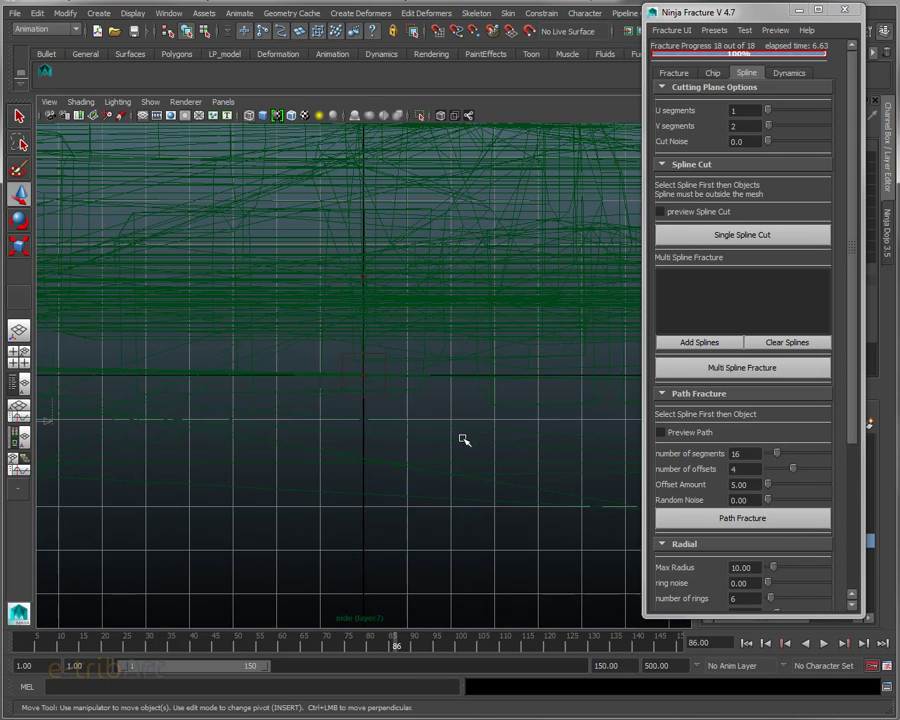
scroll(455, 424, "down", 3)
key("5")
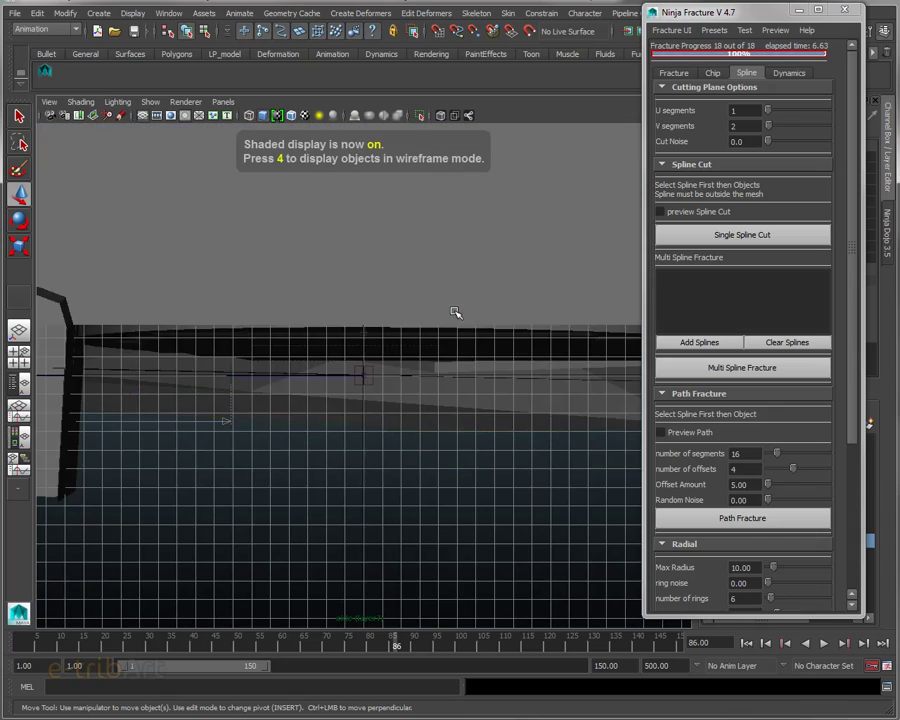
scroll(447, 321, "down", 3)
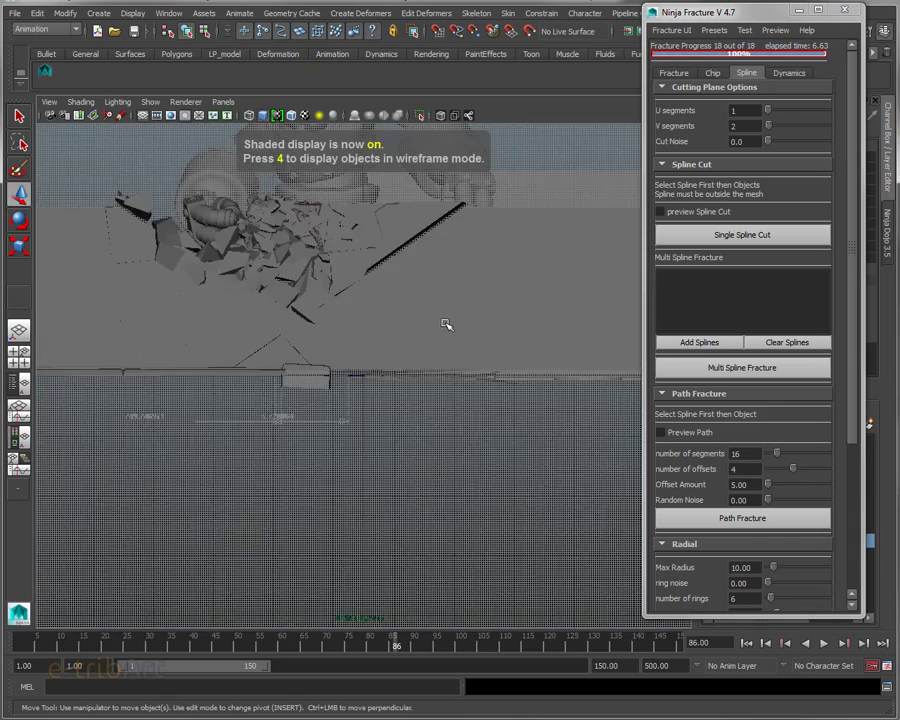
scroll(412, 408, "down", 2)
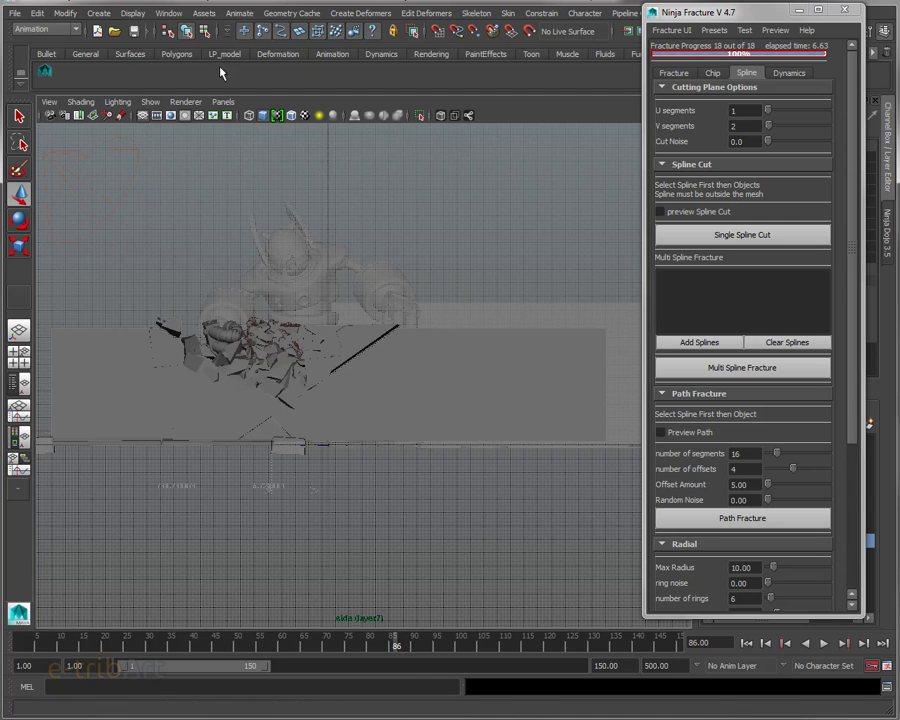
Step: Hide the viewport grid through Display > Grid and pan the side view left
left_click(132, 13)
left_click(134, 13)
left_click(128, 30)
middle_click_drag(456, 456, 376, 446, "alt")
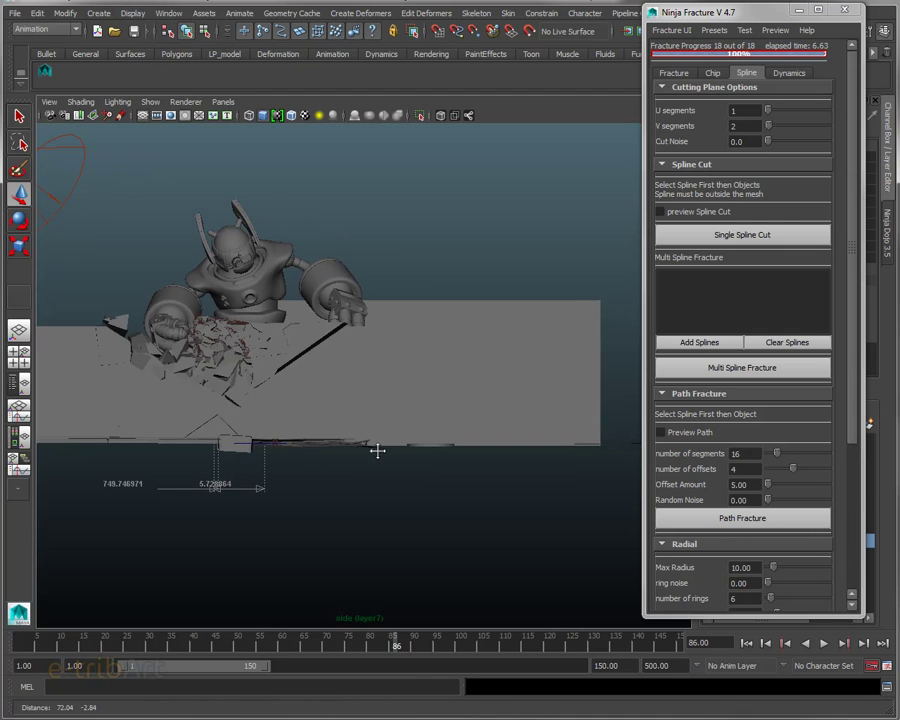
left_click(122, 15)
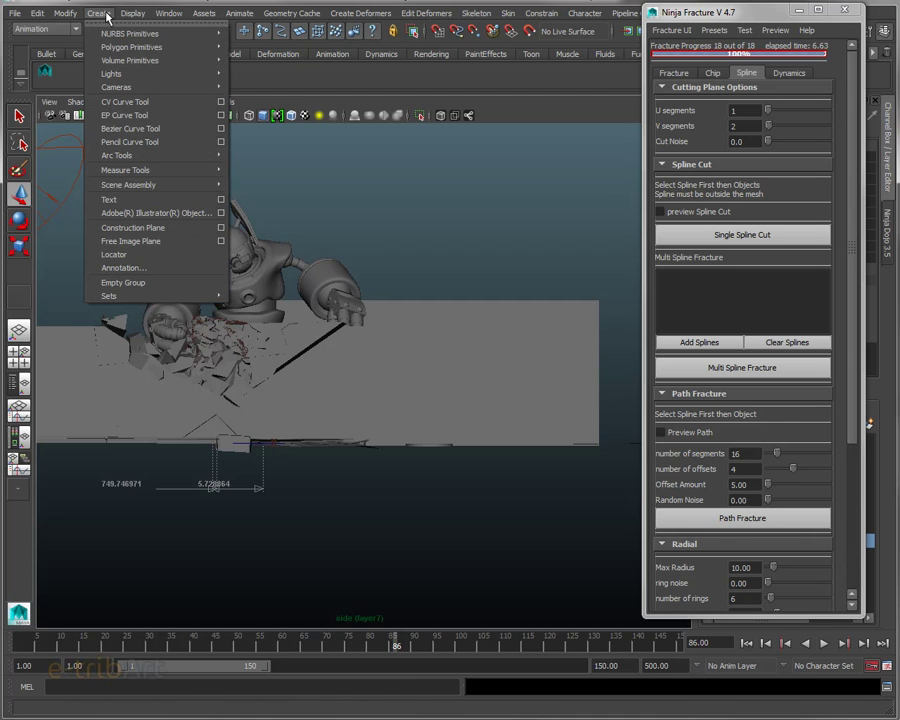
Step: Draw a five-point wavy EP curve vertically through the wall, from above to below it
left_click(105, 114)
left_click(425, 253)
left_click(398, 300)
left_click(412, 326)
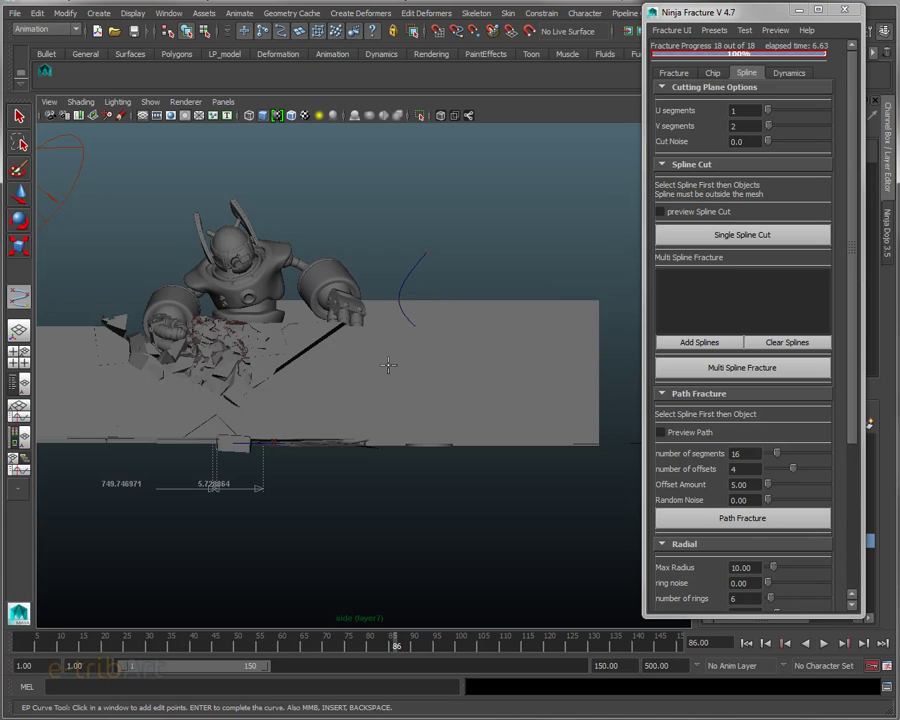
key("4")
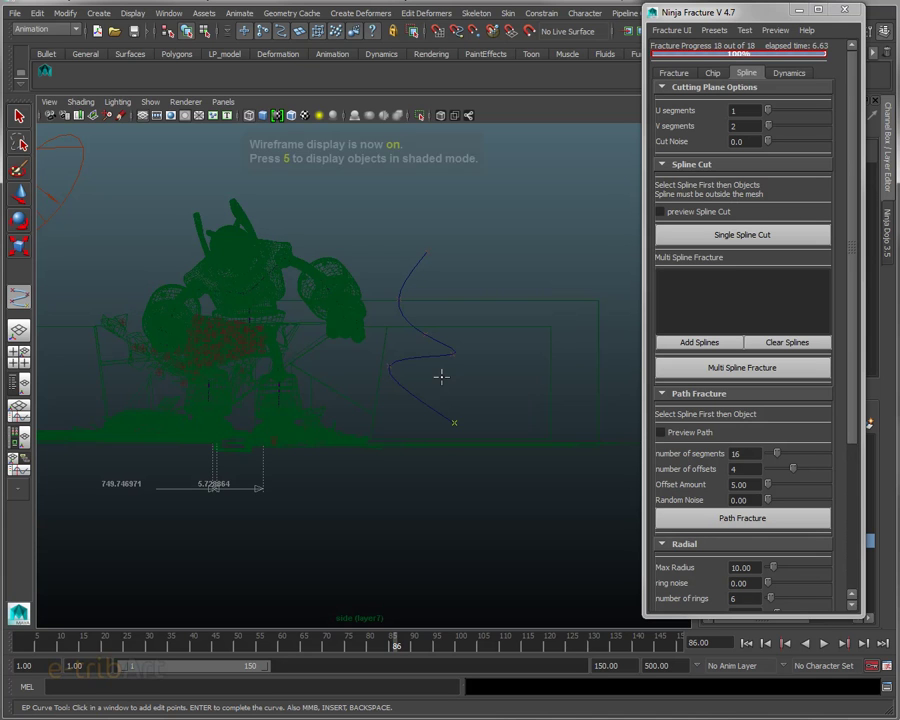
left_click(397, 459)
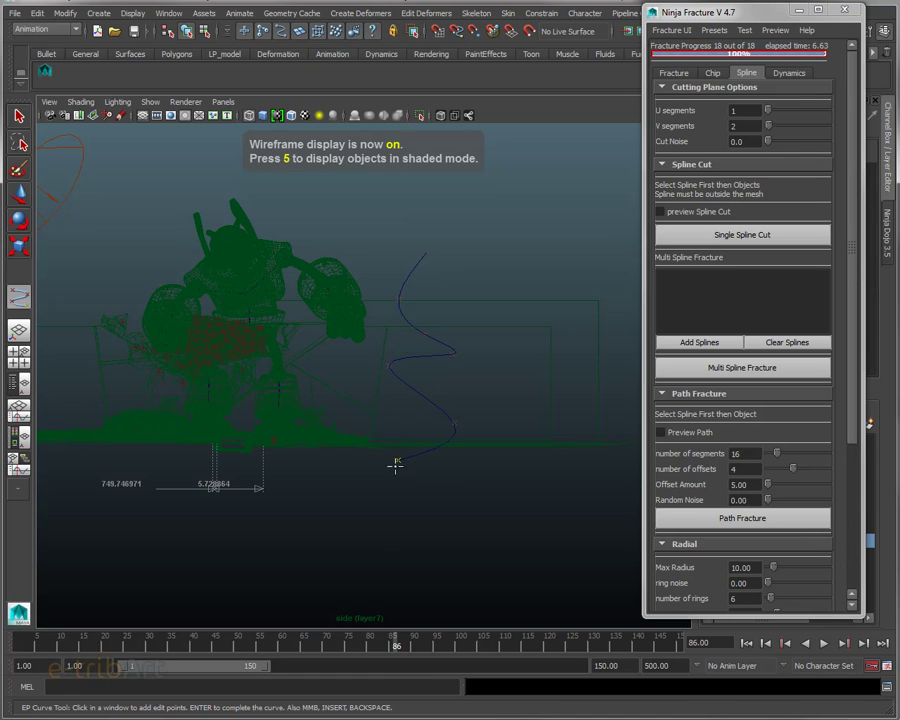
left_click(443, 500)
key("w")
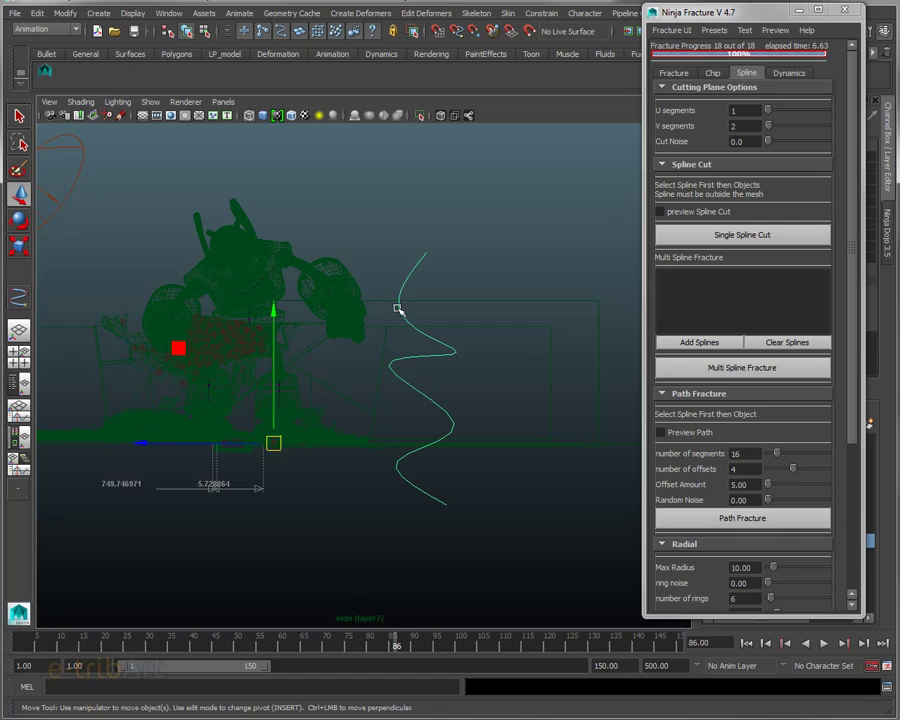
left_click(222, 102)
mouse_move(250, 115)
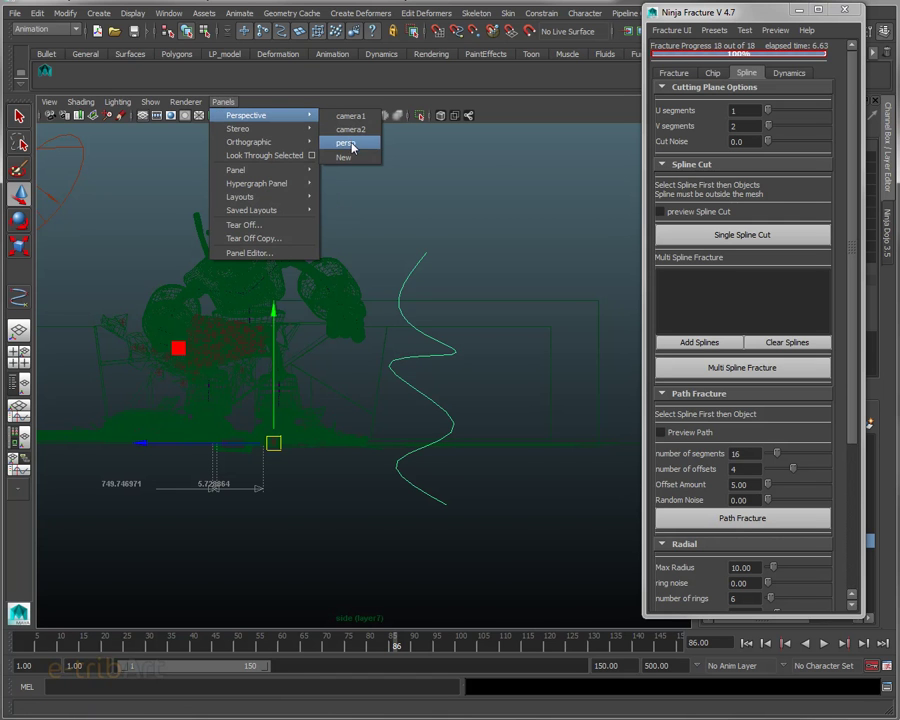
Step: Return to the shaded perspective view, move the curve along X onto the wall, and select the wall
left_click(347, 143)
mouse_move(440, 233)
left_mouse_down("alt")
mouse_move(418, 287)
mouse_move(436, 305)
mouse_move(336, 294)
left_mouse_up("alt")
key("5")
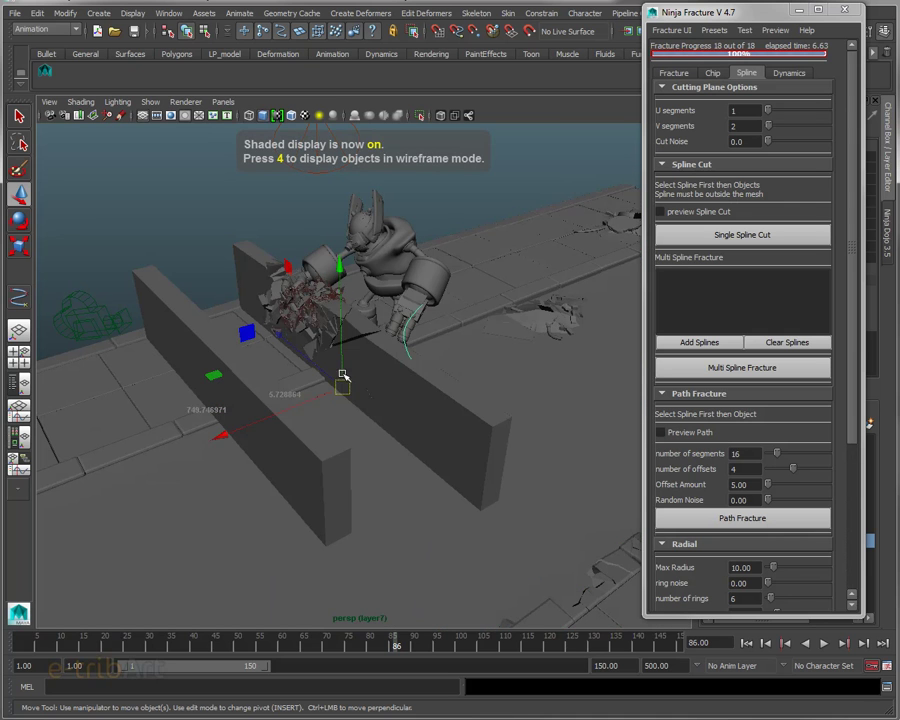
mouse_move(222, 433)
left_mouse_down()
mouse_move(70, 468)
mouse_move(45, 485)
left_mouse_up()
left_click_drag(120, 508, 280, 496, "alt")
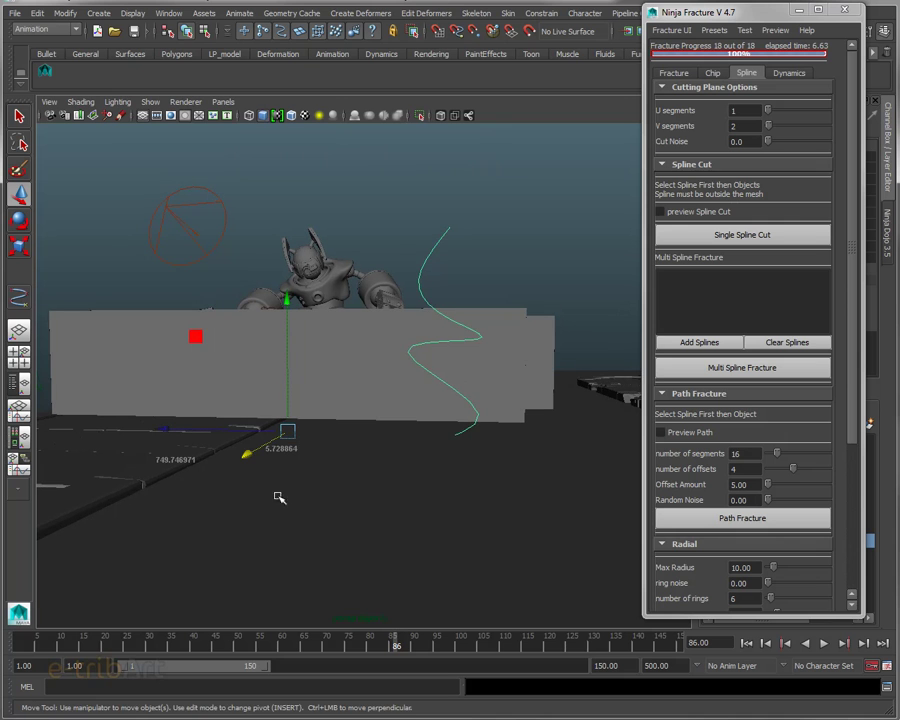
mouse_move(240, 426)
left_mouse_down()
mouse_move(183, 427)
mouse_move(247, 442)
mouse_move(239, 458)
mouse_move(197, 450)
mouse_move(251, 443)
left_mouse_up()
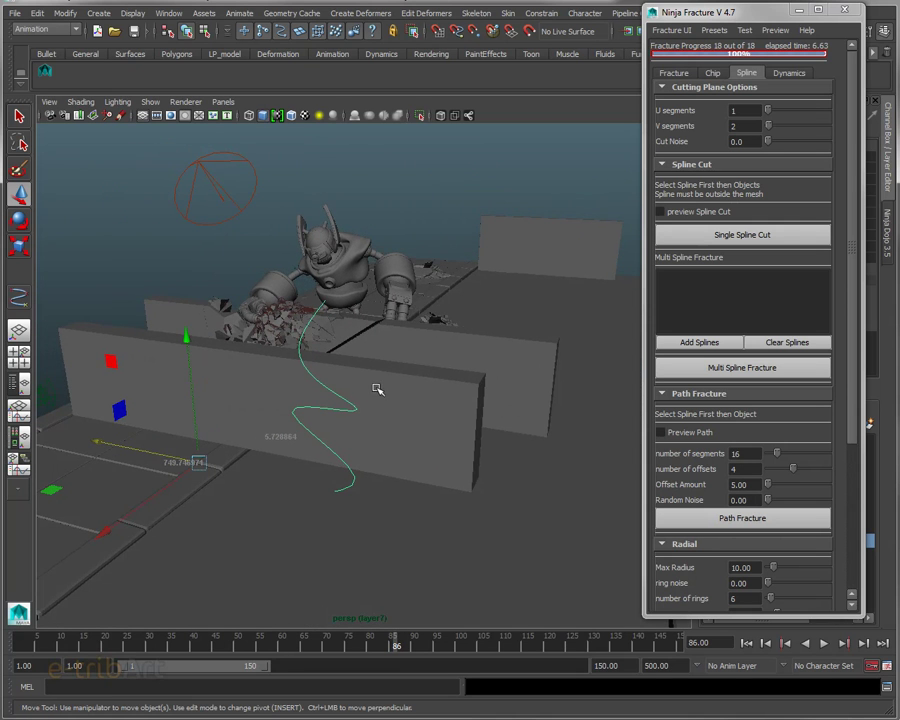
left_click_drag(347, 390, 369, 403, "alt")
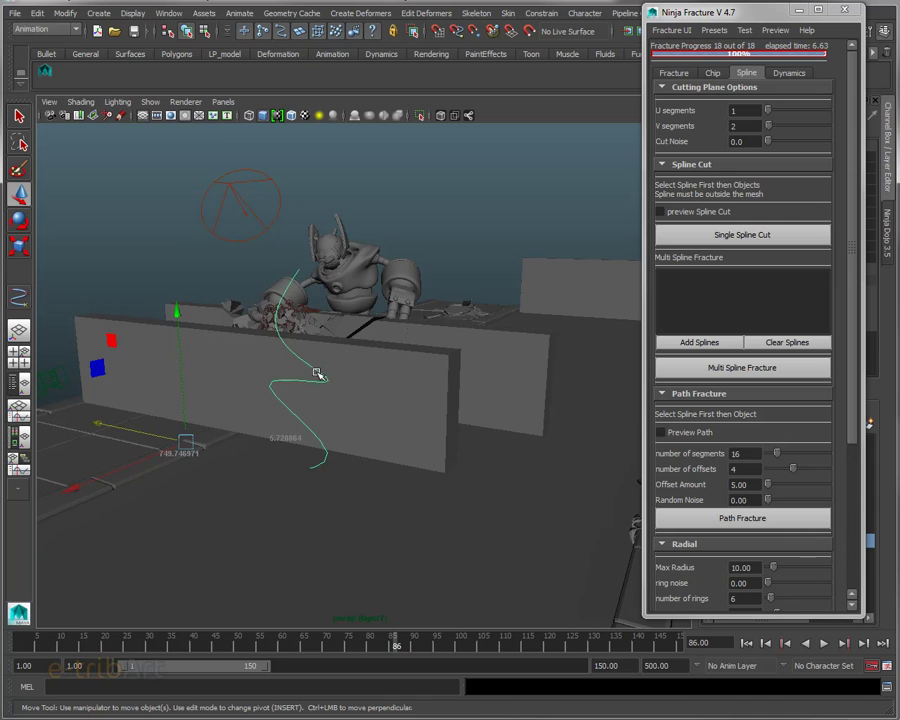
left_click(373, 378)
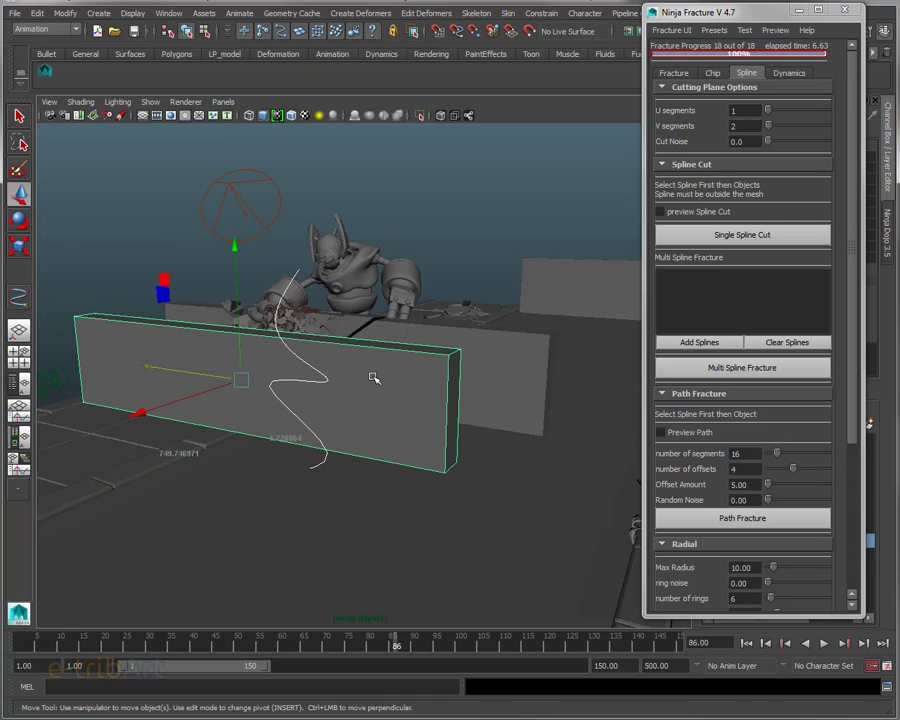
Step: Set the cutting plane to U segments 2 and V segments 1, and turn on the spline-cut preview
left_click(855, 314)
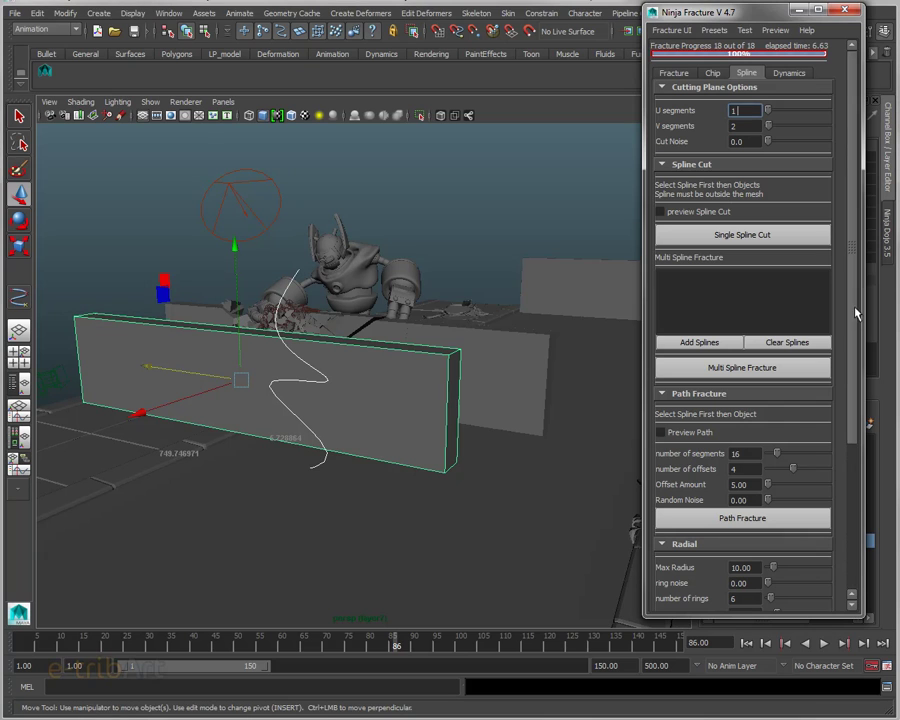
left_click(697, 214)
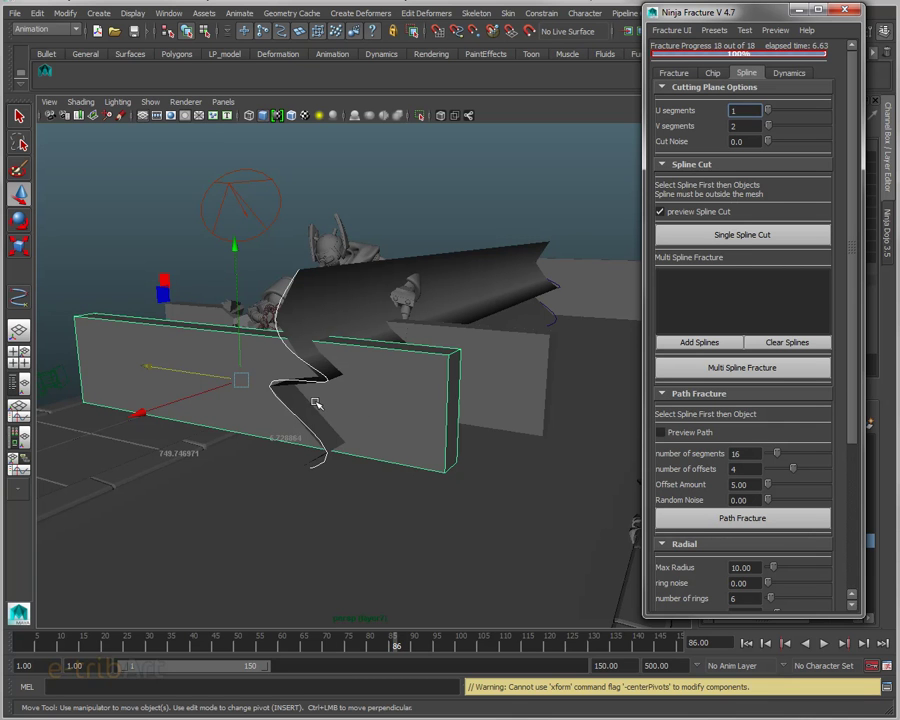
left_click_drag(316, 403, 355, 402, "alt")
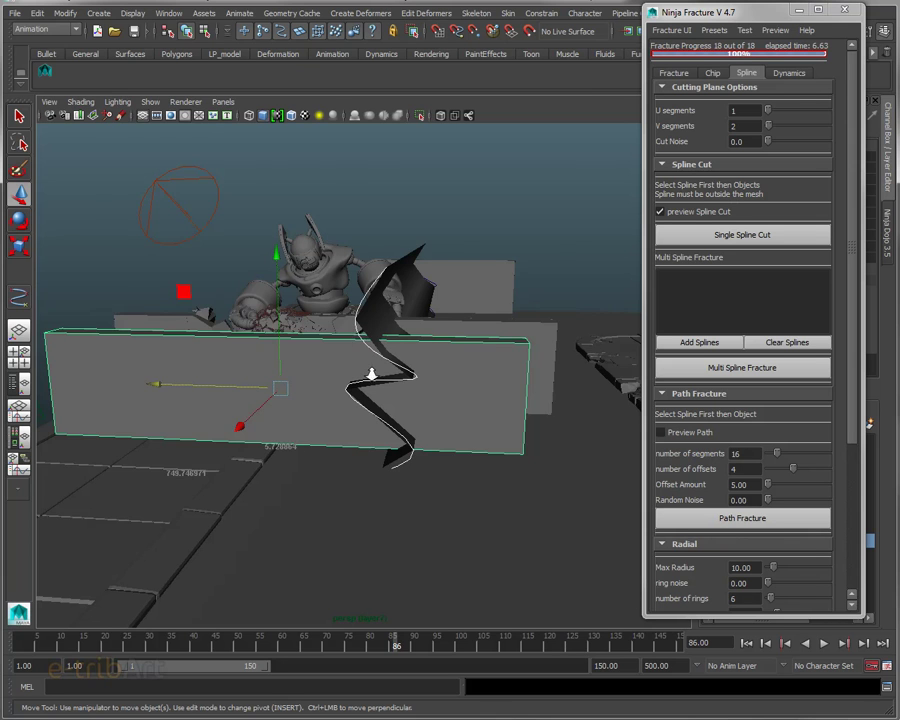
left_click_drag(372, 374, 433, 375, "alt")
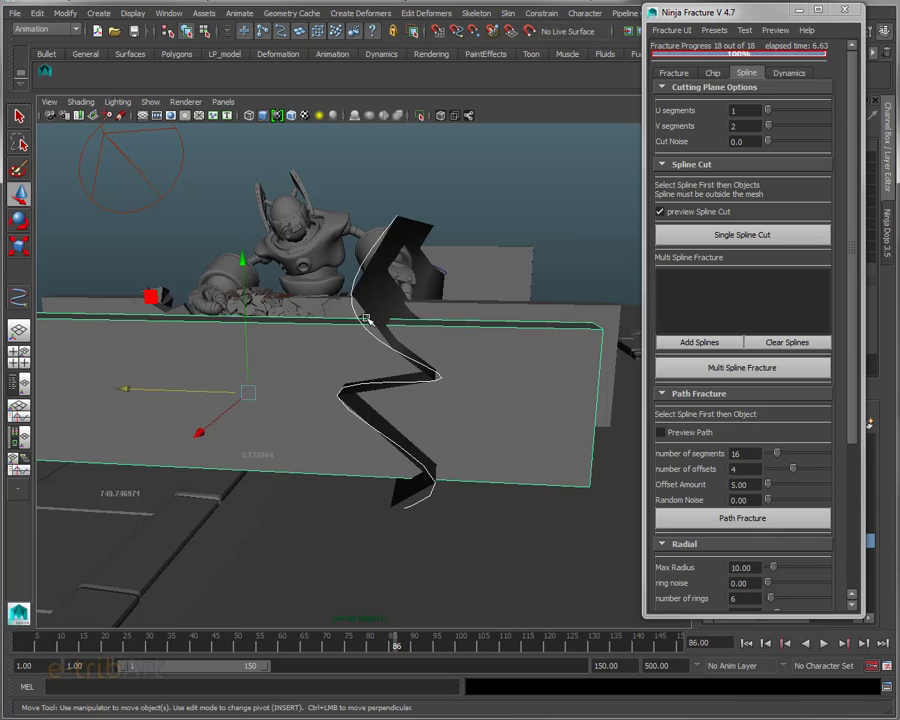
Step: Orbit close around the front wall to inspect the twisted cutting ribbon from several angles
left_click_drag(378, 406, 394, 394, "alt")
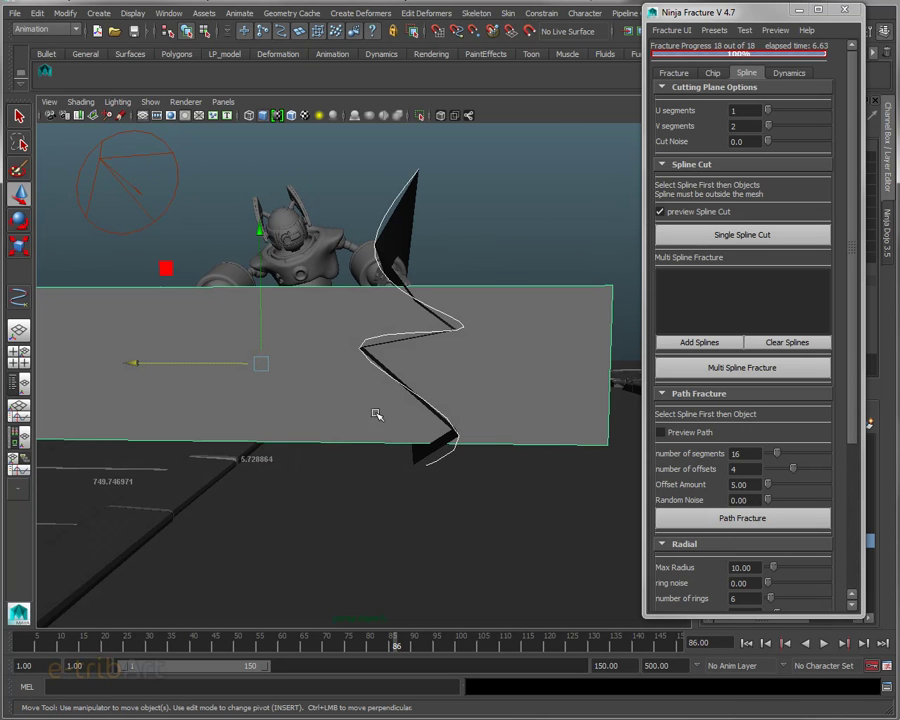
left_click_drag(94, 612, 305, 406, "alt")
mouse_move(402, 330)
left_mouse_down("alt")
mouse_move(381, 326)
mouse_move(338, 372)
mouse_move(363, 369)
left_mouse_up("alt")
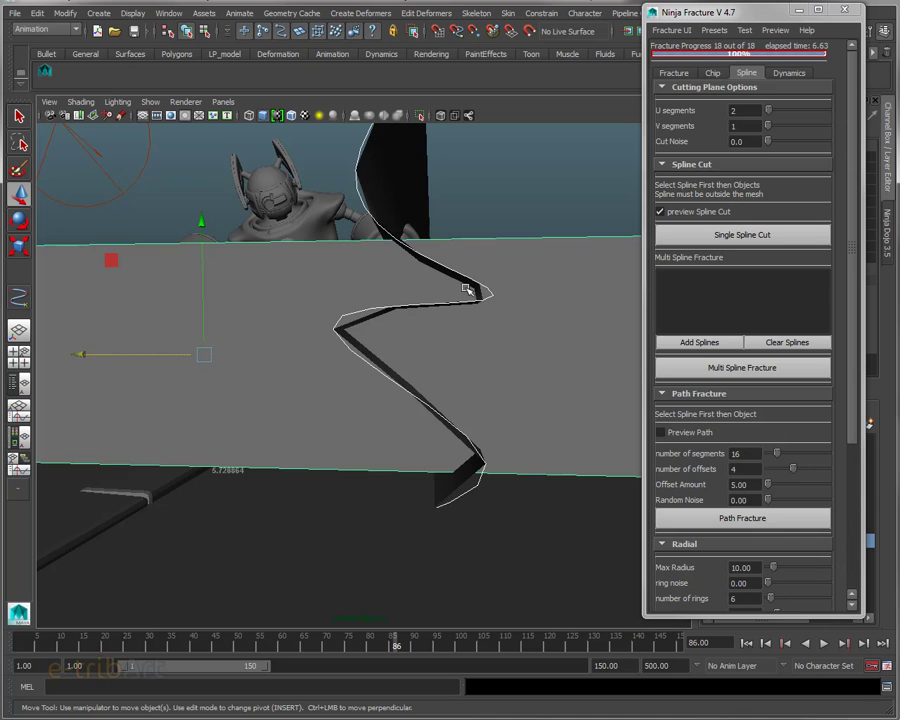
mouse_move(427, 318)
left_mouse_down("alt")
mouse_move(439, 322)
mouse_move(413, 331)
left_mouse_up("alt")
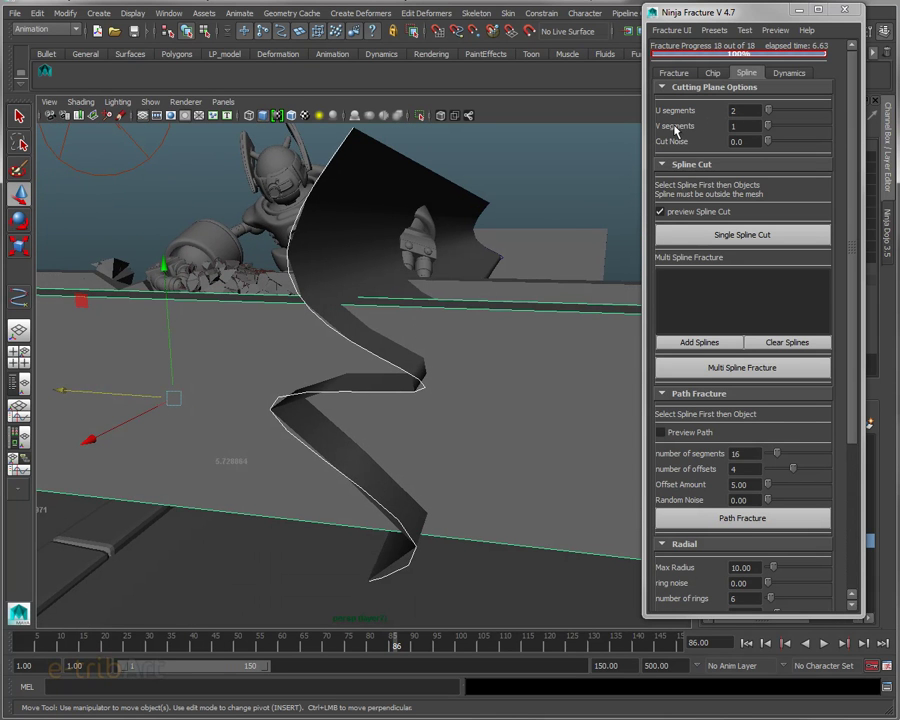
left_click_drag(533, 262, 474, 317, "alt")
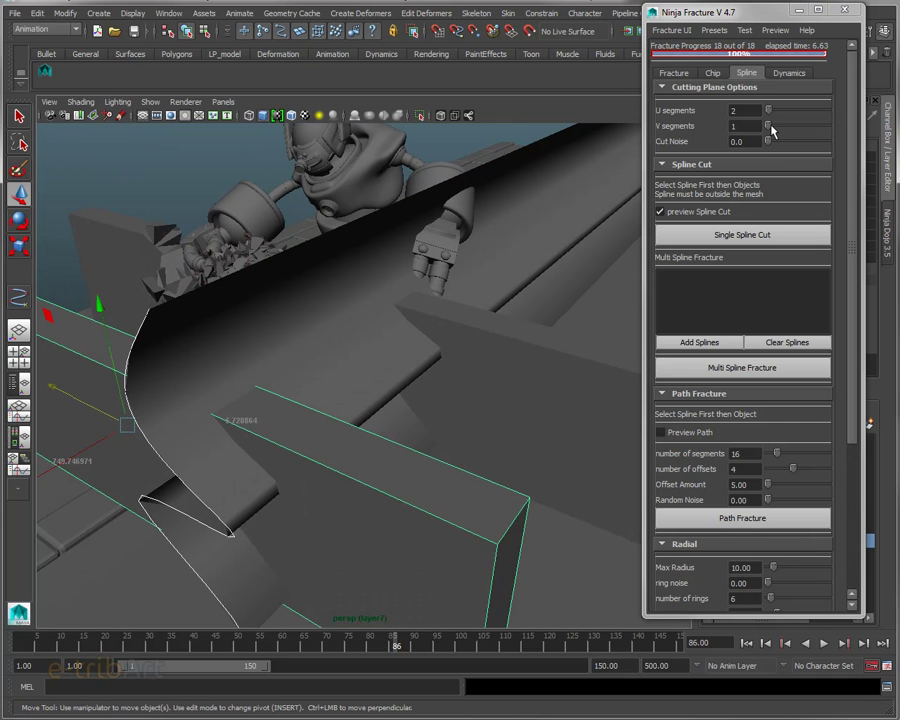
mouse_move(626, 196)
left_mouse_down("alt")
mouse_move(498, 236)
mouse_move(358, 162)
left_mouse_up("alt")
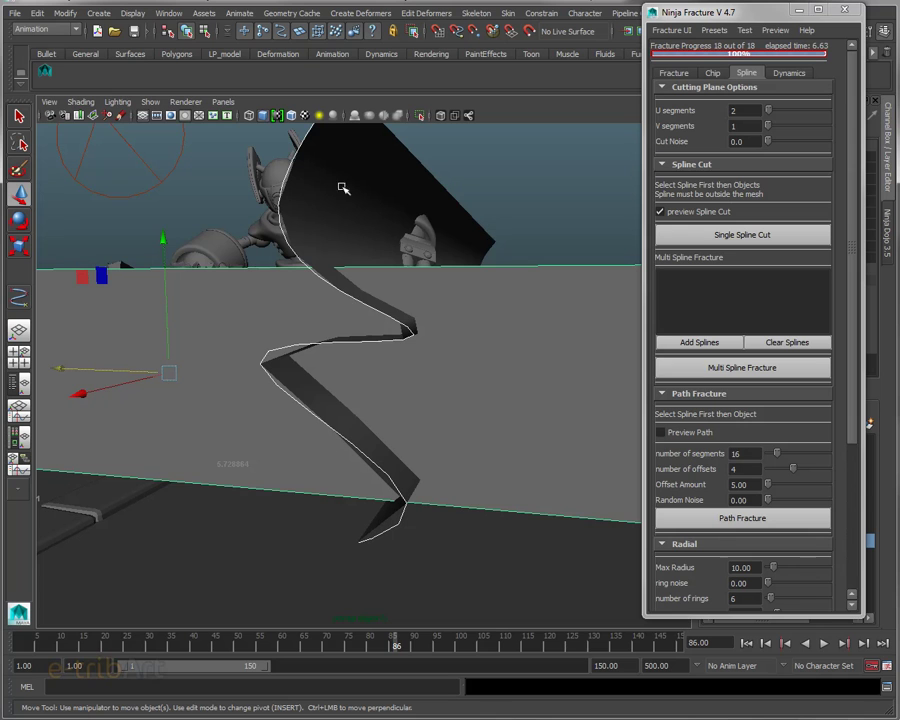
Step: Raise V segments to 17, increase U segments and refresh the spline-cut preview
key("Tab")
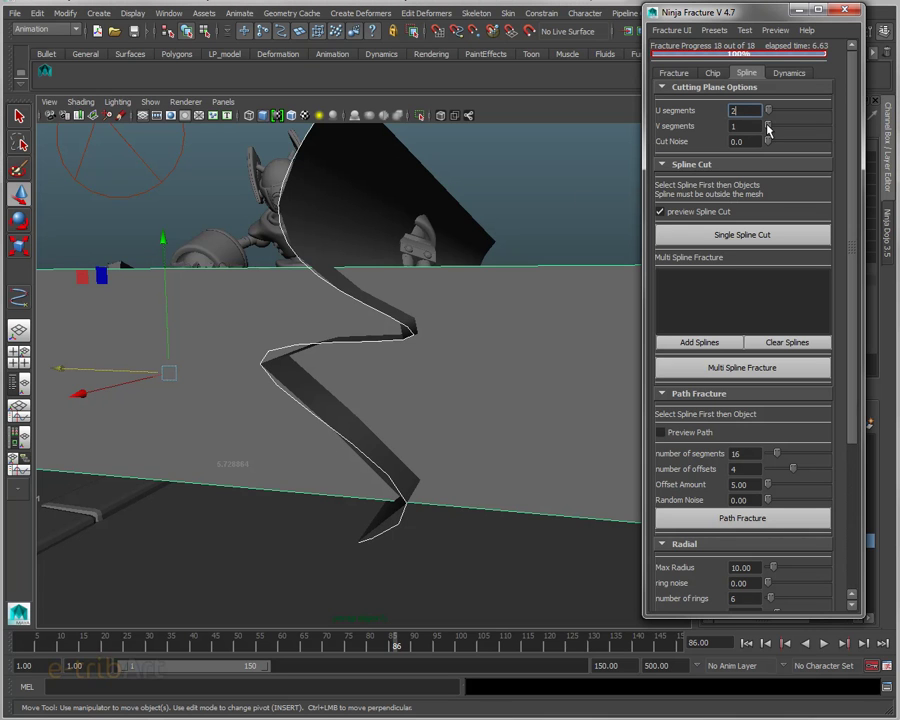
left_click_drag(772, 127, 778, 129)
left_click(661, 212)
left_click(661, 212)
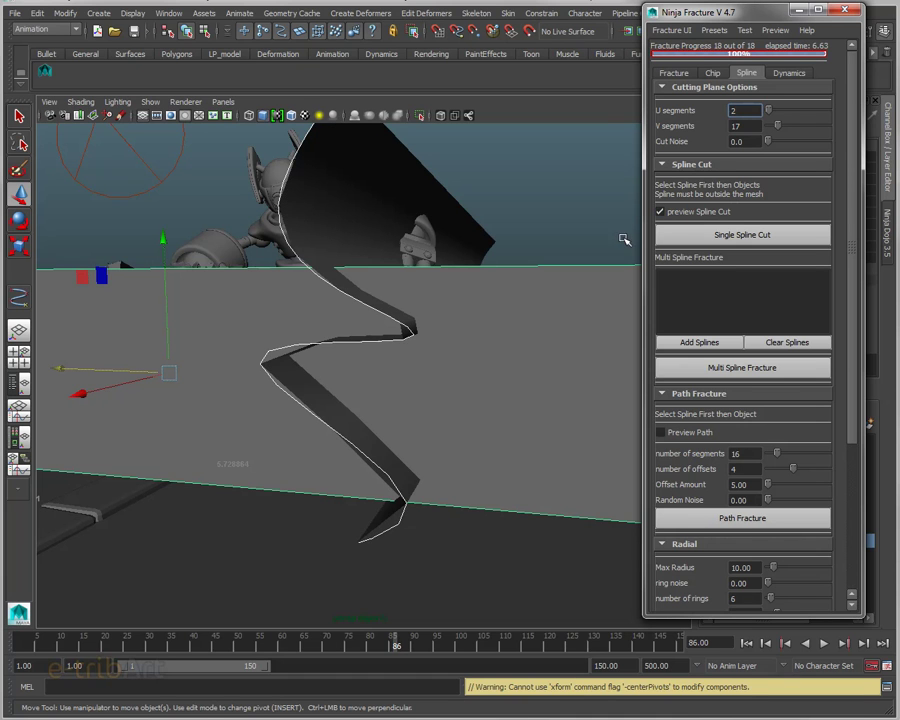
left_click_drag(770, 115, 780, 116)
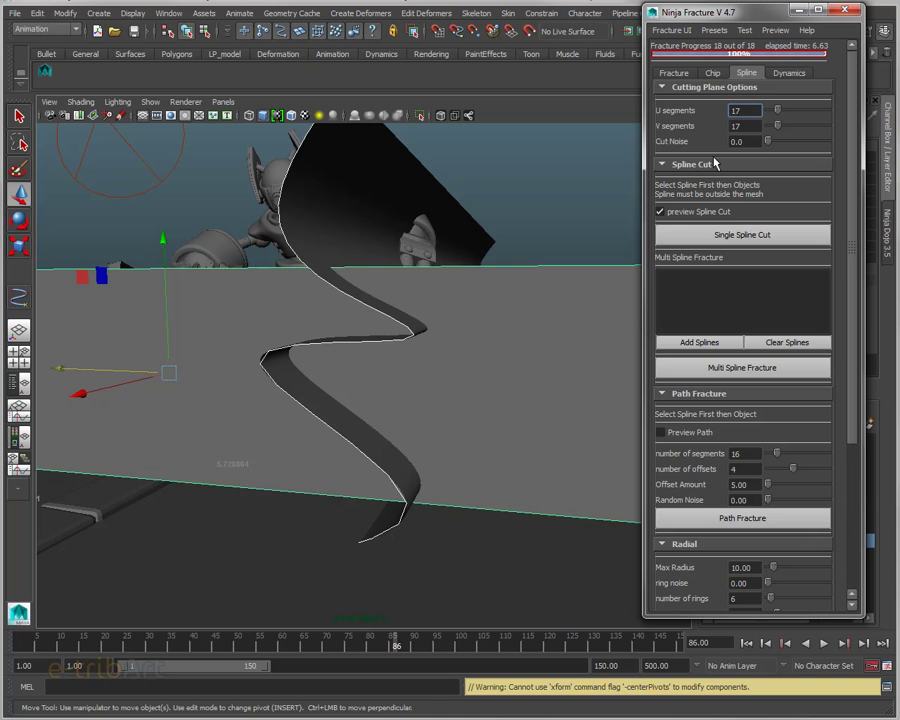
mouse_move(432, 261)
left_mouse_down("alt")
mouse_move(386, 293)
mouse_move(421, 286)
mouse_move(446, 267)
mouse_move(348, 268)
left_mouse_up("alt")
mouse_move(536, 248)
left_mouse_down("alt")
mouse_move(467, 294)
mouse_move(488, 283)
left_mouse_up("alt")
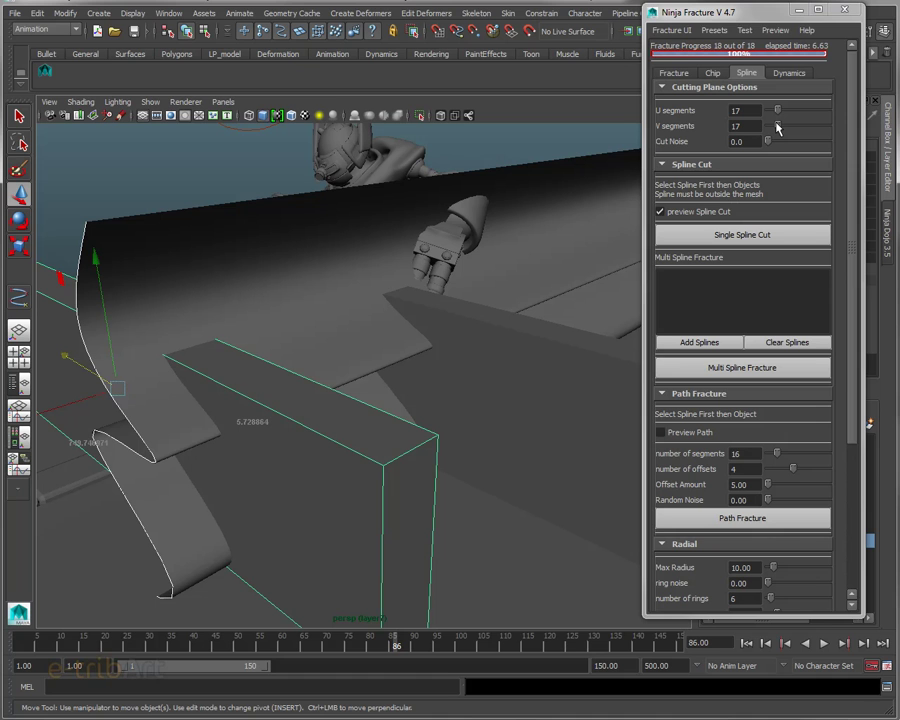
Step: Reduce V segments to 5 with U at 21 and inspect the smoother ribbon from new angles
left_click(777, 127)
left_click_drag(777, 127, 771, 128)
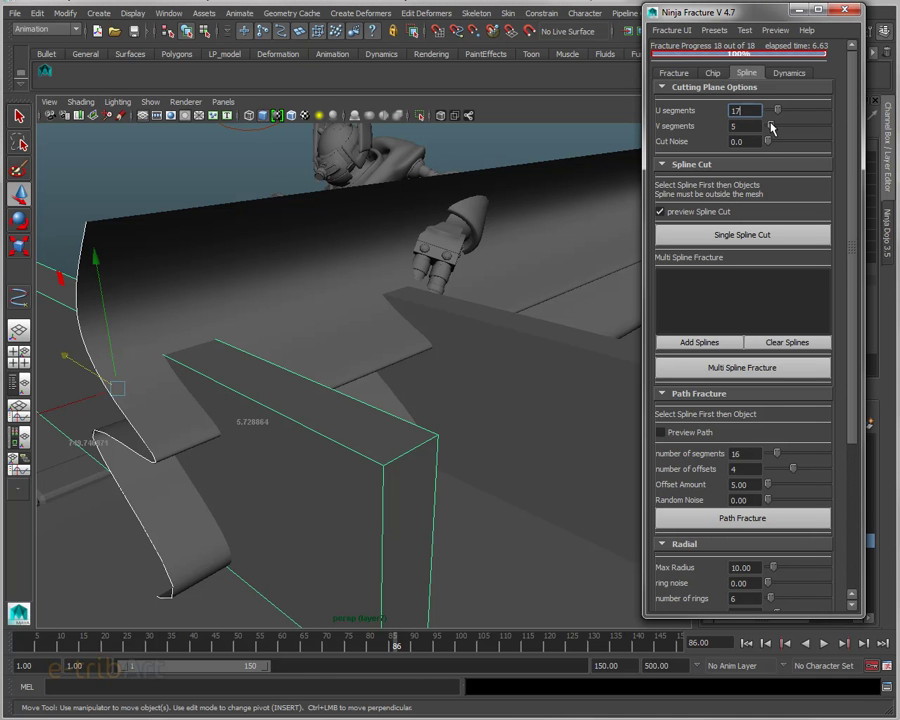
left_click_drag(197, 345, 282, 314, "alt")
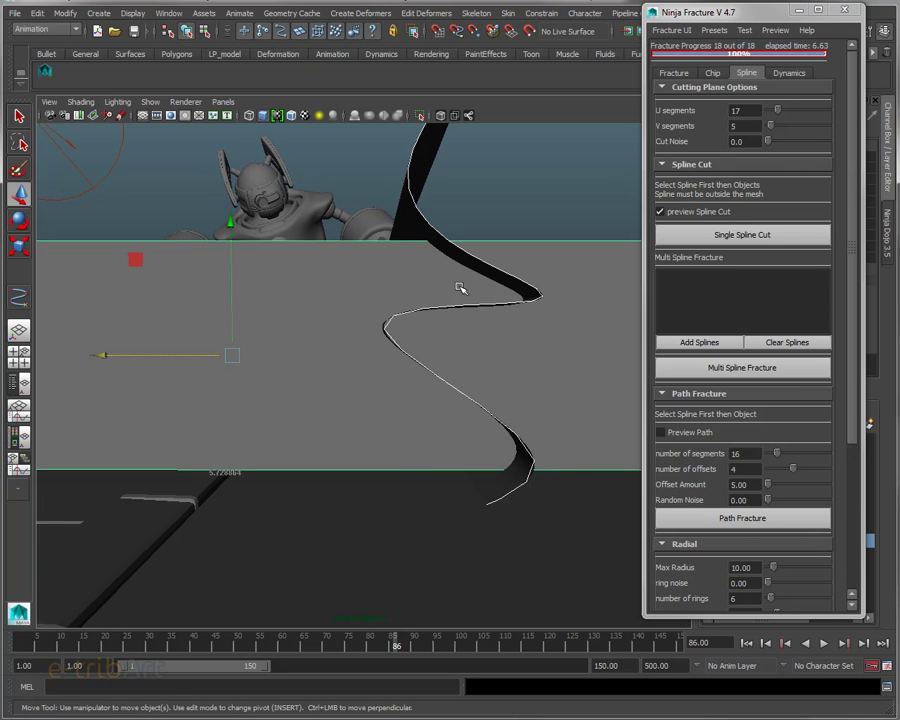
left_click(747, 110)
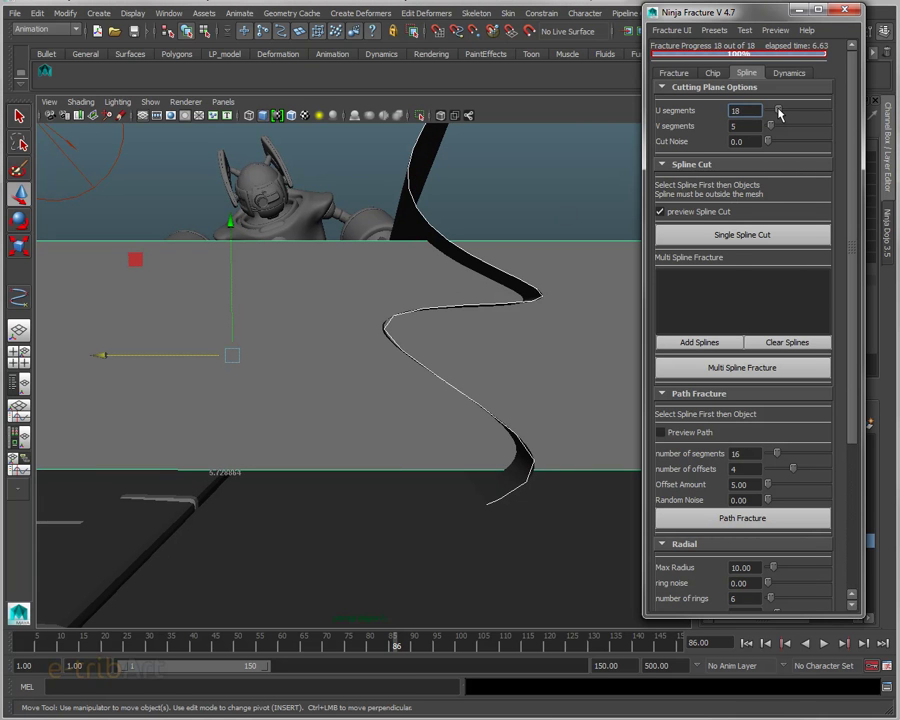
left_click_drag(430, 330, 410, 336, "alt")
mouse_move(392, 362)
right_mouse_down("alt")
mouse_move(395, 310)
mouse_move(486, 252)
right_mouse_up("alt")
mouse_move(516, 392)
left_mouse_down("alt")
mouse_move(567, 391)
mouse_move(494, 396)
left_mouse_up("alt")
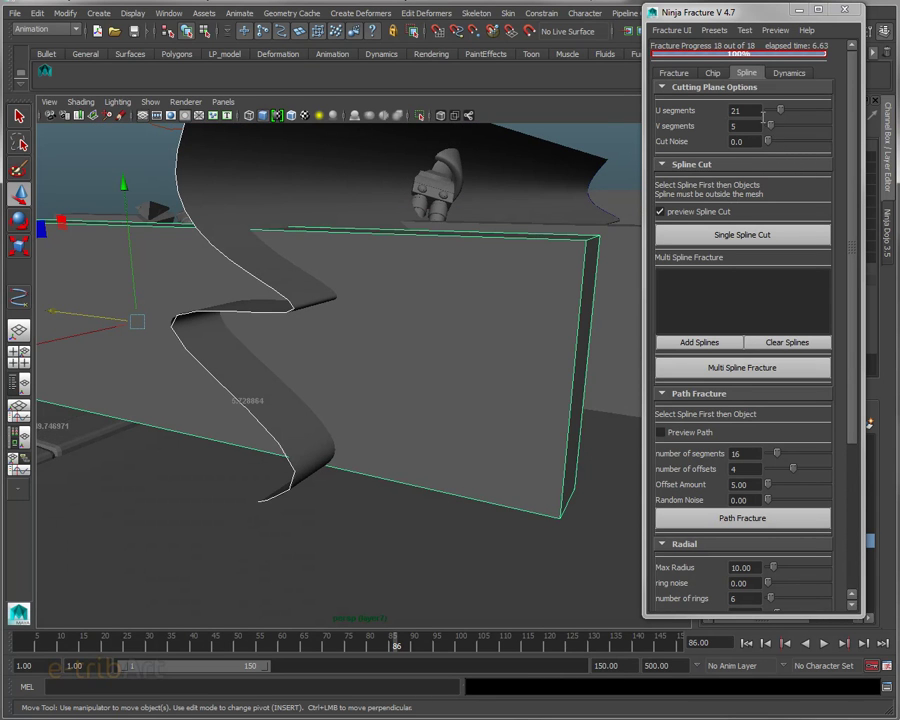
mouse_move(350, 252)
left_mouse_down("alt")
mouse_move(390, 256)
mouse_move(378, 263)
left_mouse_up("alt")
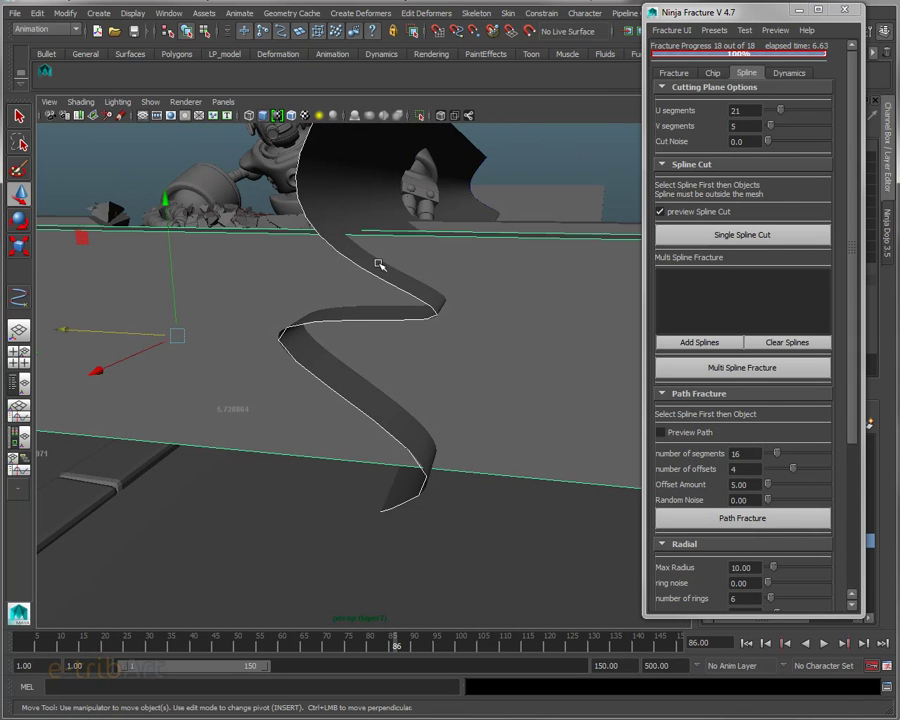
left_click(755, 109)
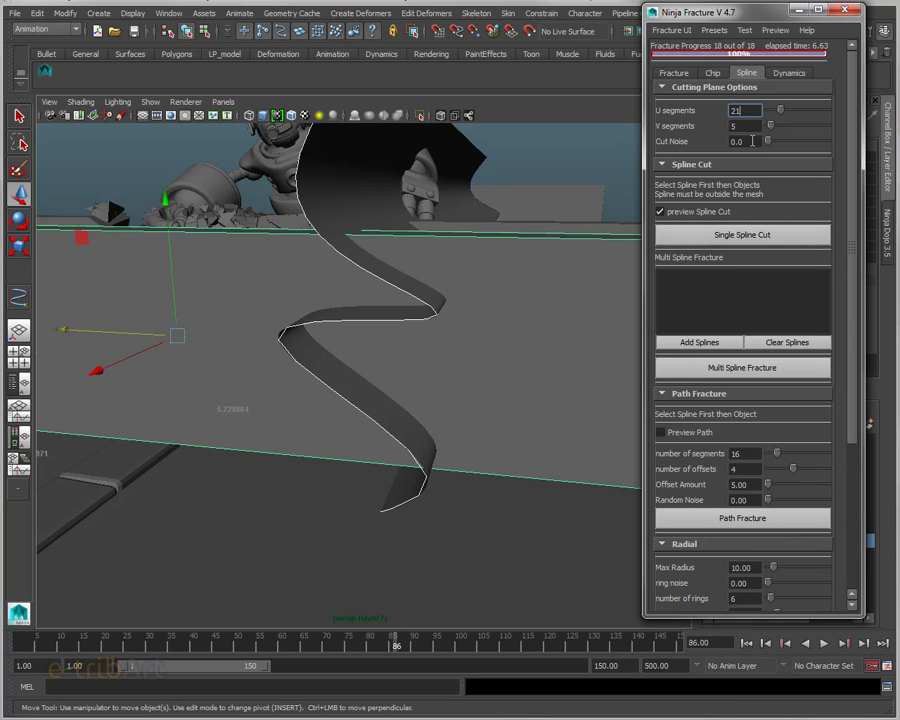
Step: Run Single Spline Cut on the wall and slide the spline curve sideways along X
left_click(727, 237)
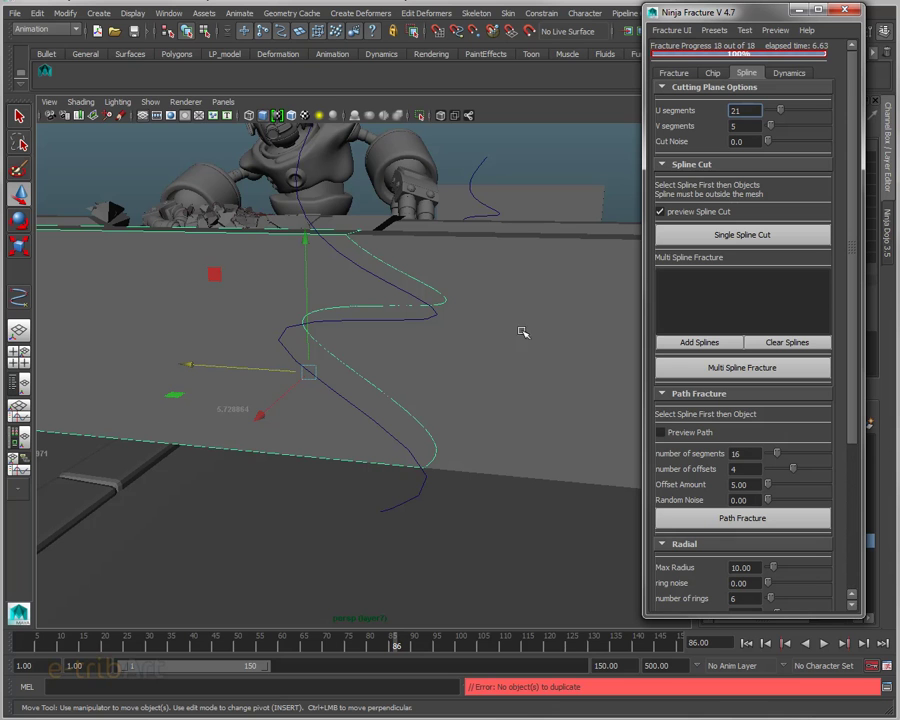
mouse_move(434, 307)
left_mouse_down("alt")
mouse_move(420, 323)
mouse_move(419, 311)
left_mouse_up("alt")
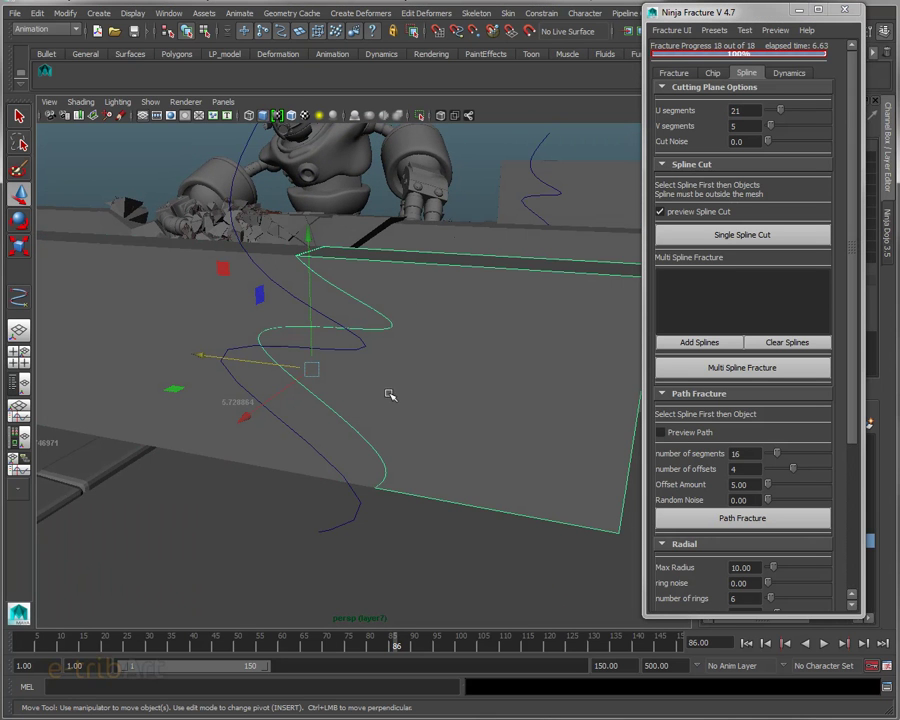
mouse_move(220, 355)
left_mouse_down()
mouse_move(285, 366)
mouse_move(356, 398)
mouse_move(400, 383)
left_mouse_up()
mouse_move(400, 383)
middle_mouse_down("alt")
mouse_move(301, 366)
mouse_move(383, 352)
middle_mouse_up("alt")
left_click_drag(383, 352, 425, 317, "alt")
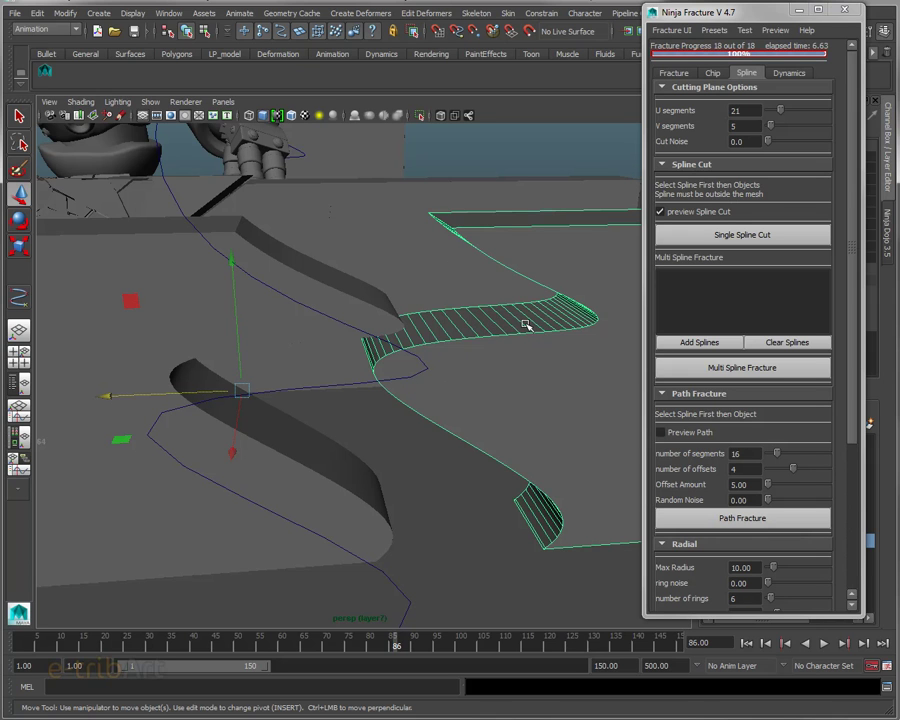
Step: Orbit around the cut wall to examine the wavy cut edge from the left
mouse_move(524, 333)
left_mouse_down("alt")
mouse_move(509, 319)
mouse_move(536, 324)
mouse_move(516, 256)
mouse_move(490, 262)
left_mouse_up("alt")
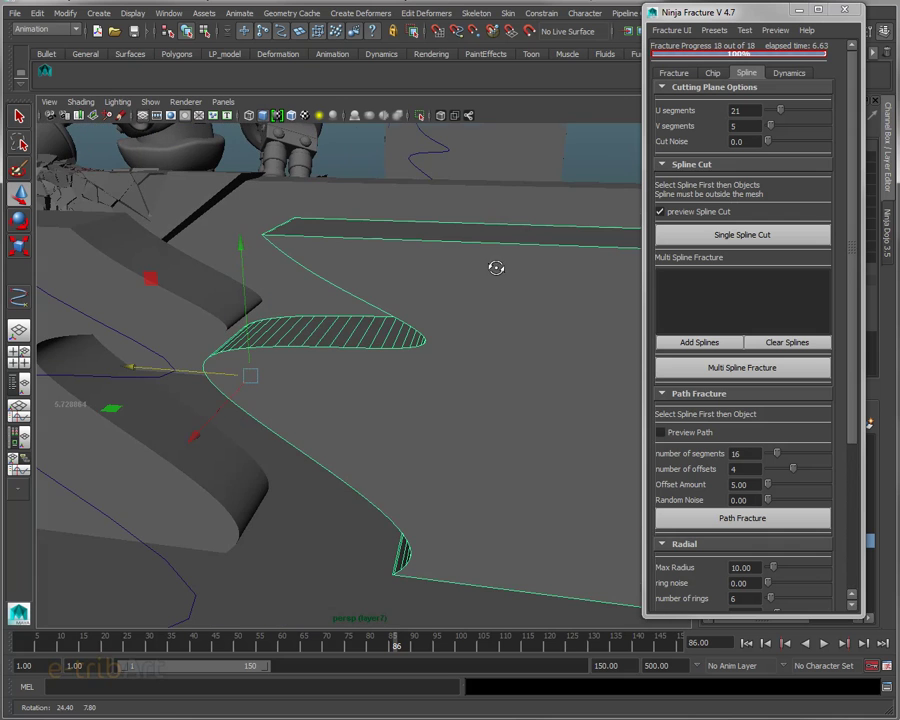
mouse_move(433, 308)
left_mouse_down("alt")
mouse_move(421, 339)
mouse_move(428, 343)
mouse_move(446, 323)
mouse_move(452, 279)
left_mouse_up("alt")
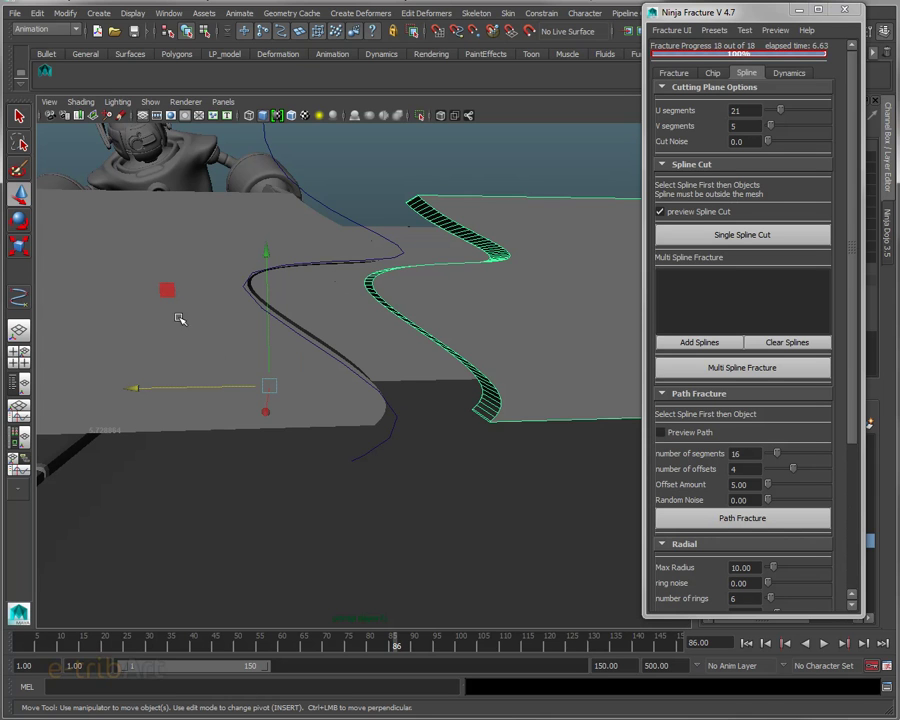
left_click_drag(420, 301, 356, 316, "alt")
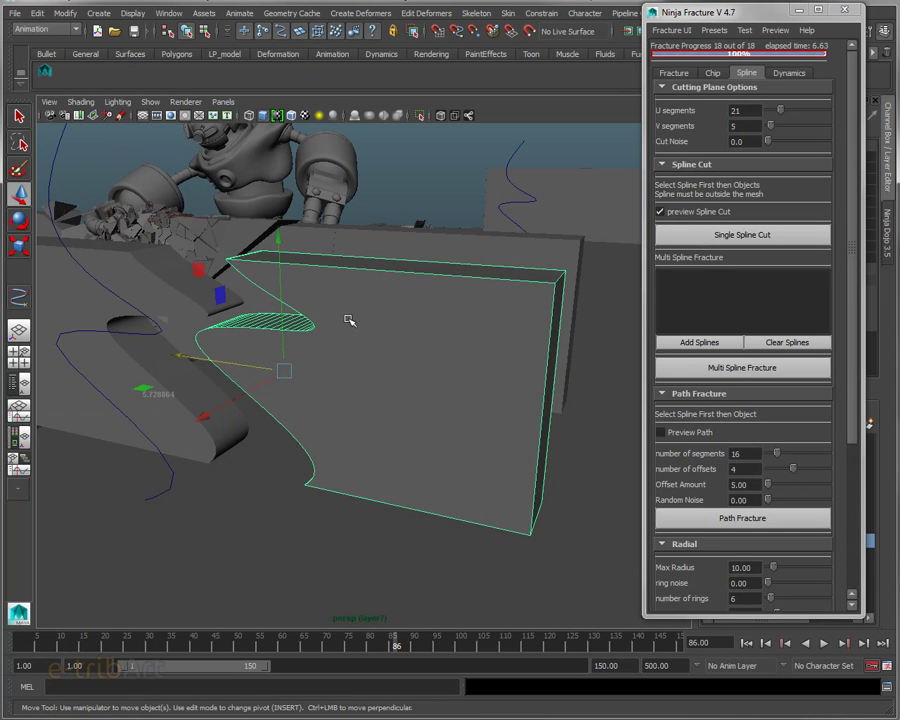
mouse_move(318, 328)
left_mouse_down("alt")
mouse_move(352, 350)
mouse_move(342, 336)
left_mouse_up("alt")
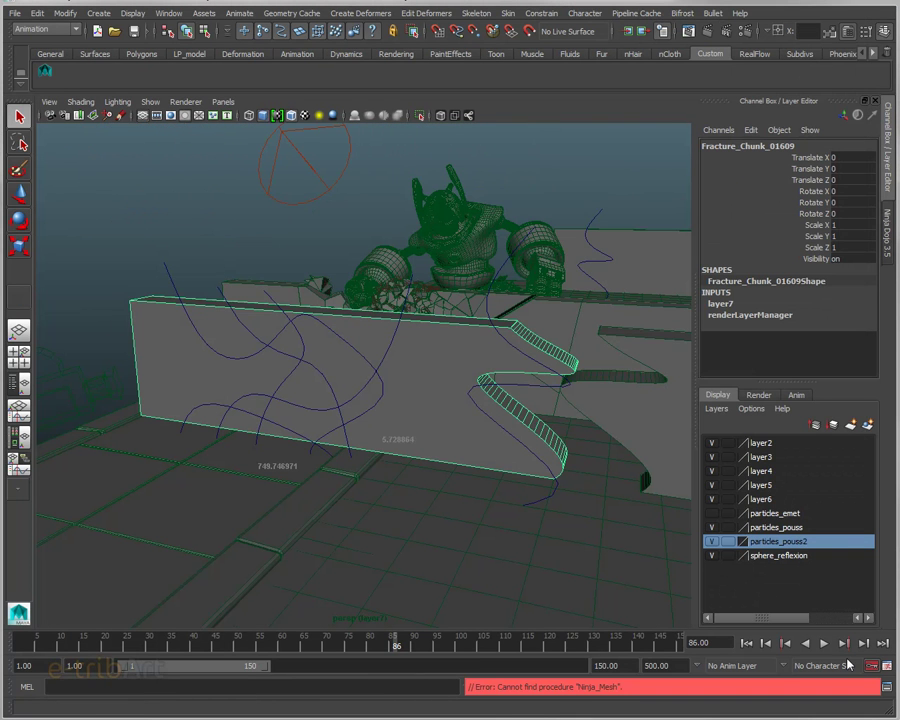
Step: Zoom out to an overview of the cut wall and bring the Outliner window into view
mouse_move(508, 458)
left_mouse_down("alt")
mouse_move(498, 428)
mouse_move(468, 446)
left_mouse_up("alt")
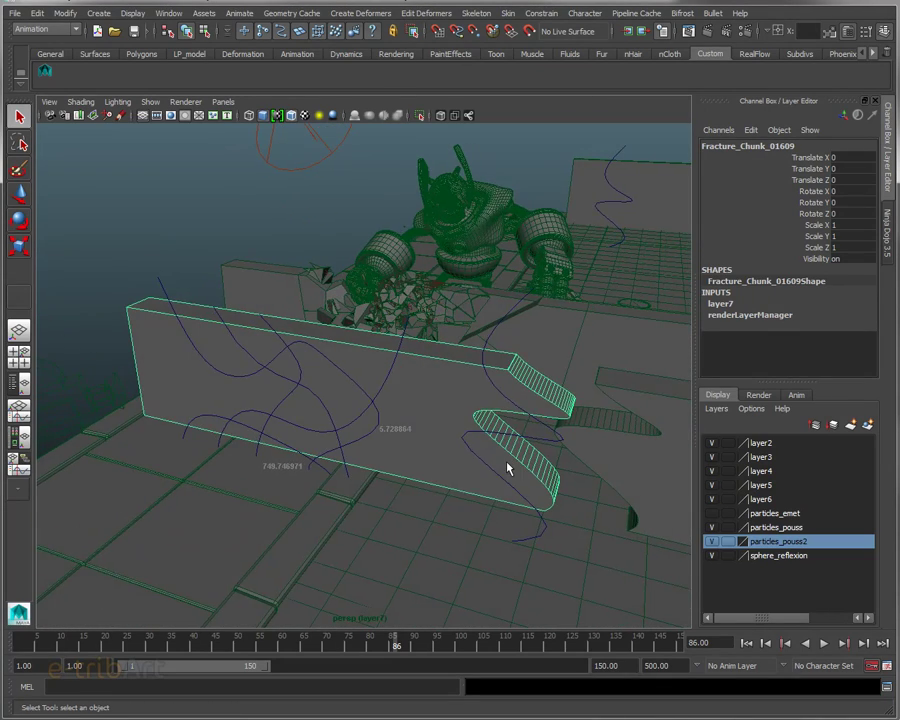
scroll(507, 467, "up", 3)
scroll(508, 466, "up", 2)
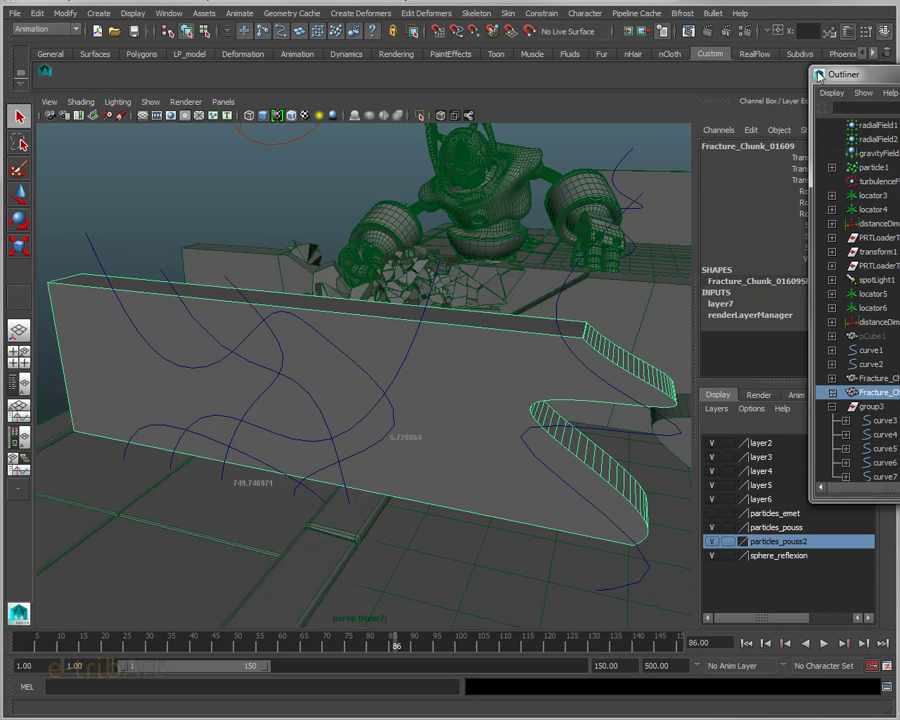
left_click_drag(838, 74, 712, 52)
Step: Select curve3 through curve7 and move the Outliner aside to reveal curve7's Channel Box
left_click(755, 397)
scroll(752, 420, "down", 2)
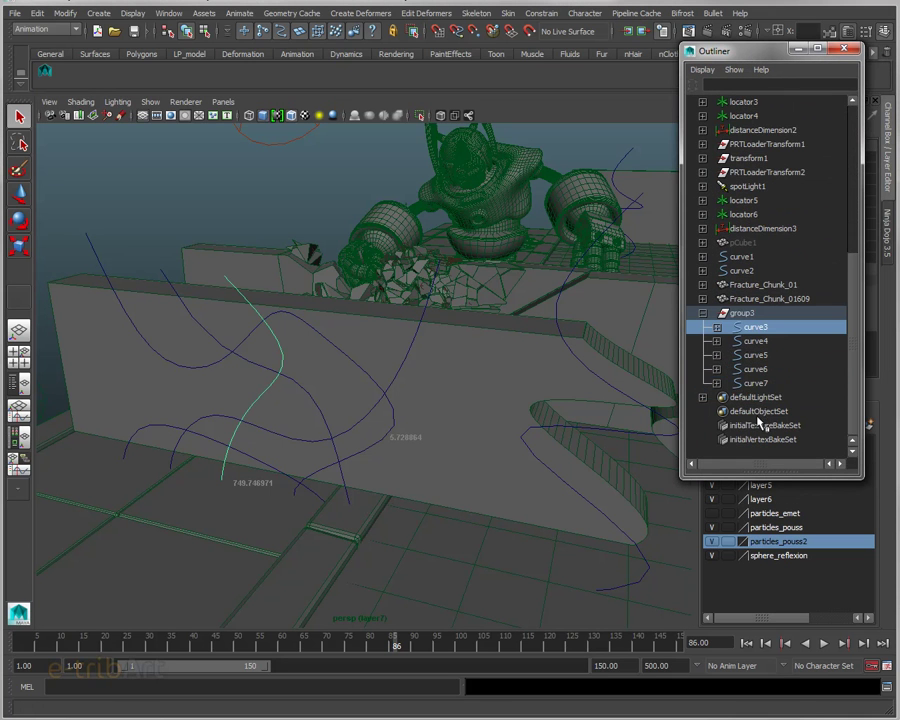
left_click(752, 385, "shift")
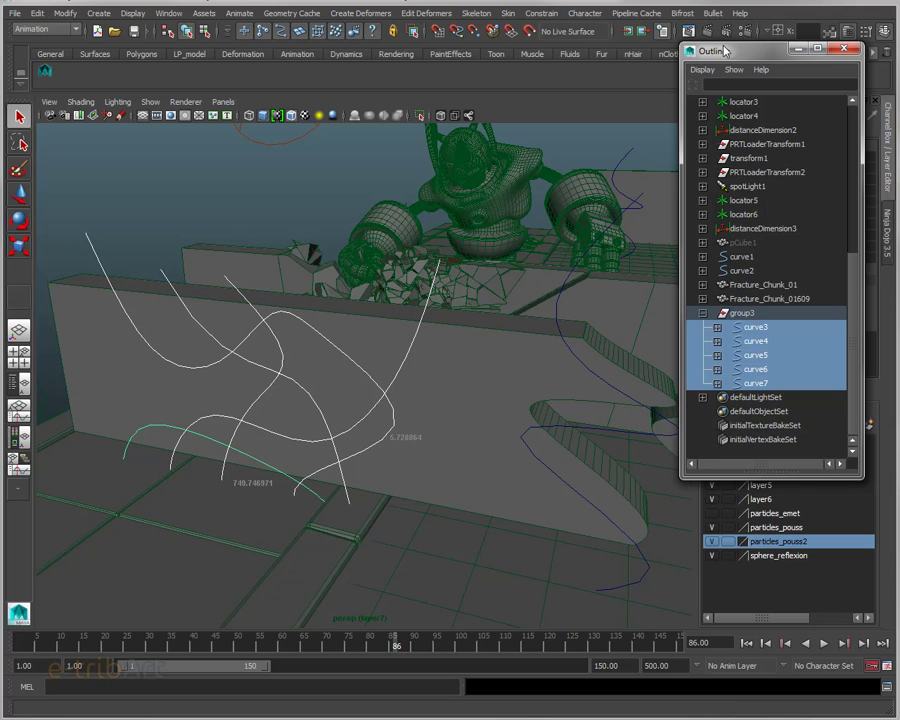
left_click_drag(726, 51, 895, 51)
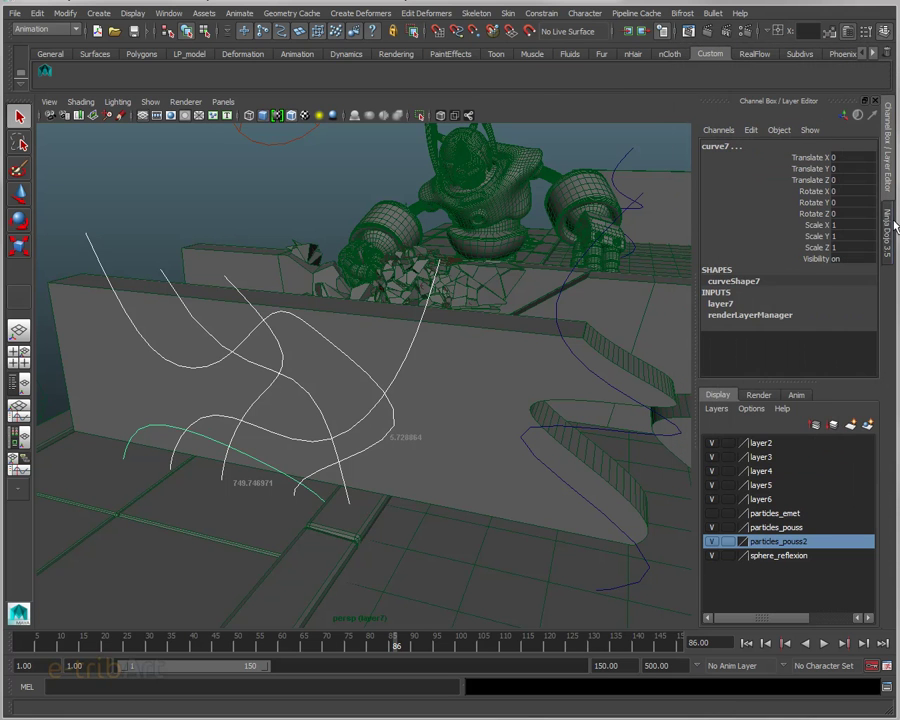
left_click(888, 228)
Step: Float the Ninja Fracture window beside the viewport and resize it taller and wider
left_click(834, 160)
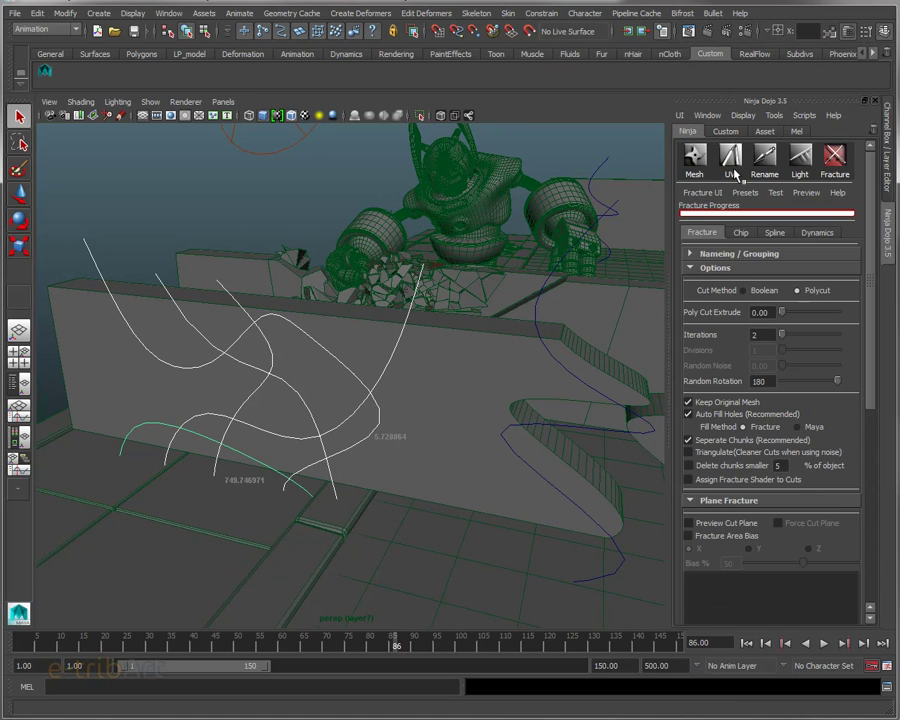
left_click(700, 193)
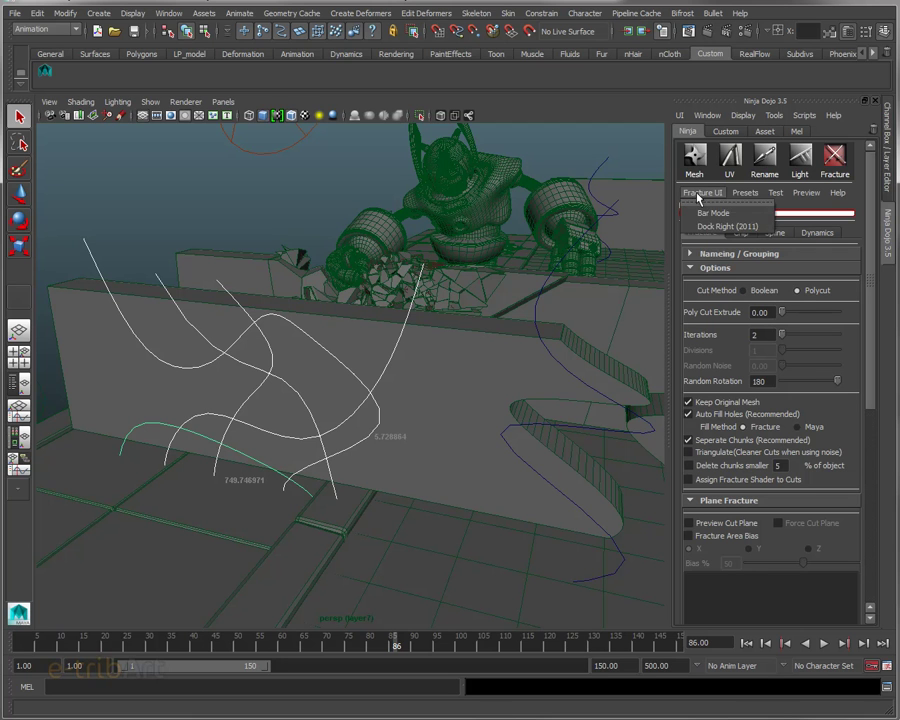
left_click(713, 213)
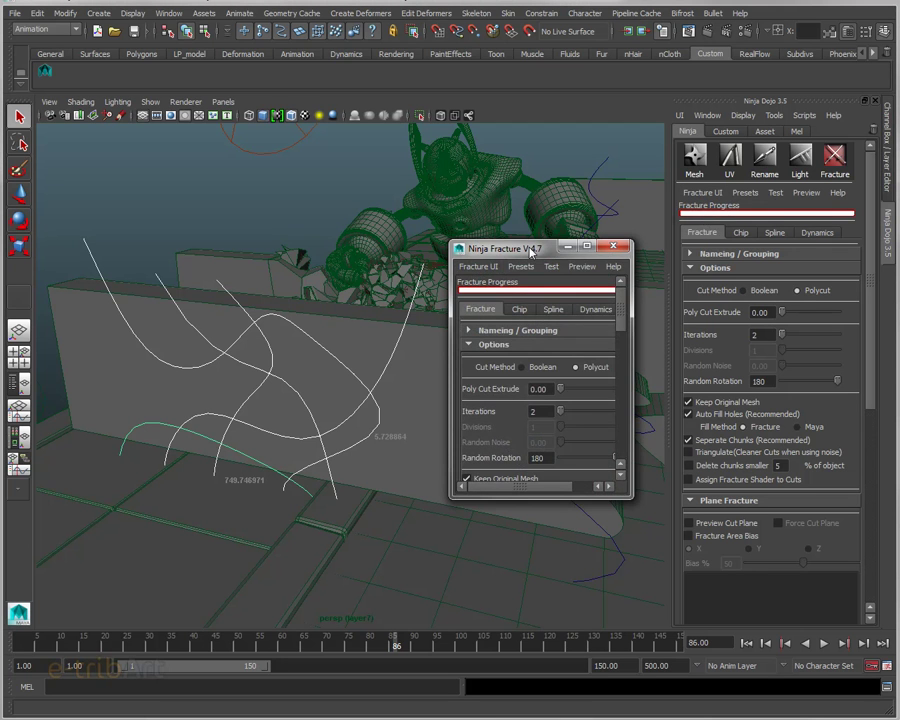
left_click_drag(531, 252, 695, 65)
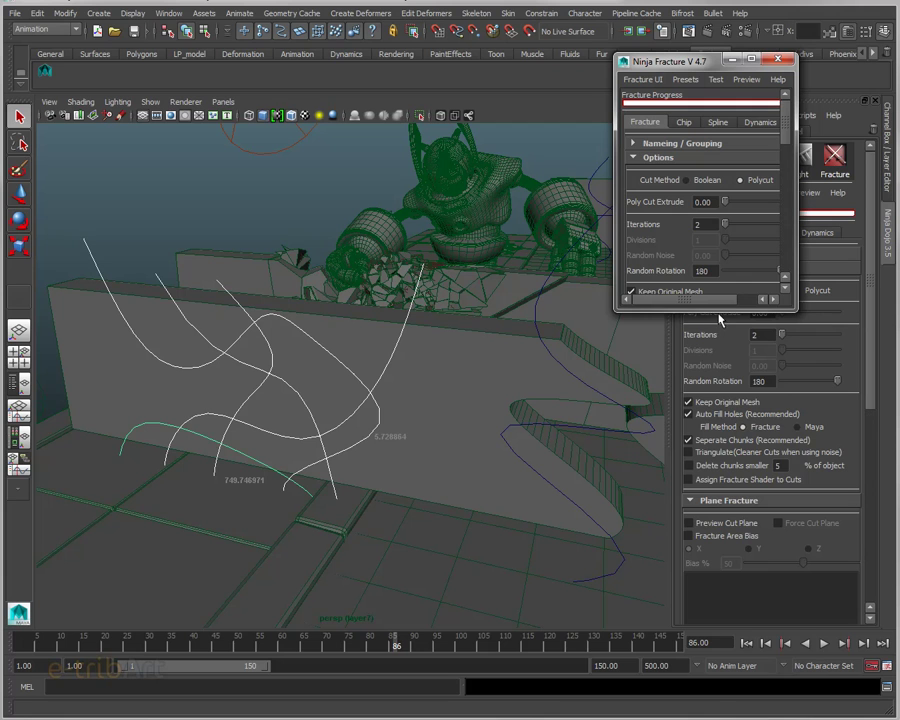
left_click_drag(720, 311, 720, 656)
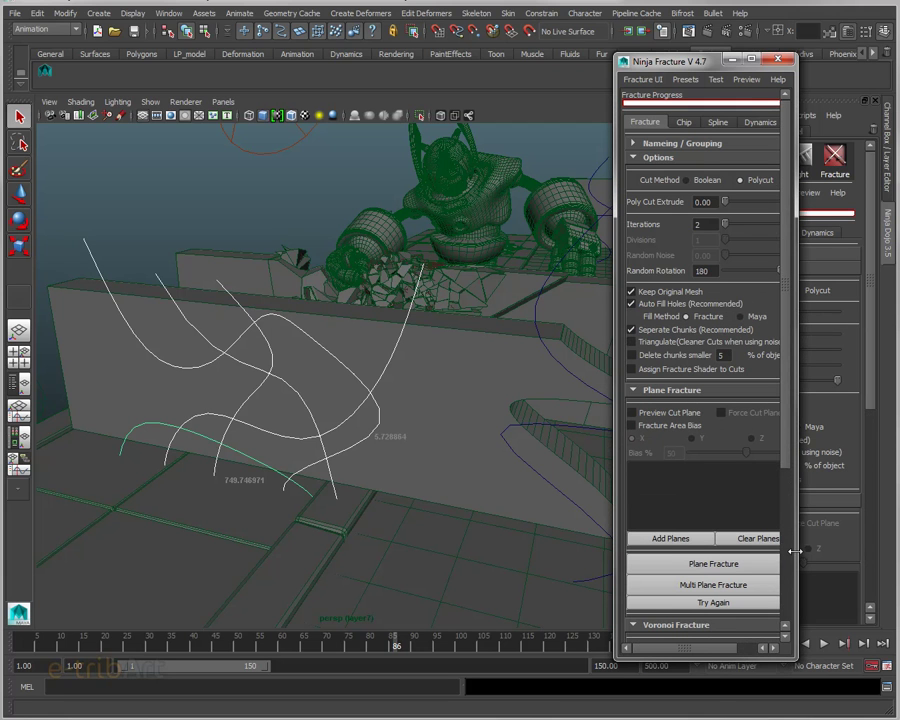
left_click_drag(796, 551, 858, 551)
Step: On the Spline tab, add curve3–curve7 as fracture splines and select the front wall
left_click(717, 121)
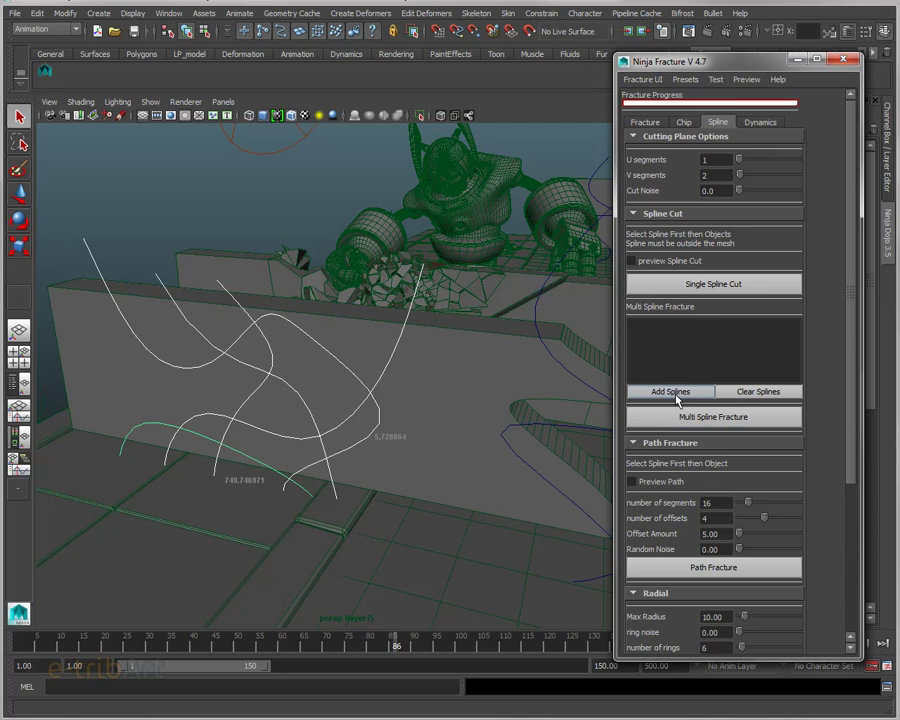
left_click(676, 394)
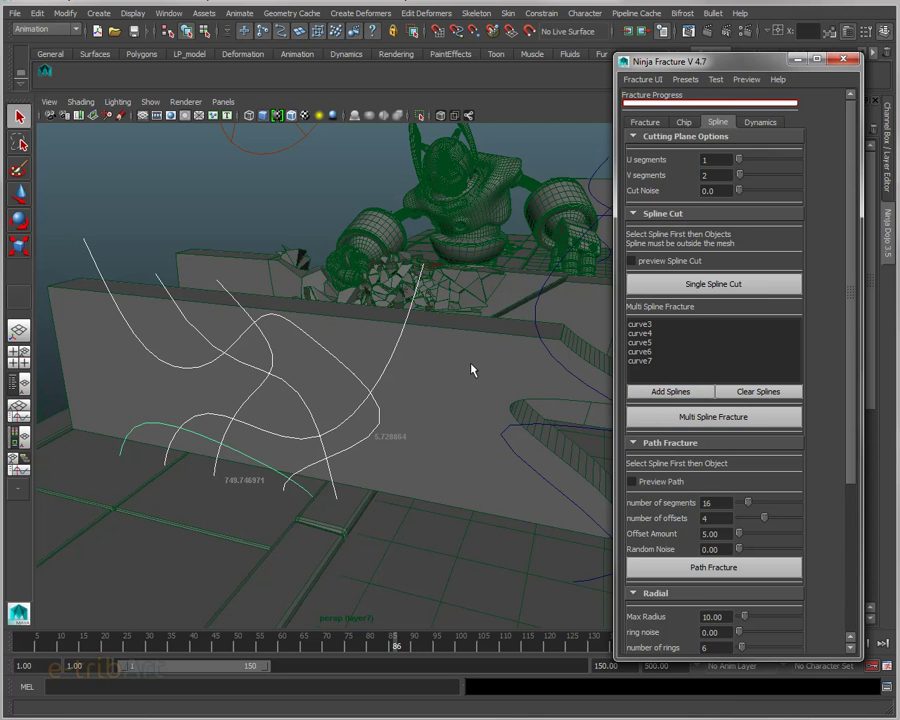
left_click(474, 408)
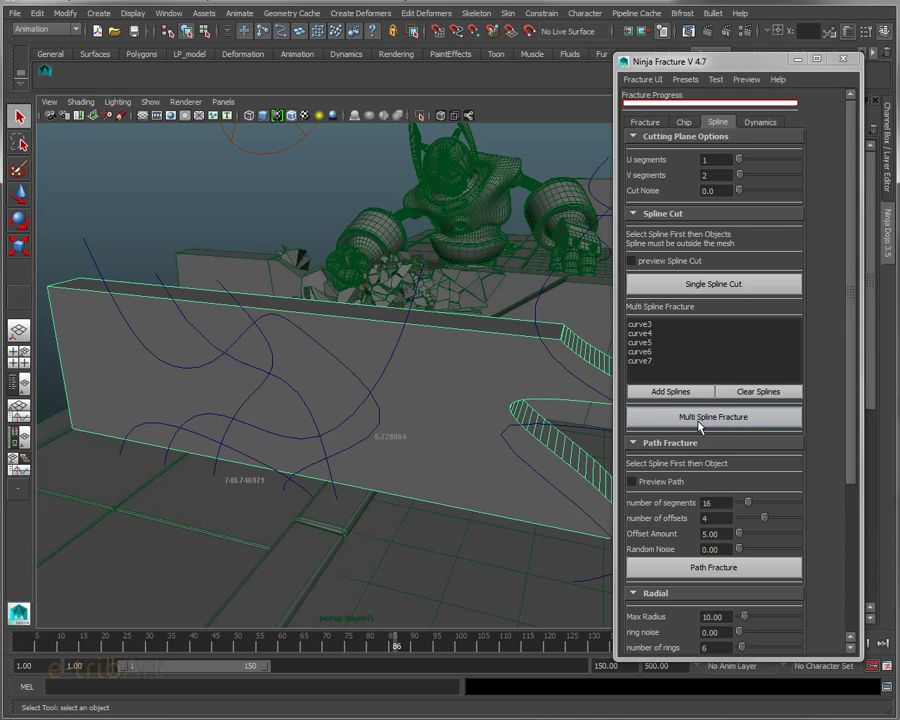
Step: Run Multi Spline Fracture along all five curves and select a couple of the resulting chunks
left_click(740, 421)
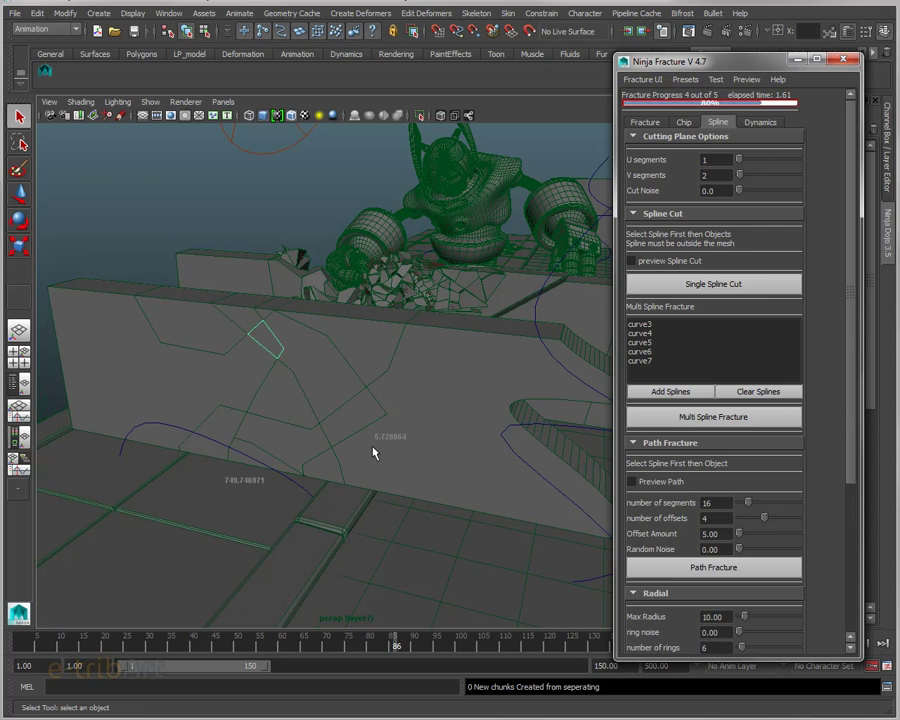
left_click(291, 425)
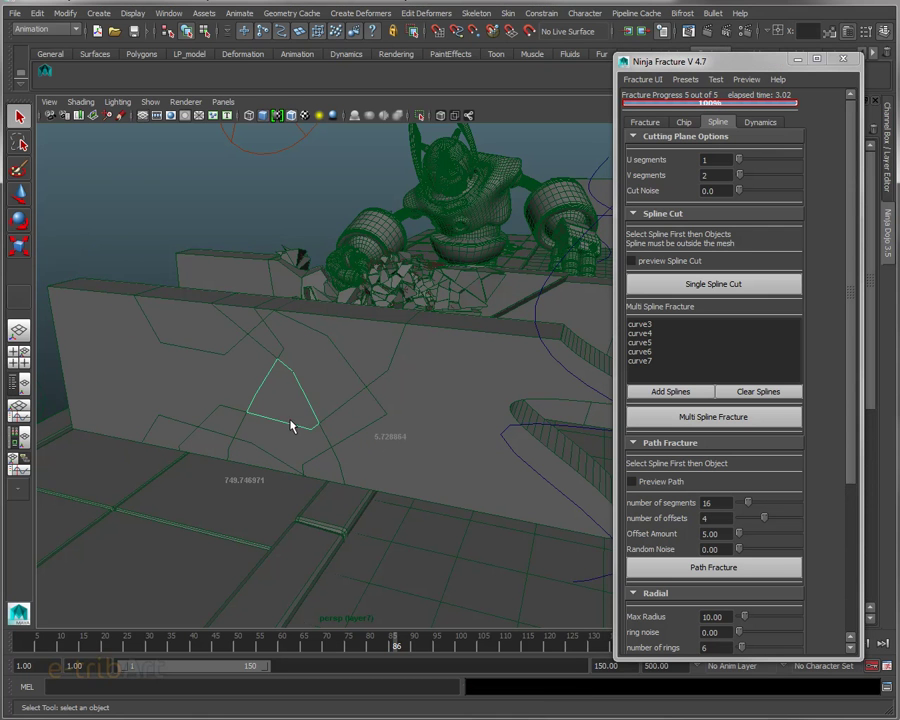
mouse_move(305, 426)
left_mouse_down("alt")
mouse_move(336, 412)
mouse_move(258, 432)
left_mouse_up("alt")
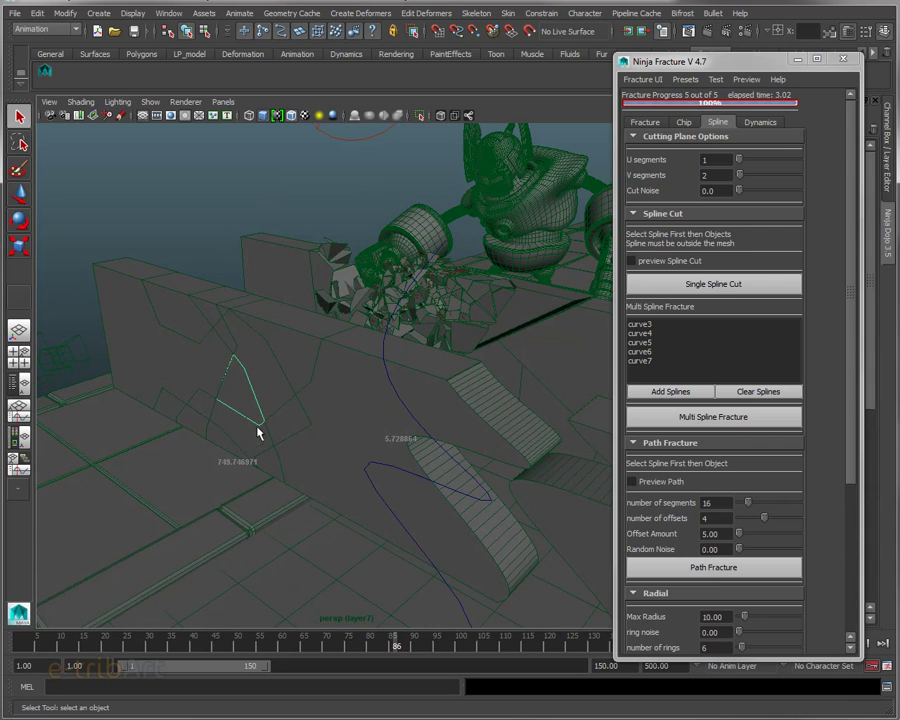
left_click(277, 372)
Step: Select the triangular wall chunk and drag it out with the Move tool to confirm it's separate
left_click(294, 355)
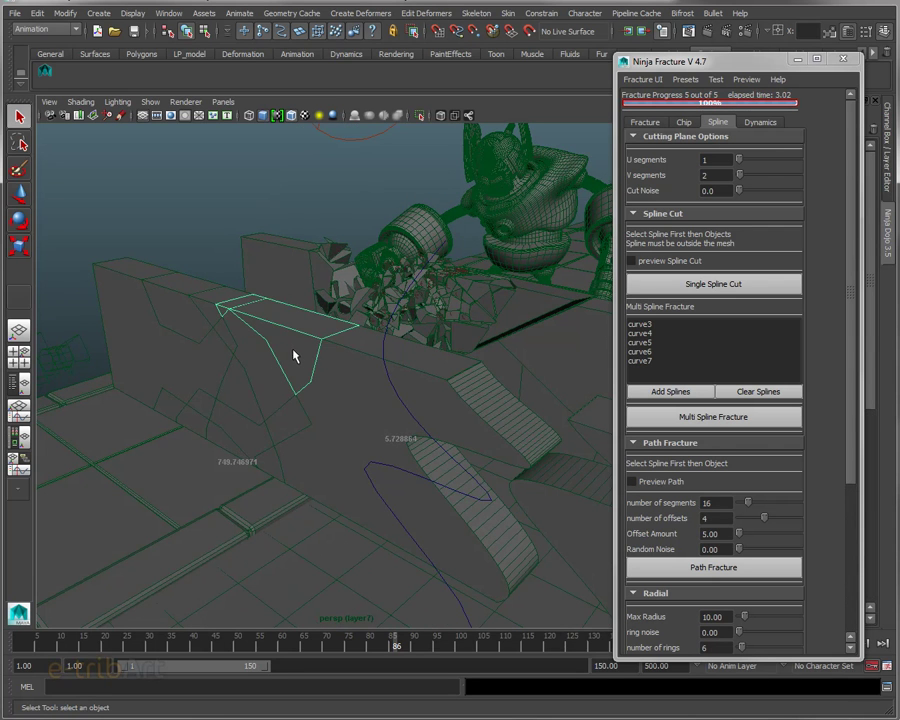
mouse_move(283, 372)
left_mouse_down("alt")
mouse_move(362, 390)
mouse_move(333, 494)
left_mouse_up("alt")
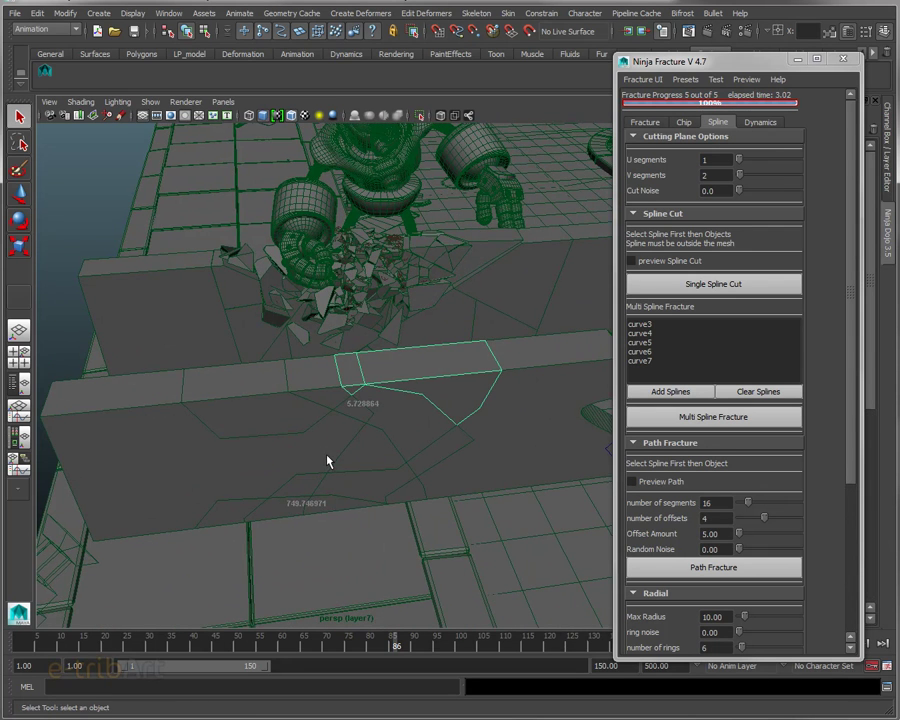
mouse_move(378, 450)
left_mouse_down("alt")
mouse_move(315, 434)
mouse_move(173, 426)
mouse_move(325, 412)
mouse_move(308, 378)
left_mouse_up("alt")
left_click(308, 378)
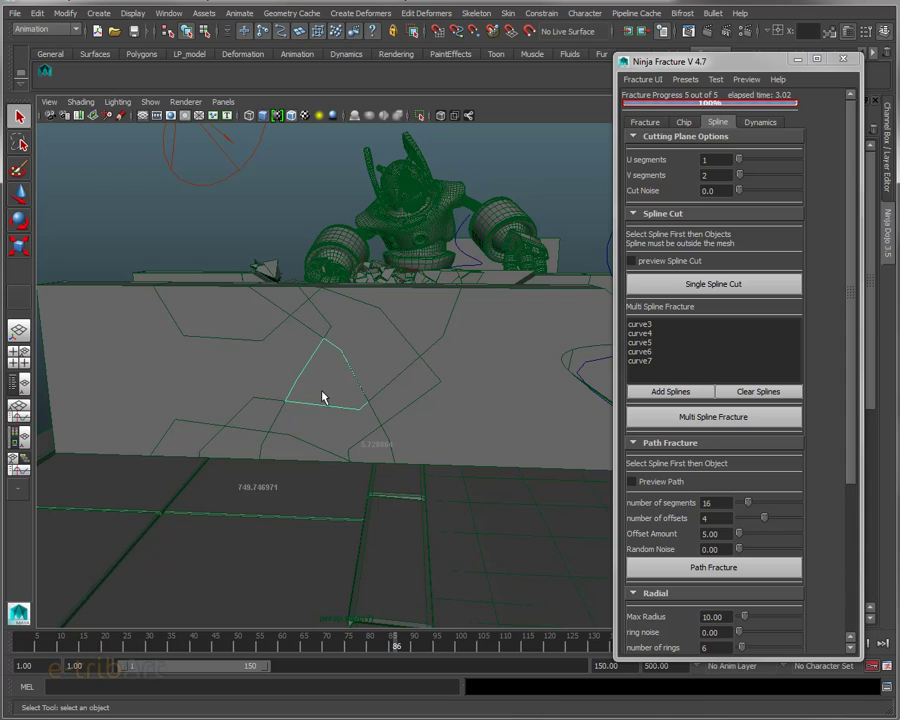
key("w")
mouse_move(366, 404)
left_mouse_down("alt")
mouse_move(290, 426)
mouse_move(200, 412)
mouse_move(107, 431)
mouse_move(390, 420)
mouse_move(379, 437)
left_mouse_up("alt")
left_click_drag(340, 364, 308, 384, "alt")
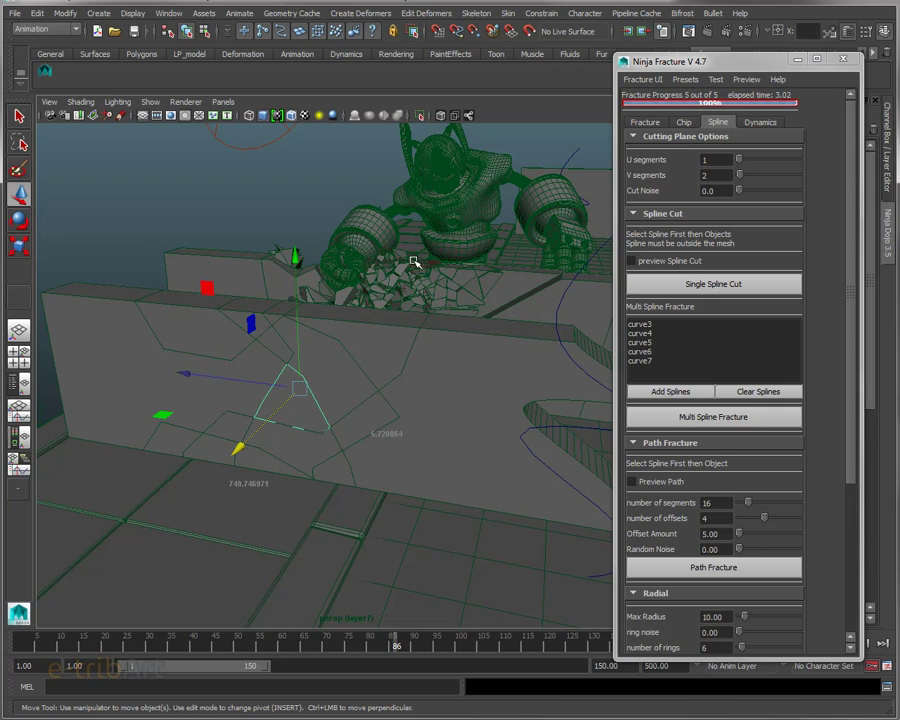
mouse_move(388, 335)
left_mouse_down("alt")
mouse_move(388, 345)
mouse_move(402, 341)
left_mouse_up("alt")
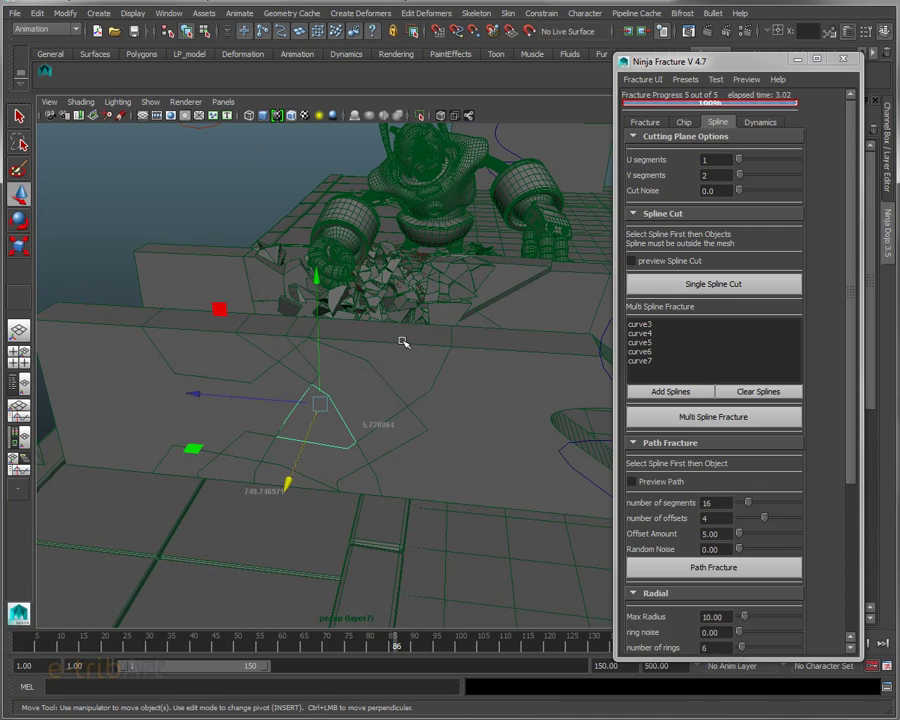
left_click_drag(363, 410, 315, 347, "alt")
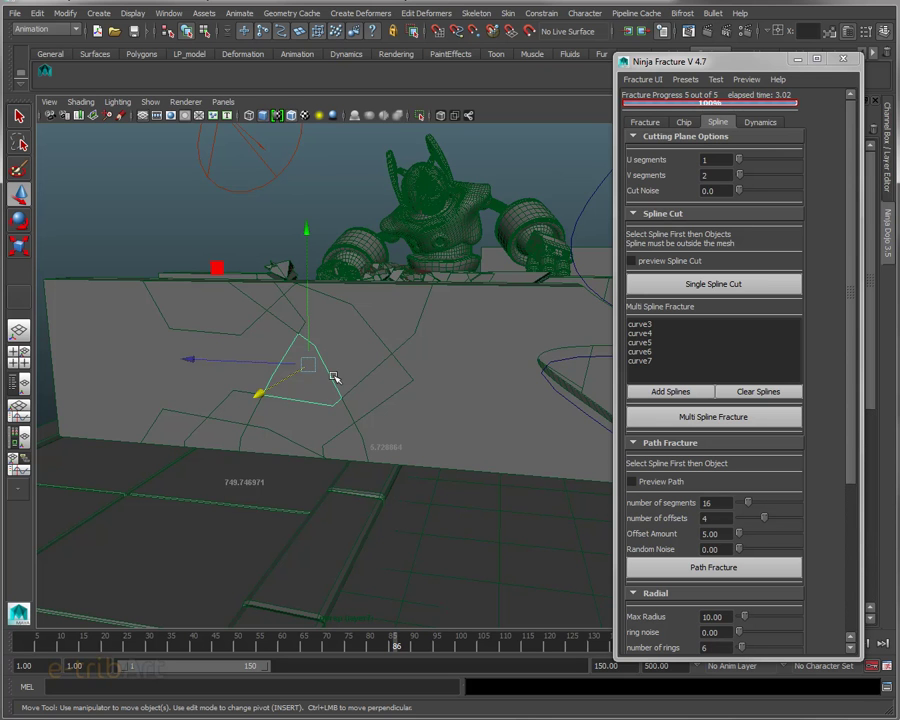
mouse_move(334, 374)
left_mouse_down("alt")
mouse_move(389, 383)
mouse_move(323, 383)
left_mouse_up("alt")
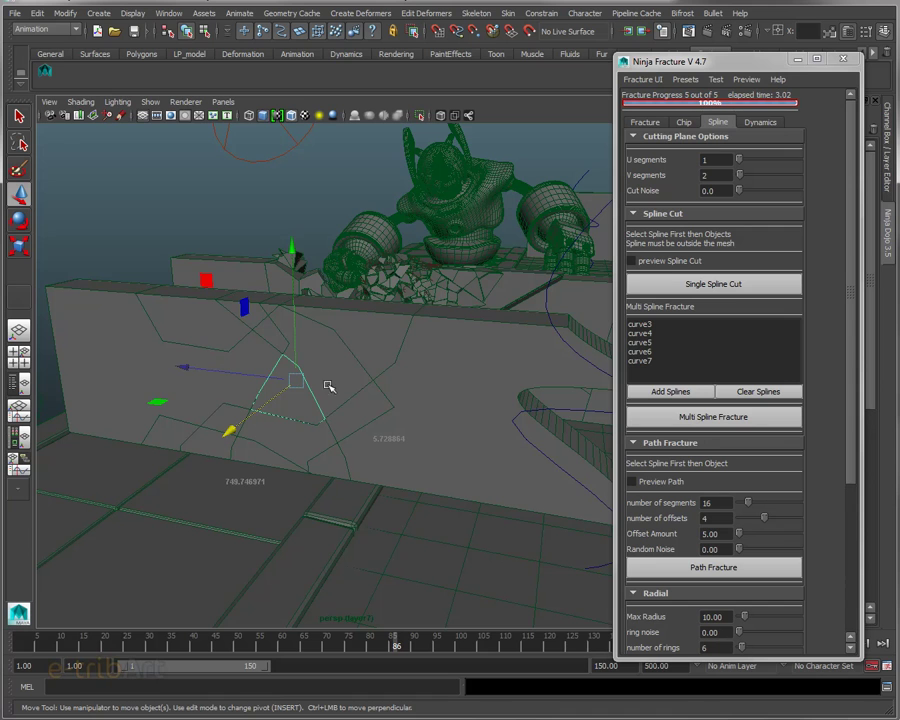
key("ctrl+s")
left_click_drag(327, 383, 166, 560, "alt")
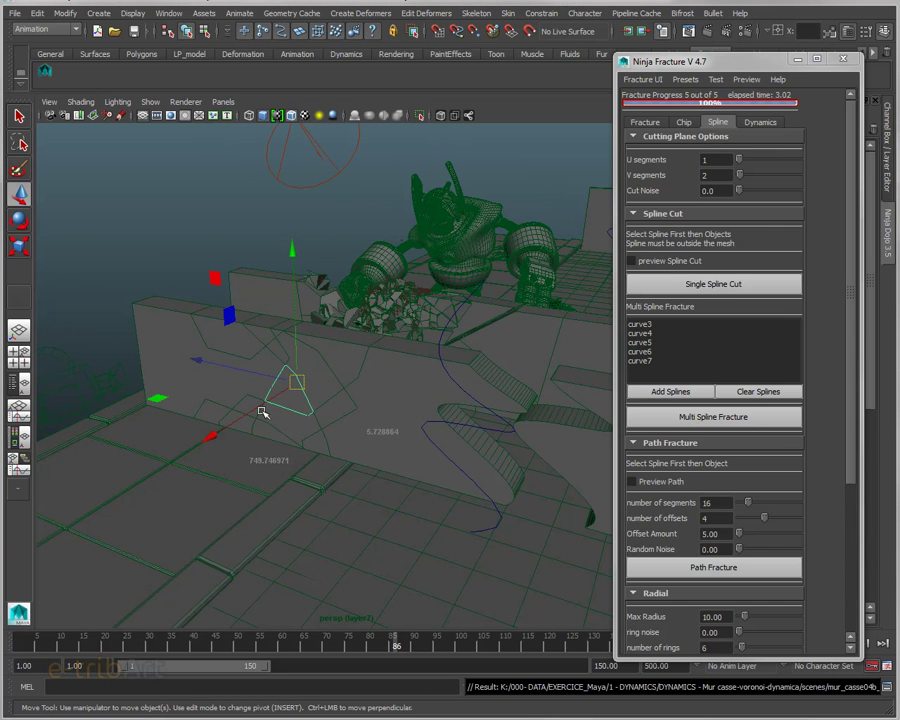
left_click(287, 358)
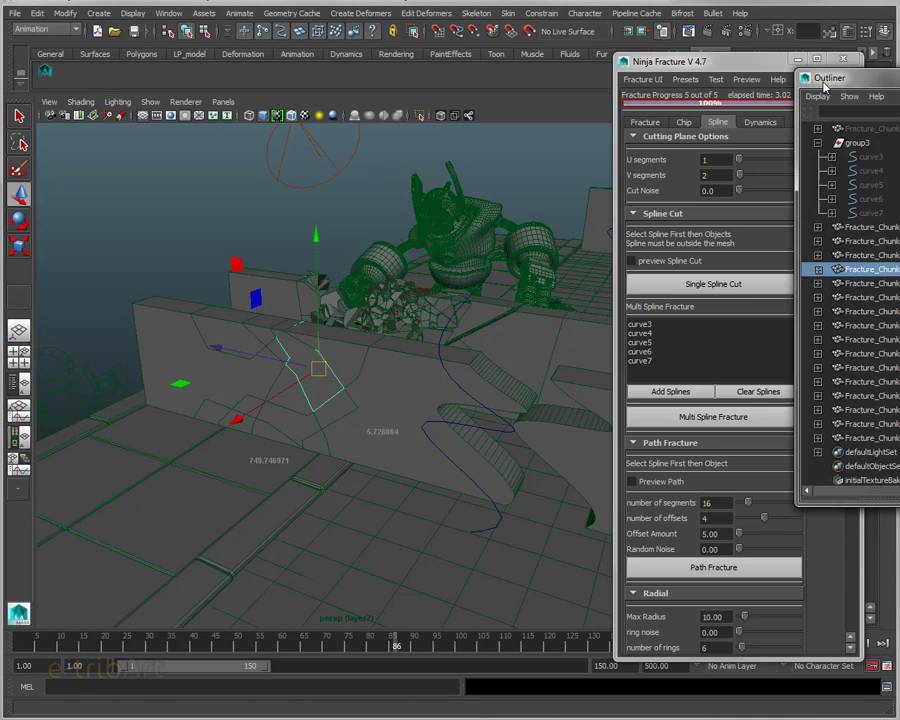
Step: Select Fracture_Chunk_01679 through Fracture_Chunk_01721 and delete their history via Edit > Delete by Type
left_click_drag(829, 80, 586, 88)
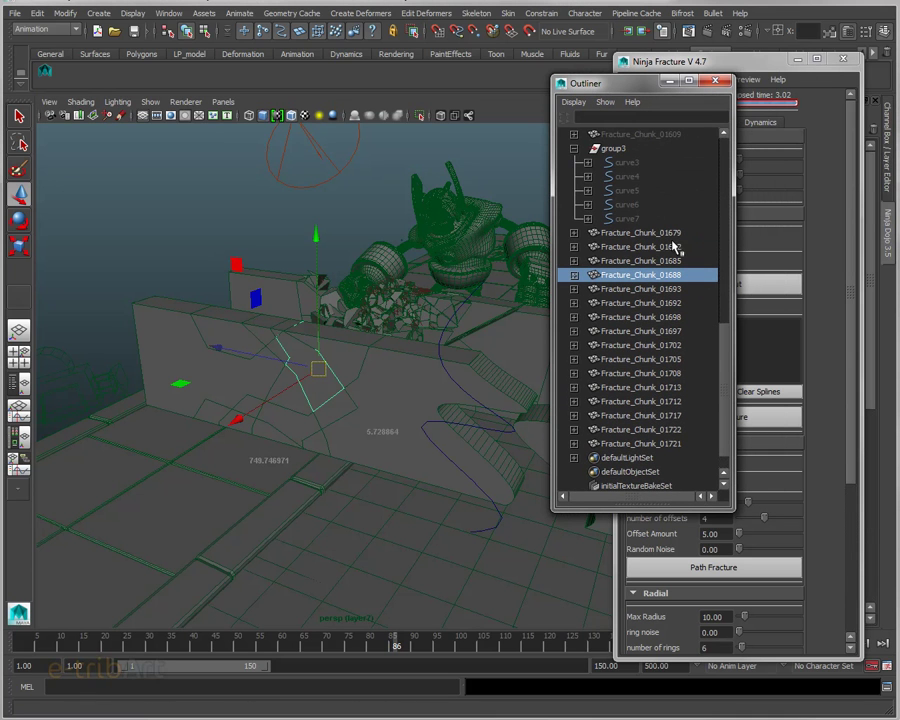
left_click(658, 445)
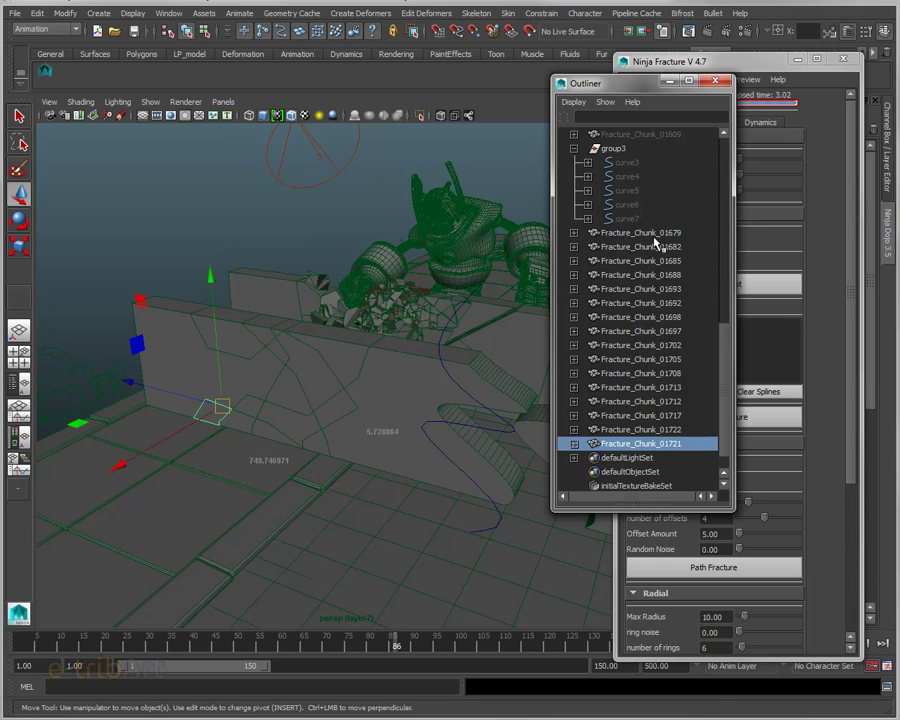
left_click(655, 242, "shift")
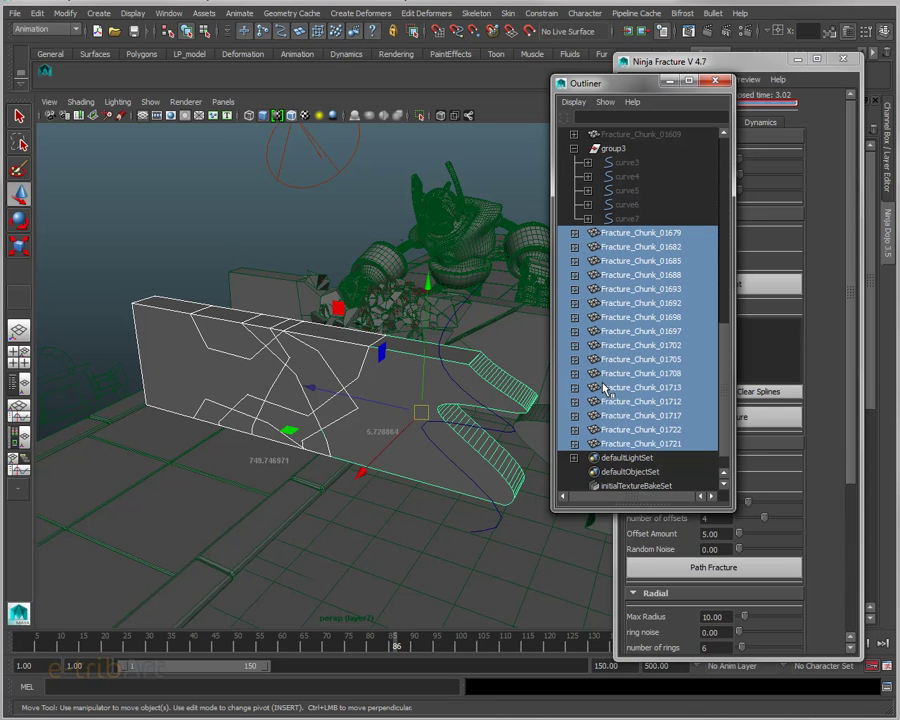
left_click(297, 394)
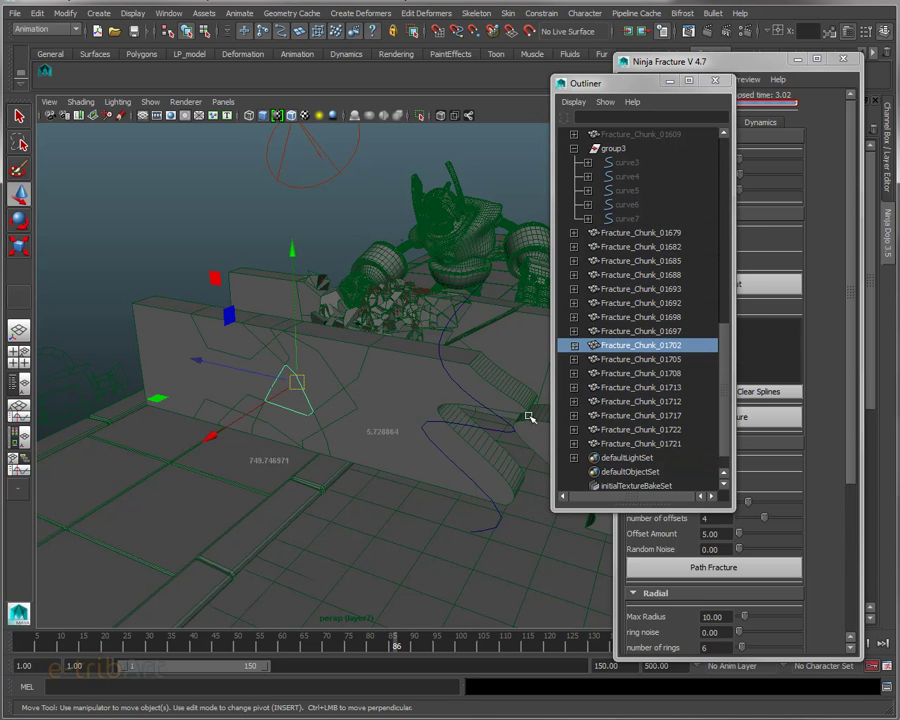
left_click(640, 232)
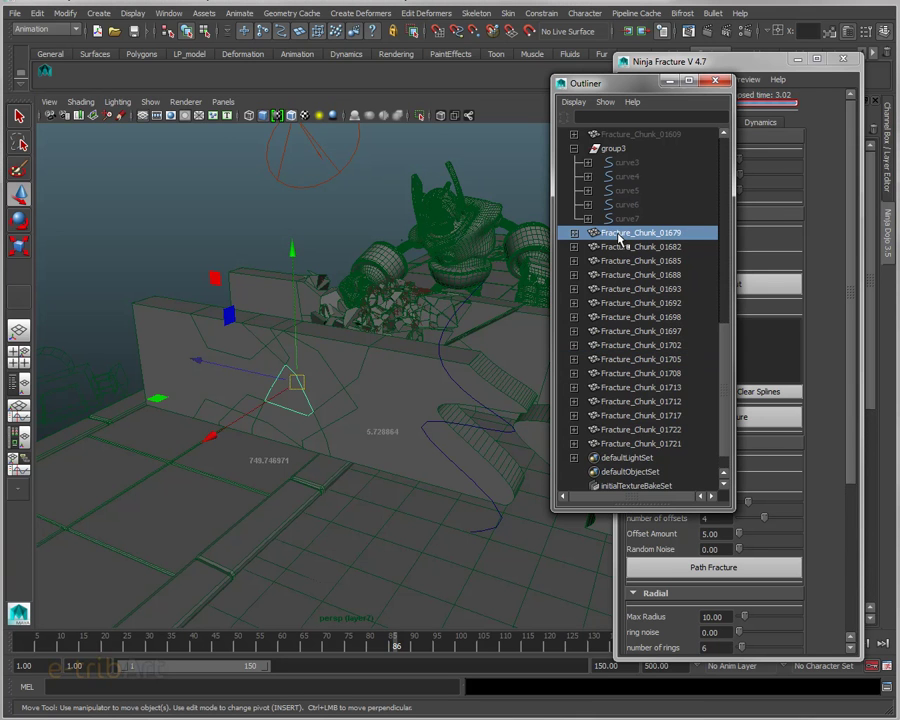
left_click(619, 446, "shift")
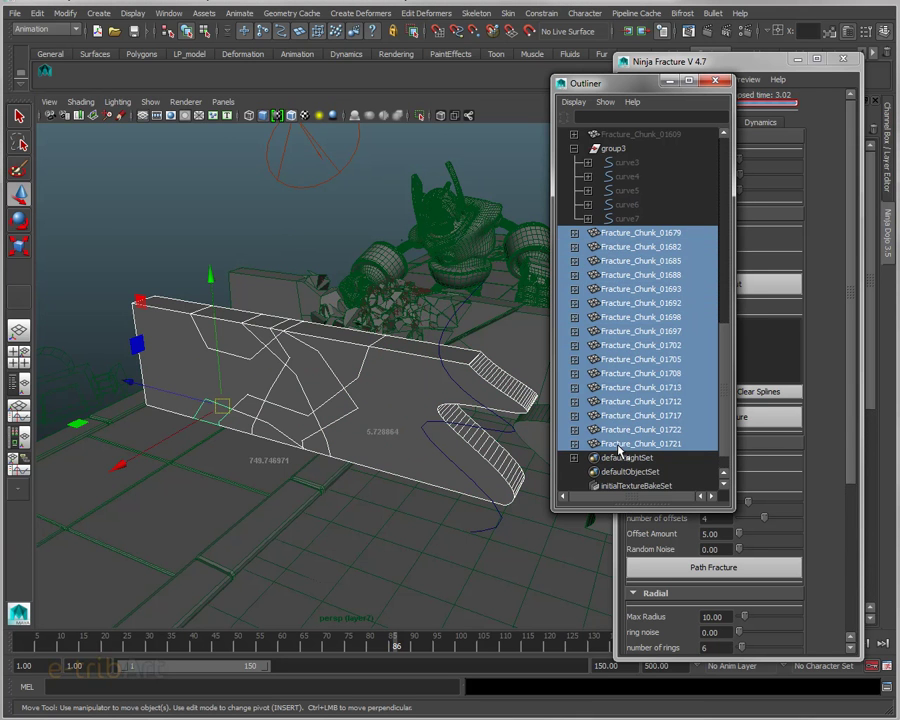
left_click(40, 13)
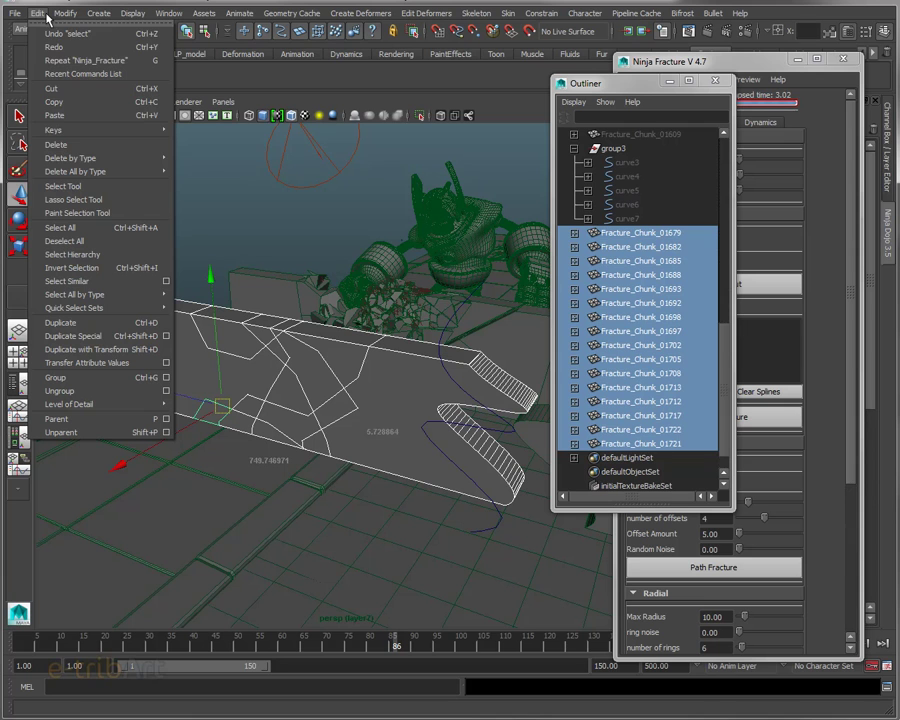
mouse_move(75, 158)
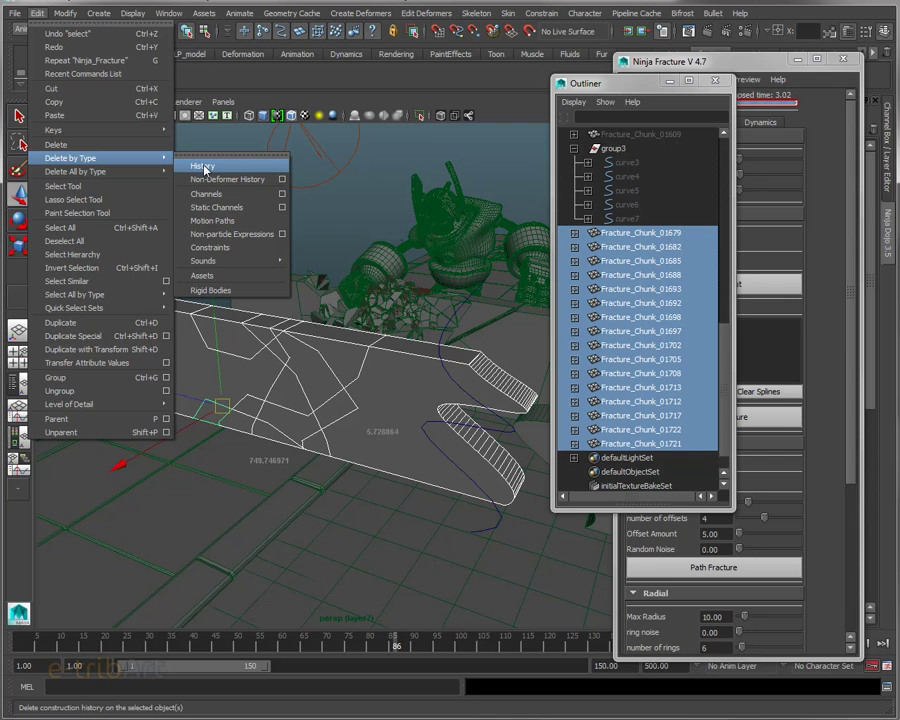
left_click(204, 168)
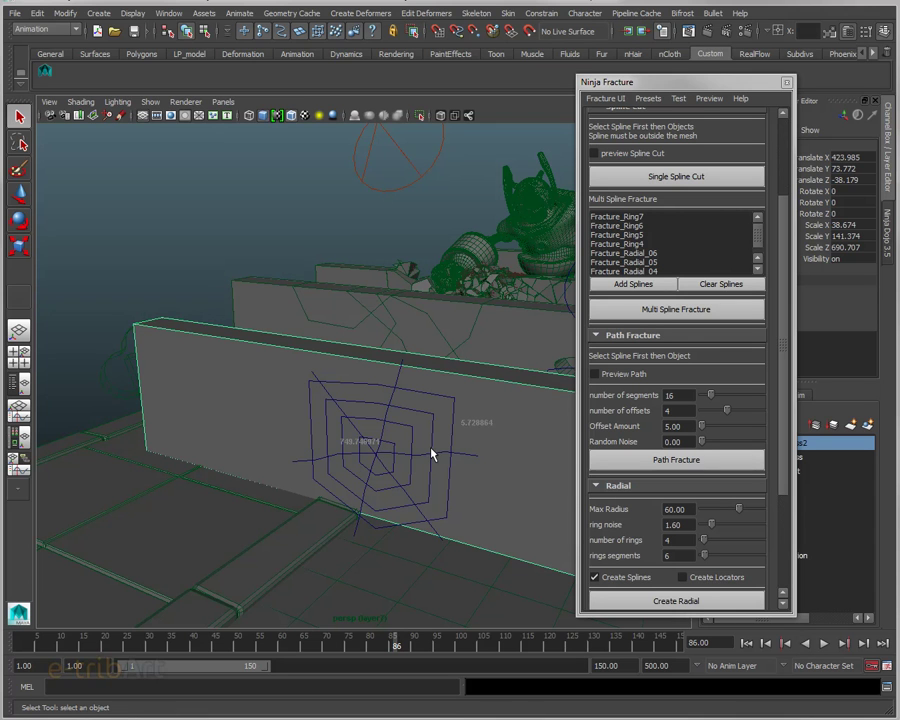
mouse_move(432, 455)
left_mouse_down("alt")
mouse_move(424, 436)
mouse_move(434, 454)
left_mouse_up("alt")
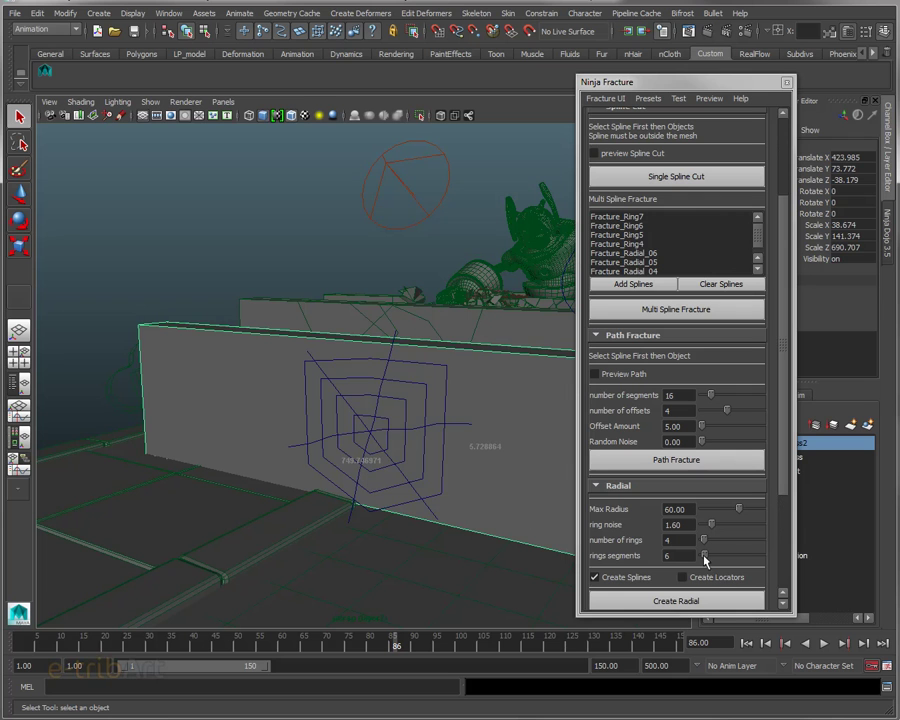
left_click_drag(372, 436, 386, 433, "alt")
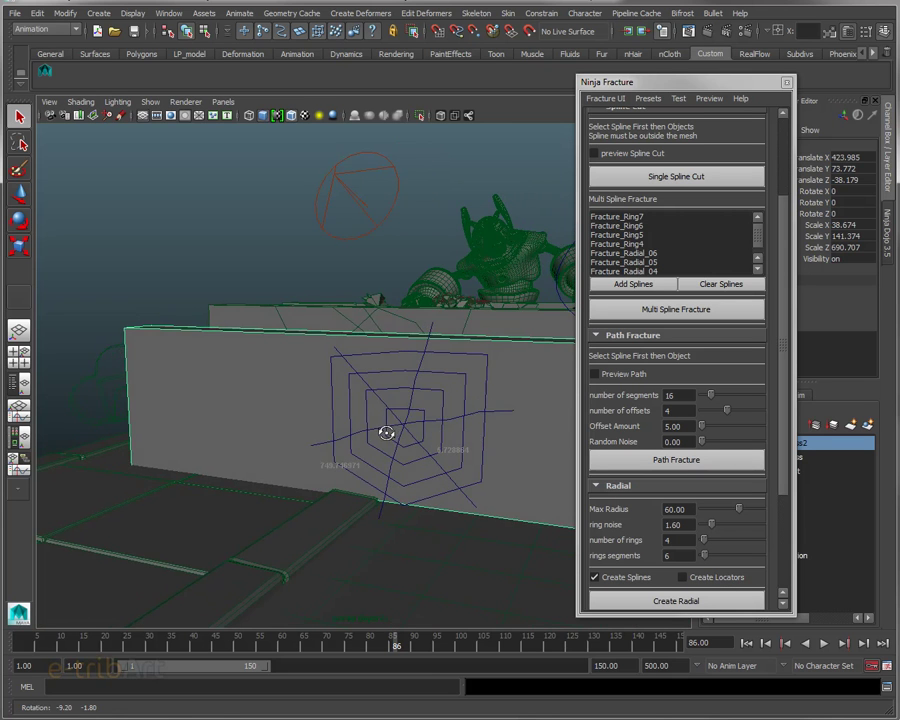
scroll(386, 434, "up", 3)
right_click_drag(394, 434, 361, 440, "alt")
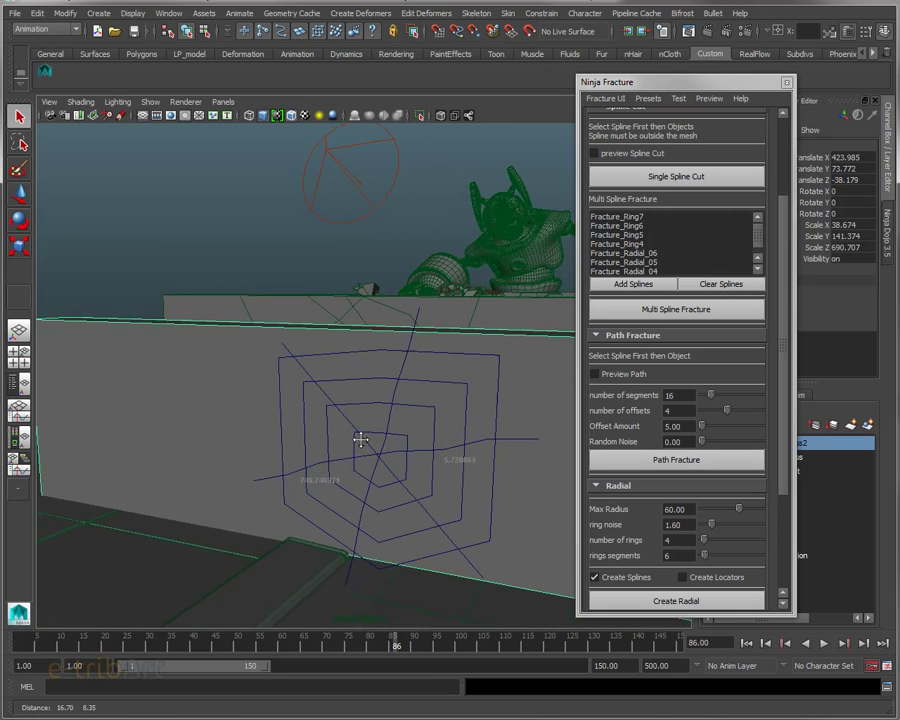
middle_click_drag(361, 440, 353, 421, "alt")
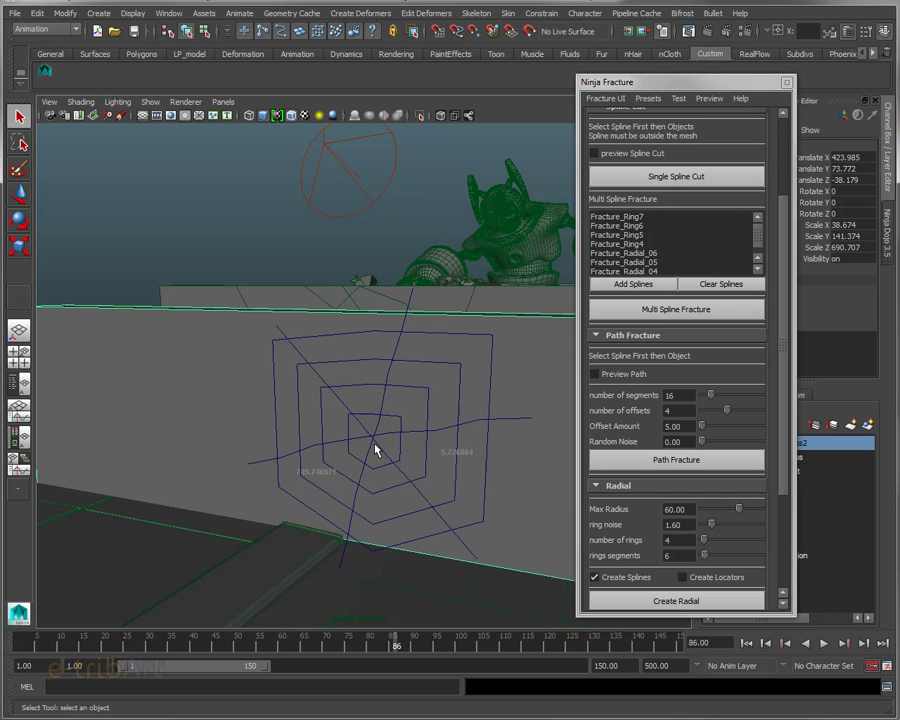
mouse_move(375, 450)
left_mouse_down("alt")
mouse_move(376, 434)
mouse_move(354, 448)
mouse_move(354, 460)
mouse_move(381, 462)
mouse_move(366, 444)
left_mouse_up("alt")
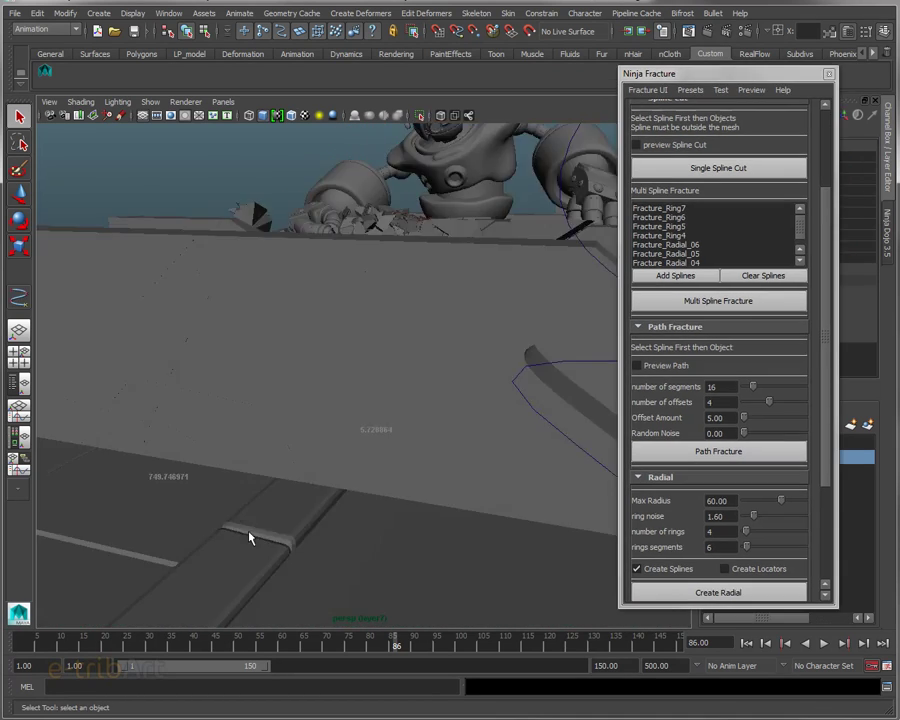
Step: Set Path Fracture random noise to 0.2, keeping 16 segments and 4 offsets
mouse_move(368, 464)
left_mouse_down("alt")
mouse_move(372, 519)
mouse_move(342, 410)
mouse_move(350, 424)
mouse_move(364, 413)
mouse_move(370, 484)
left_mouse_up("alt")
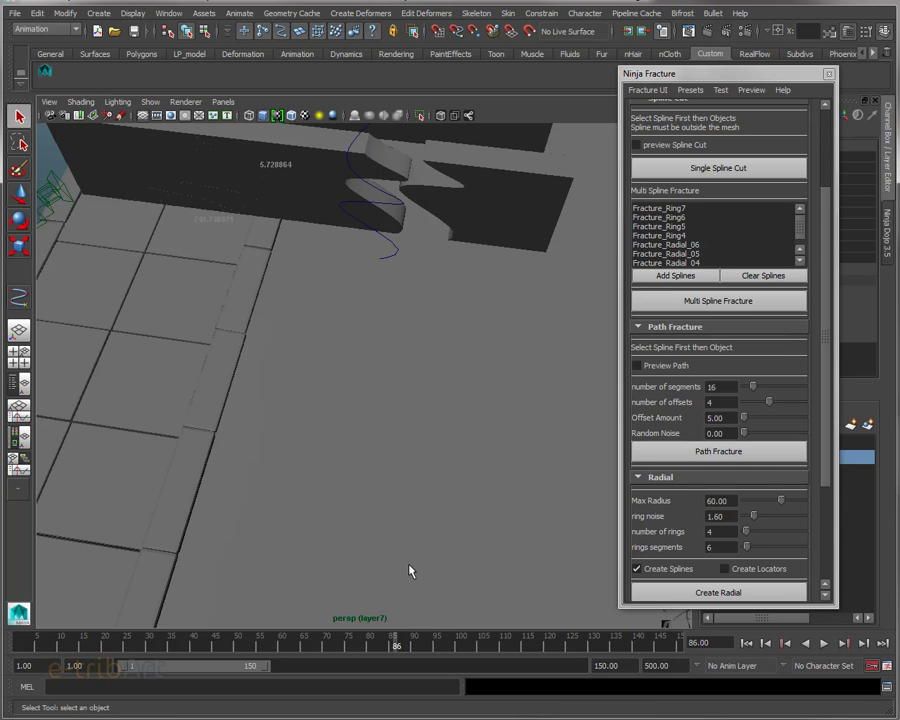
mouse_move(478, 469)
left_mouse_down("alt")
mouse_move(458, 480)
mouse_move(446, 460)
left_mouse_up("alt")
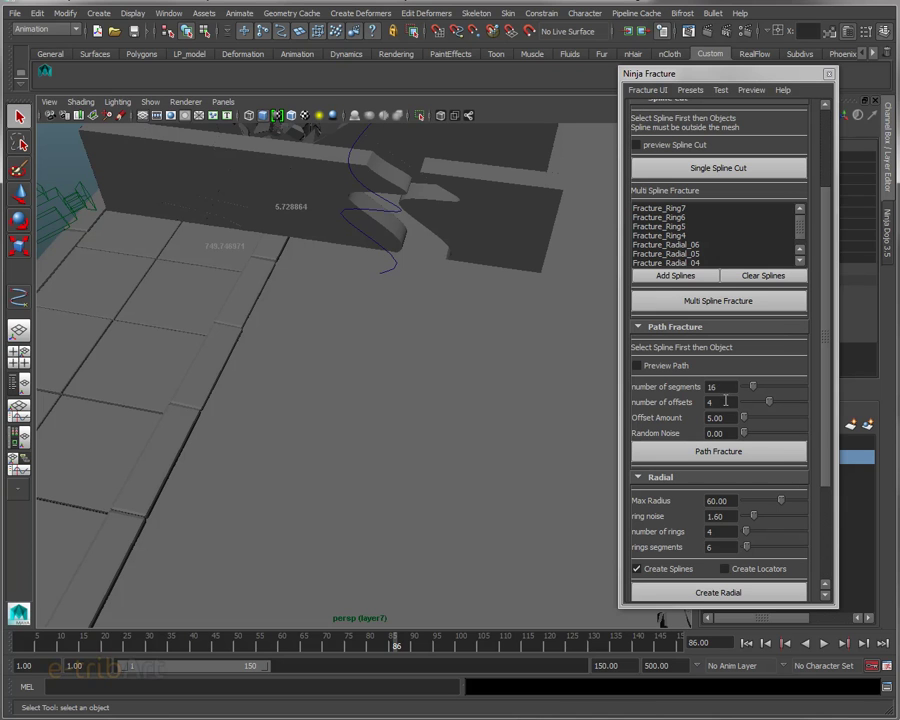
left_click(721, 402)
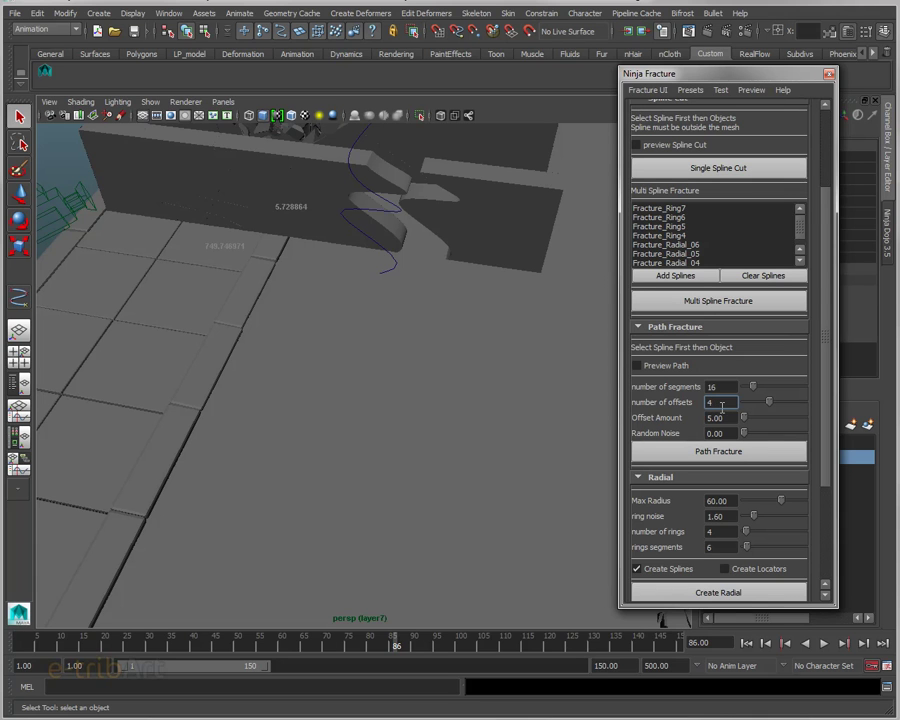
double_click(722, 403)
double_click(730, 433)
type("0.2")
key("Return")
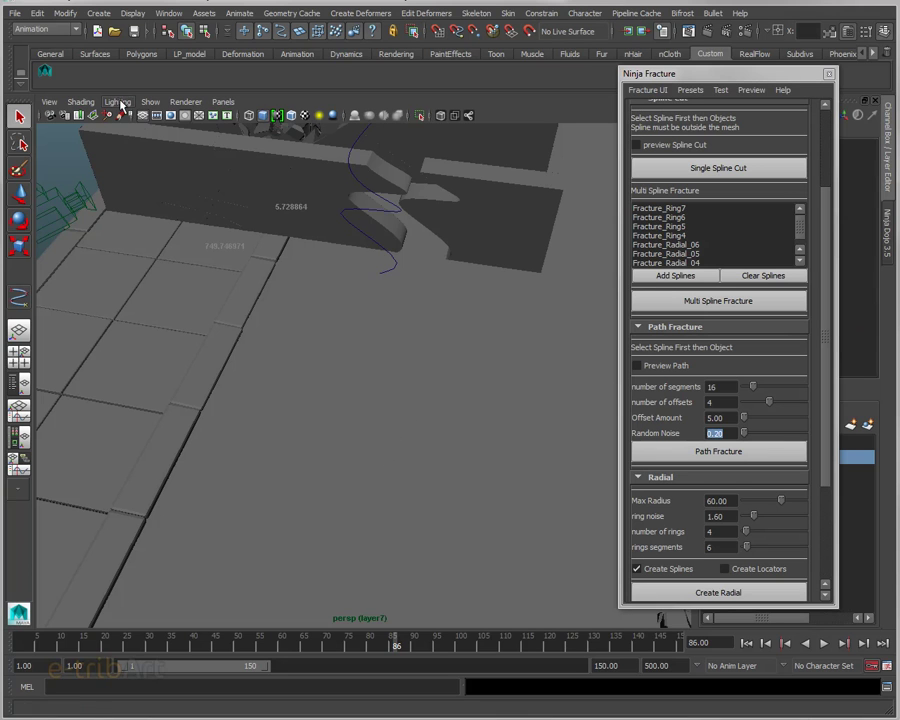
Step: Draw a five-point EP curve winding across the floor toward the fractured wall
left_click(132, 14)
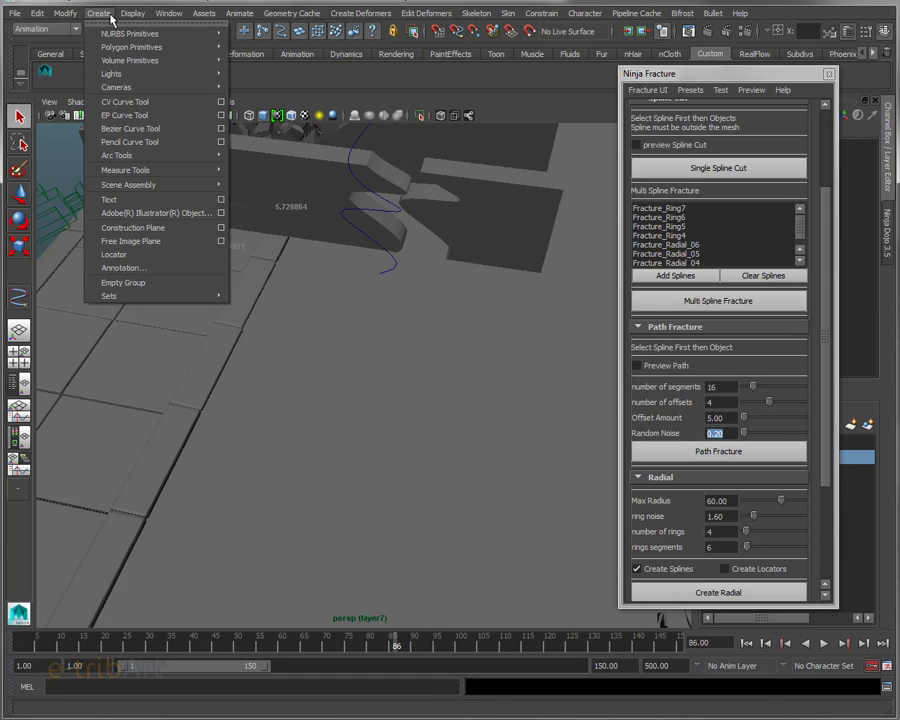
left_click(140, 115)
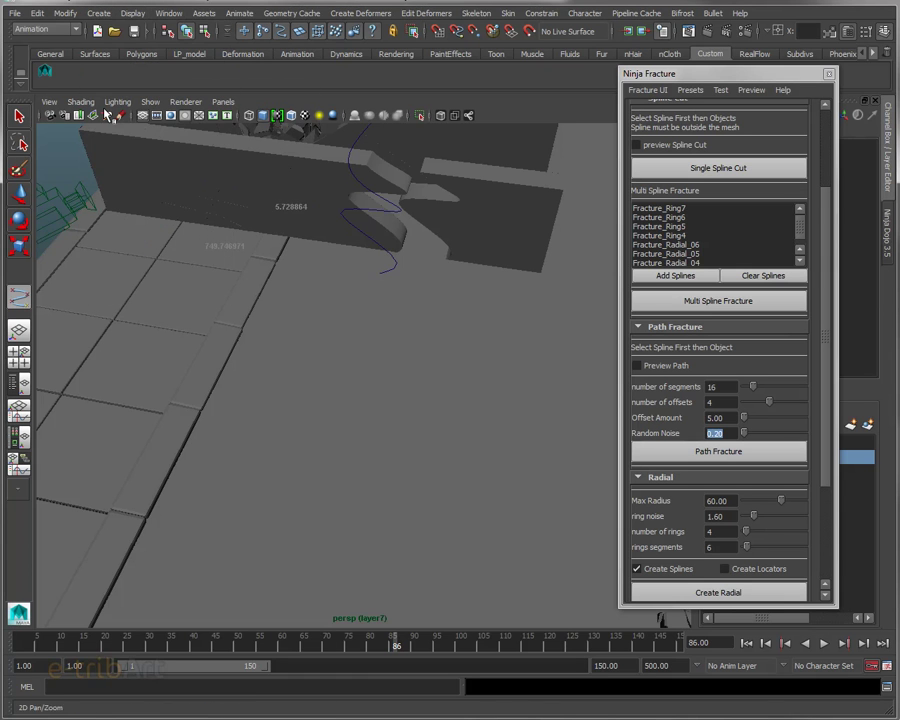
left_click(324, 597)
left_click(324, 505)
left_click(475, 478)
left_click(513, 388)
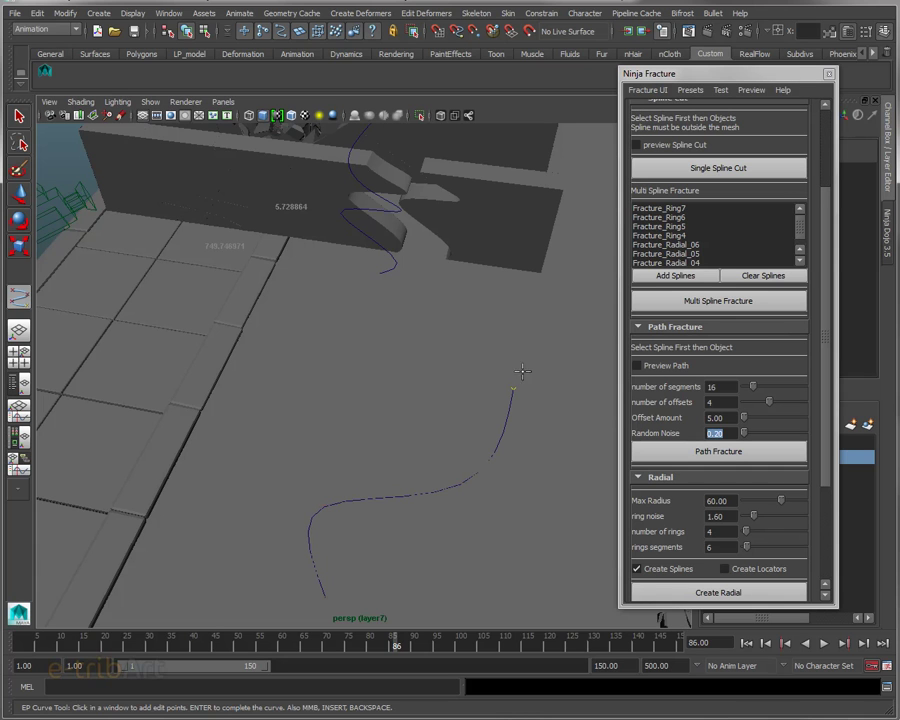
left_click(597, 310)
key("Return")
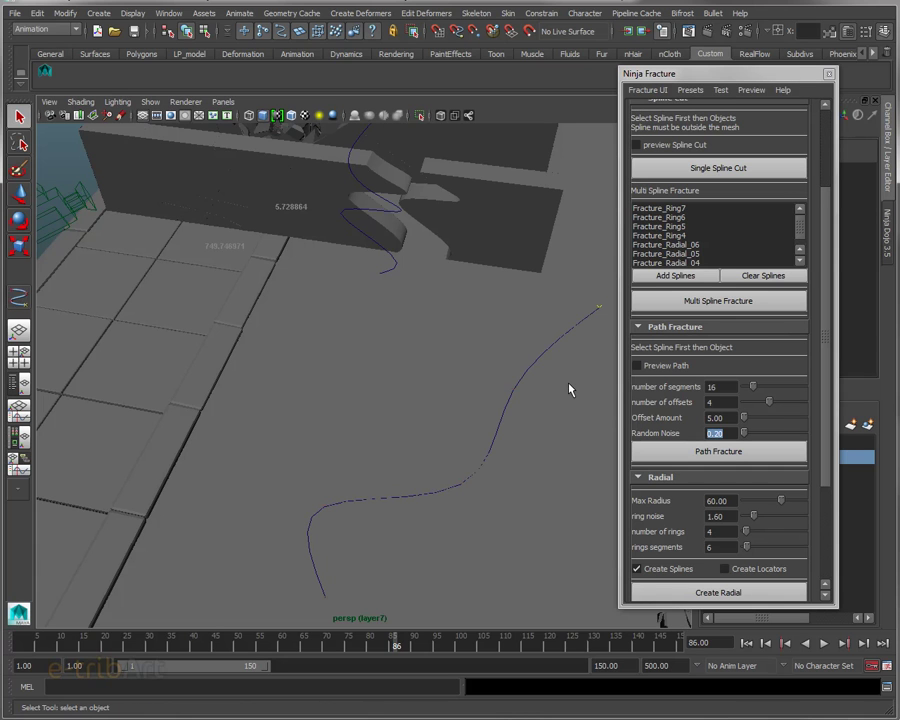
Step: Add the floor to the selected curve and run Path Fracture along the winding floor curve
left_click(481, 527)
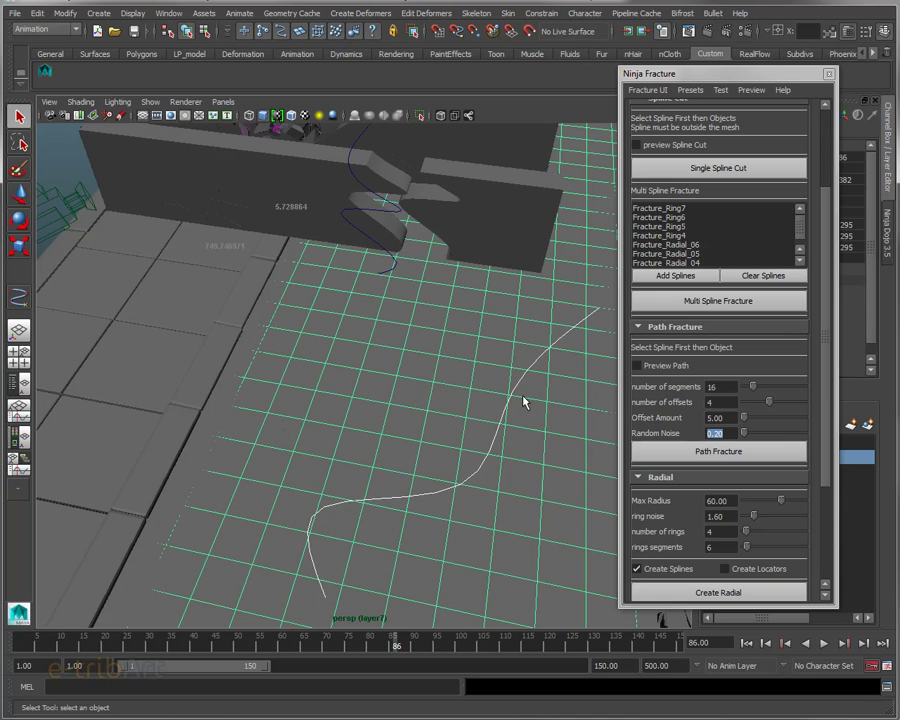
left_click_drag(510, 495, 492, 482, "alt")
middle_click_drag(492, 482, 460, 476, "alt")
mouse_move(460, 476)
left_mouse_down("alt")
mouse_move(542, 492)
mouse_move(428, 434)
left_mouse_up("alt")
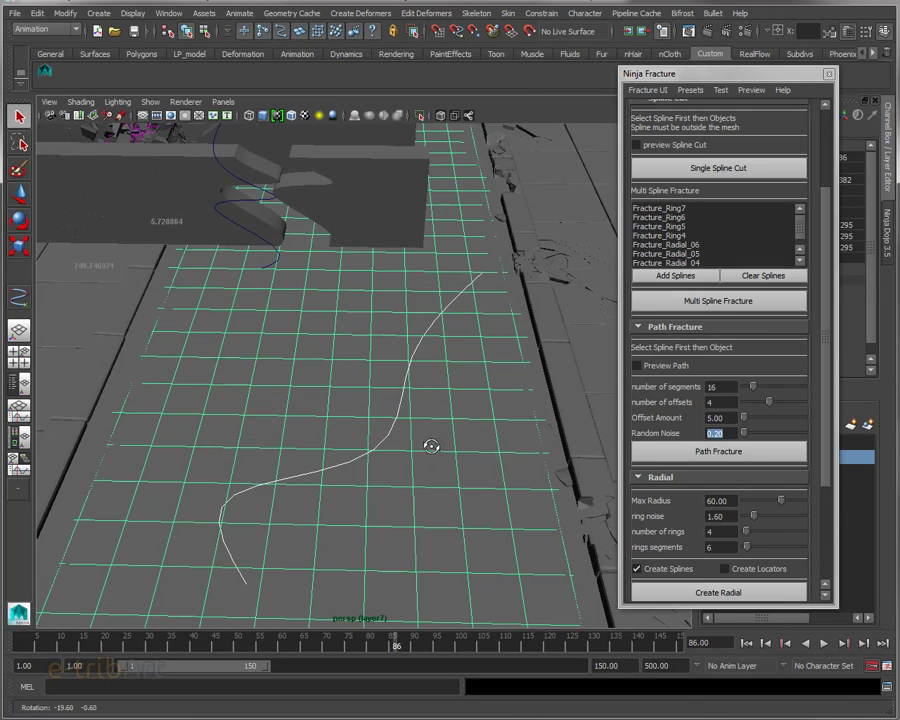
left_click(713, 456)
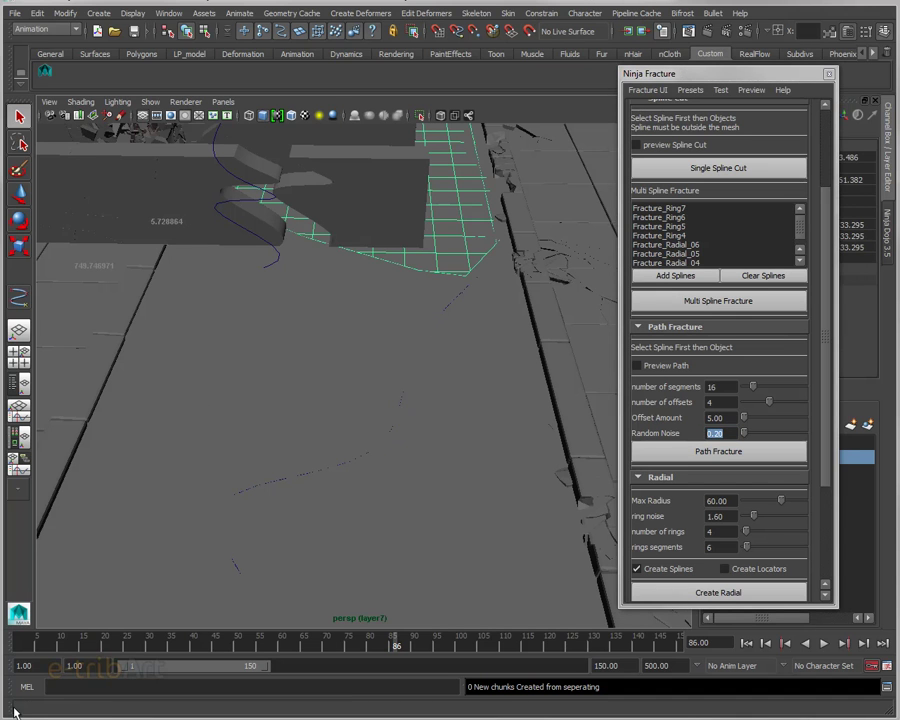
Step: Turn on Wireframe on Shaded and grow a face selection across a floor piece near the curve
left_click(80, 102)
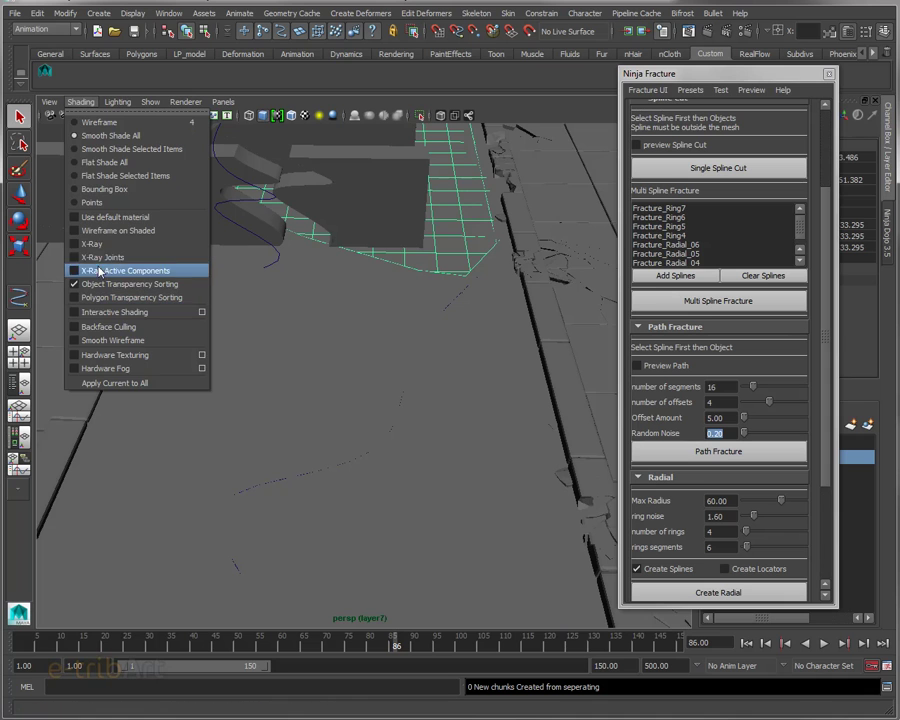
left_click(90, 230)
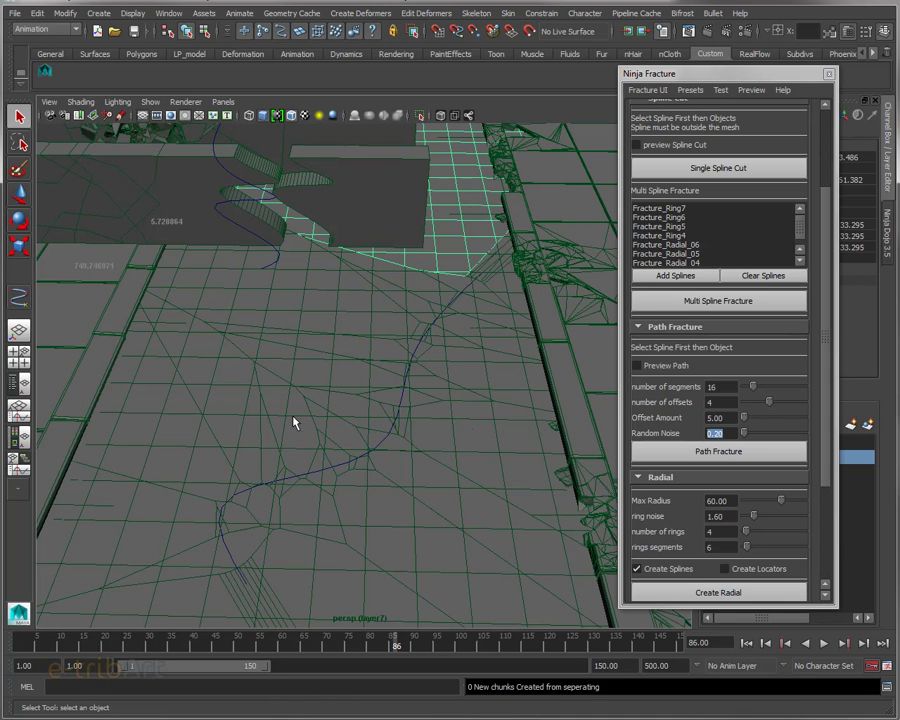
left_click(307, 503)
left_click(310, 474)
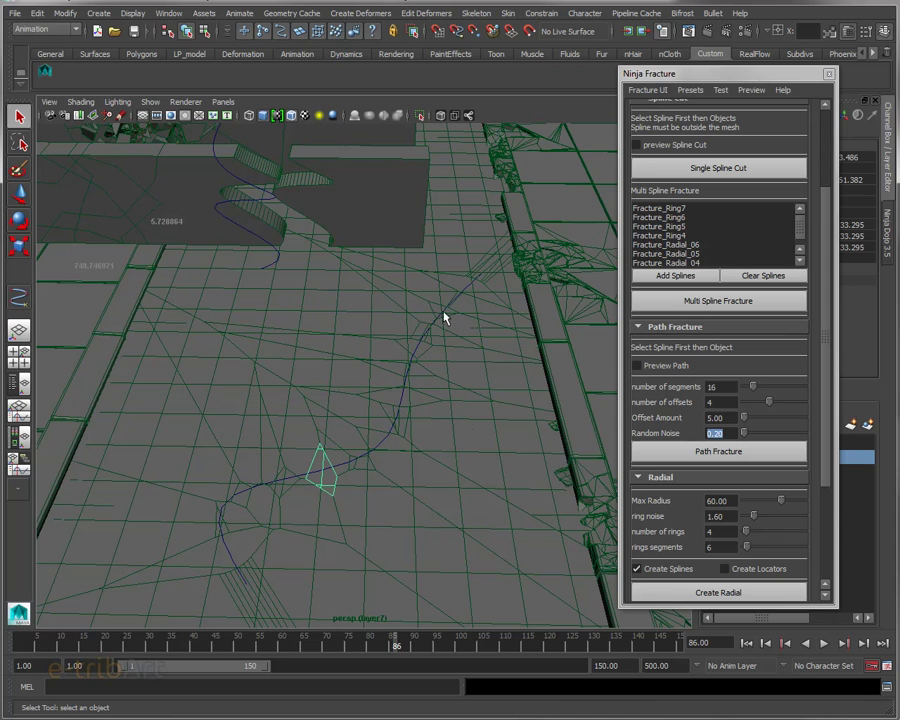
key("shift+period")
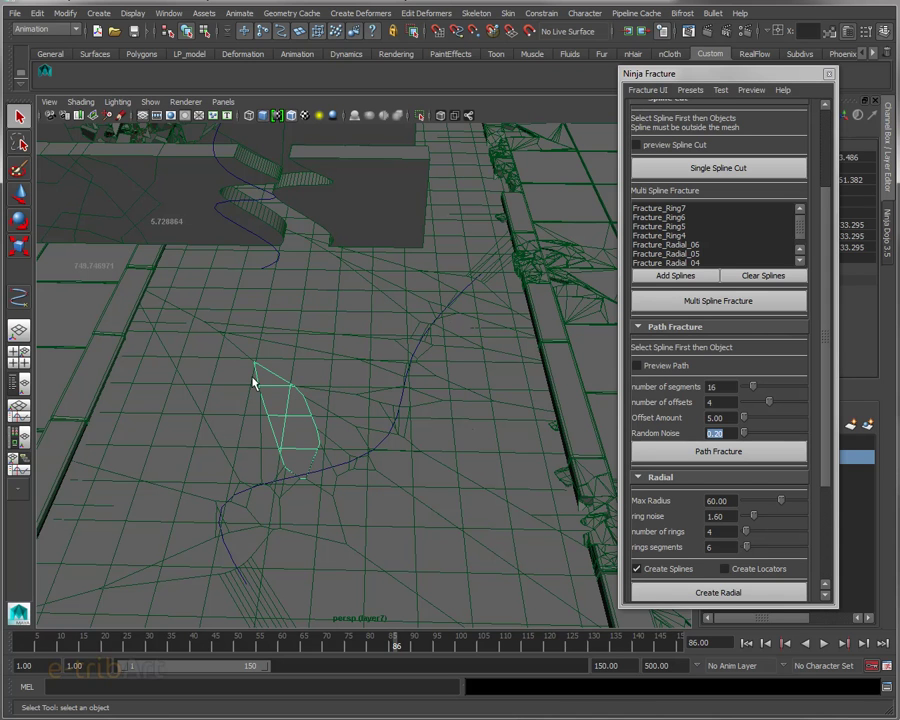
key("shift+period")
Step: Select and grow faces on other fractured floor pieces, then orbit back to the wall and robot
left_click(304, 342)
left_click(306, 368)
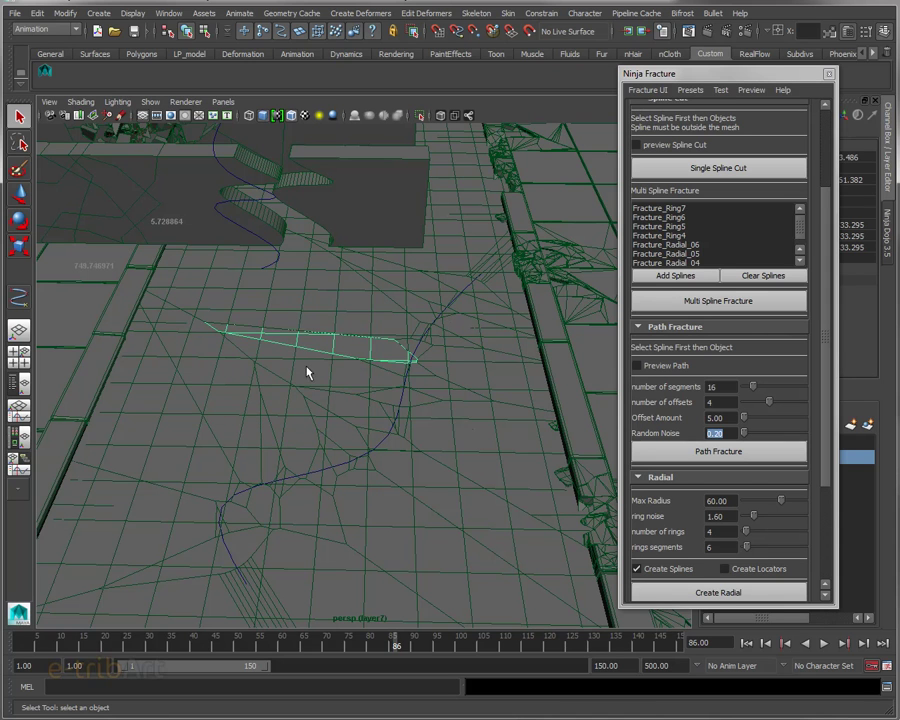
key("shift+period")
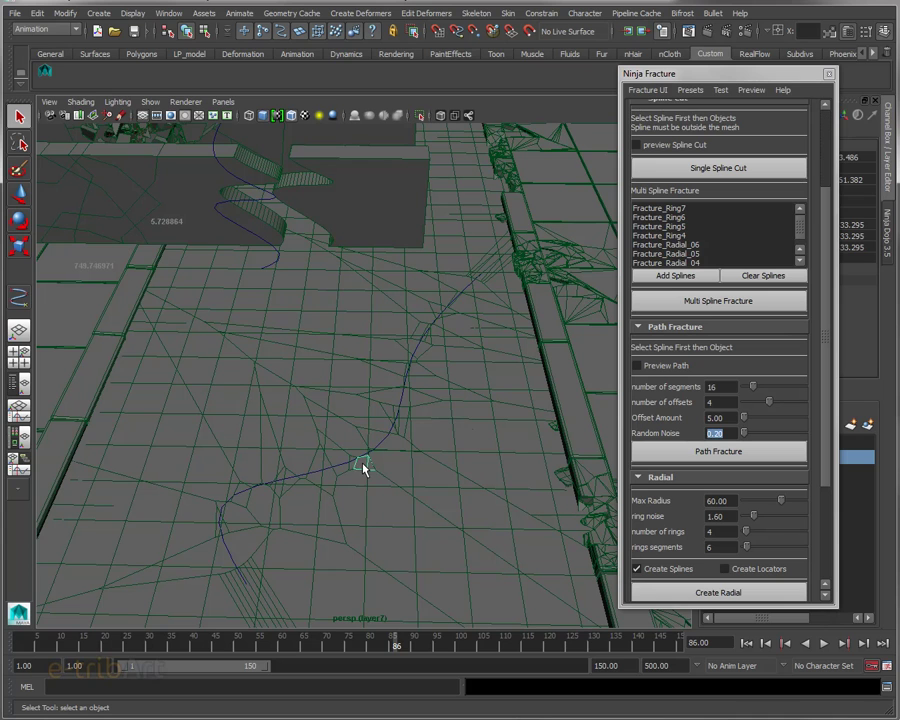
left_click(392, 450)
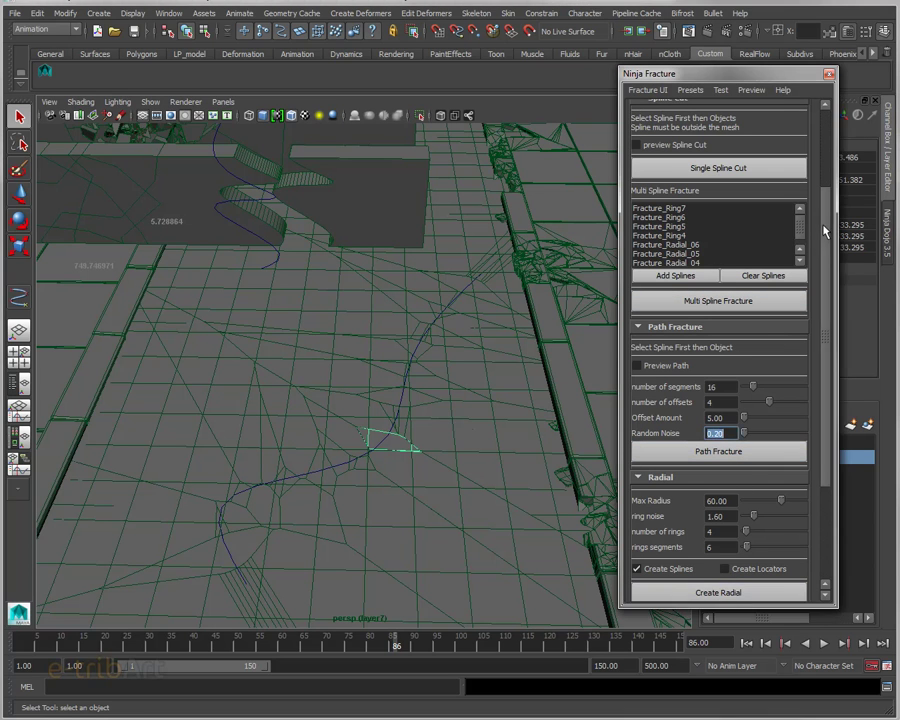
scroll(828, 170, "up", 3)
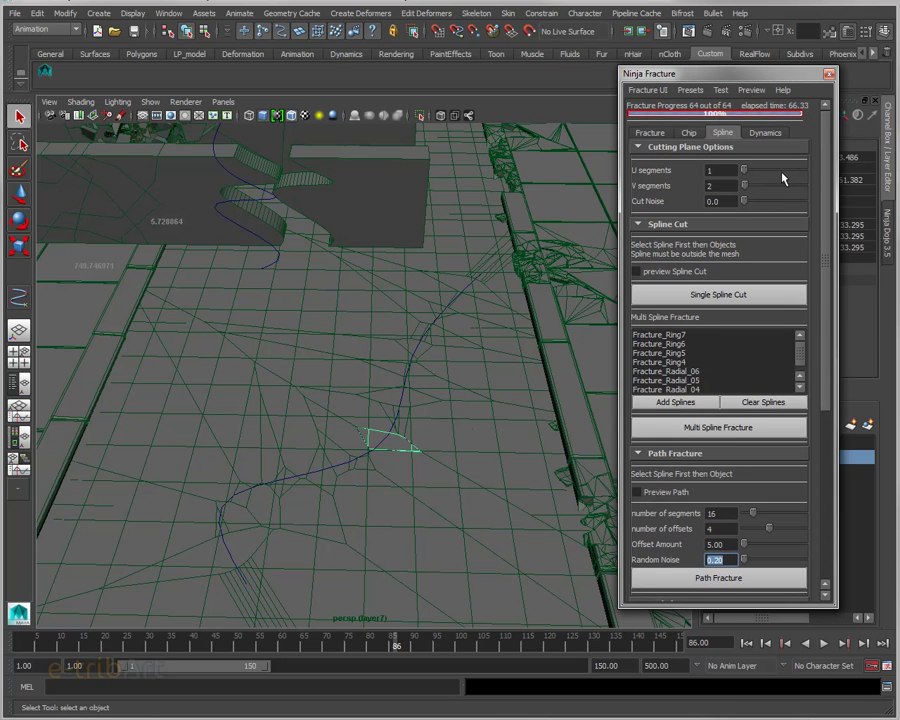
mouse_move(443, 380)
left_mouse_down("alt")
mouse_move(335, 388)
mouse_move(346, 418)
mouse_move(457, 346)
mouse_move(424, 378)
left_mouse_up("alt")
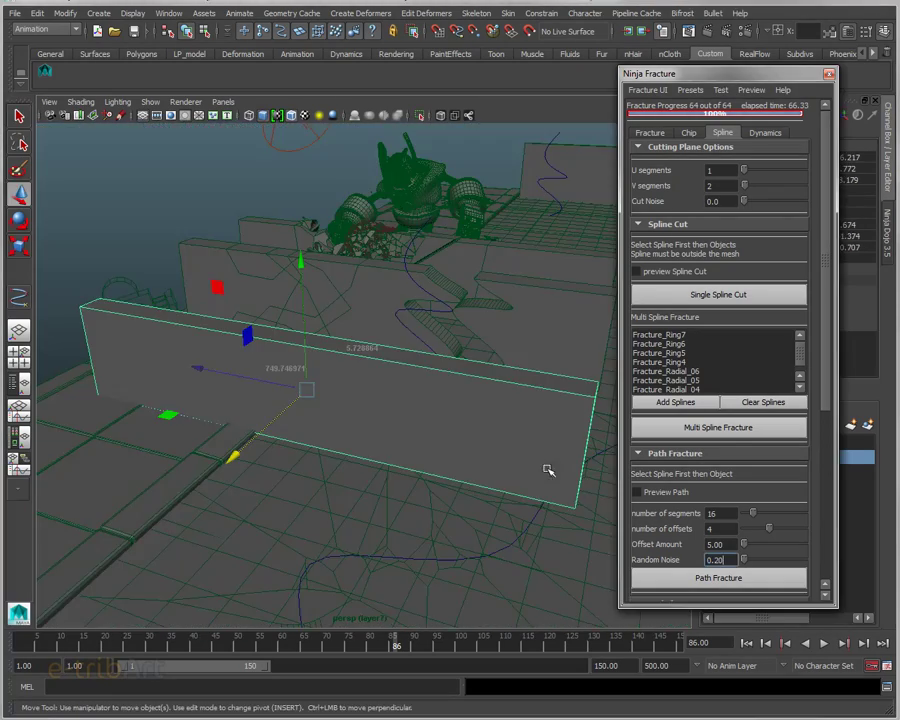
Step: Browse the Ninja Fracture tabs and settle on Dynamics, showing Explode Amount 10000 and Explode Radius 2000
left_click(689, 132)
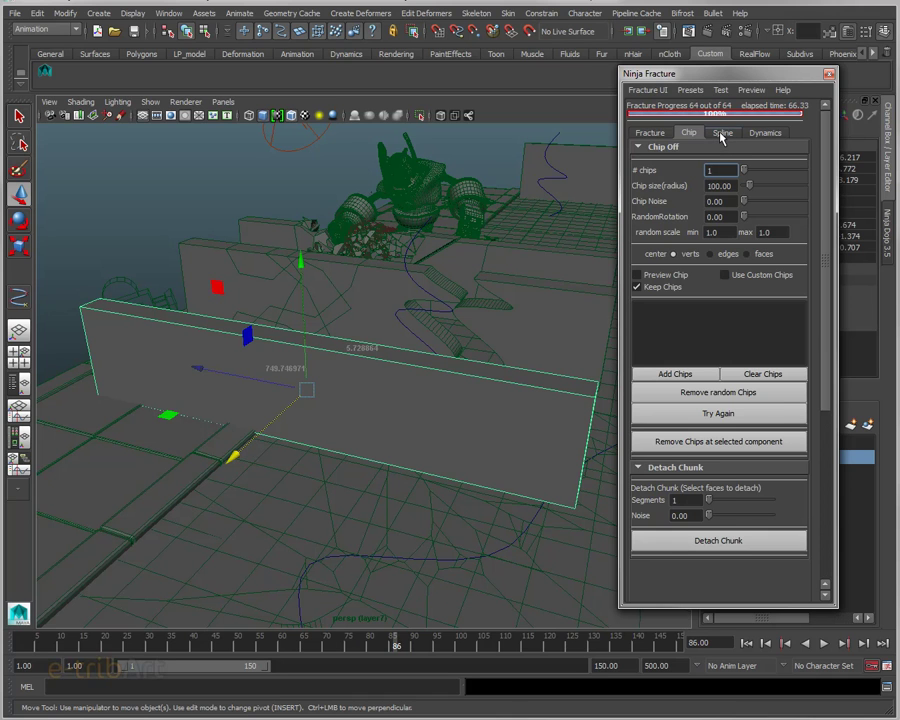
left_click(722, 133)
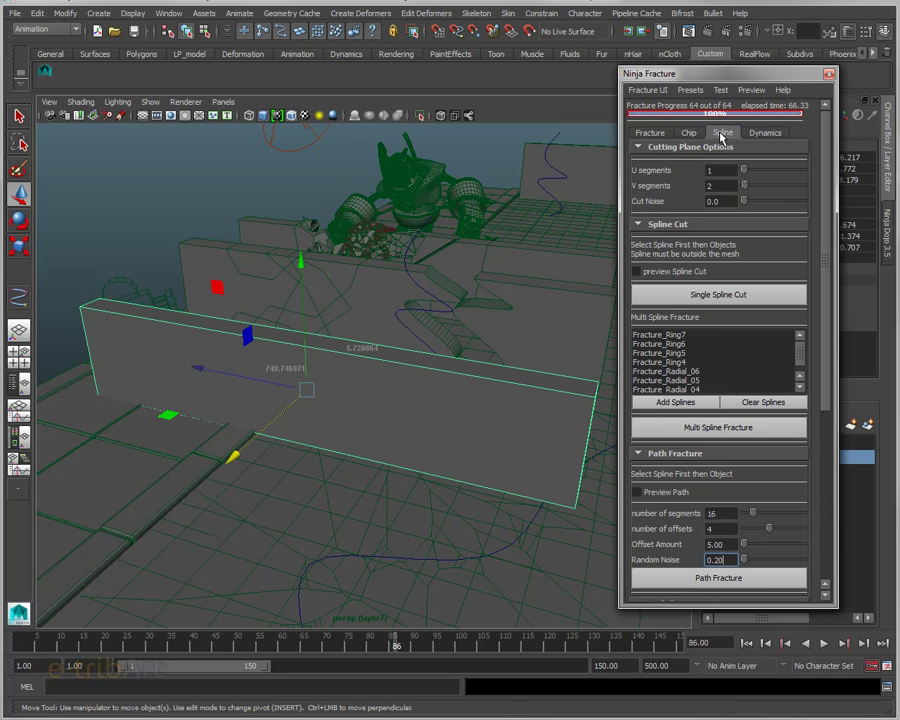
left_click(650, 133)
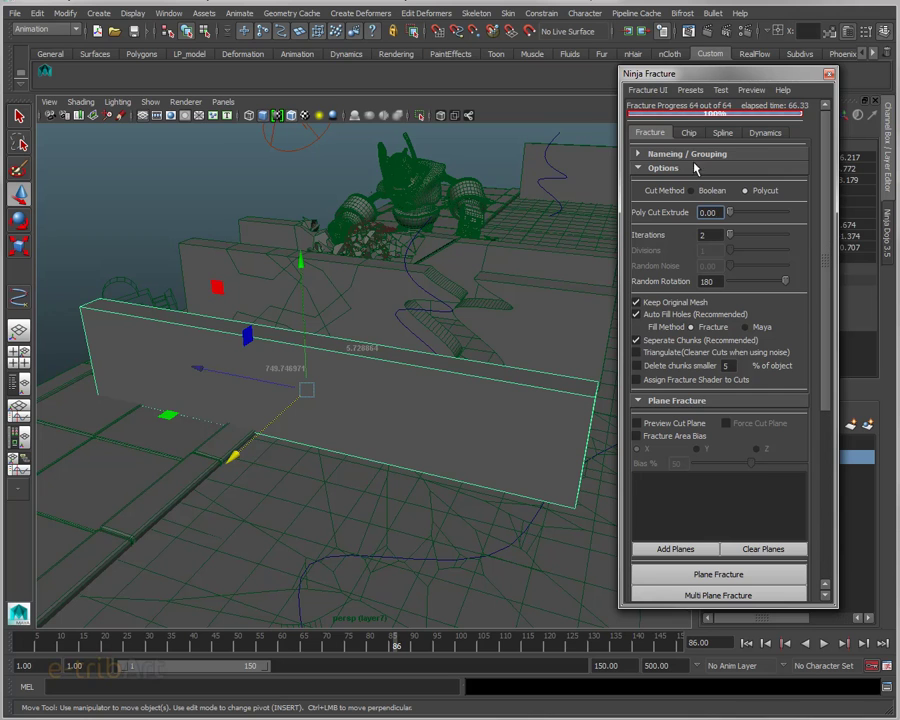
left_click(765, 134)
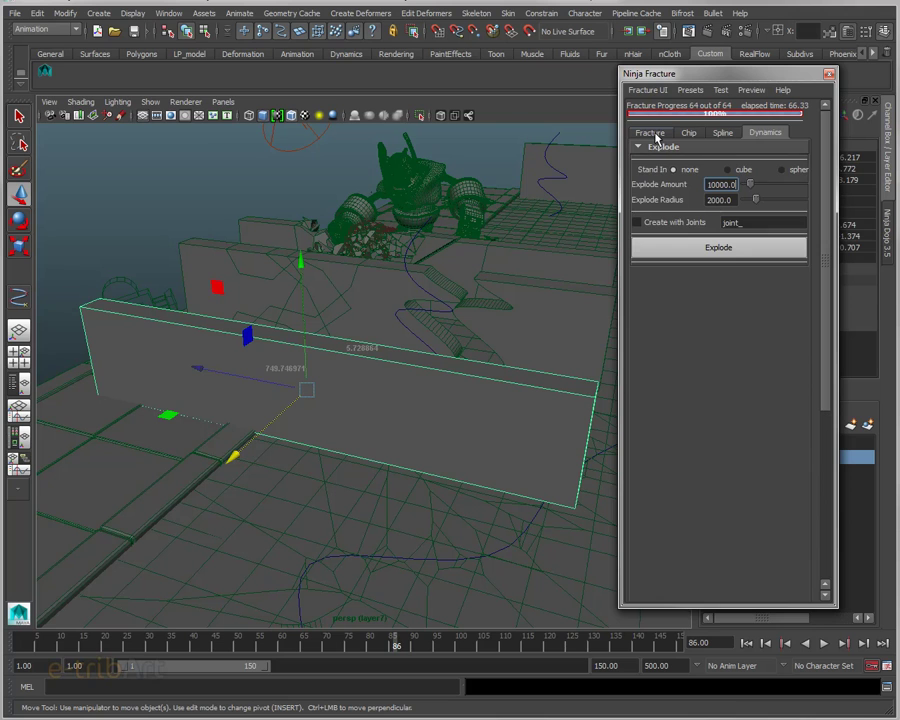
Step: Return to the Fracture tab, collapse Plane Fracture, and expand Voronoi Fracture showing Locator Scale 1.000
left_click(651, 133)
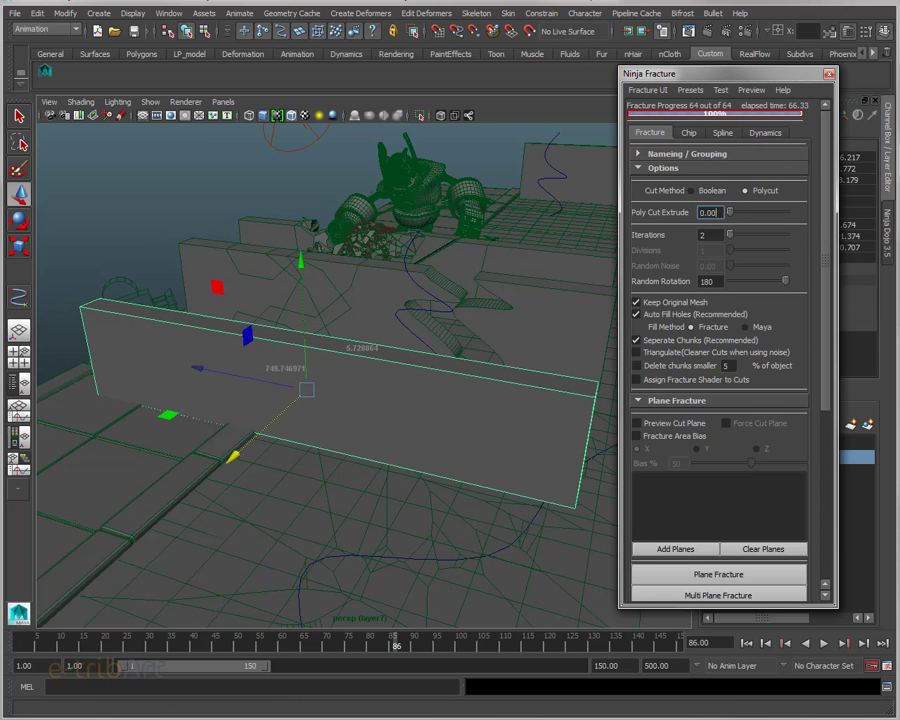
left_click(668, 400)
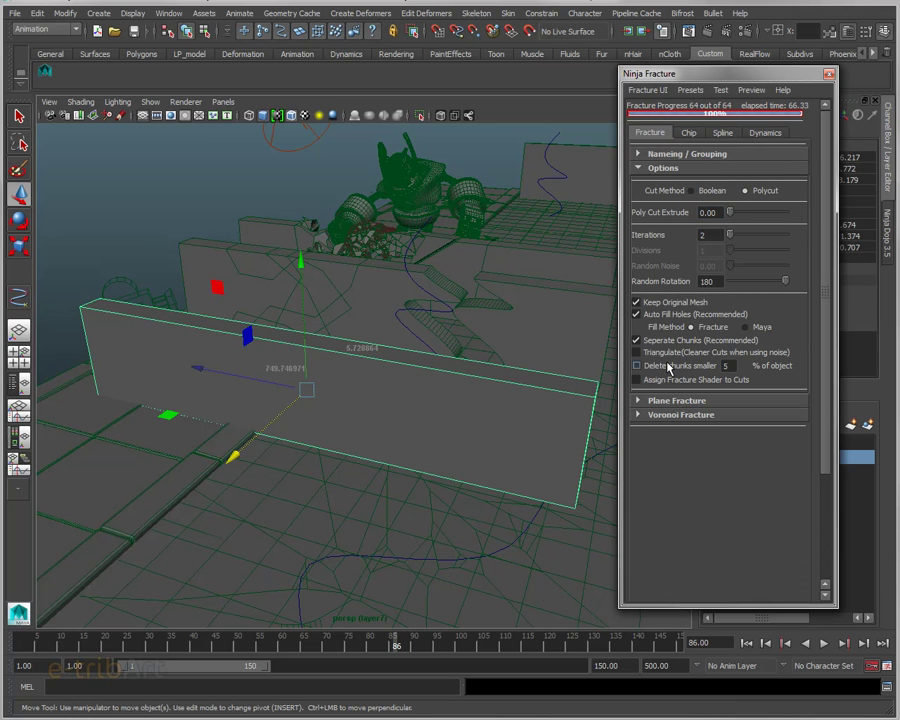
left_click(661, 170)
left_click(659, 170)
left_click(648, 153)
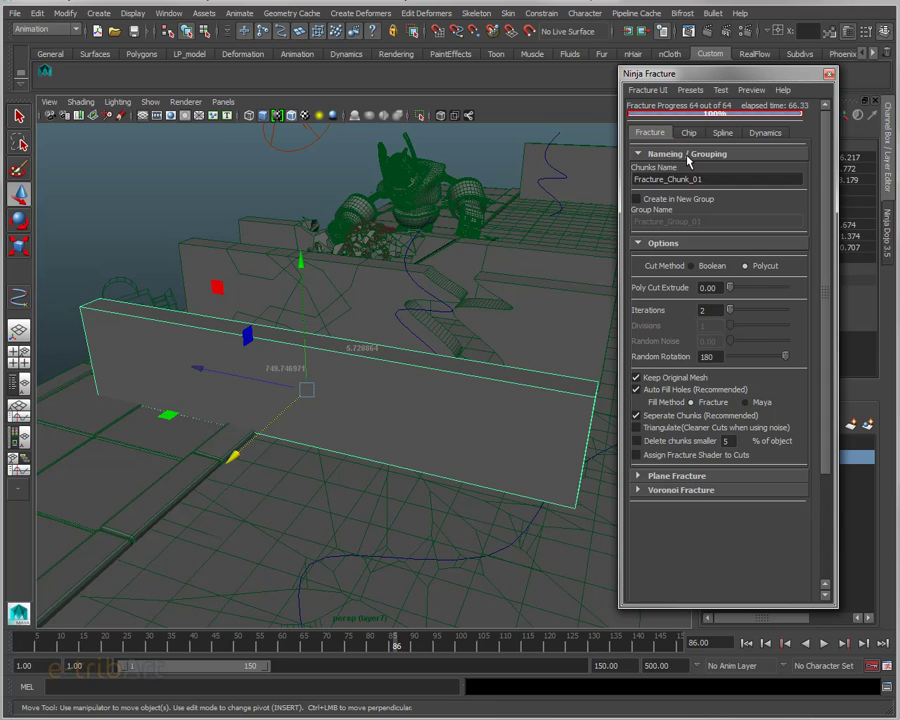
left_click(688, 155)
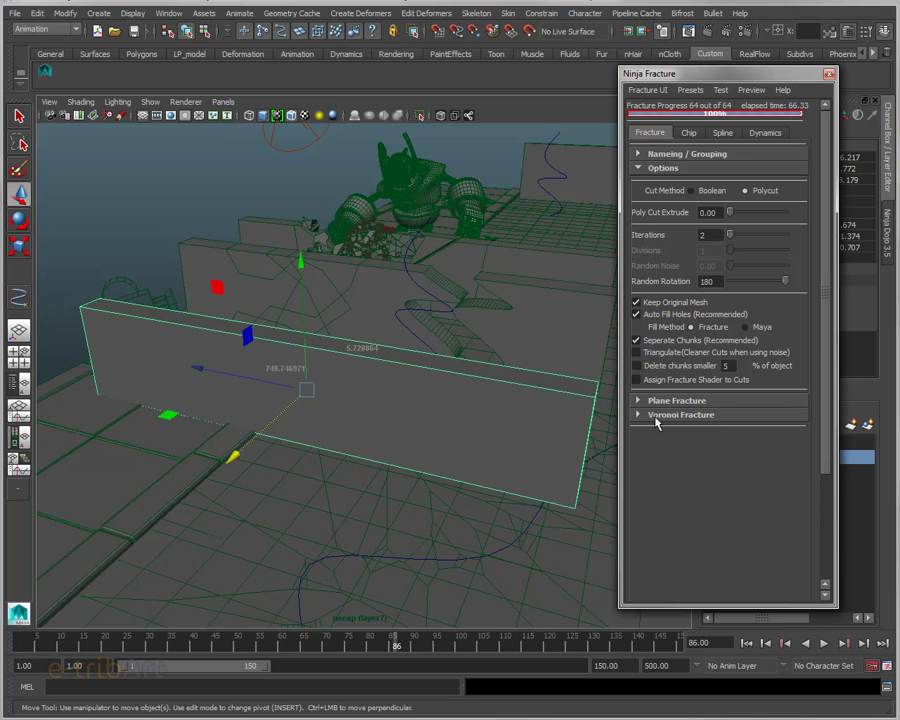
left_click(657, 423)
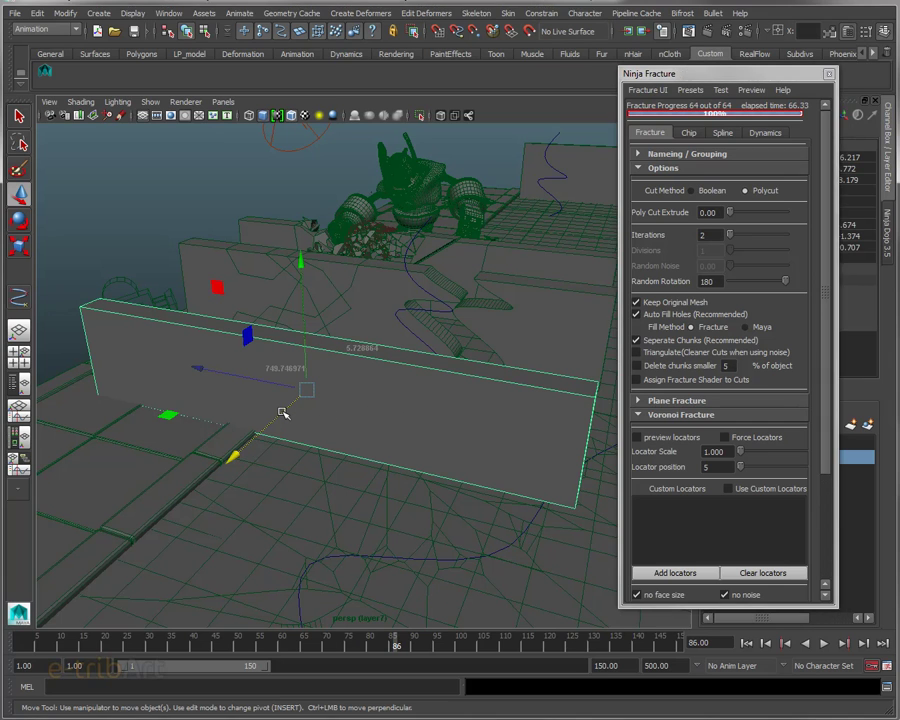
Step: Slide the front wall along X to 529.629, 73.772, -38.179 and view it from the front
left_click_drag(283, 412, 280, 414)
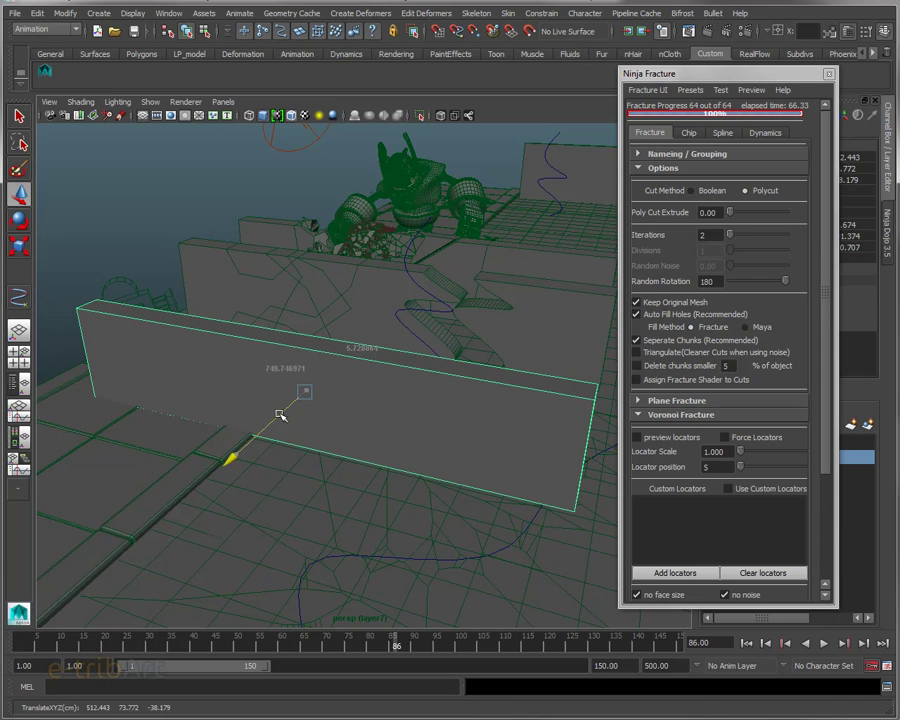
left_click_drag(280, 414, 284, 400)
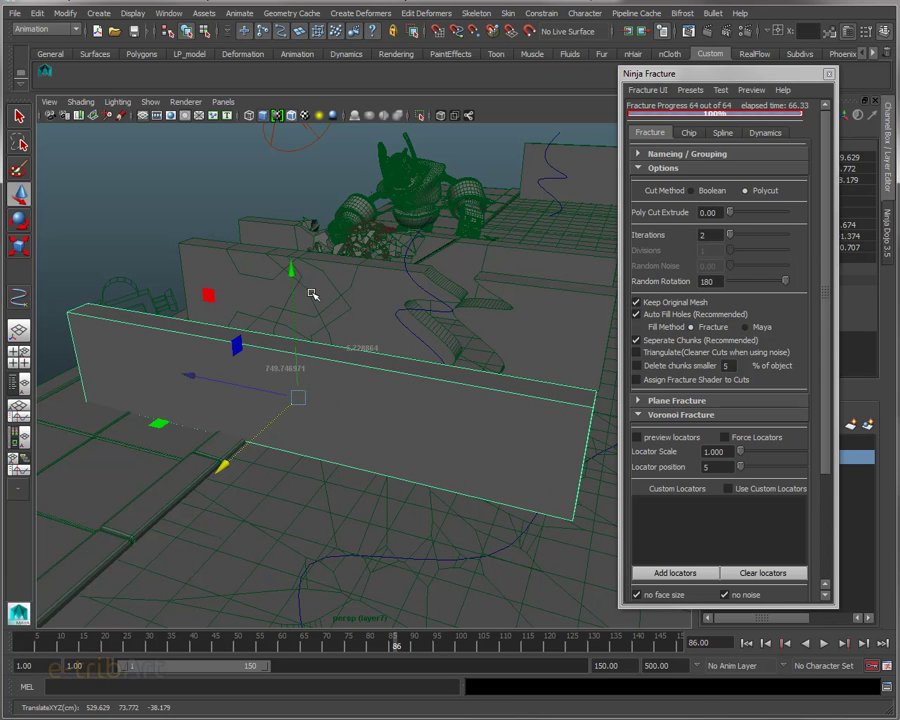
left_click_drag(359, 409, 376, 388, "alt")
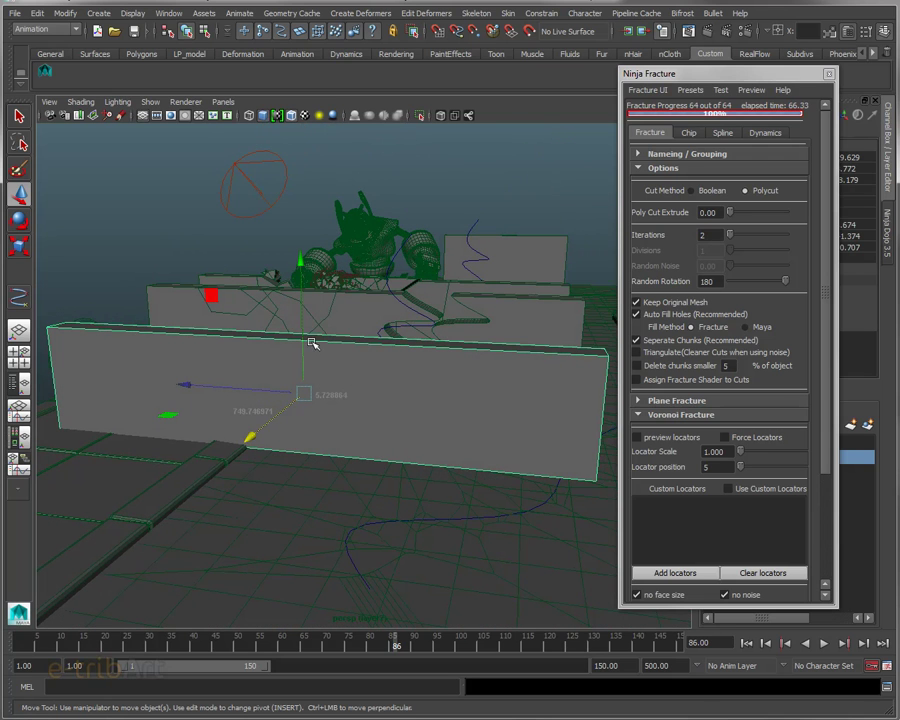
mouse_move(367, 392)
middle_mouse_down("alt")
mouse_move(357, 408)
mouse_move(400, 402)
middle_mouse_up("alt")
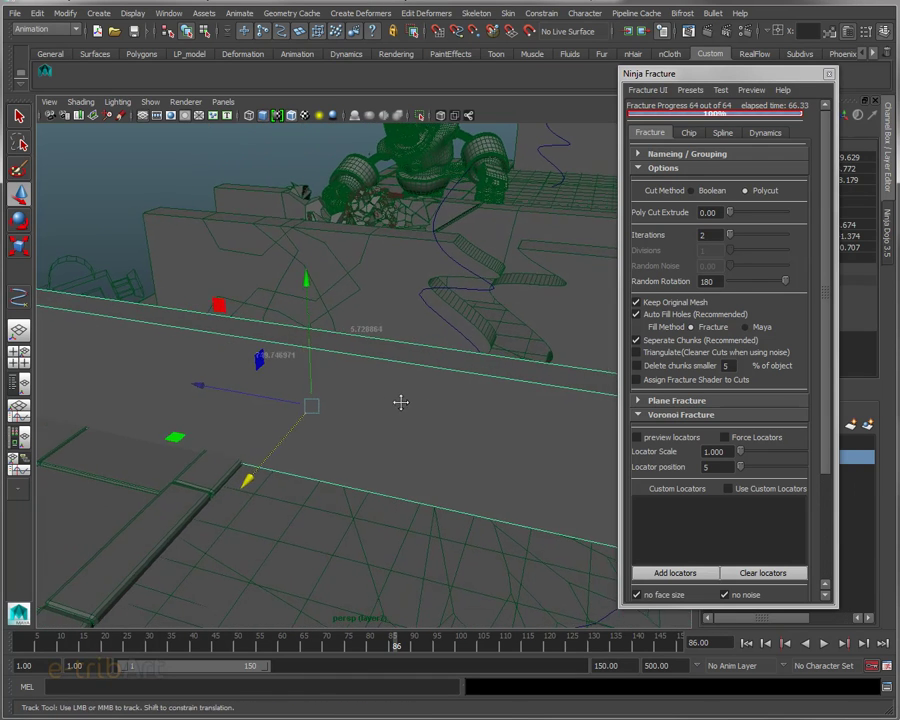
left_click_drag(400, 402, 406, 384, "alt")
middle_click_drag(400, 394, 410, 390, "alt")
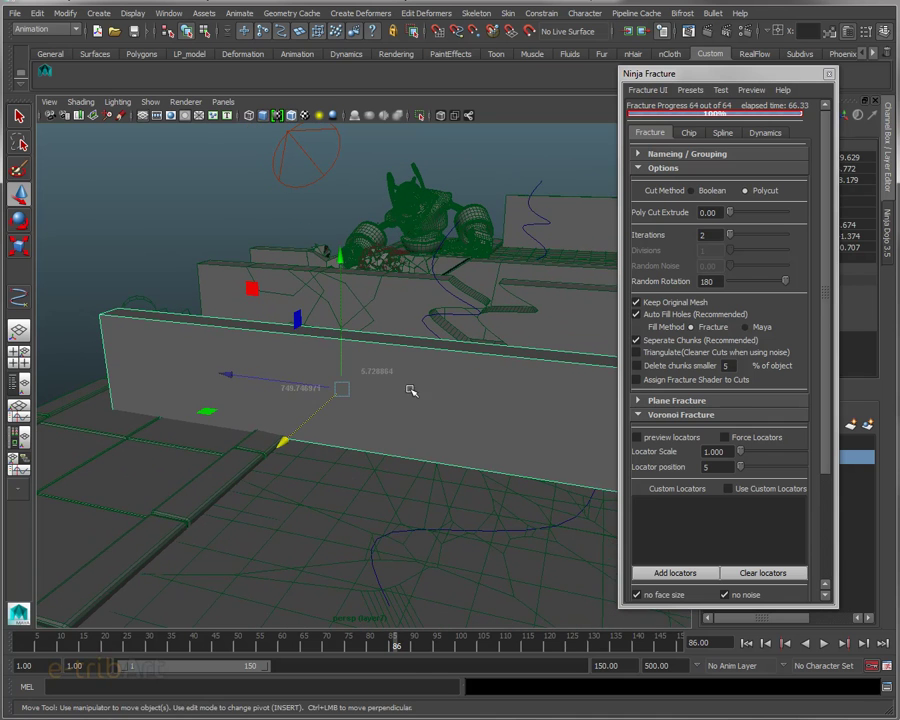
left_click_drag(410, 390, 440, 372, "alt")
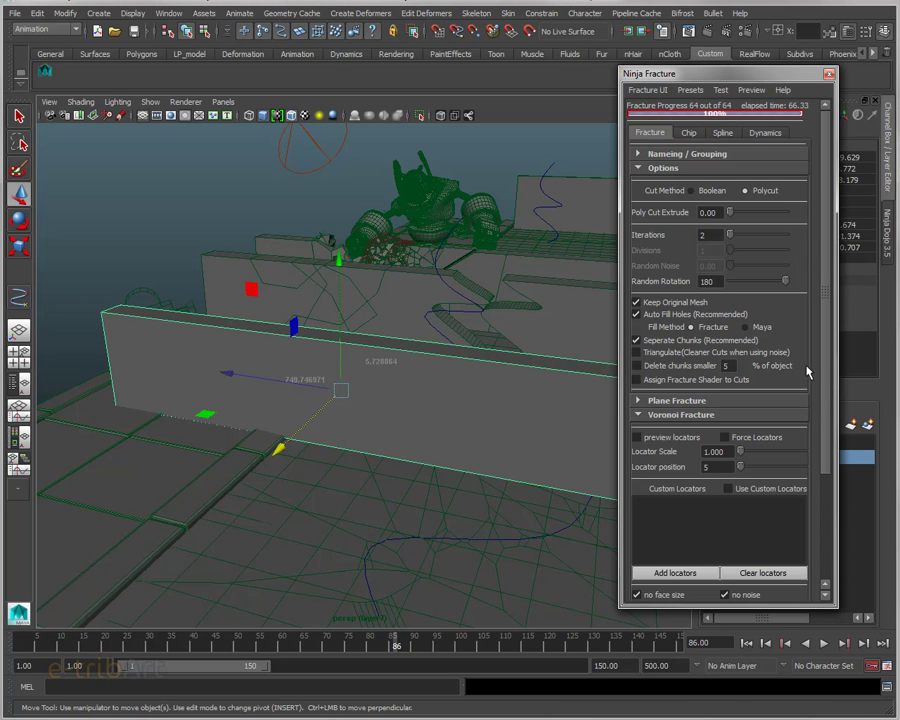
left_click(715, 235)
scroll(828, 476, "down", 1)
left_click_drag(828, 476, 826, 580)
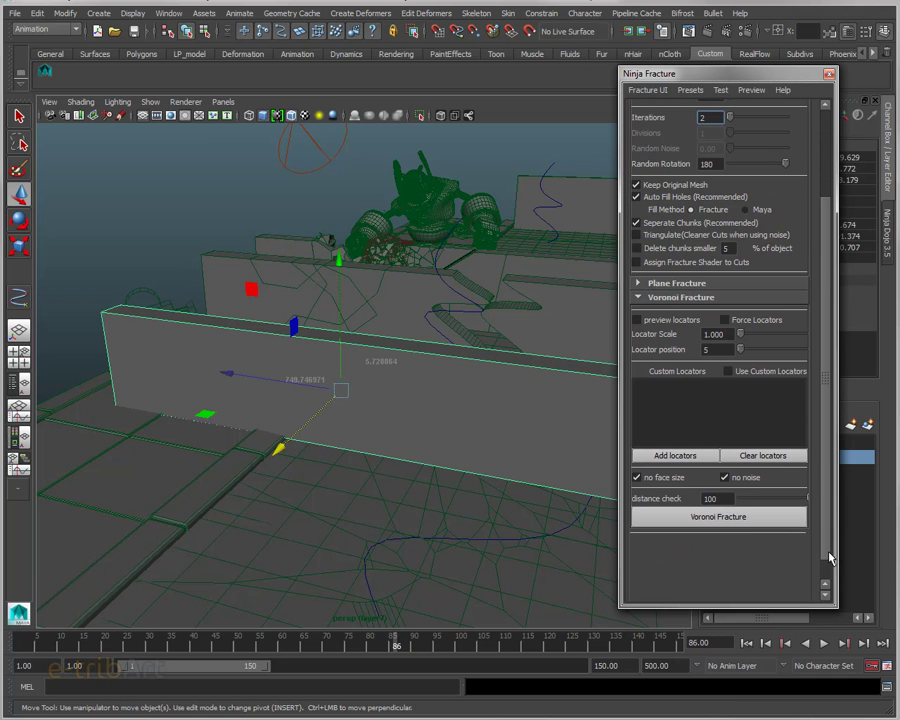
left_click(724, 522)
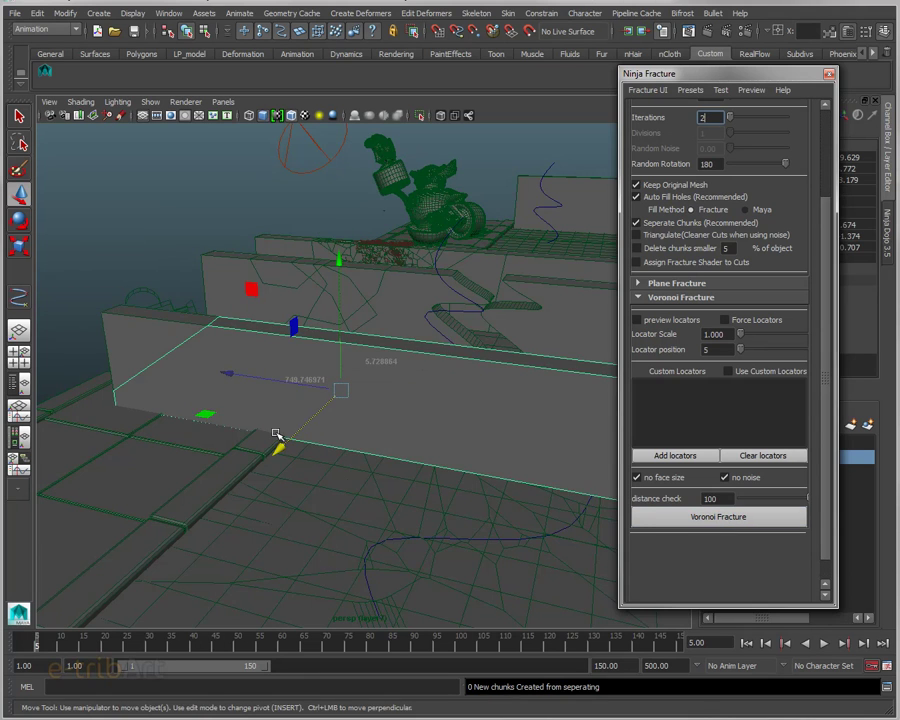
left_click_drag(277, 435, 304, 424, "alt")
left_click(150, 355)
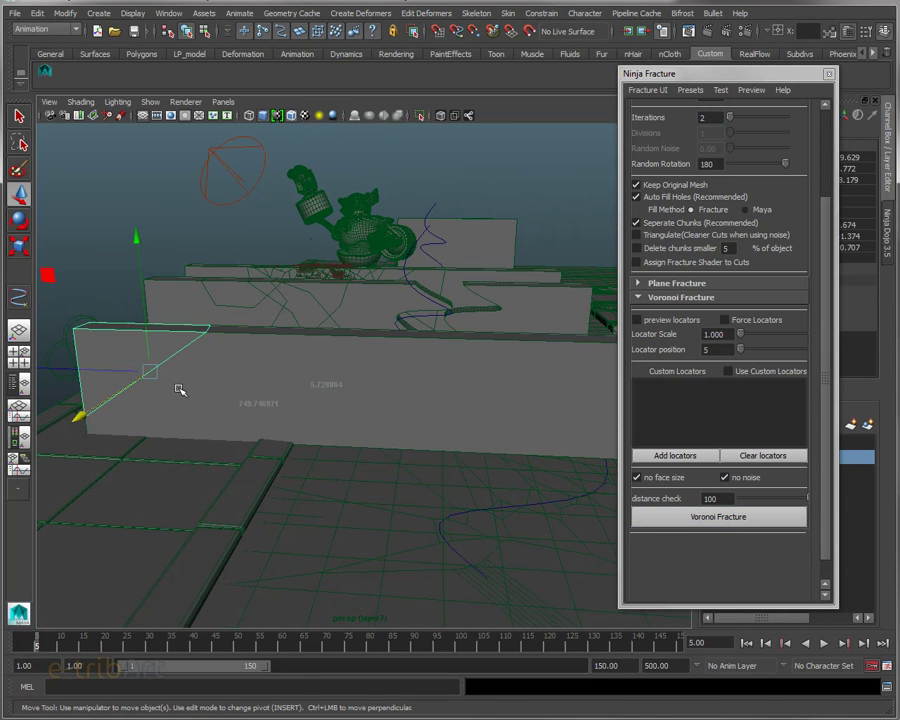
left_click(180, 390)
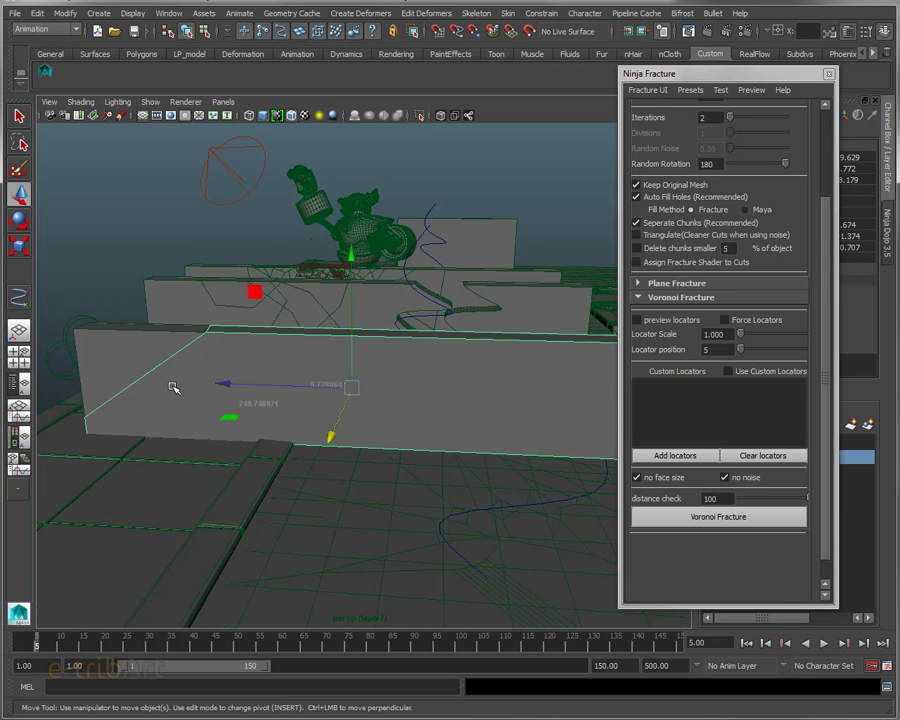
key("ctrl+z")
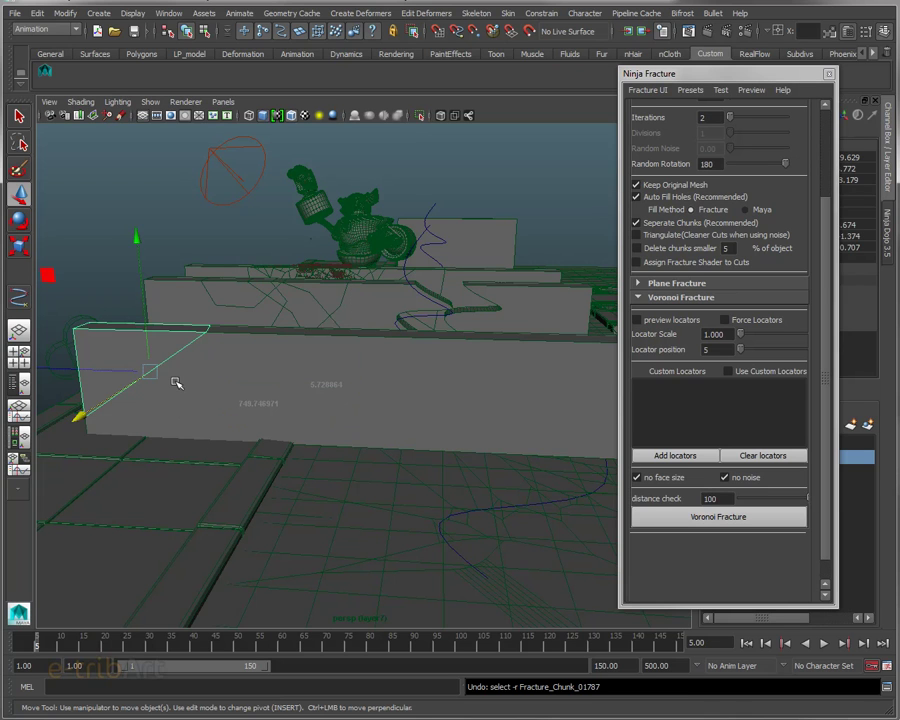
key("ctrl+z")
key("ctrl+z")
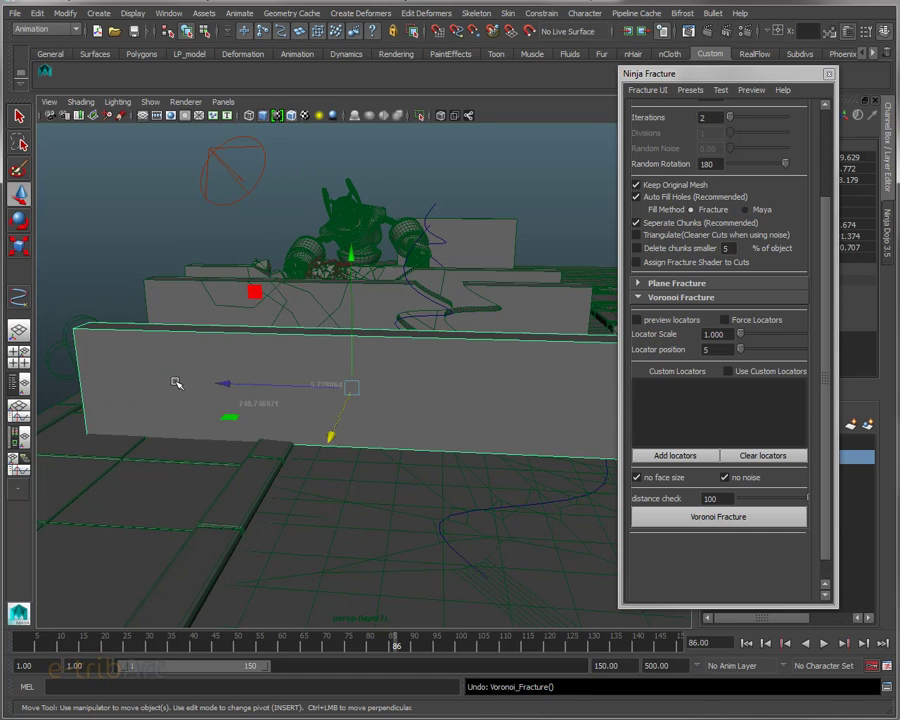
mouse_move(450, 401)
left_mouse_down("alt")
mouse_move(400, 412)
mouse_move(404, 422)
mouse_move(407, 405)
left_mouse_up("alt")
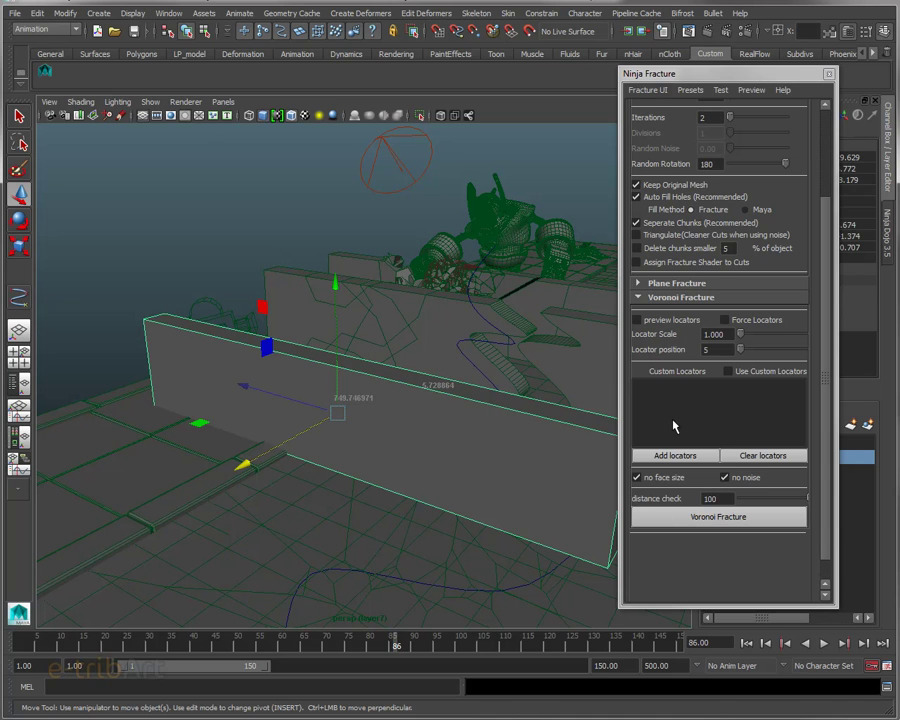
Step: Set Iterations to 8 and run a trial Voronoi Fracture on the front wall
scroll(830, 192, "up", 3)
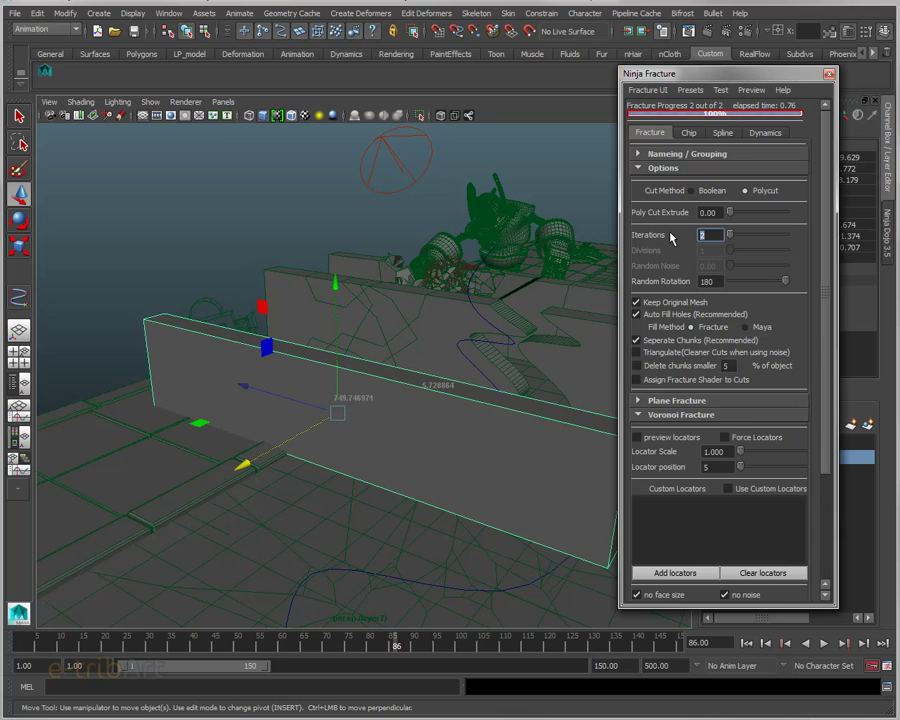
type("8")
key("Return")
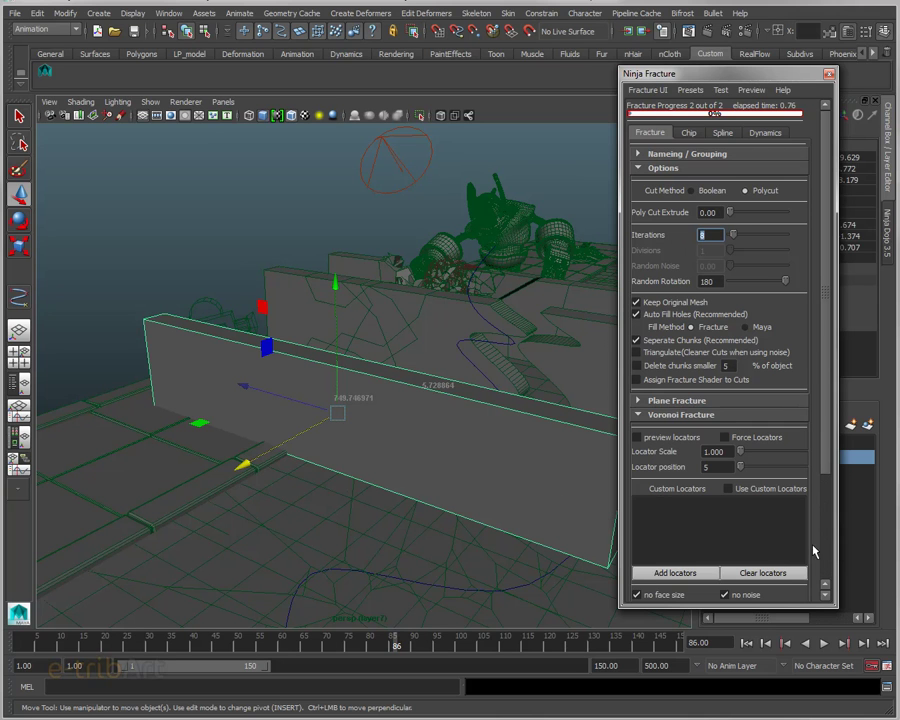
scroll(830, 565, "down", 3)
left_click(727, 497)
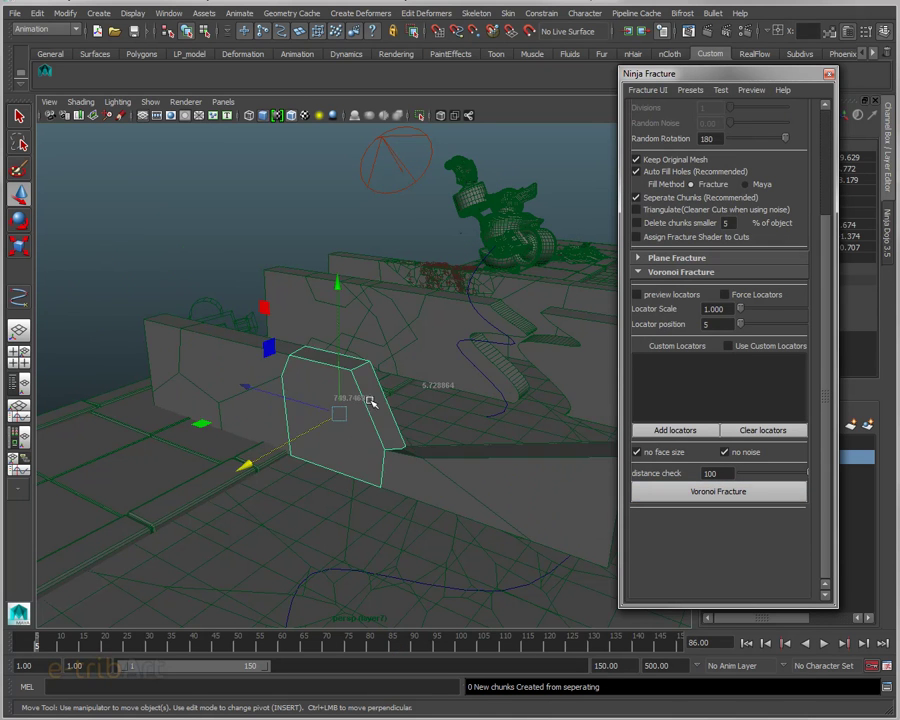
Step: Inspect the finer wall chunks, then undo the fracture to restore the wall whole
left_click_drag(328, 424, 420, 426, "alt")
left_click_drag(338, 416, 322, 419, "alt")
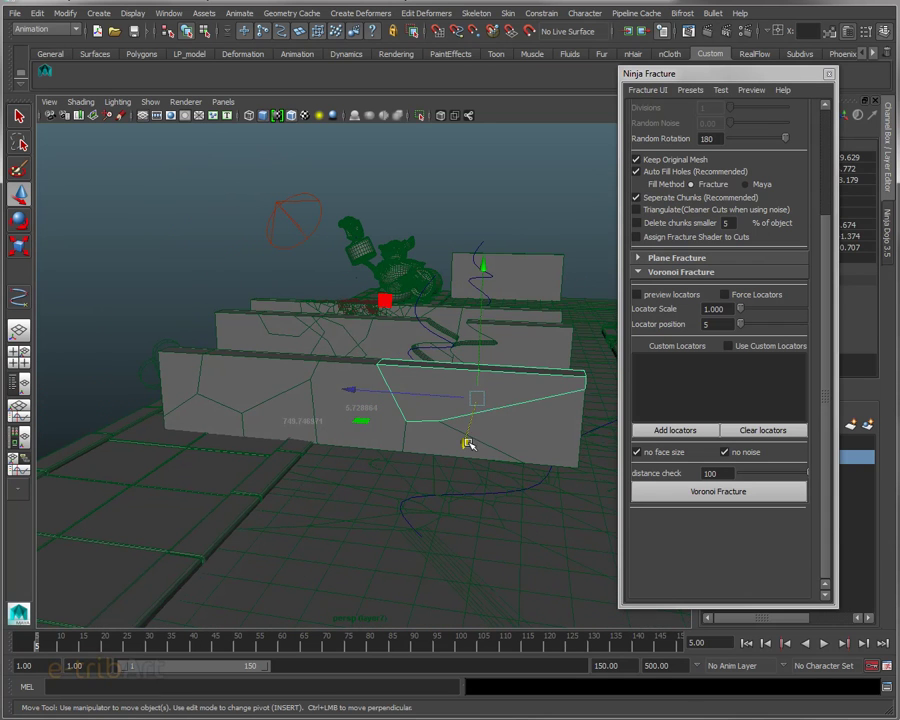
left_click_drag(468, 428, 434, 432, "alt")
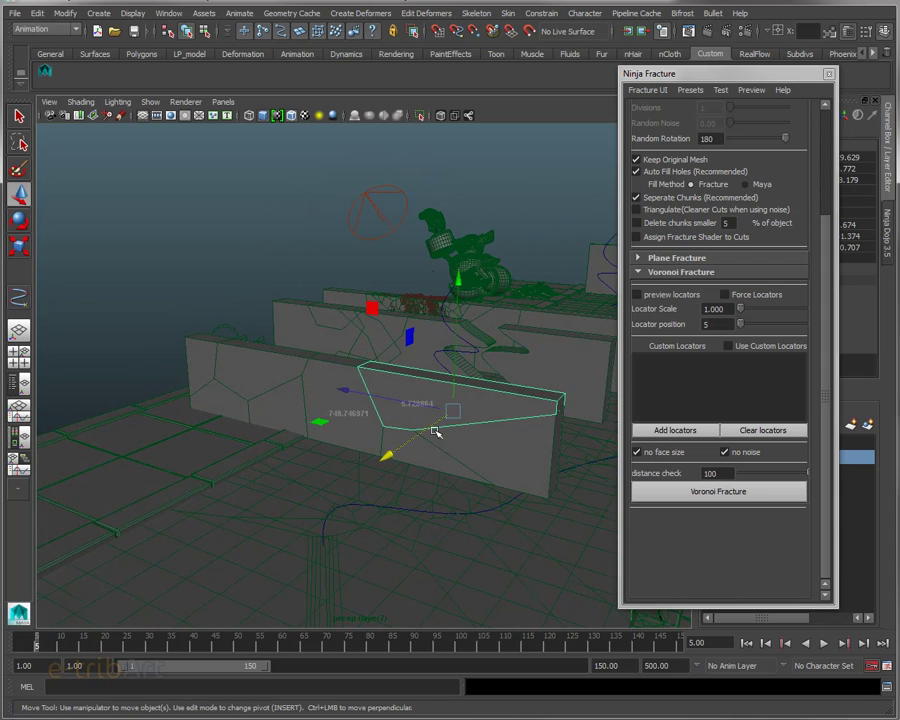
scroll(436, 432, "up", 2)
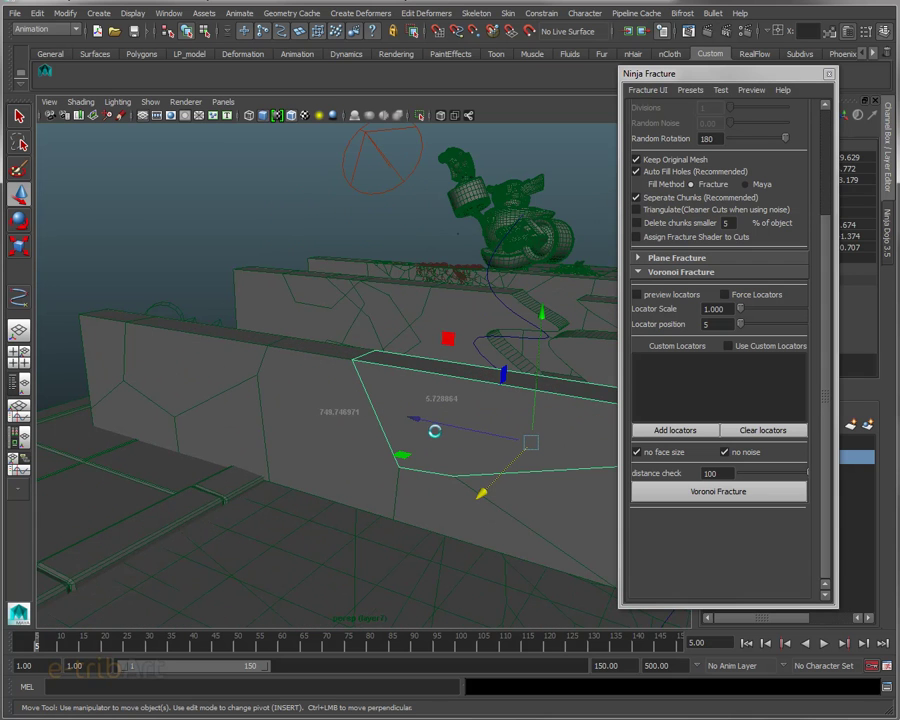
key("ctrl+z")
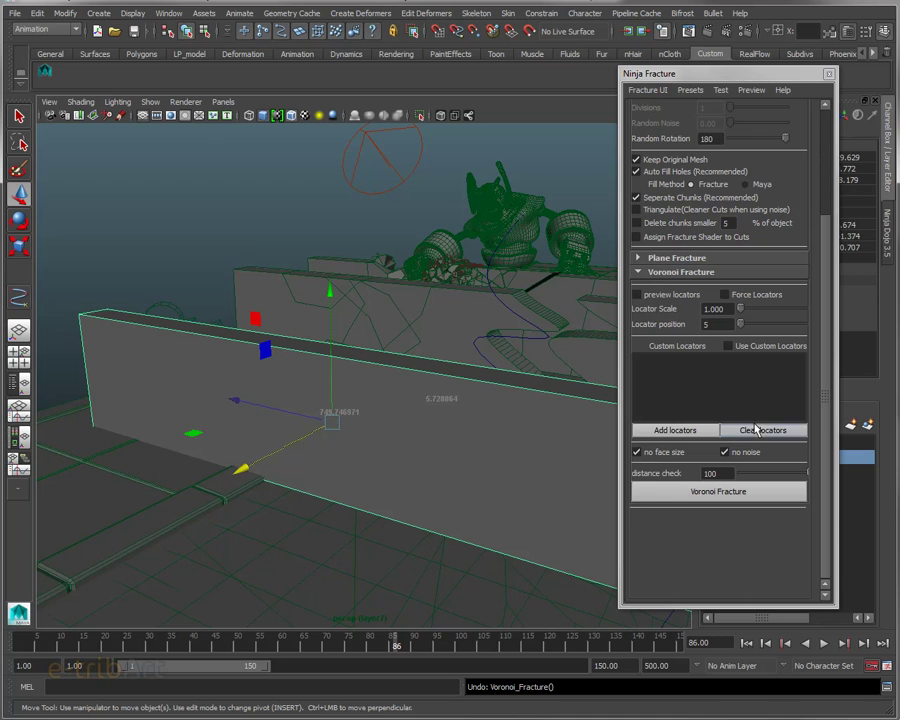
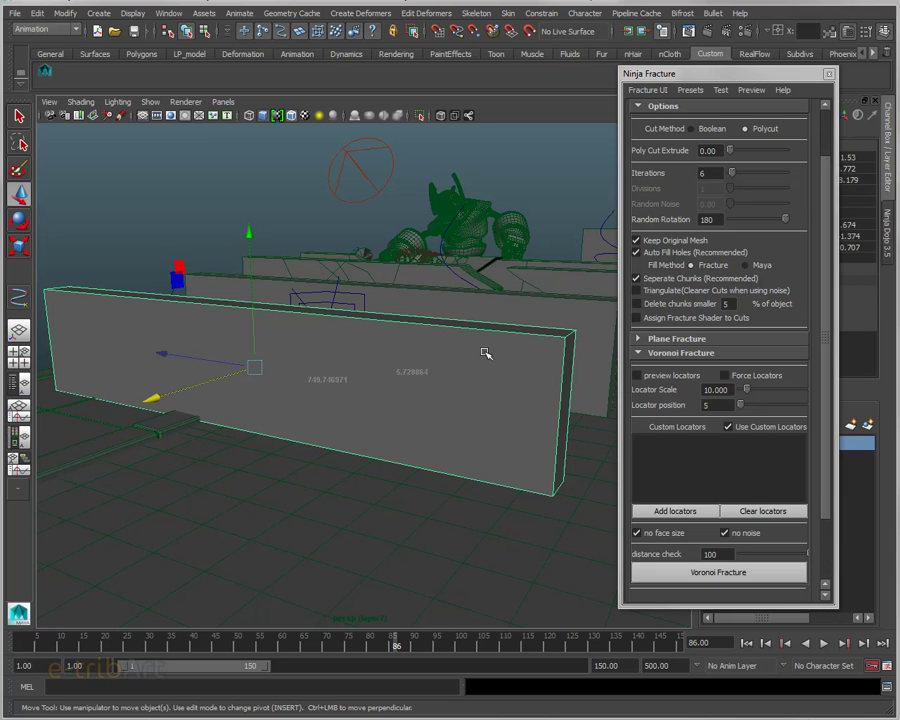
Step: Turn on preview locators and Force Locators in Ninja Fracture, then move the Outliner over its panel
left_click(651, 376)
left_click(727, 376)
left_click(658, 377)
left_click(657, 377)
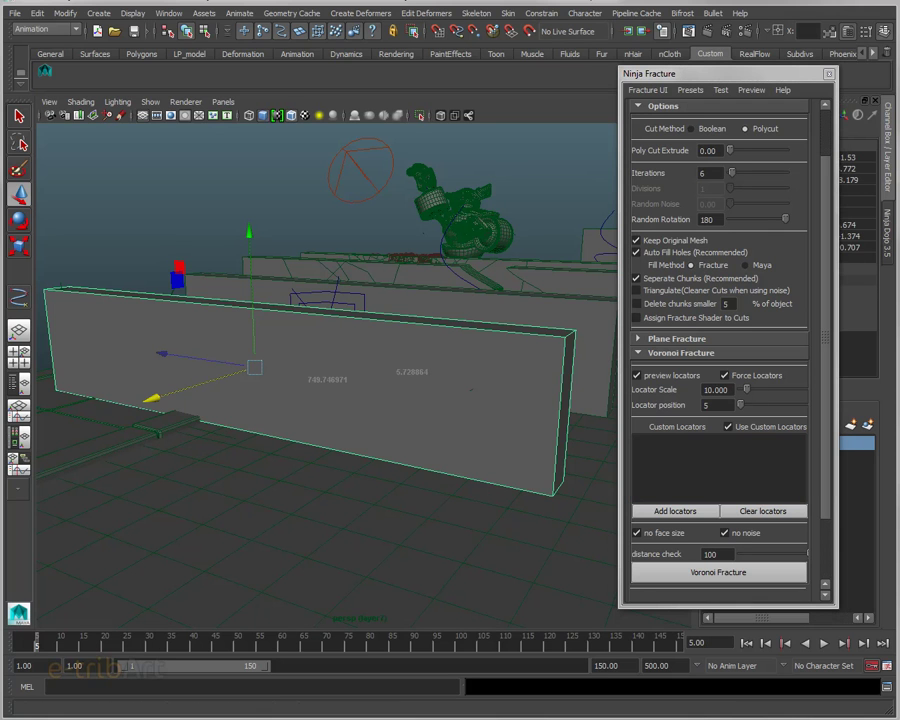
left_click_drag(868, 77, 616, 49)
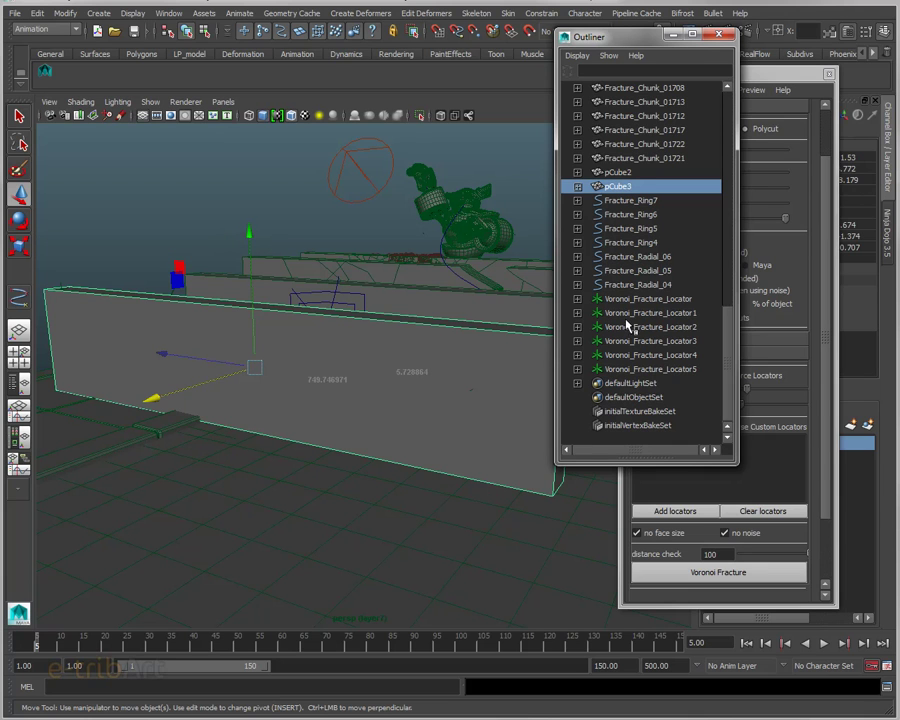
Step: Isolate pCube3 with its six Voronoi locators in the viewport, shown in wireframe
left_click_drag(630, 303, 624, 371, "ctrl")
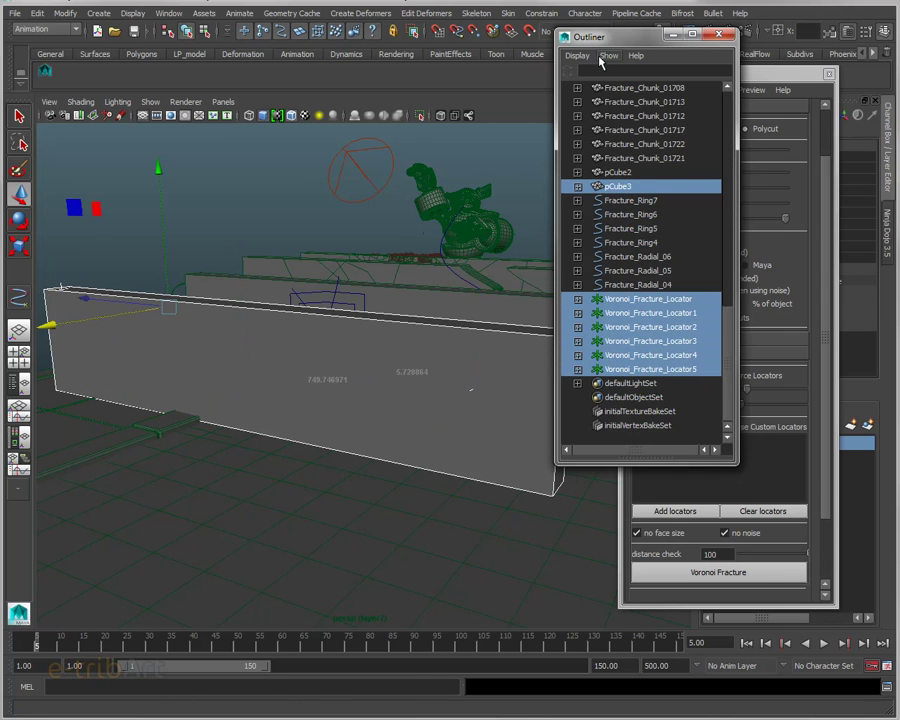
left_click(719, 34)
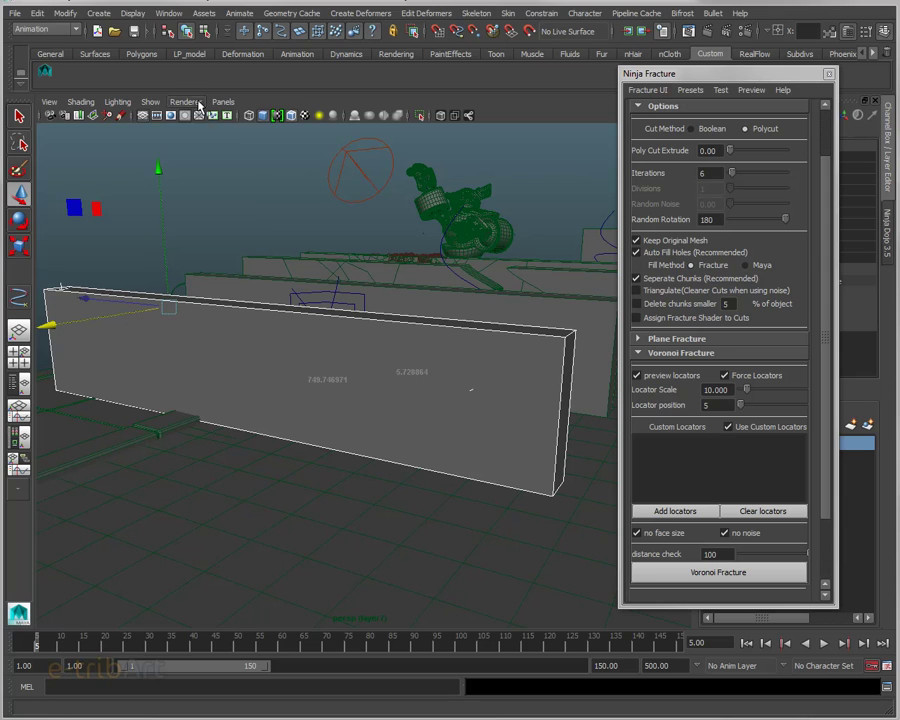
left_click(150, 101)
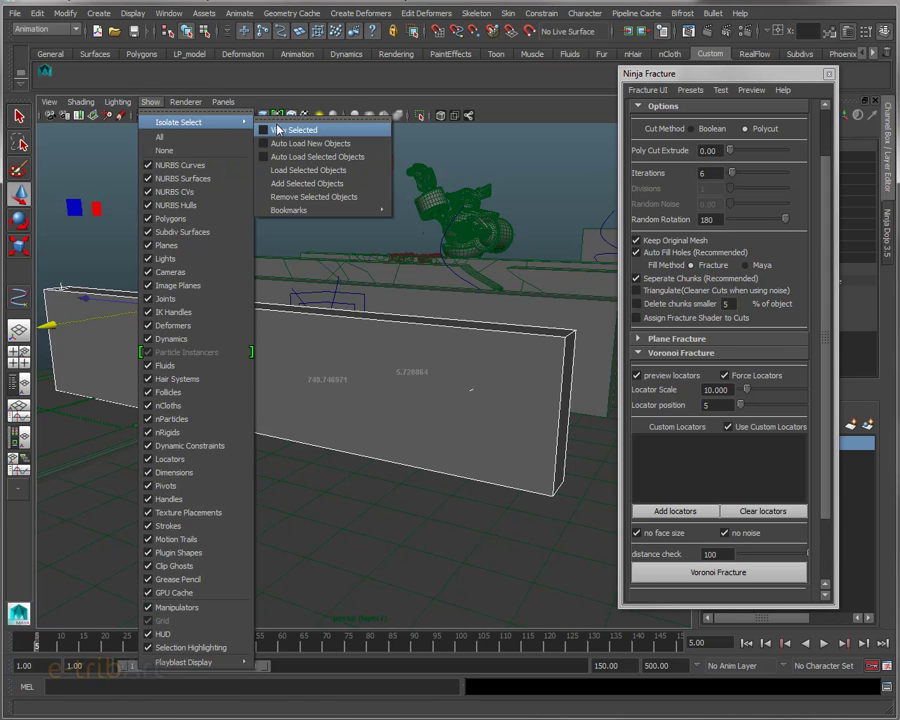
left_click(275, 130)
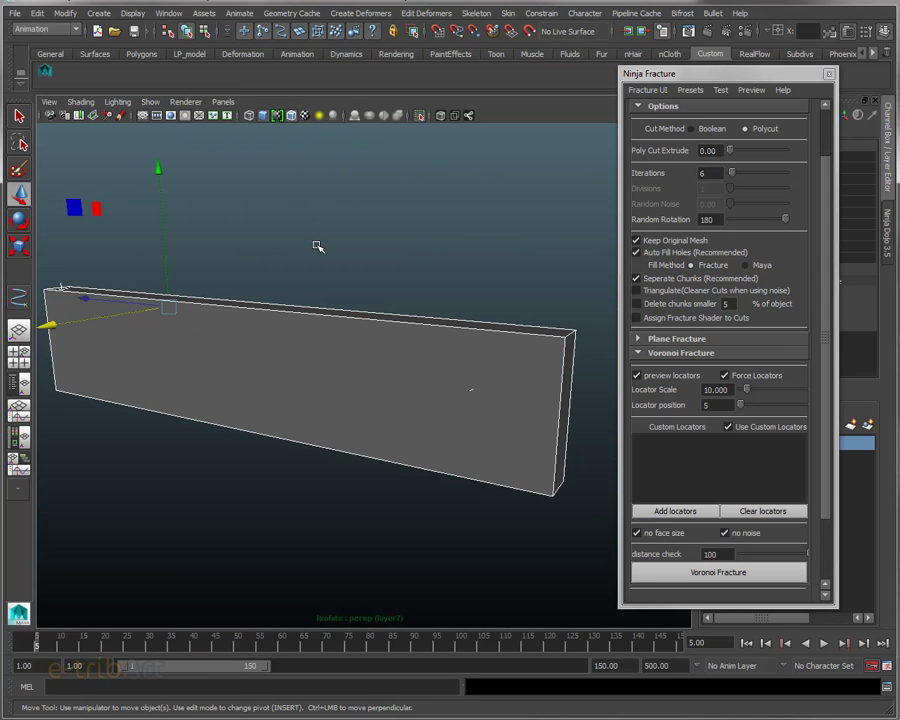
key("4")
mouse_move(258, 314)
left_mouse_down("alt")
mouse_move(313, 306)
mouse_move(287, 290)
left_mouse_up("alt")
Step: Frame and select the wireframe wall, turn it to face the camera, and zoom in
left_click(329, 246)
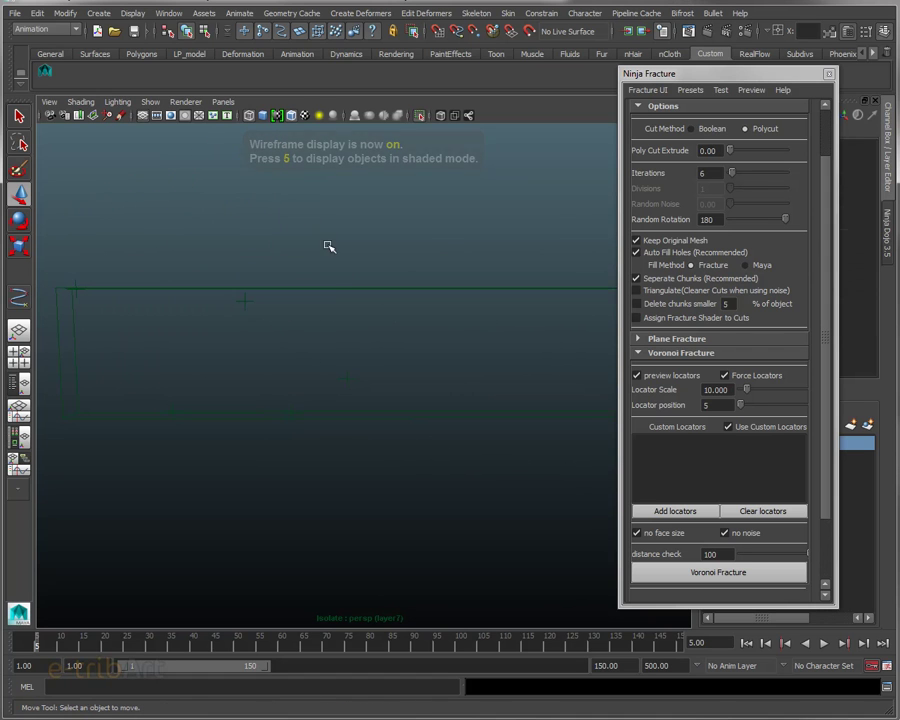
key("f")
mouse_move(124, 267)
left_mouse_down()
mouse_move(250, 372)
mouse_move(617, 474)
mouse_move(554, 464)
mouse_move(520, 472)
mouse_move(544, 468)
left_mouse_up()
middle_click_drag(496, 480, 410, 440, "alt")
left_click_drag(410, 440, 436, 434, "alt")
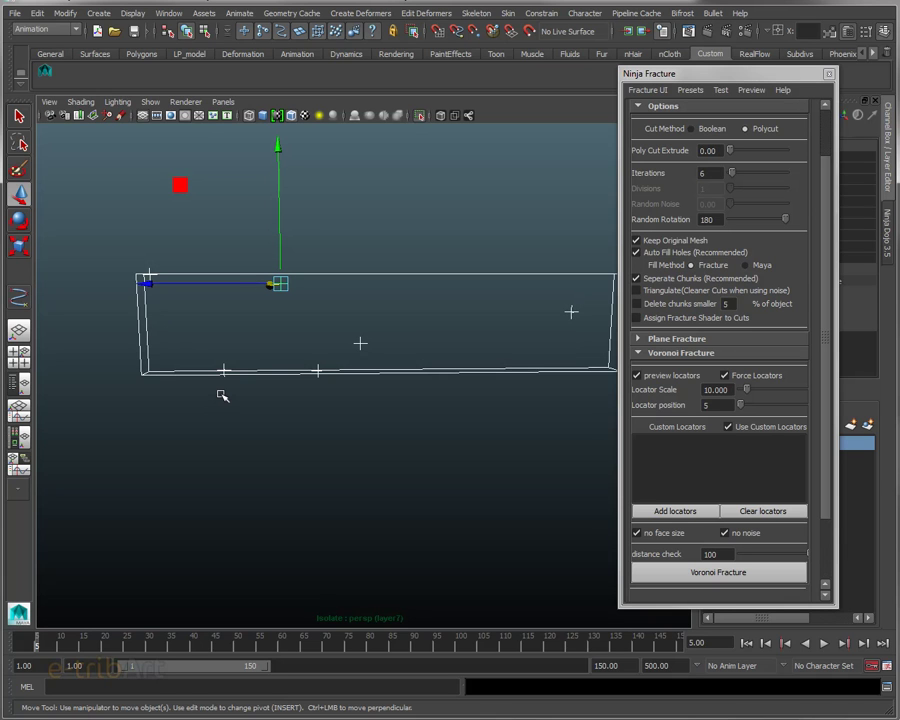
mouse_move(220, 392)
middle_mouse_down("alt")
mouse_move(236, 394)
mouse_move(273, 436)
mouse_move(262, 437)
middle_mouse_up("alt")
scroll(236, 394, "up", 3)
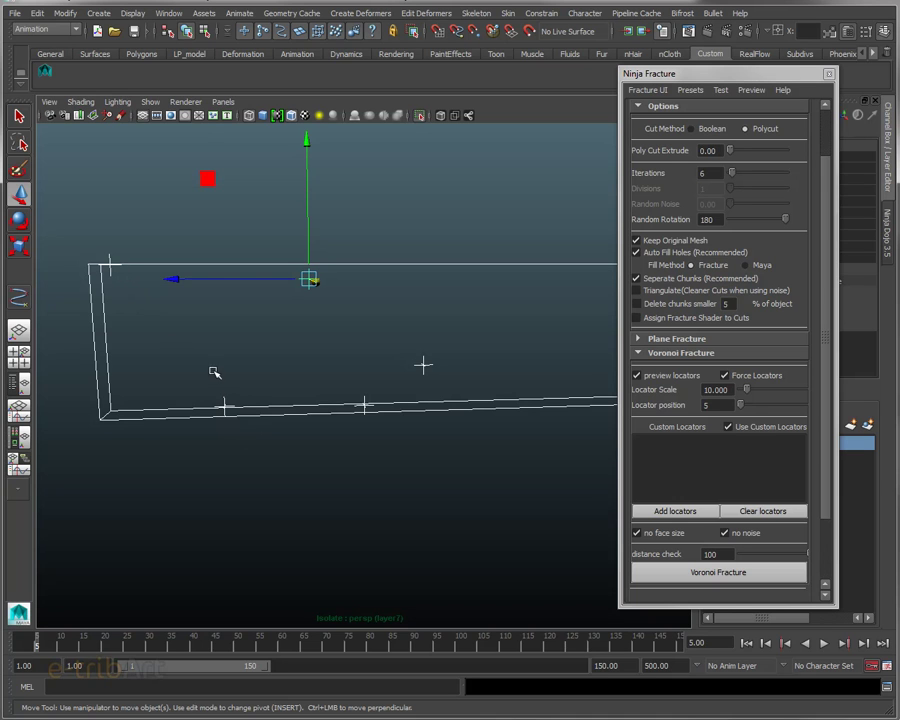
Step: Reselect the wall box so its locators show, then zoom and pan until they fill the view
mouse_move(307, 374)
left_mouse_down("alt")
mouse_move(285, 378)
mouse_move(297, 371)
left_mouse_up("alt")
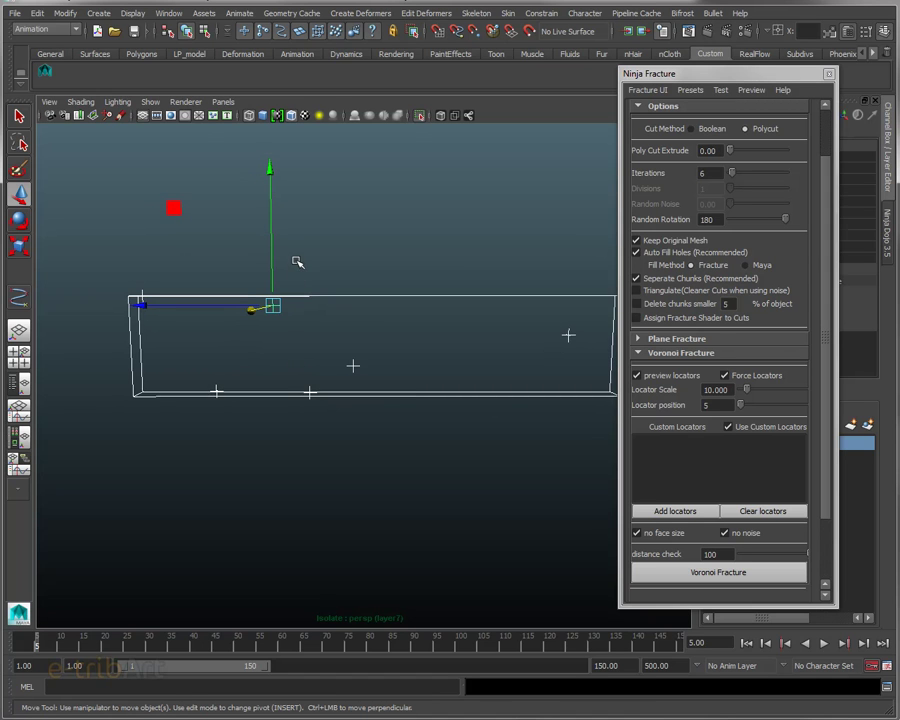
left_click(276, 306)
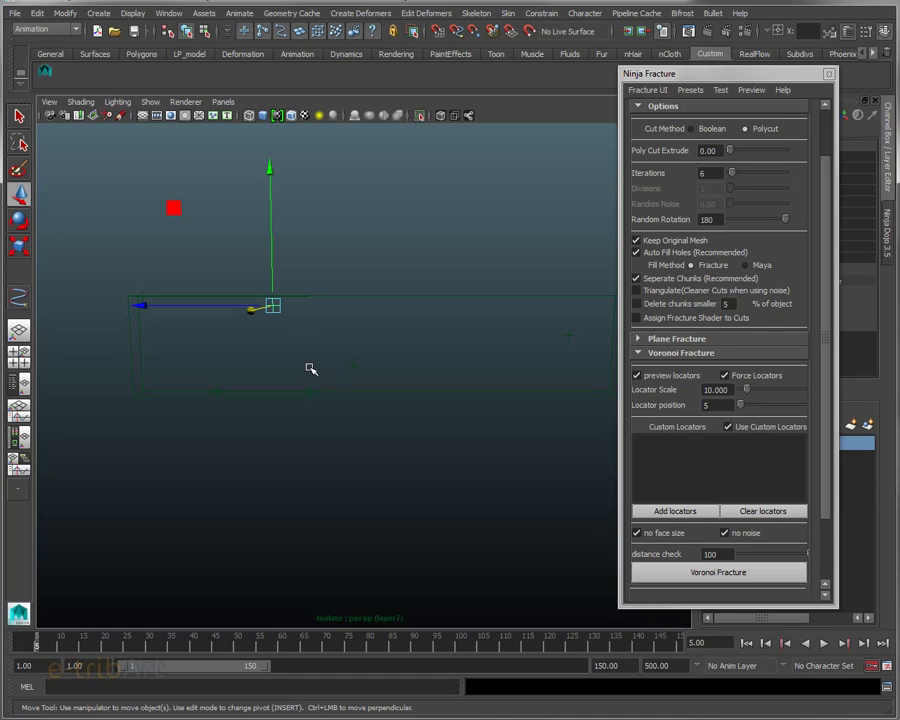
mouse_move(312, 368)
left_mouse_down("alt")
mouse_move(335, 364)
mouse_move(292, 350)
left_mouse_up("alt")
mouse_move(172, 296)
left_mouse_down()
mouse_move(572, 400)
mouse_move(569, 410)
left_mouse_up()
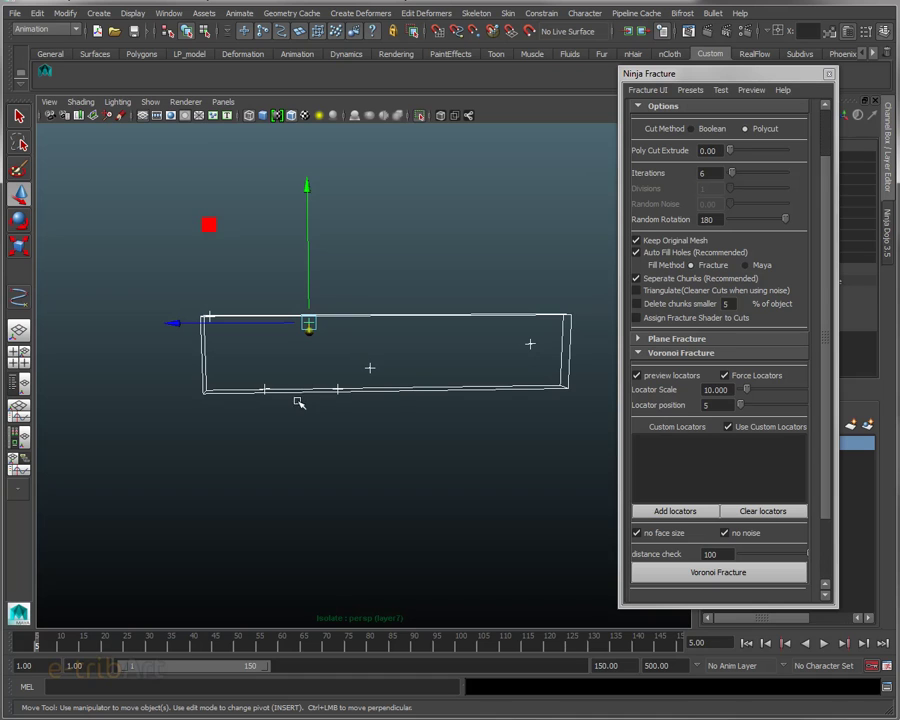
scroll(307, 391, "up", 2)
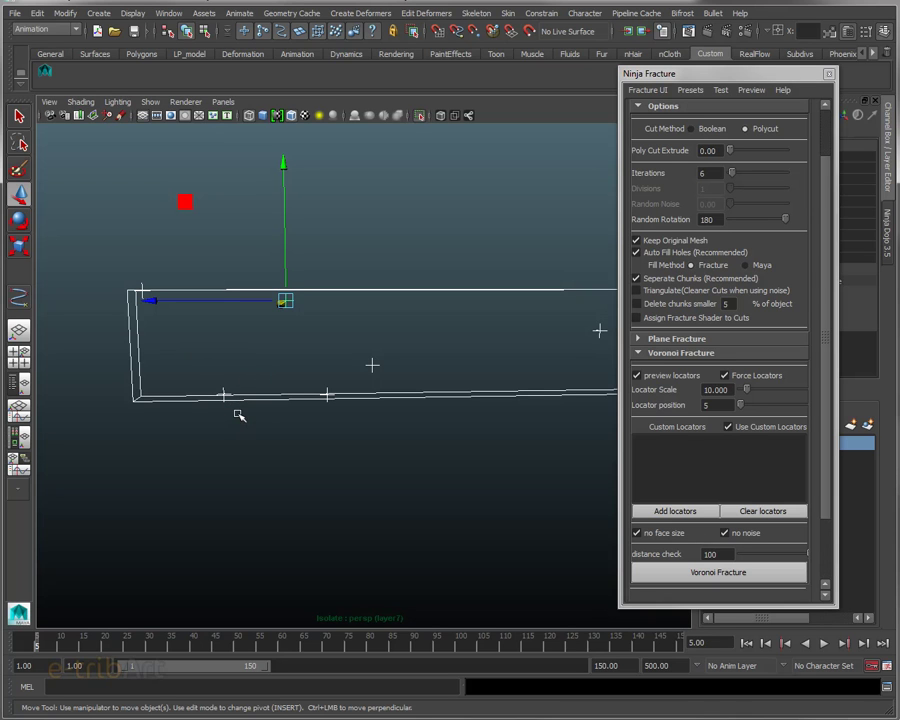
middle_click_drag(398, 372, 316, 381, "alt")
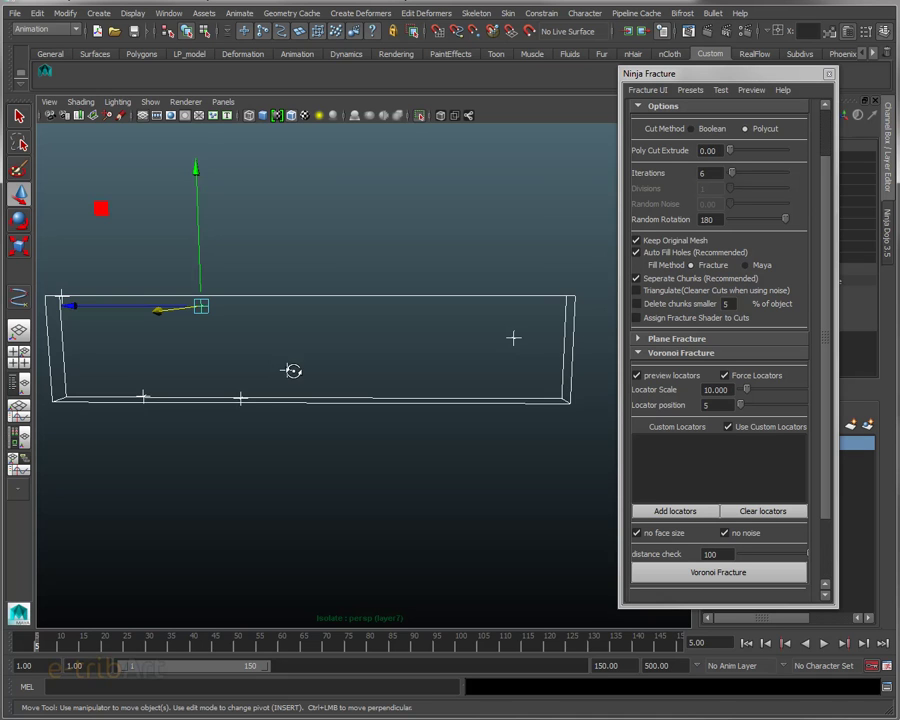
left_click_drag(292, 371, 303, 369, "alt")
Step: Raise one Voronoi locator toward the wall's top edge, then reselect the wall and its locators
left_click(303, 366)
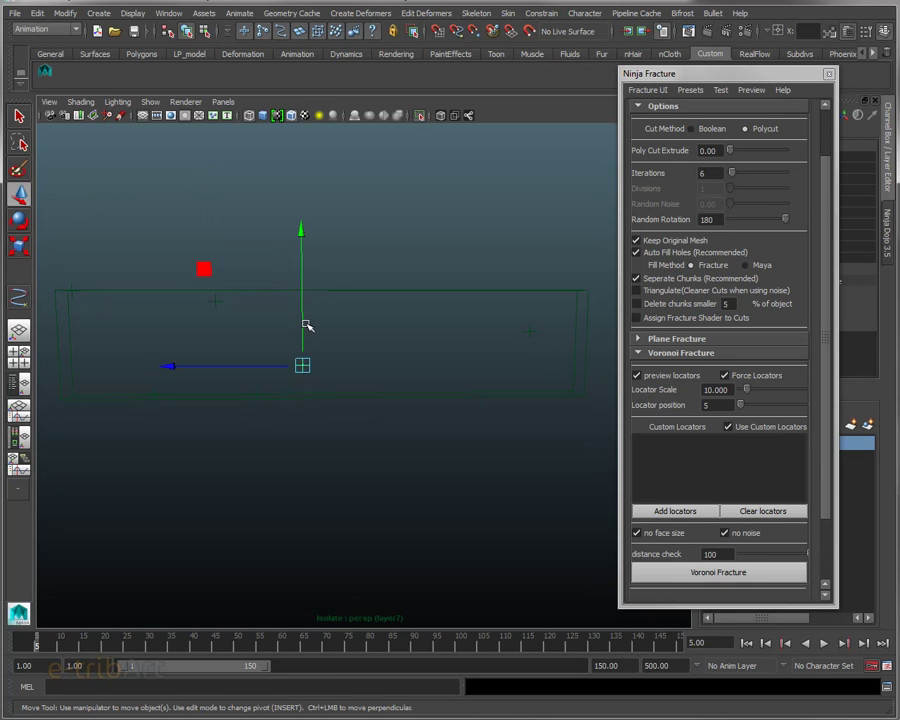
left_click_drag(302, 322, 310, 265)
left_click_drag(186, 269, 297, 312)
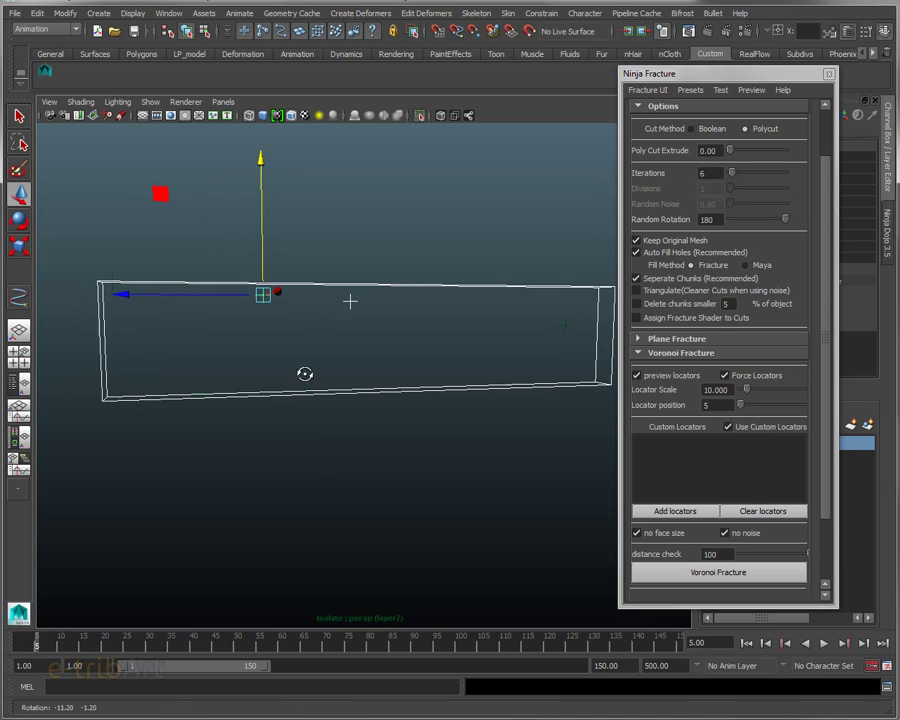
left_click_drag(296, 372, 310, 370, "alt")
mouse_move(555, 330)
left_mouse_down("alt")
mouse_move(461, 348)
mouse_move(258, 340)
left_mouse_up("alt")
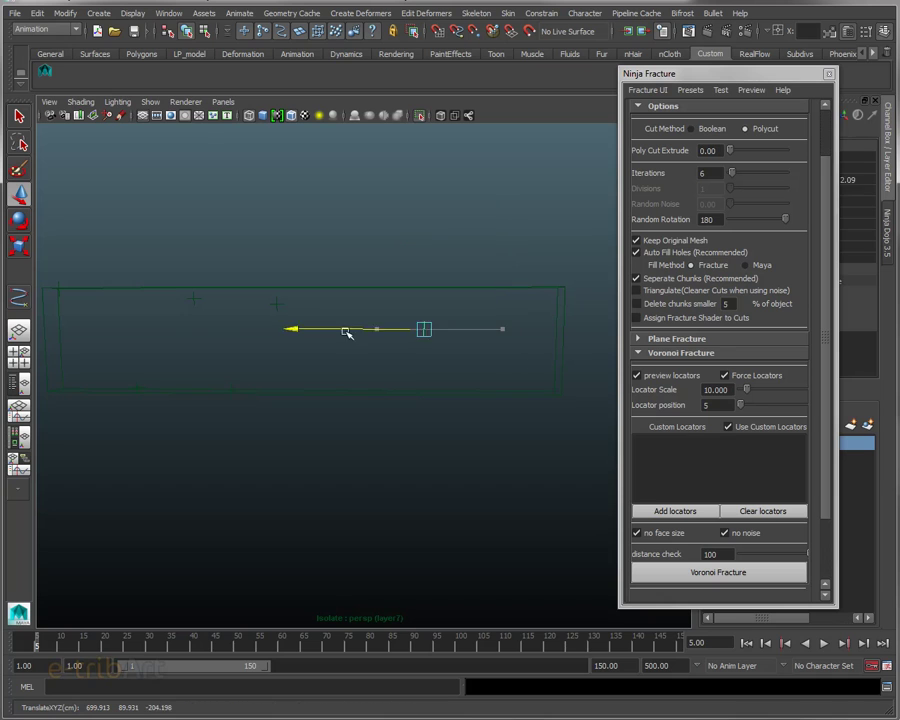
left_click(403, 281)
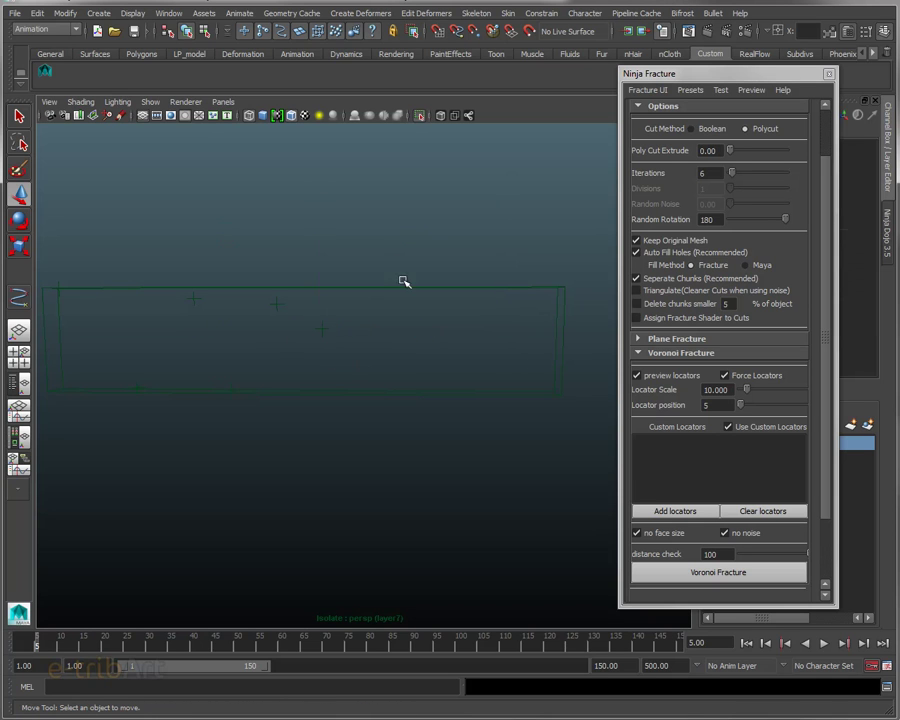
middle_click_drag(90, 270, 186, 272, "alt")
mouse_move(101, 244)
left_mouse_down()
mouse_move(314, 412)
mouse_move(451, 429)
left_mouse_up()
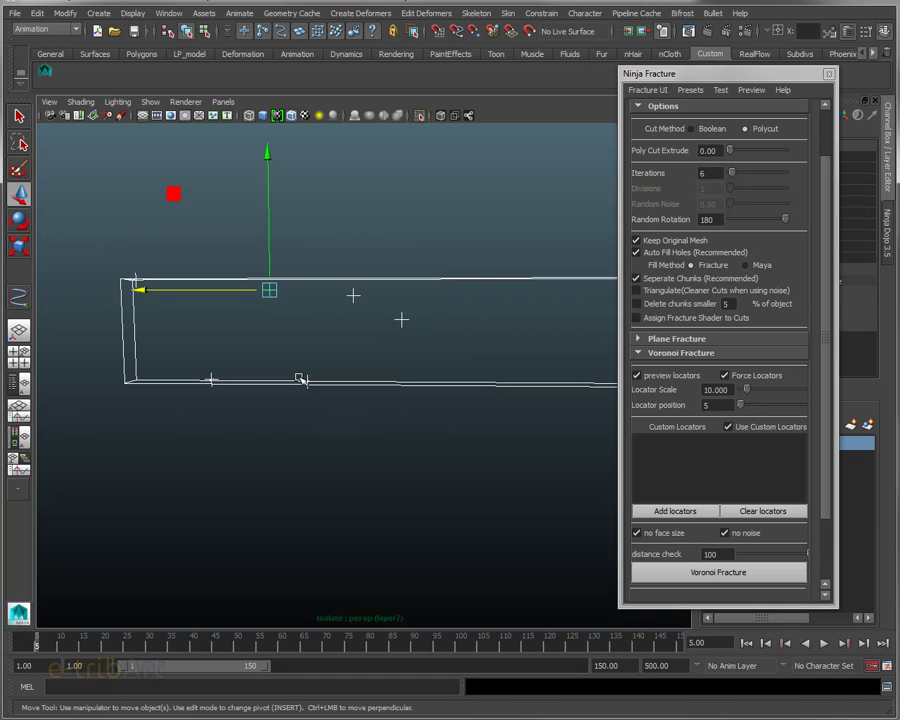
left_click(277, 305)
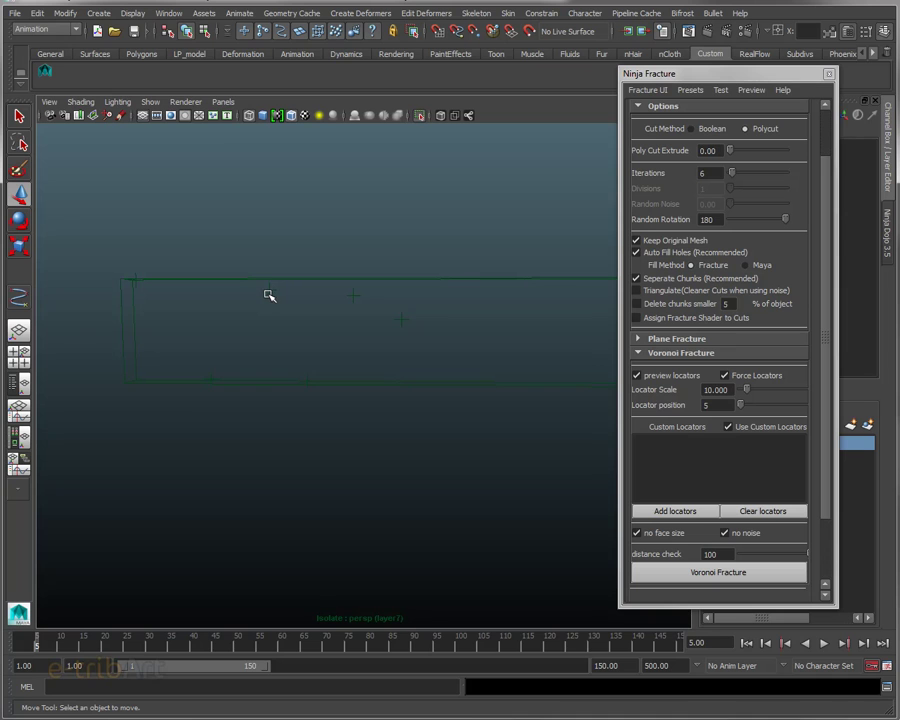
Step: Lower another Voronoi locator further inside the wall box
left_click(268, 295)
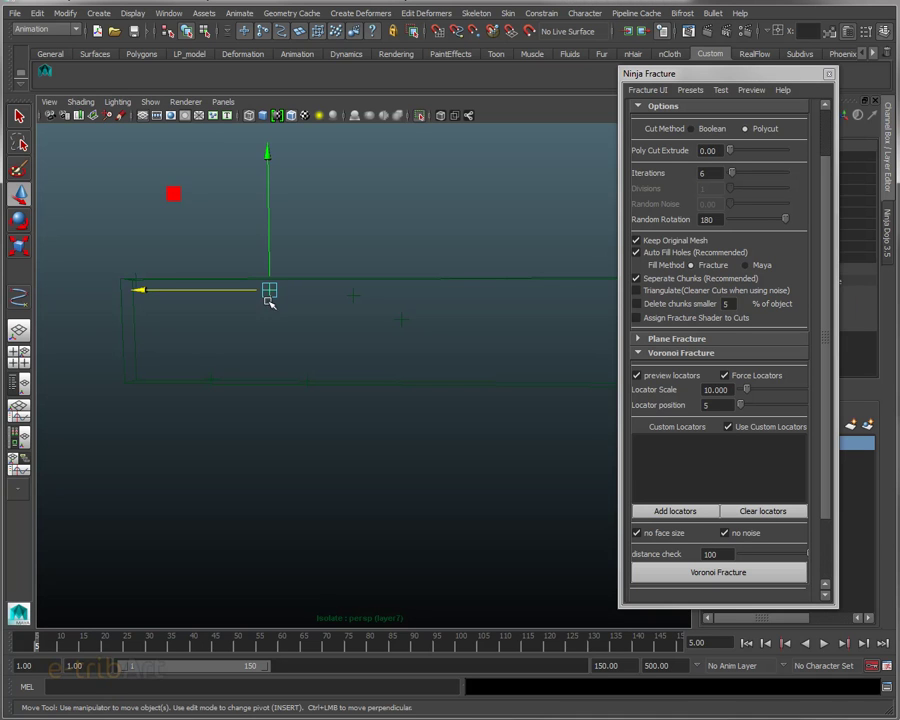
left_click_drag(266, 246, 268, 278)
left_click(300, 256)
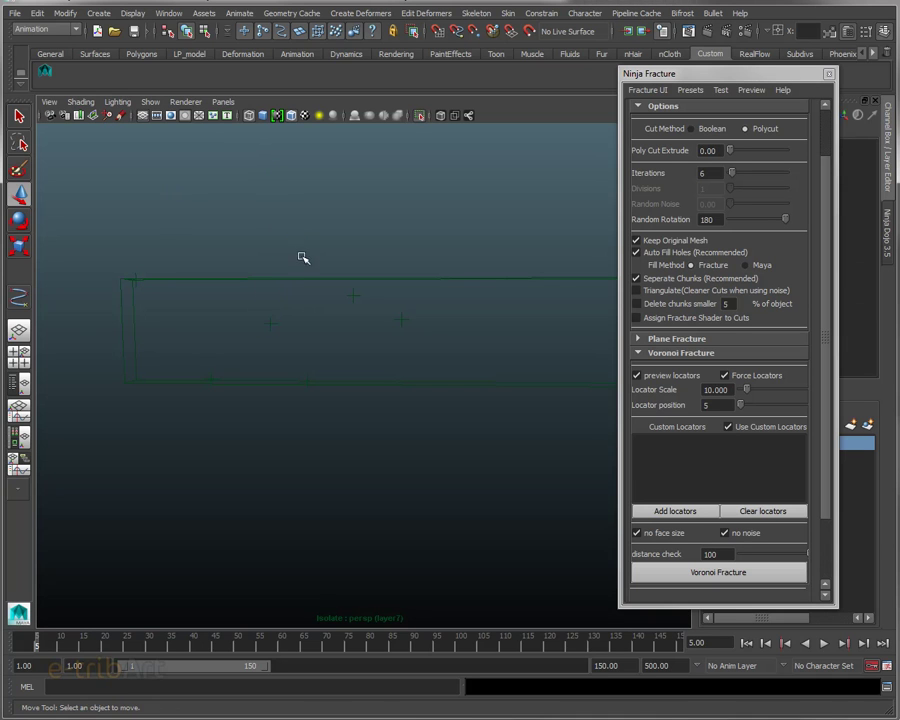
left_click_drag(95, 248, 456, 424)
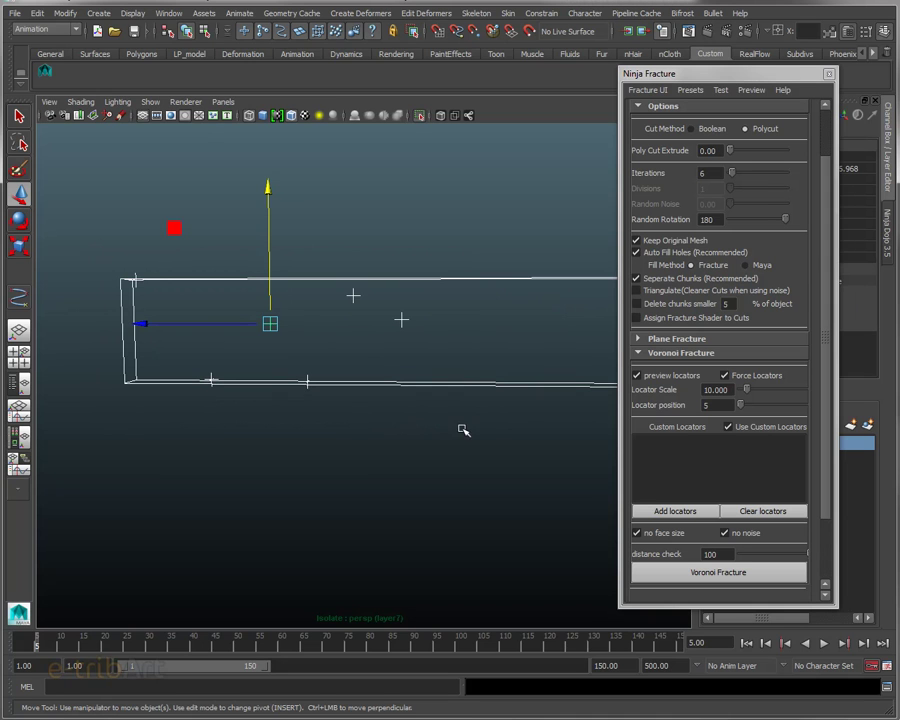
middle_click_drag(278, 416, 304, 416)
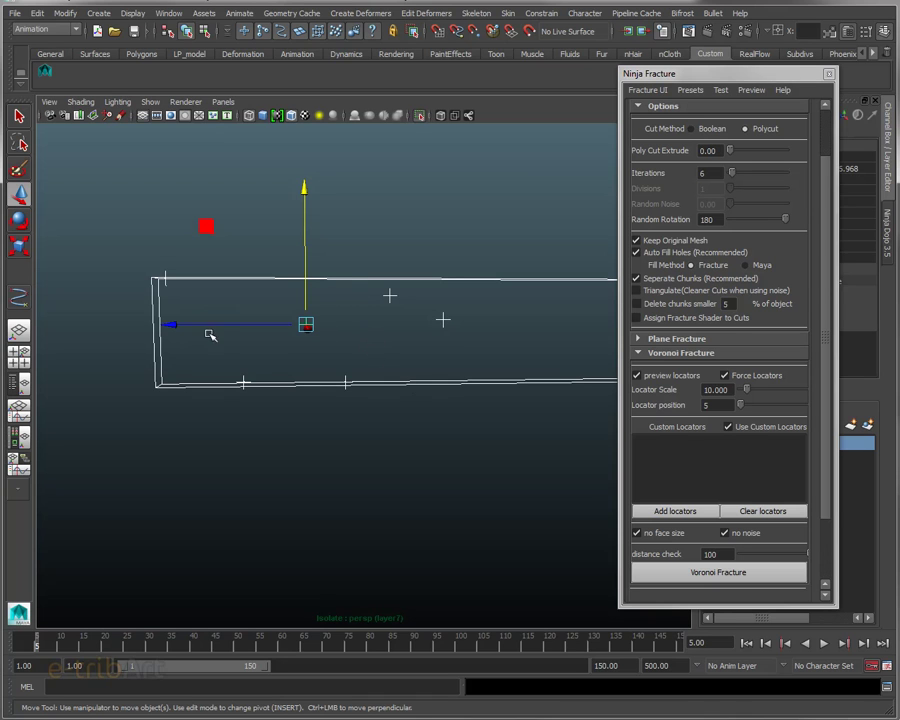
Step: Move the locator at the wall's left corner down and inward onto the wall face, then select the locators
left_click(167, 283)
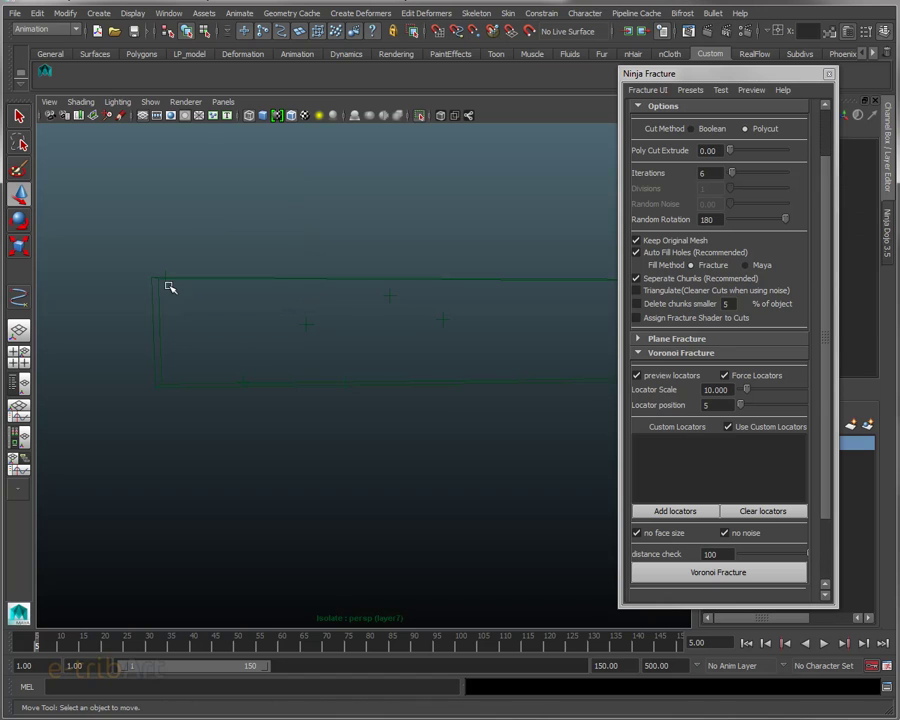
left_click(166, 288)
left_click_drag(166, 244, 166, 298)
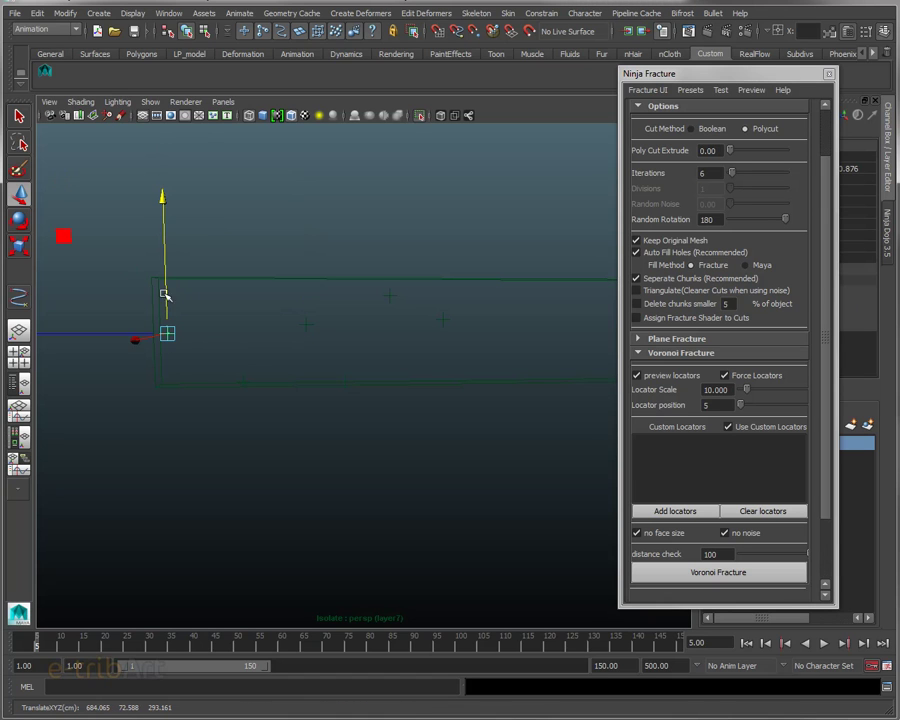
mouse_move(122, 333)
left_mouse_down()
mouse_move(186, 331)
mouse_move(230, 286)
left_mouse_up()
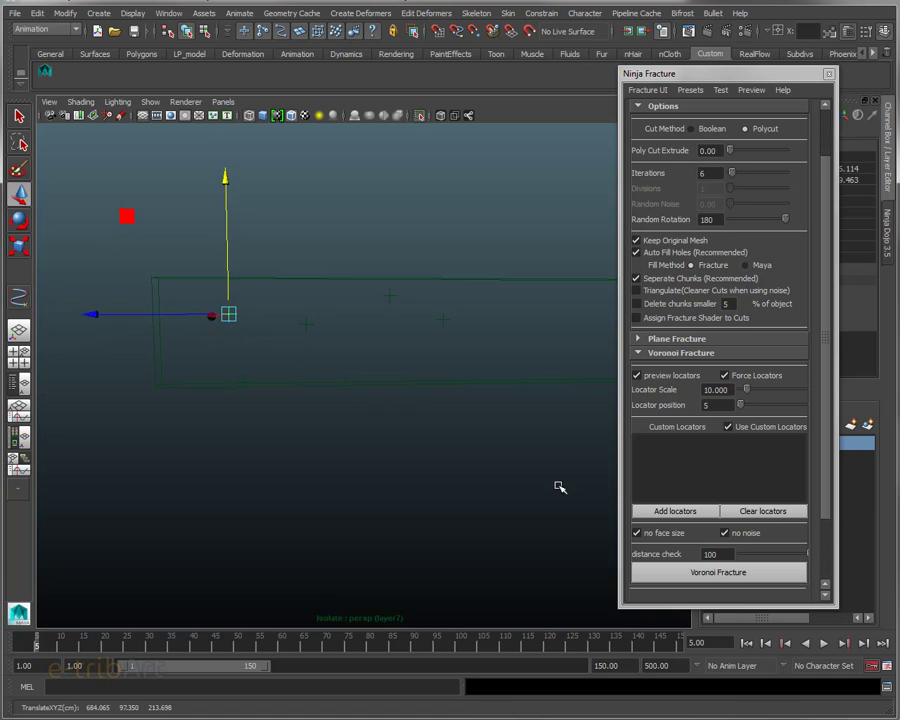
left_click_drag(228, 314, 306, 324)
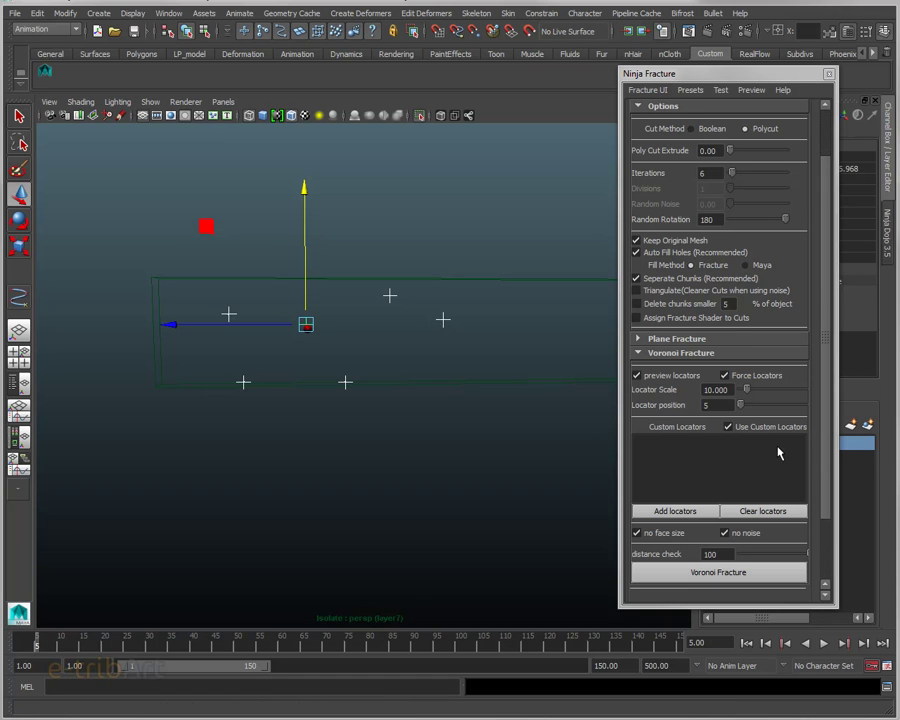
Step: Load the six selected locators into the Ninja Fracture custom locator list and select pCube3
left_click(677, 512)
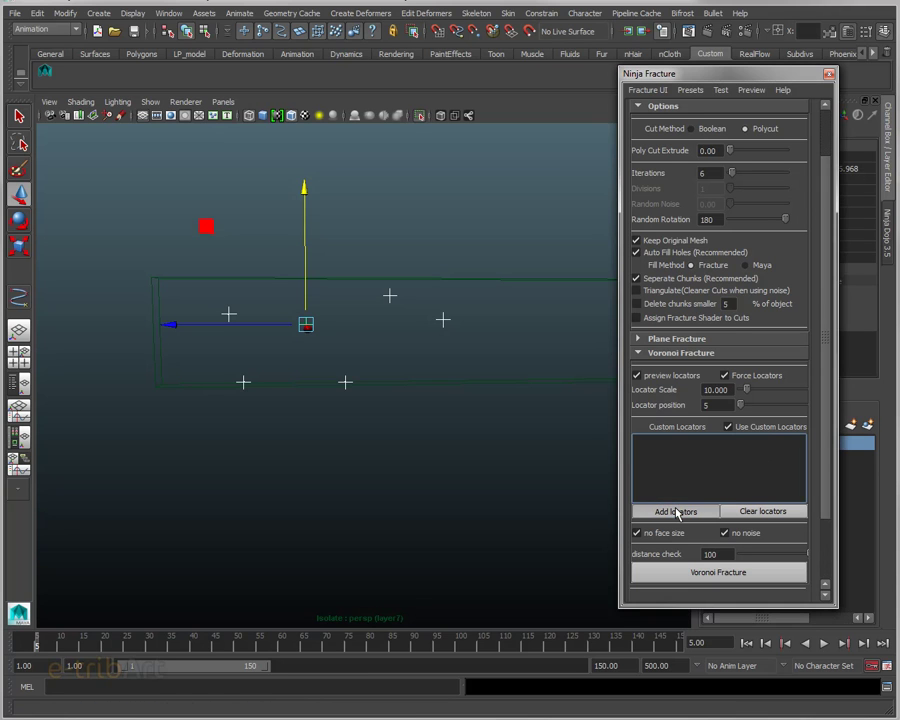
left_click(677, 512)
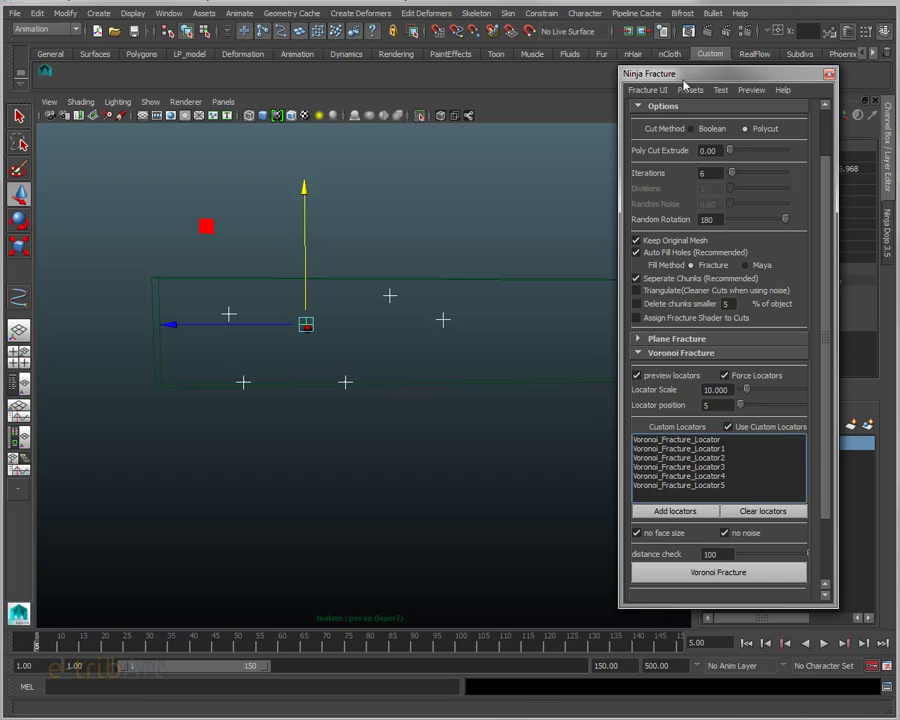
left_click(528, 280)
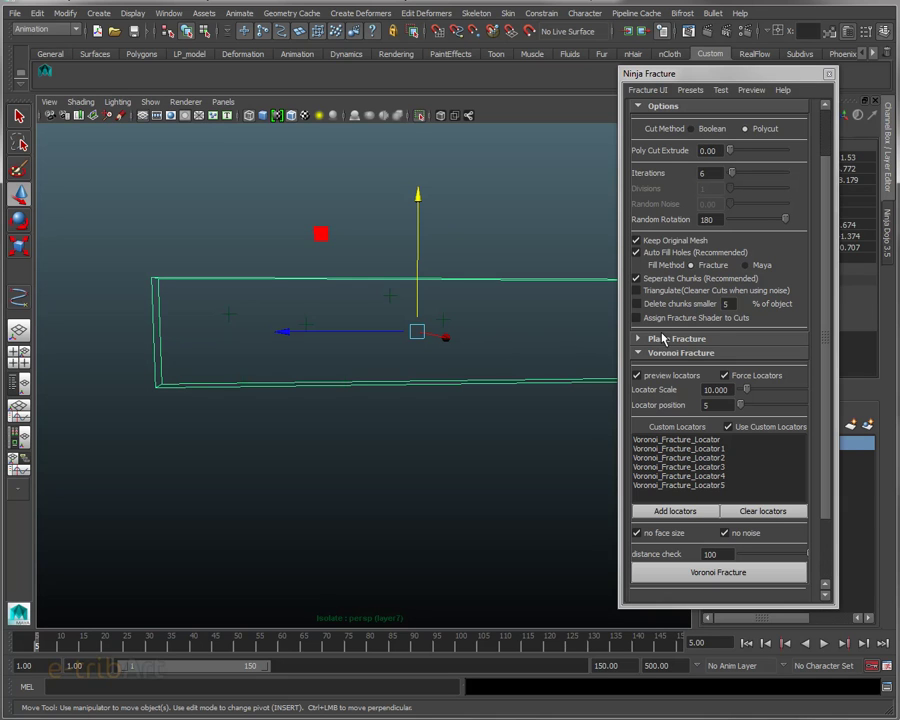
Step: Run Voronoi Fracture on pCube3 using the custom locators and orbit around the fractured box
left_click(721, 572)
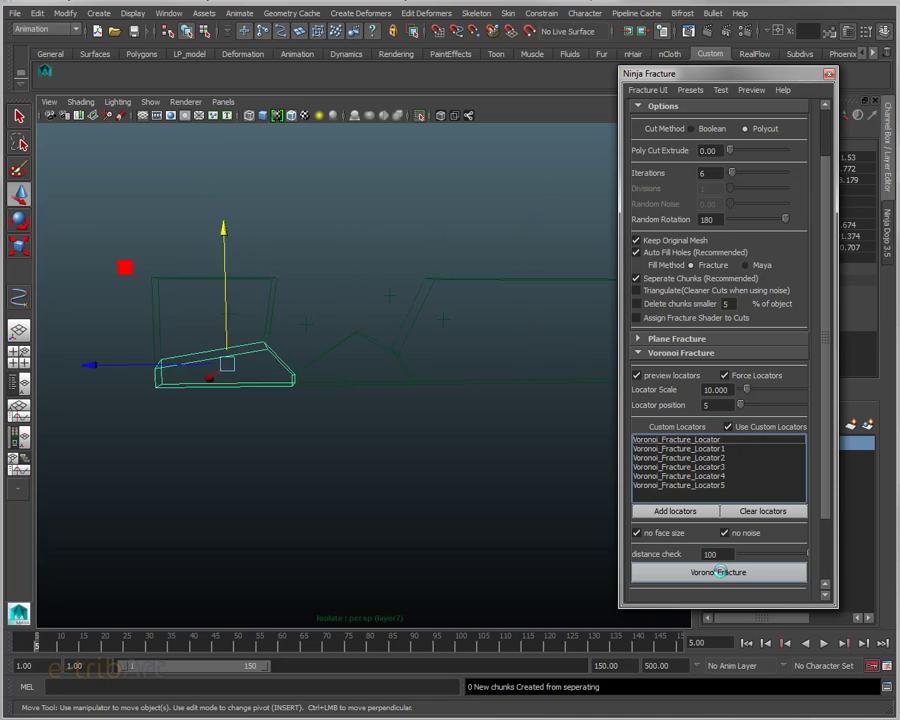
left_click_drag(420, 444, 412, 449, "alt")
mouse_move(99, 247)
left_mouse_down()
mouse_move(436, 398)
mouse_move(516, 418)
left_mouse_up()
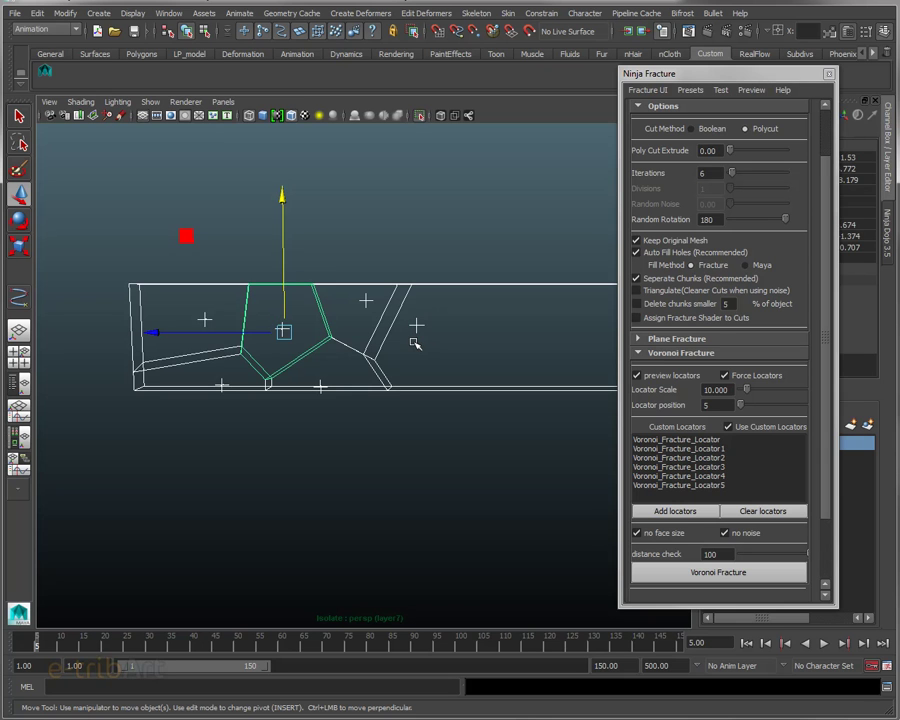
mouse_move(410, 350)
left_mouse_down("alt")
mouse_move(405, 360)
mouse_move(408, 353)
left_mouse_up("alt")
left_click_drag(262, 394, 273, 377, "alt")
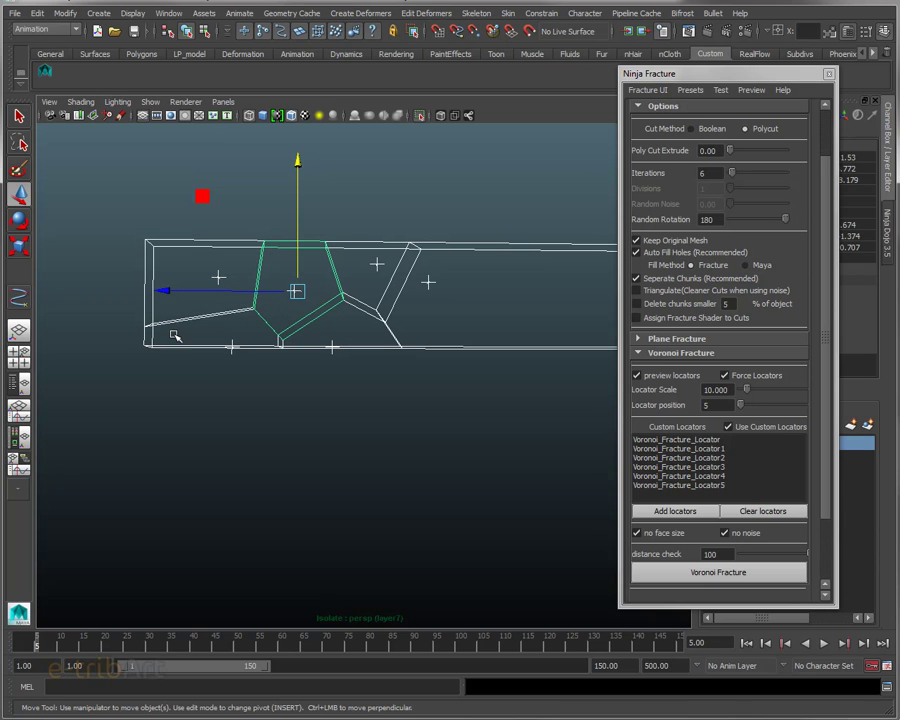
left_click_drag(168, 333, 240, 305)
left_click_drag(330, 330, 330, 331, "alt")
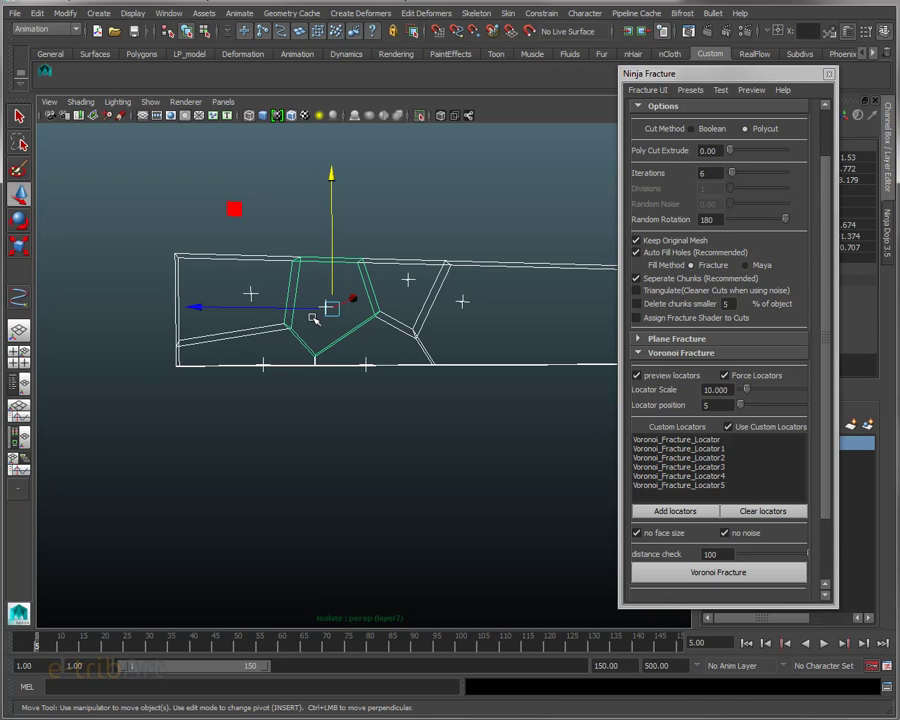
right_click_drag(322, 328, 398, 385, "alt")
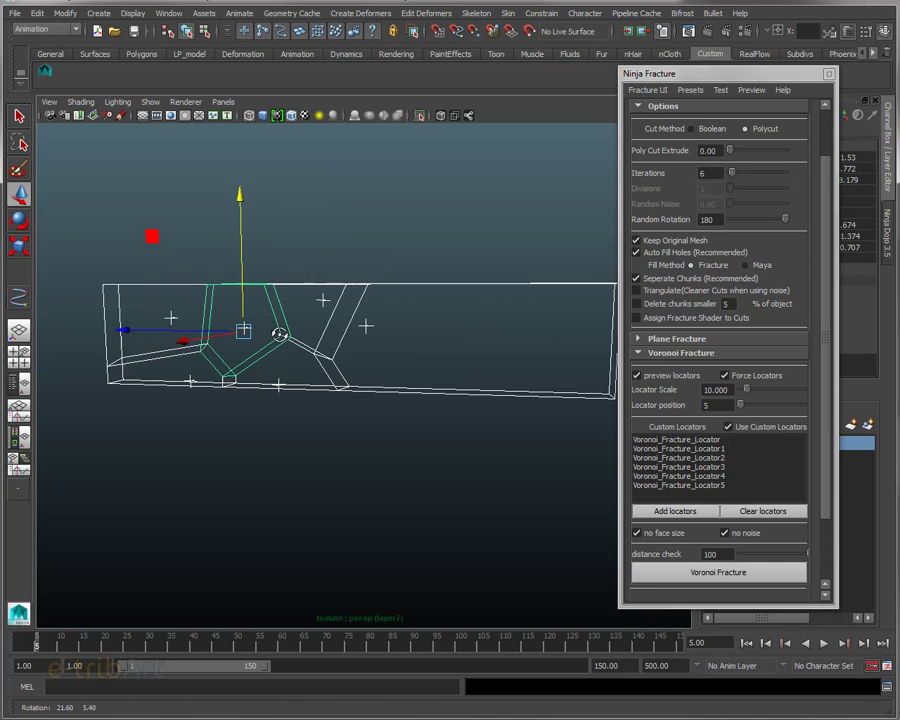
middle_click_drag(398, 385, 358, 354, "alt")
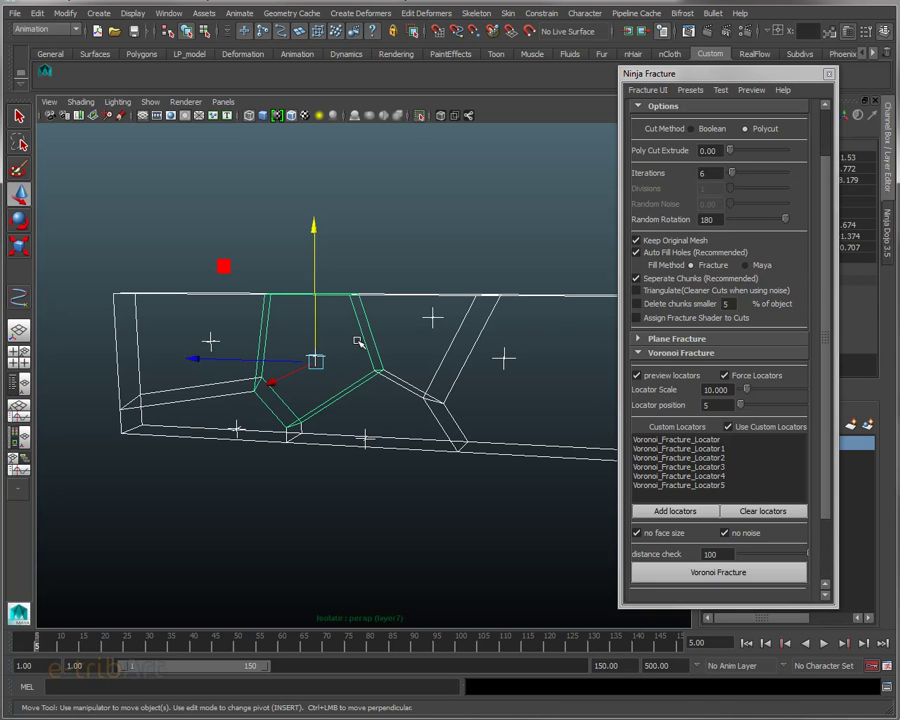
mouse_move(378, 405)
left_mouse_down("alt")
mouse_move(410, 404)
mouse_move(404, 315)
left_mouse_up("alt")
Step: Switch to shaded display and click through the left, middle and right chunks to inspect them
left_click(305, 373)
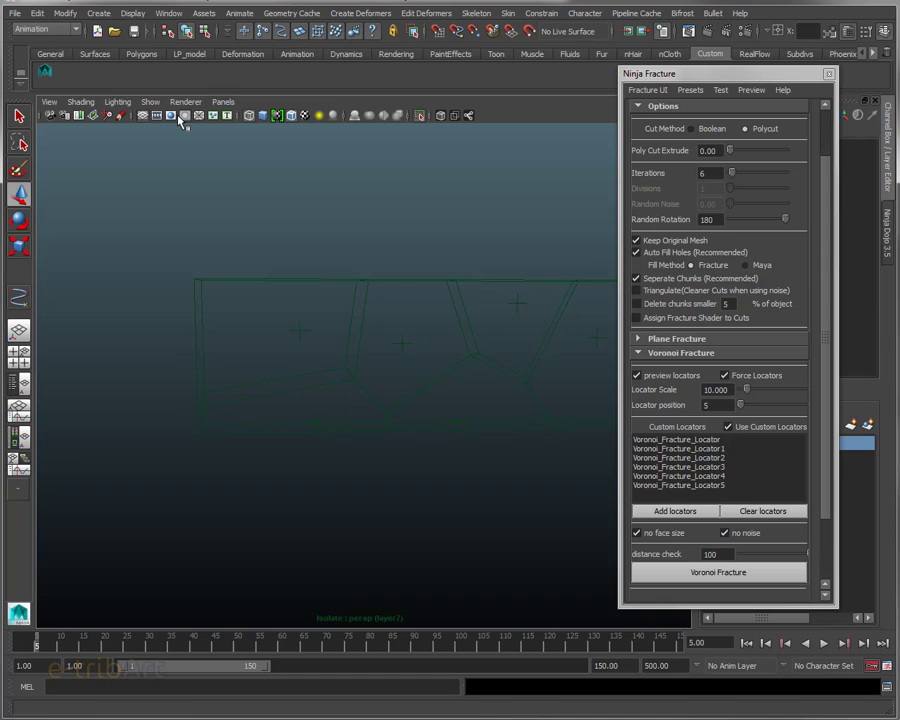
left_click(179, 118)
left_click_drag(406, 372, 164, 336, "alt")
left_click(190, 360)
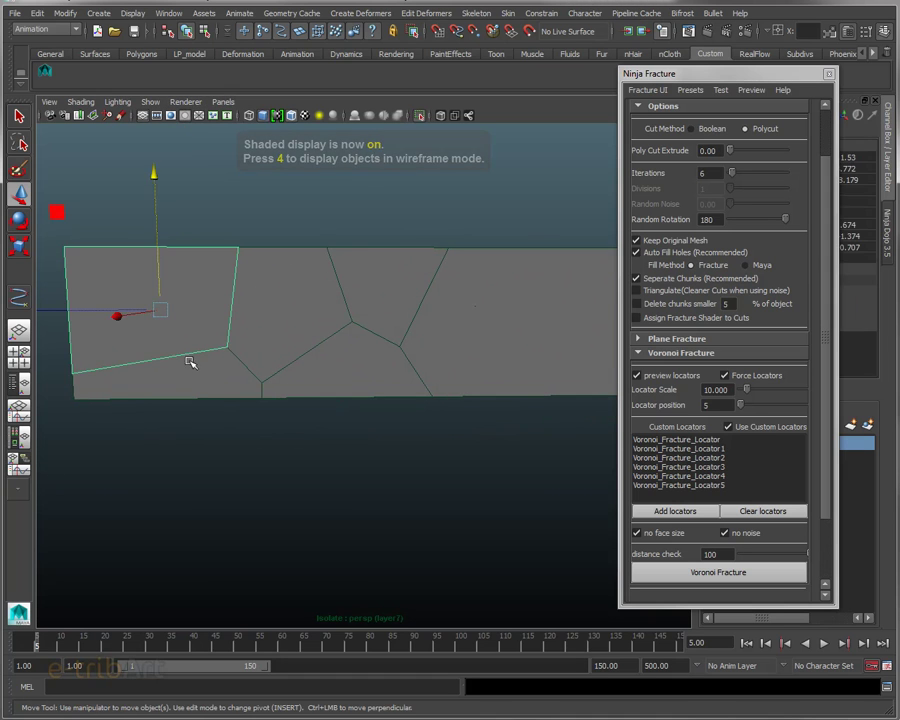
left_click(334, 386)
left_click(422, 300)
left_click(460, 332)
left_click(218, 375)
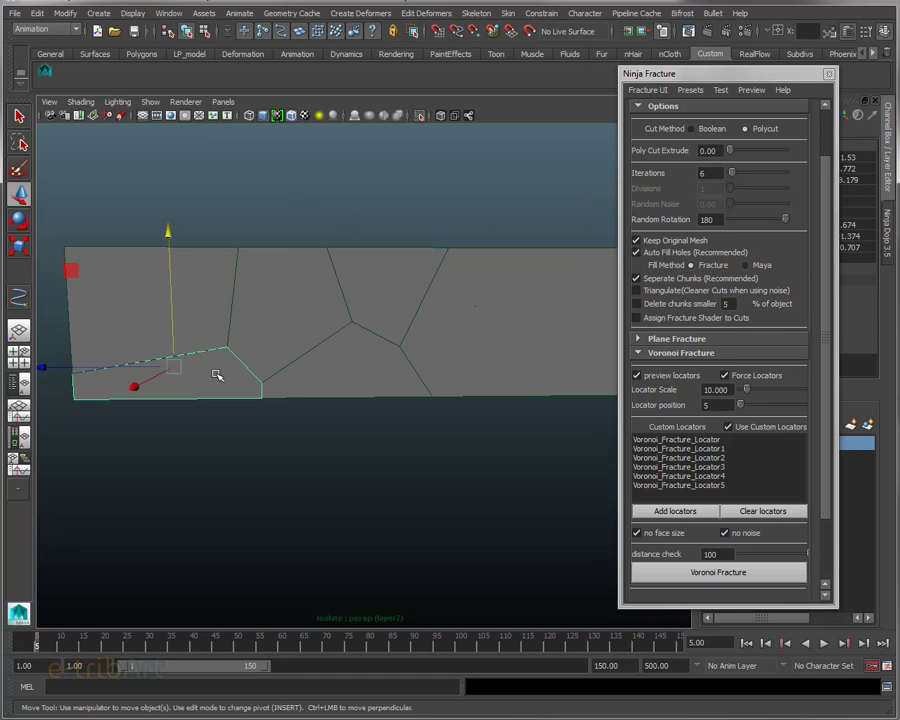
left_click(198, 313)
left_click(305, 350)
mouse_move(315, 346)
left_mouse_down("alt")
mouse_move(297, 365)
mouse_move(382, 326)
left_mouse_up("alt")
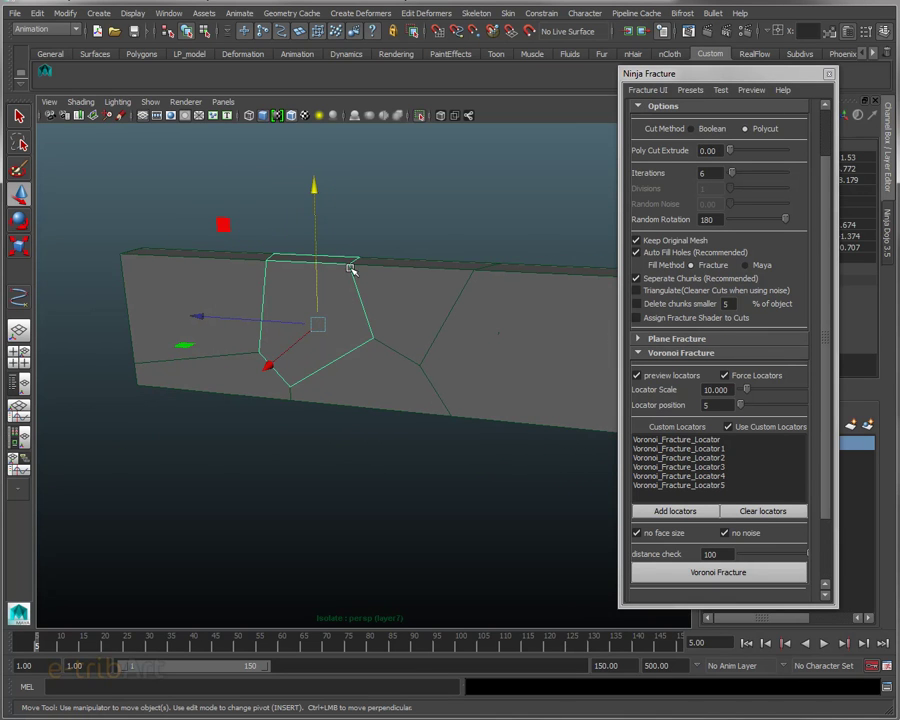
Step: Clear the custom locator list, turn off locator preview, and try Voronoi Fracture
left_click(748, 513)
left_click(748, 513)
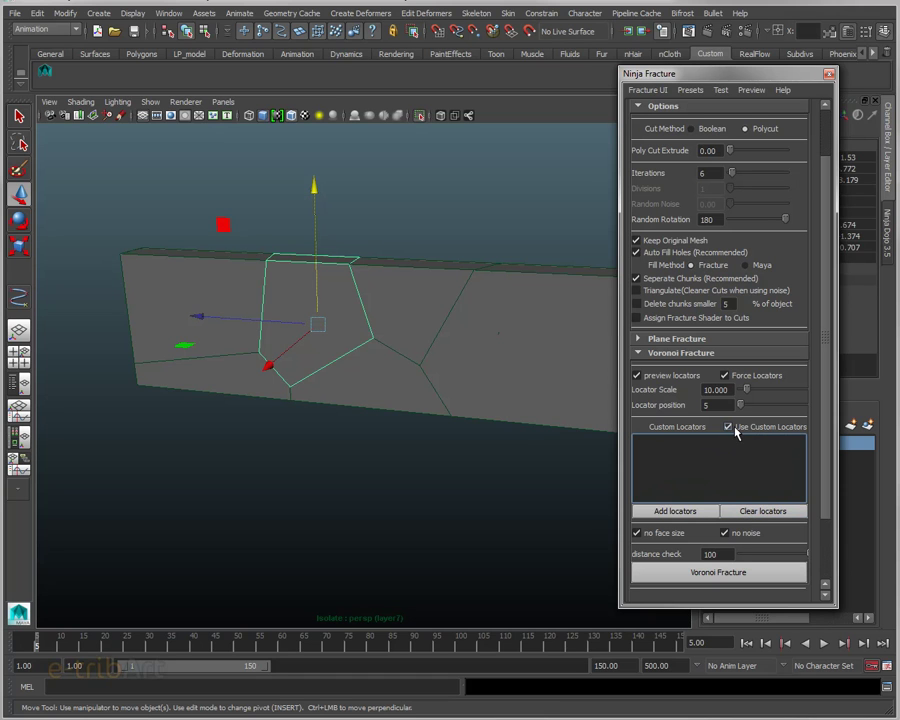
left_click(662, 376)
left_click(696, 575)
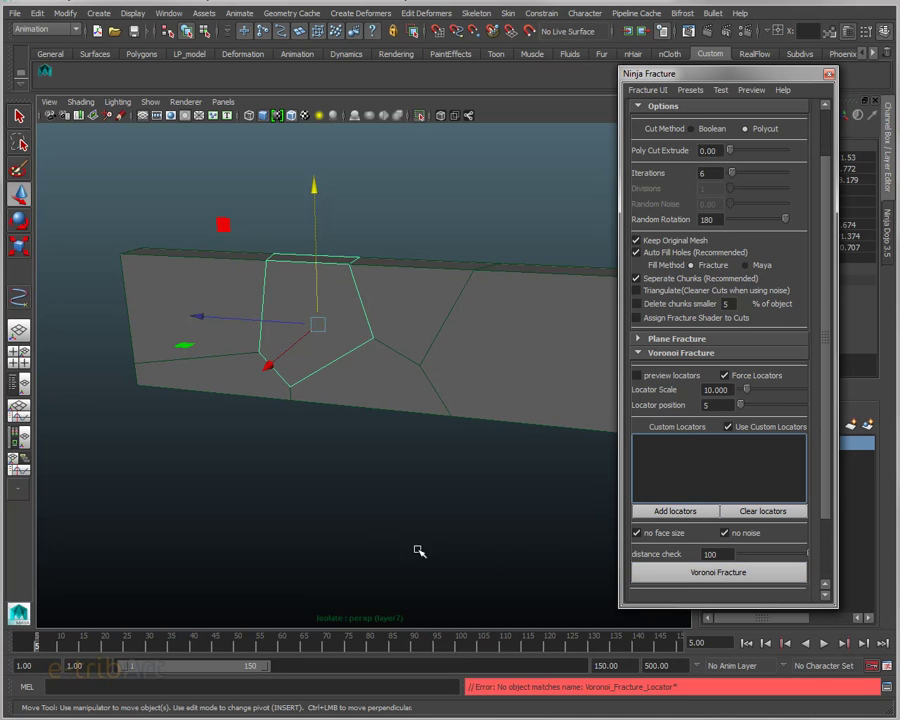
Step: Select a chunk, disable Use Custom Locators and Force Locators, and re-run Voronoi Fracture
left_click(356, 516)
left_click(318, 299)
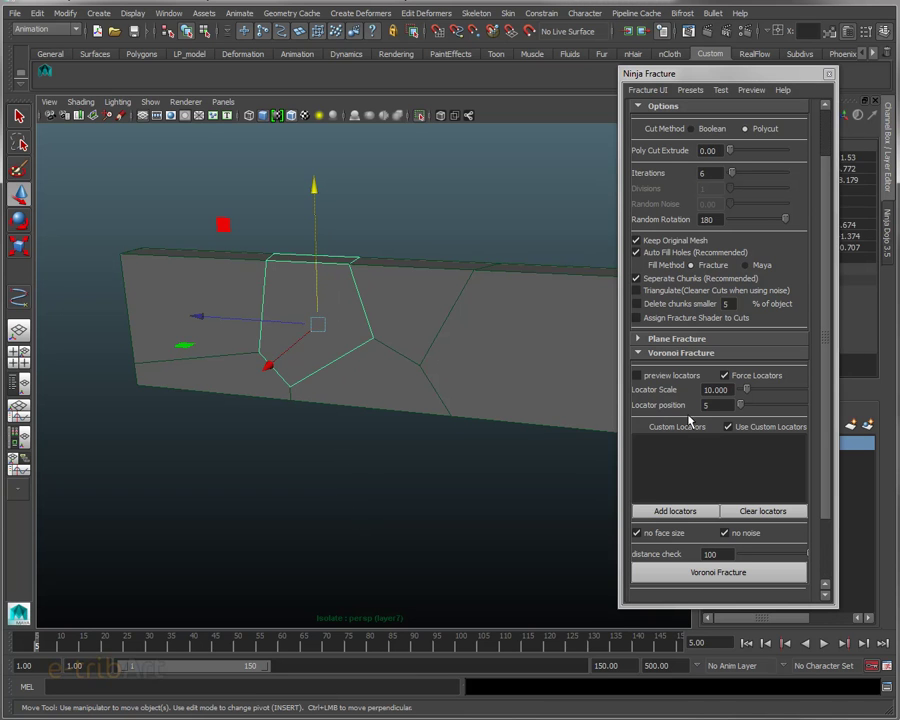
left_click(744, 436)
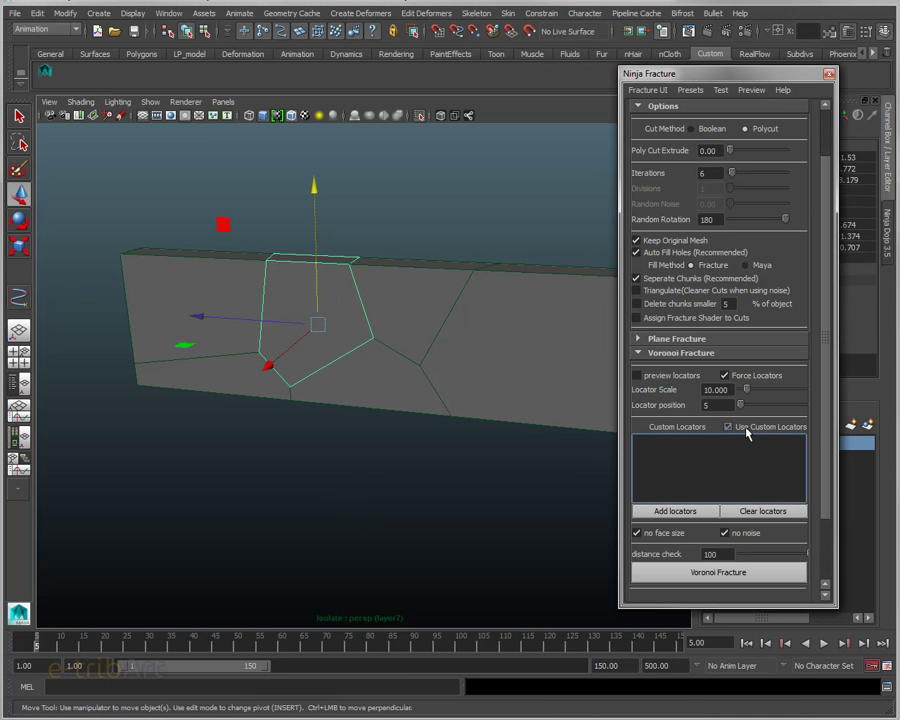
left_click(680, 577)
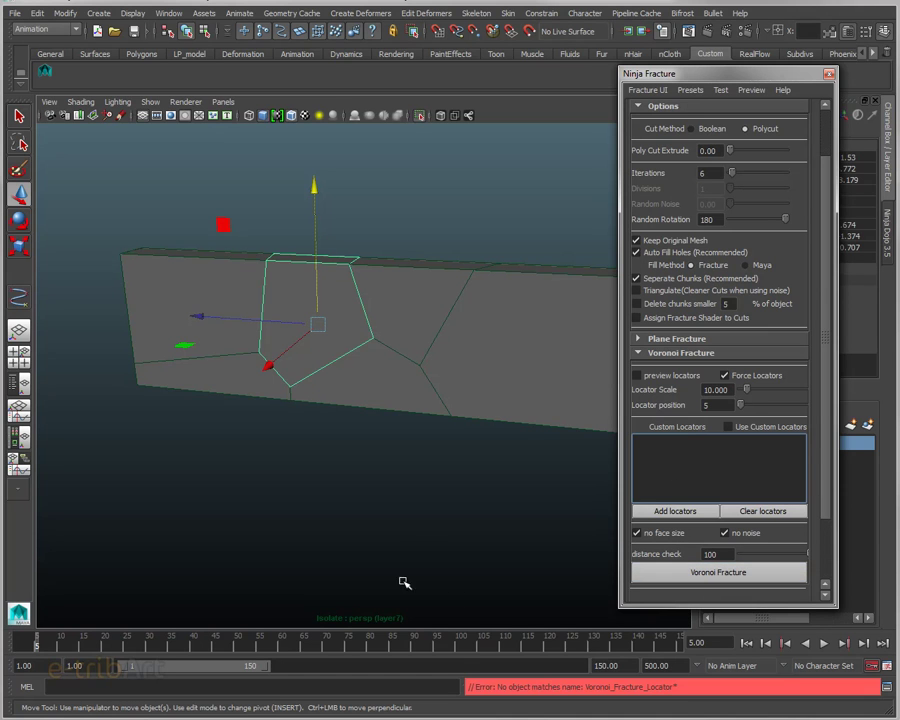
left_click(729, 372)
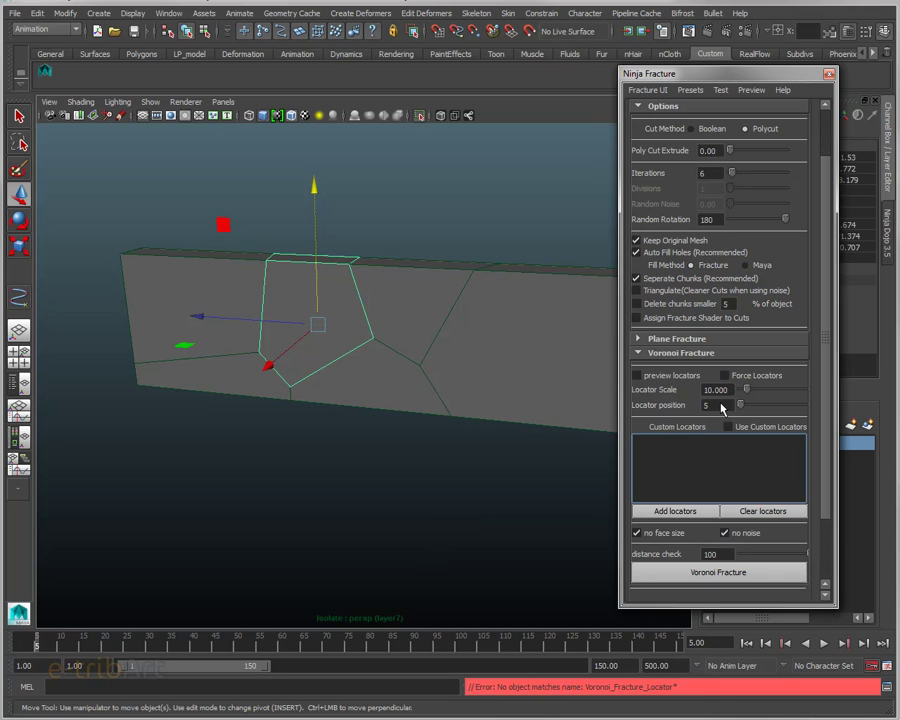
left_click(694, 575)
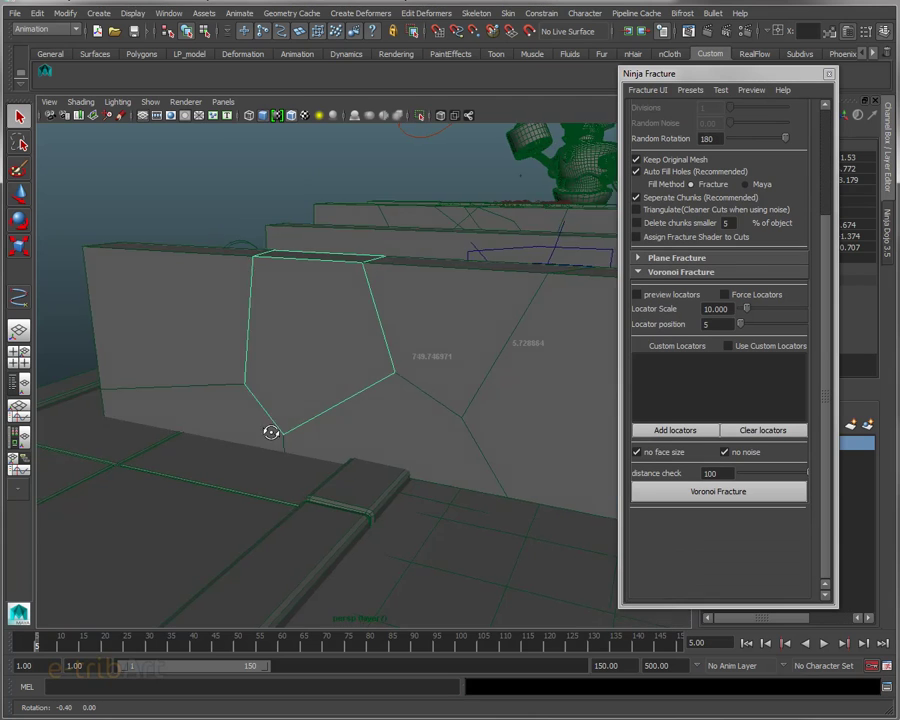
left_click_drag(271, 432, 270, 436, "alt")
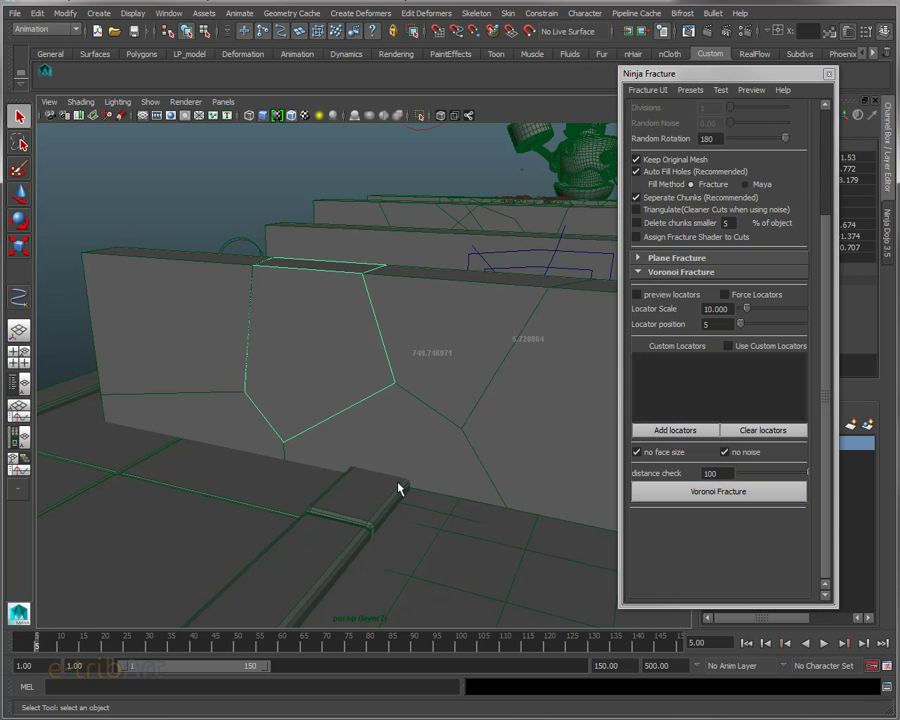
Step: Fracture the selected wall piece, then re-fracture the central cell and a neighbouring cell into smaller pieces
left_click(674, 495)
left_click(674, 494)
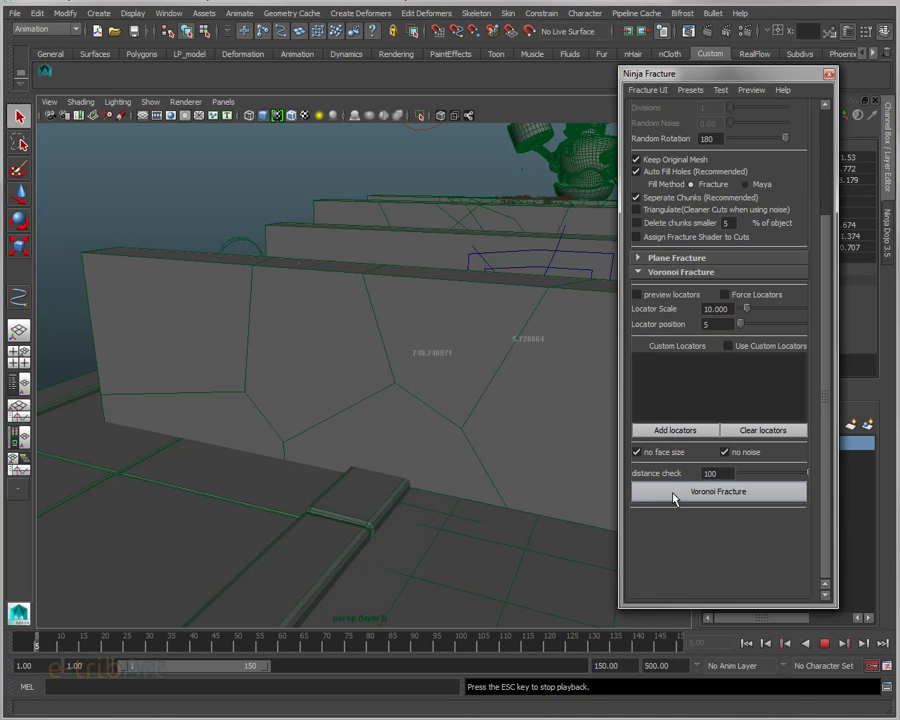
left_click_drag(323, 387, 366, 388, "alt")
left_click(422, 333)
left_click(680, 490)
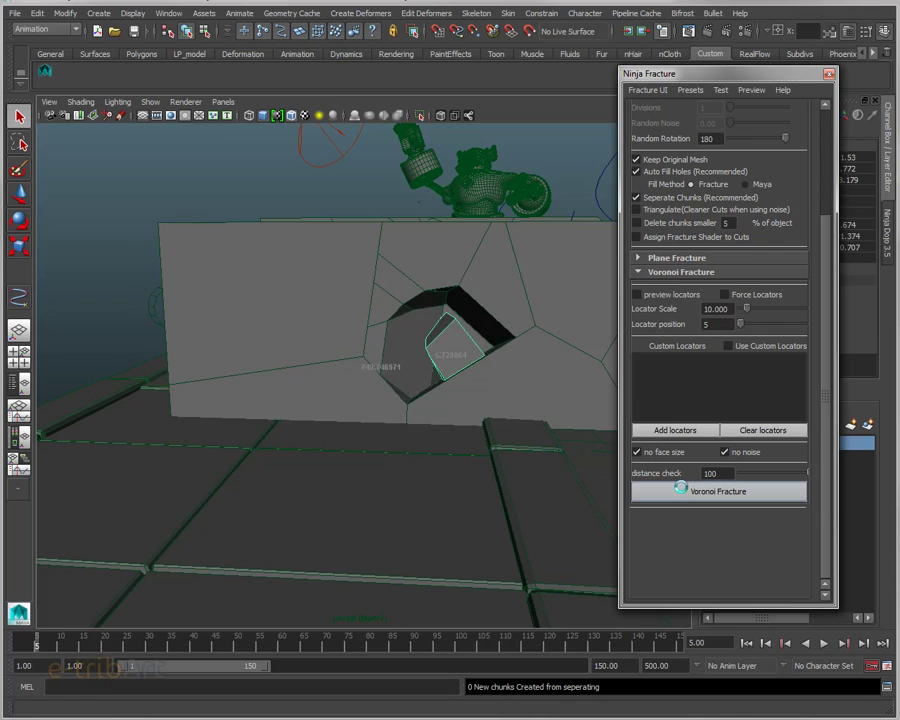
left_click(424, 328)
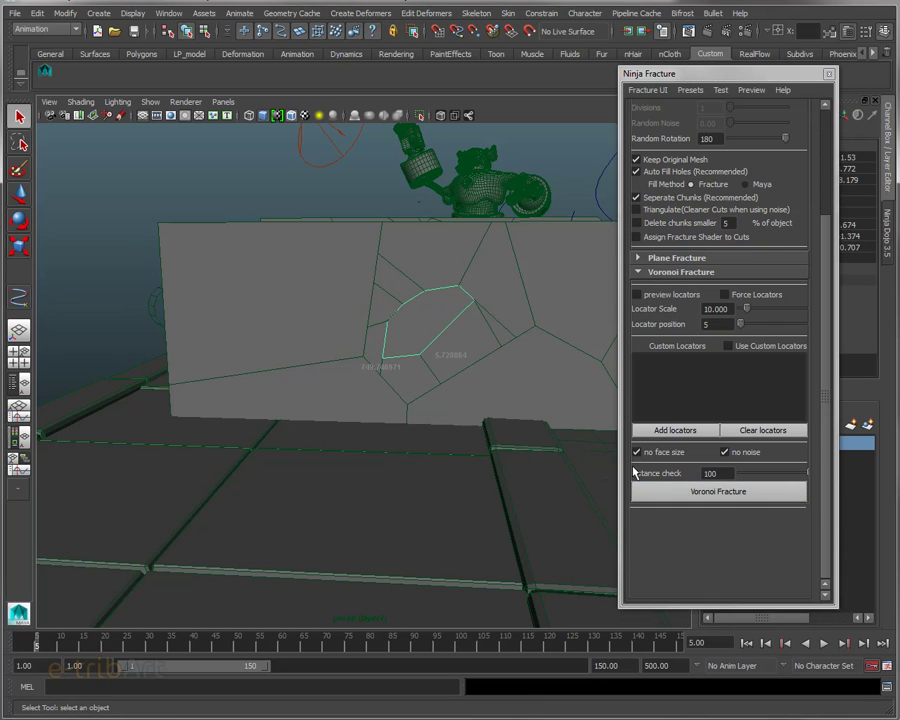
left_click(663, 488)
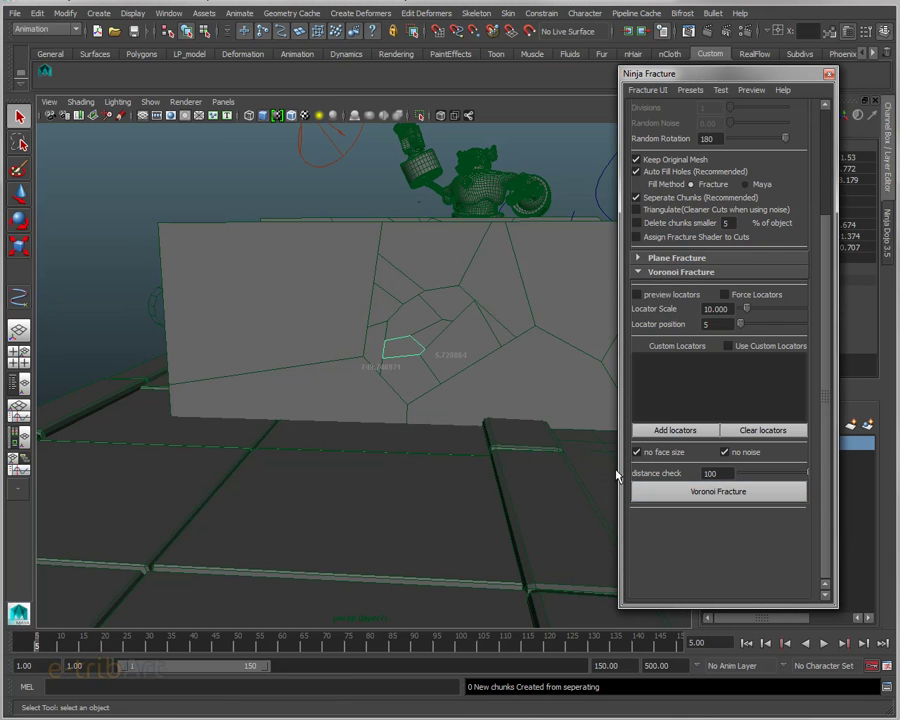
left_click(448, 304)
left_click(652, 492)
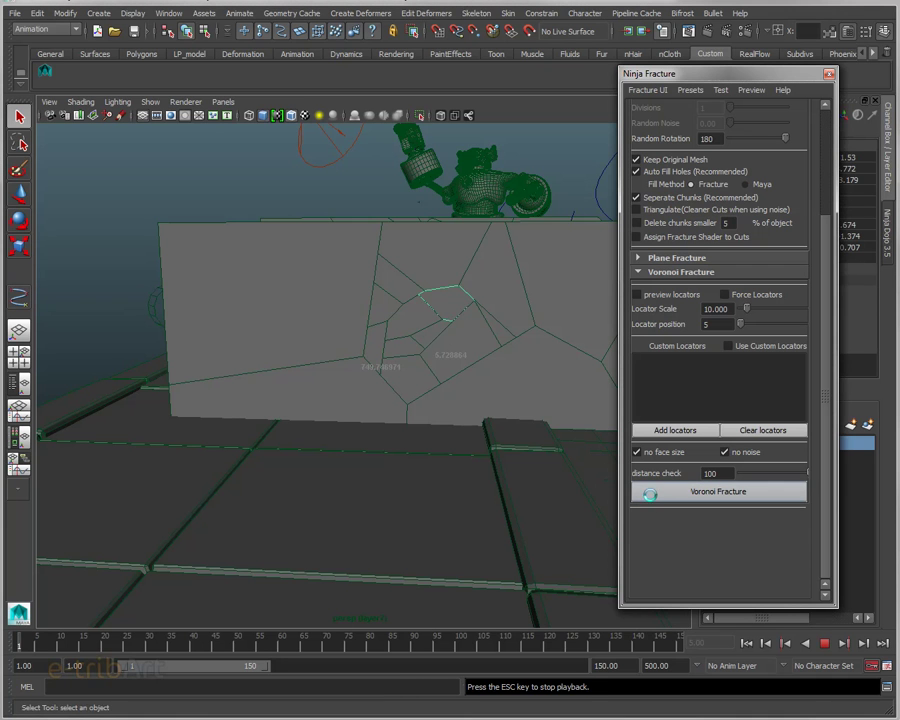
Step: Shift-select five small chunks around the wall's centre
left_click_drag(470, 362, 452, 373, "alt")
left_click(346, 299)
left_click(367, 292)
left_click(400, 372, "shift")
left_click(364, 346, "shift")
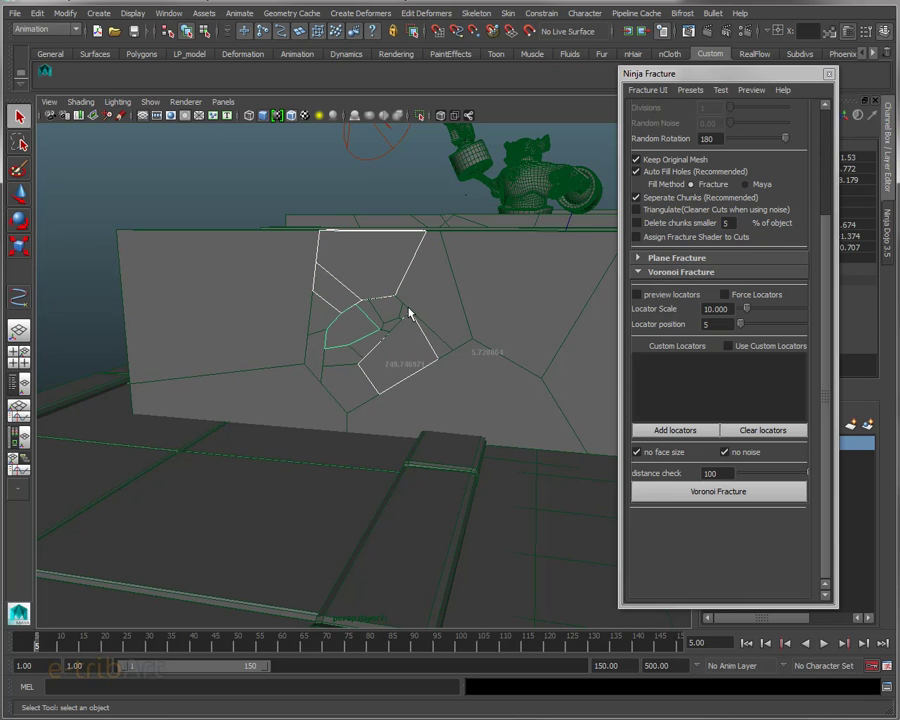
left_click(390, 313, "shift")
Step: Run Voronoi Fracture on the selected chunks and bring the camera in on the dense centre cluster
scroll(790, 235, "up", 2)
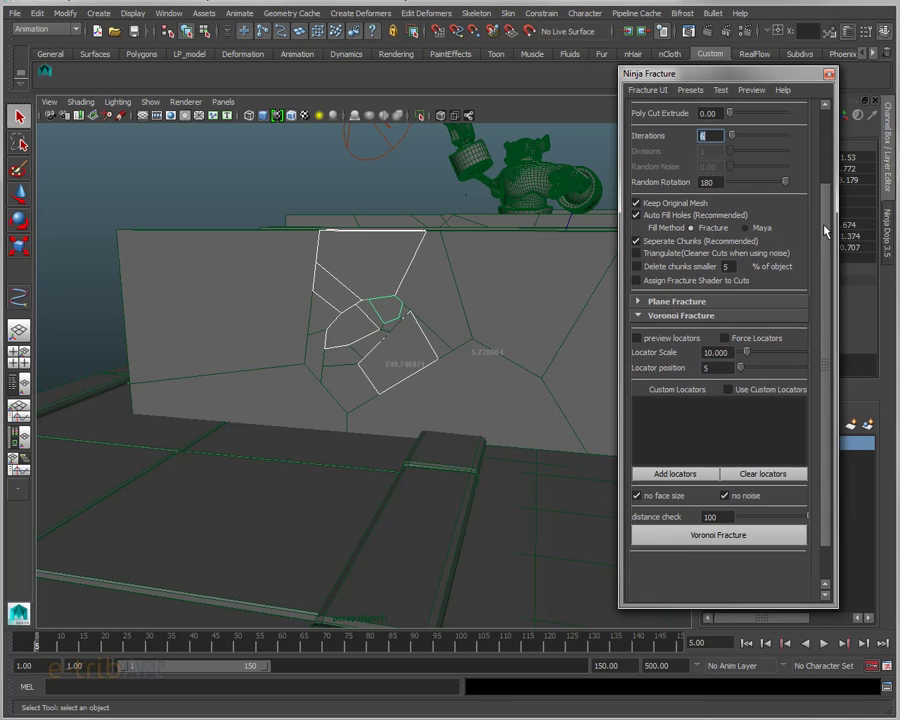
scroll(755, 208, "up", 1)
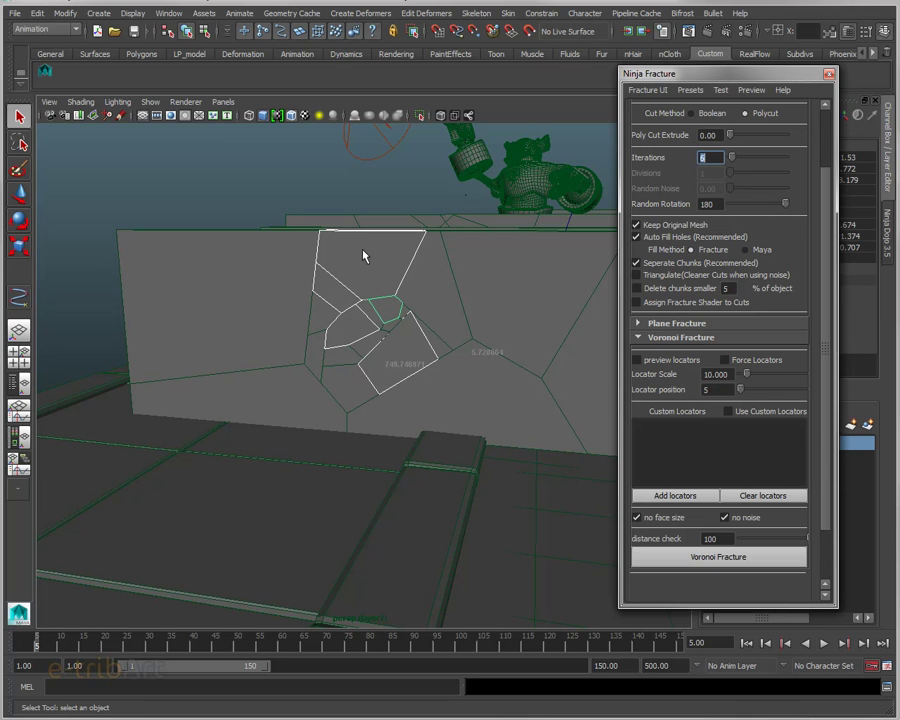
left_click(706, 557)
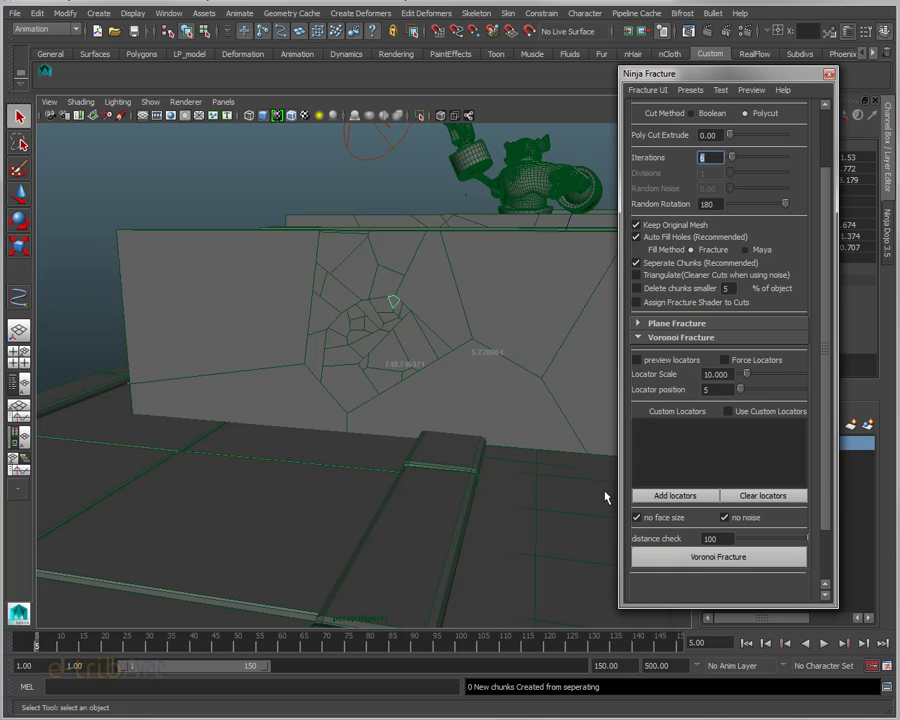
left_click_drag(380, 330, 440, 364, "alt")
mouse_move(440, 364)
right_mouse_down("alt")
mouse_move(500, 366)
mouse_move(508, 356)
right_mouse_up("alt")
mouse_move(508, 356)
left_mouse_down("alt")
mouse_move(464, 362)
mouse_move(458, 336)
left_mouse_up("alt")
Step: Select two neighbouring chunks in the centre cluster and frame them in view
left_click(420, 320)
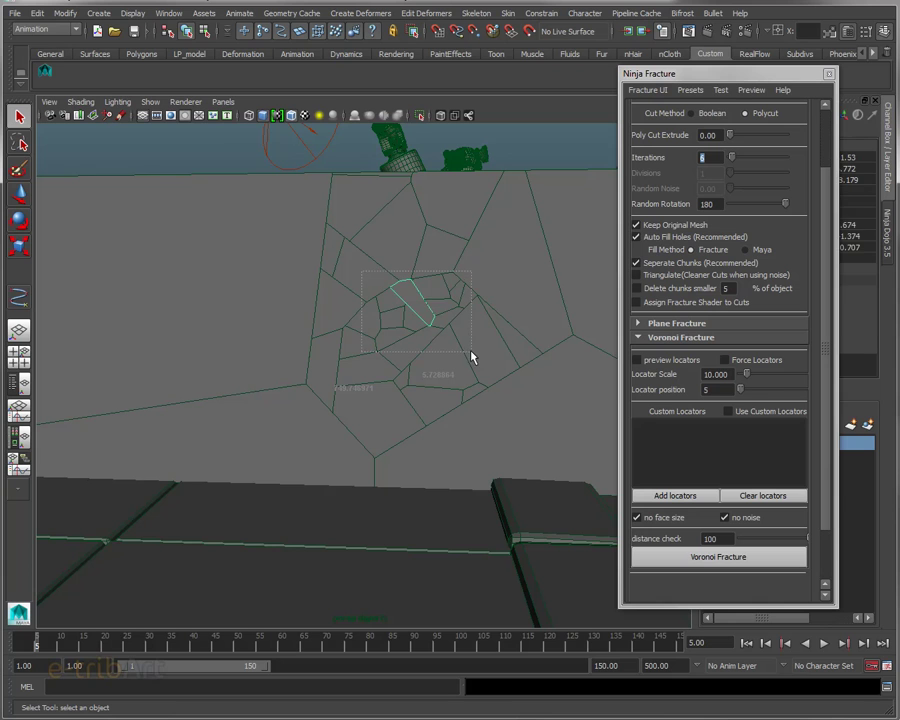
left_click_drag(468, 352, 453, 352)
left_click(399, 313)
left_click(436, 292, "shift")
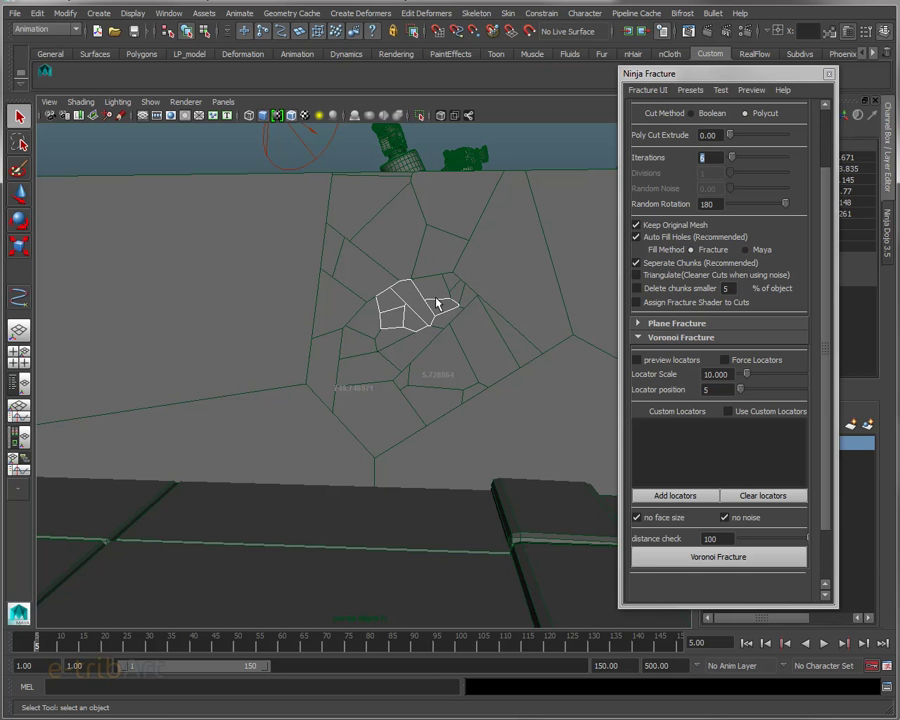
mouse_move(438, 303)
left_mouse_down("alt")
mouse_move(438, 315)
mouse_move(303, 345)
mouse_move(340, 330)
left_mouse_up("alt")
key("f")
mouse_move(585, 287)
left_mouse_down("alt")
mouse_move(453, 352)
mouse_move(476, 345)
mouse_move(468, 356)
mouse_move(372, 345)
mouse_move(361, 335)
mouse_move(510, 362)
mouse_move(406, 342)
mouse_move(414, 301)
mouse_move(428, 368)
mouse_move(368, 387)
left_mouse_up("alt")
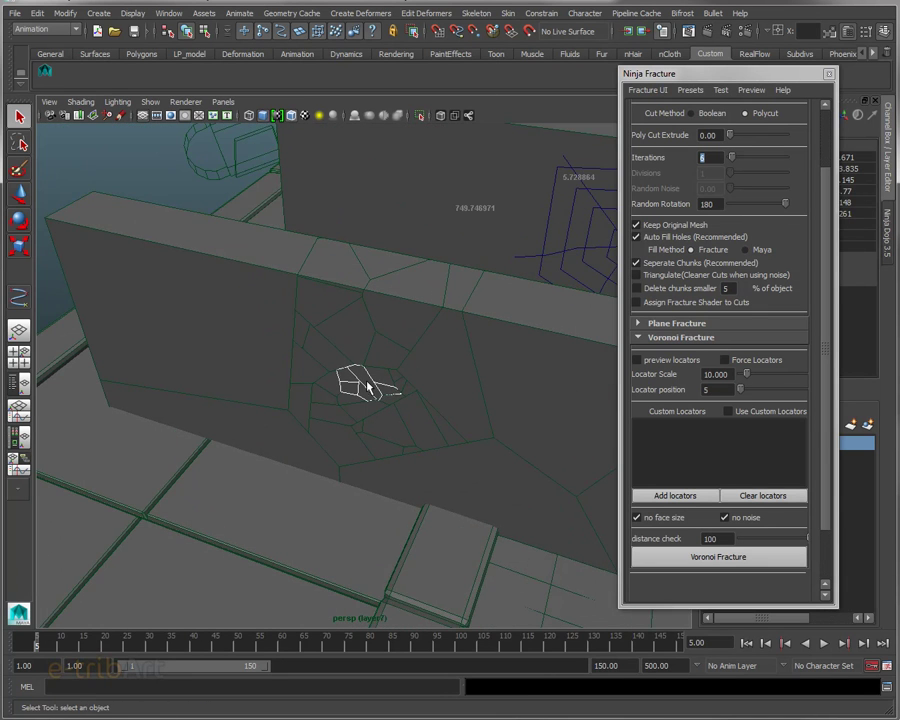
scroll(372, 354, "up", 3)
scroll(374, 358, "up", 2)
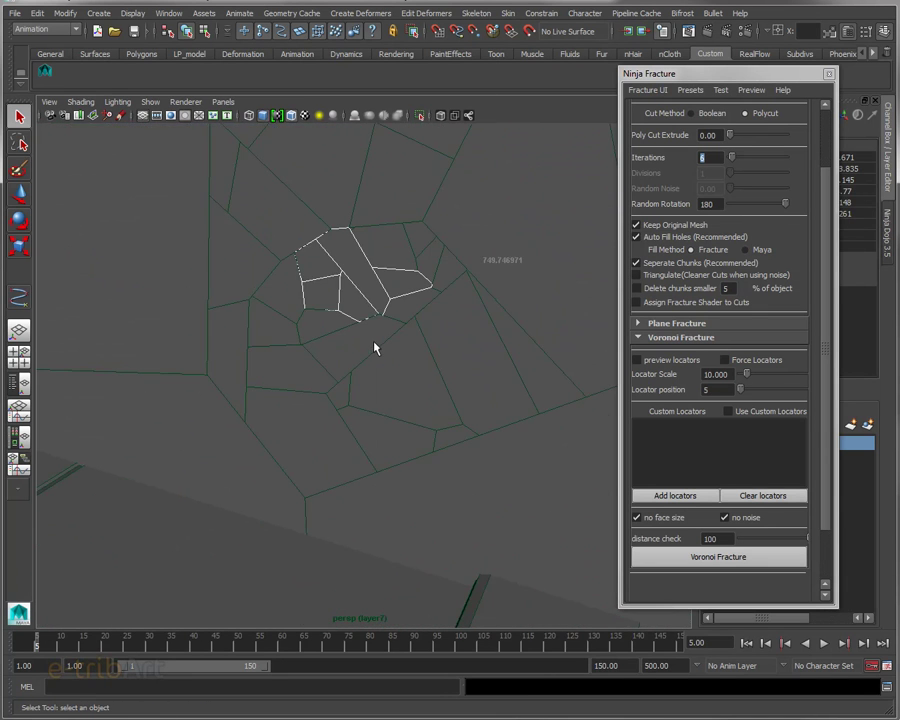
Step: Pull a single chunk out of the wall with the Move tool, then undo the move
mouse_move(377, 345)
left_mouse_down("alt")
mouse_move(372, 386)
mouse_move(382, 352)
left_mouse_up("alt")
left_click(384, 352)
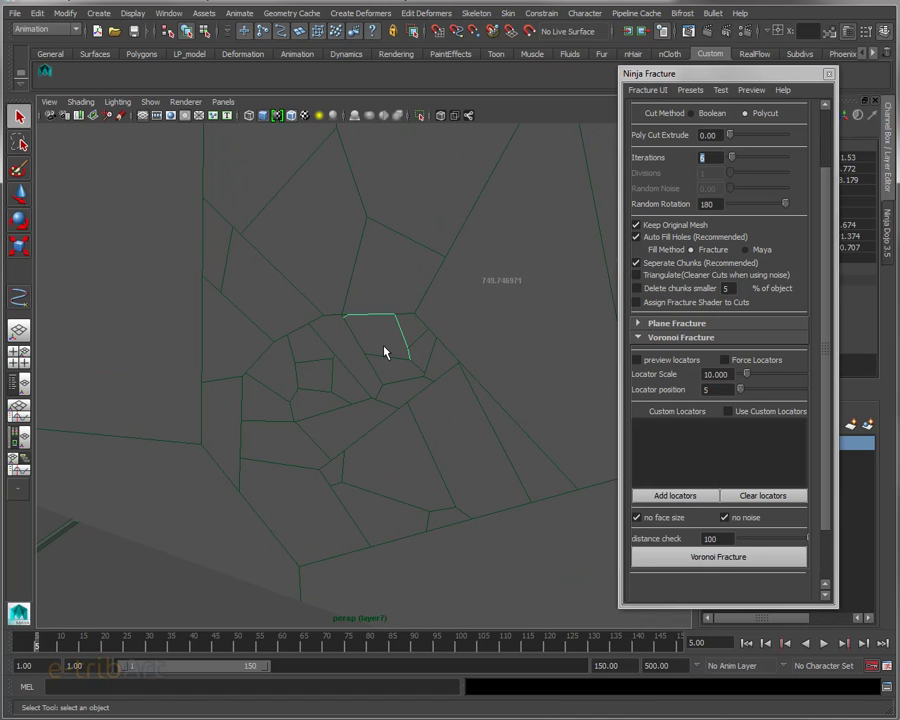
key("w")
mouse_move(384, 345)
left_mouse_down()
mouse_move(350, 356)
mouse_move(305, 395)
mouse_move(386, 396)
mouse_move(252, 446)
left_mouse_up()
key("ctrl+z")
Step: Pull a chunk near the wall down and left out of place, then undo the move
left_click(356, 384)
left_click(320, 366)
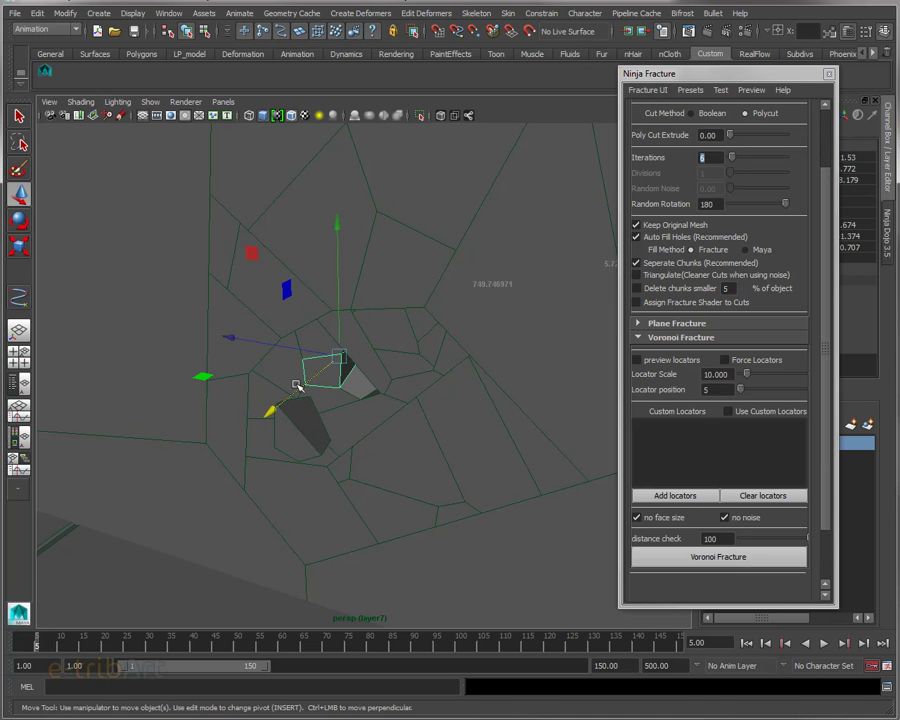
mouse_move(300, 390)
left_mouse_down()
mouse_move(238, 424)
mouse_move(434, 366)
mouse_move(318, 400)
mouse_move(242, 397)
left_mouse_up()
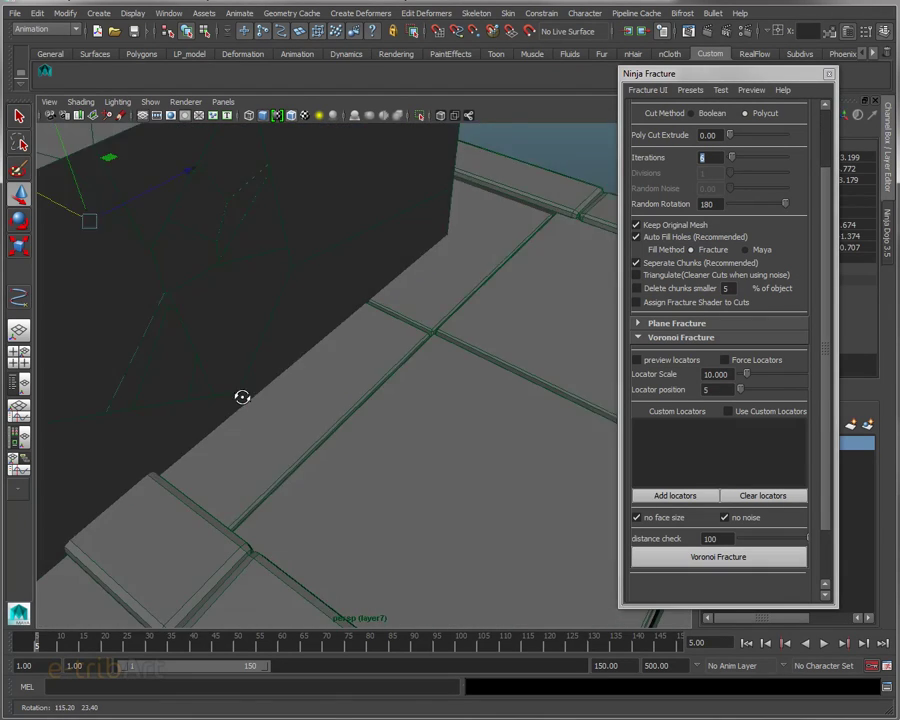
mouse_move(215, 289)
left_mouse_down("alt")
mouse_move(285, 289)
mouse_move(400, 267)
mouse_move(380, 287)
mouse_move(425, 322)
left_mouse_up("alt")
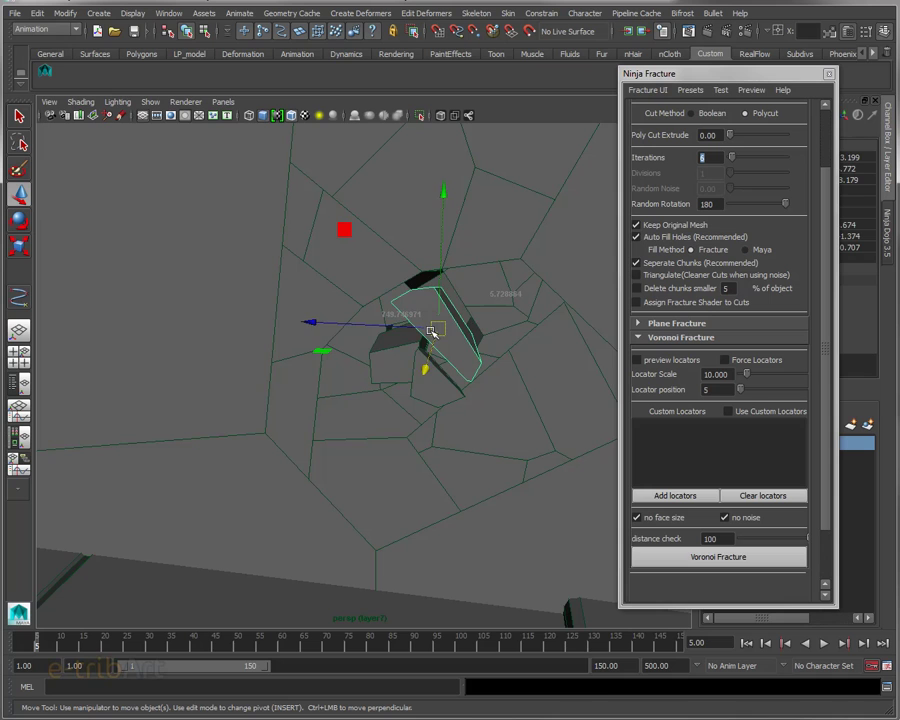
key("ctrl+z")
key("ctrl+z")
key("ctrl+z")
key("ctrl+z")
Step: Select another fracture cell and orbit up to see all the fractured walls
left_click(400, 310)
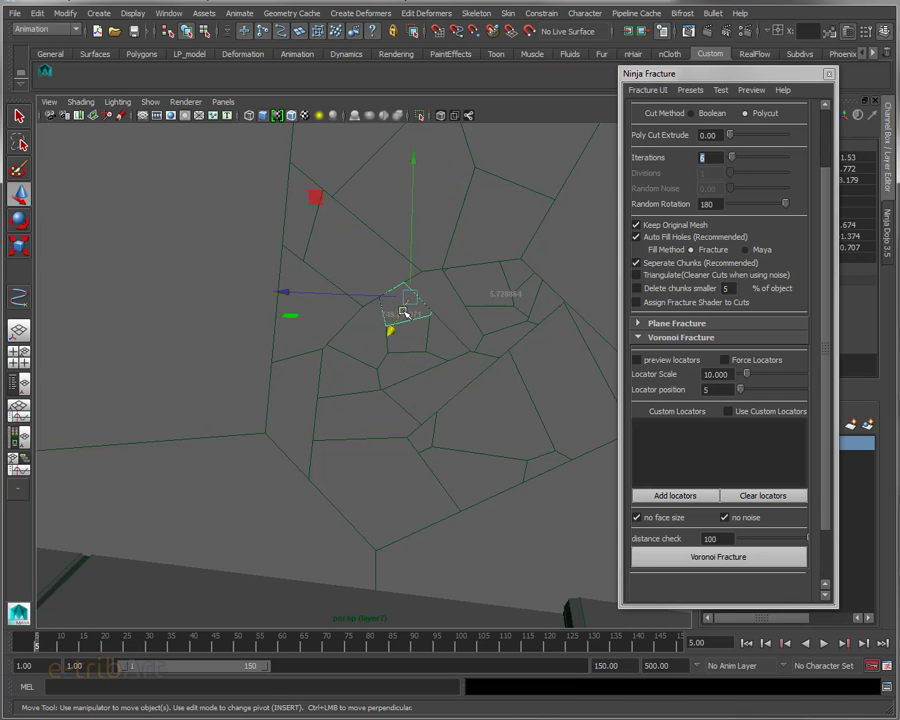
mouse_move(460, 336)
left_mouse_down("alt")
mouse_move(466, 344)
mouse_move(448, 336)
left_mouse_up("alt")
right_click_drag(446, 340, 460, 352, "alt")
mouse_move(460, 352)
left_mouse_down("alt")
mouse_move(452, 356)
mouse_move(459, 352)
mouse_move(466, 366)
mouse_move(459, 334)
left_mouse_up("alt")
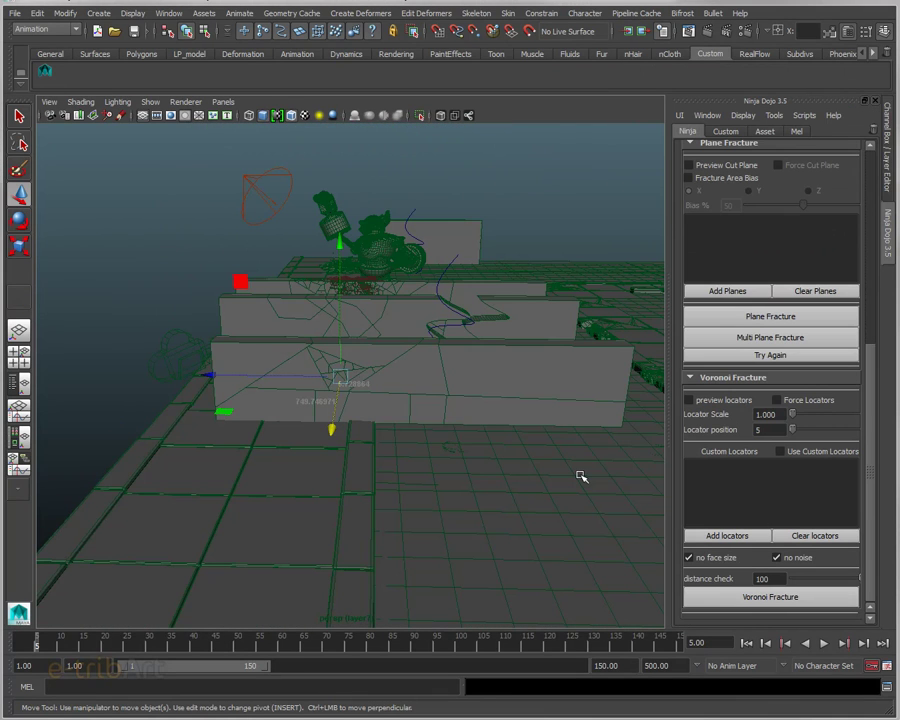
Step: Fracture a triangular wall shard further with Voronoi Fracture, then select a neighbouring shard
mouse_move(580, 476)
left_mouse_down("alt")
mouse_move(480, 460)
mouse_move(446, 437)
left_mouse_up("alt")
scroll(480, 462, "up", 3)
left_click(477, 418)
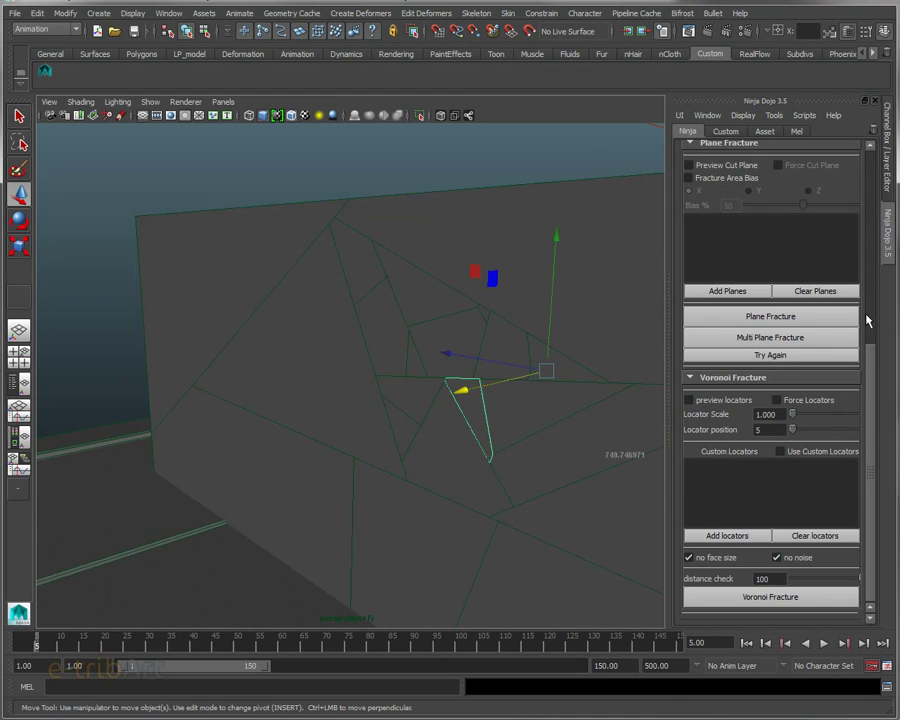
left_click(800, 596)
left_click(554, 420)
Step: Orbit in close to face the fractured wall
mouse_move(550, 401)
left_mouse_down("alt")
mouse_move(506, 414)
mouse_move(510, 420)
mouse_move(443, 382)
left_mouse_up("alt")
right_click_drag(424, 372, 466, 362, "alt")
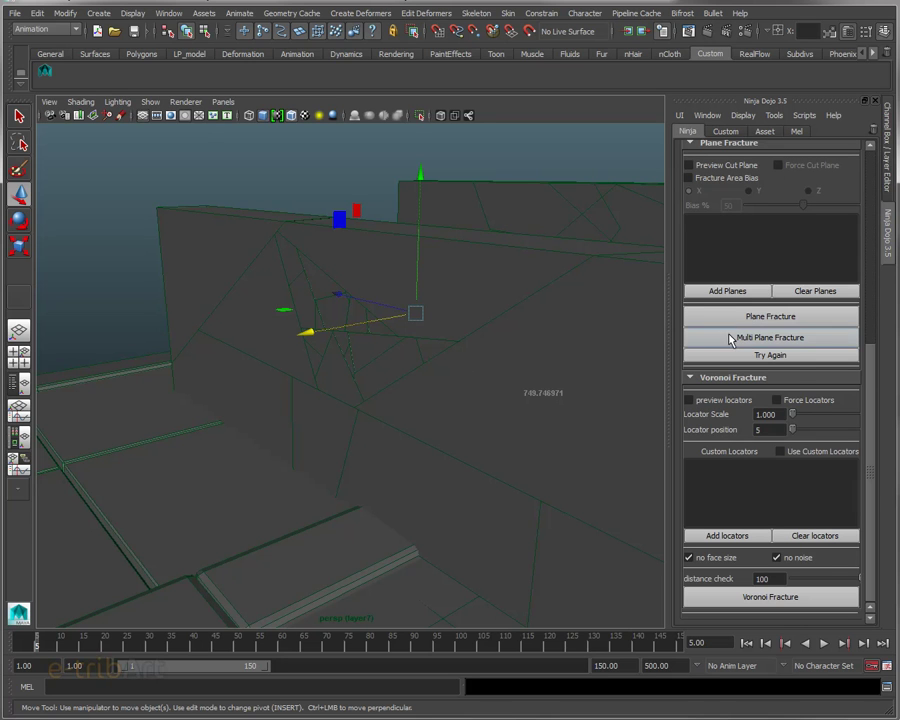
mouse_move(869, 370)
left_mouse_down()
mouse_move(880, 218)
mouse_move(869, 318)
left_mouse_up()
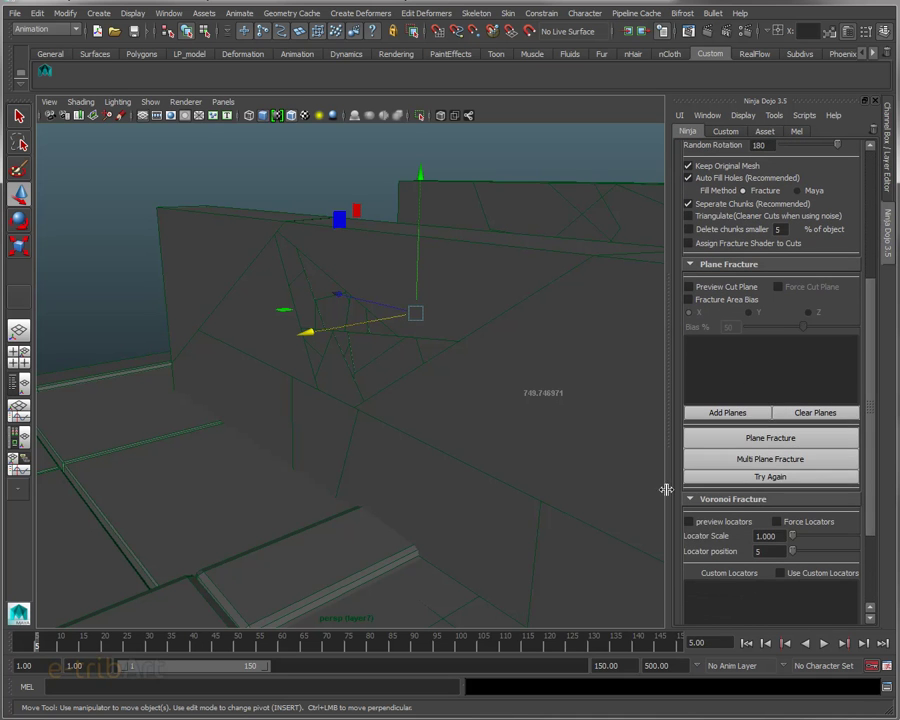
left_click_drag(629, 437, 571, 402, "alt")
middle_click_drag(571, 402, 469, 398, "alt")
mouse_move(469, 398)
left_mouse_down("alt")
mouse_move(396, 378)
mouse_move(488, 374)
left_mouse_up("alt")
middle_click_drag(488, 374, 341, 362, "alt")
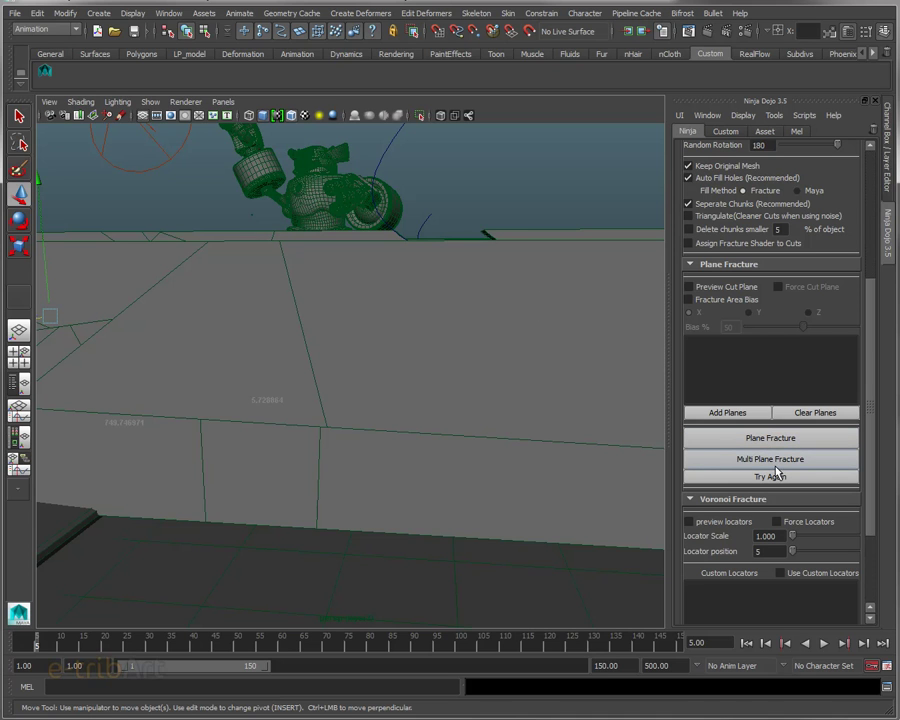
Step: Orbit, zoom out and pan to view the walls and ramp from the front
mouse_move(543, 362)
left_mouse_down("alt")
mouse_move(513, 384)
mouse_move(528, 386)
mouse_move(516, 385)
left_mouse_up("alt")
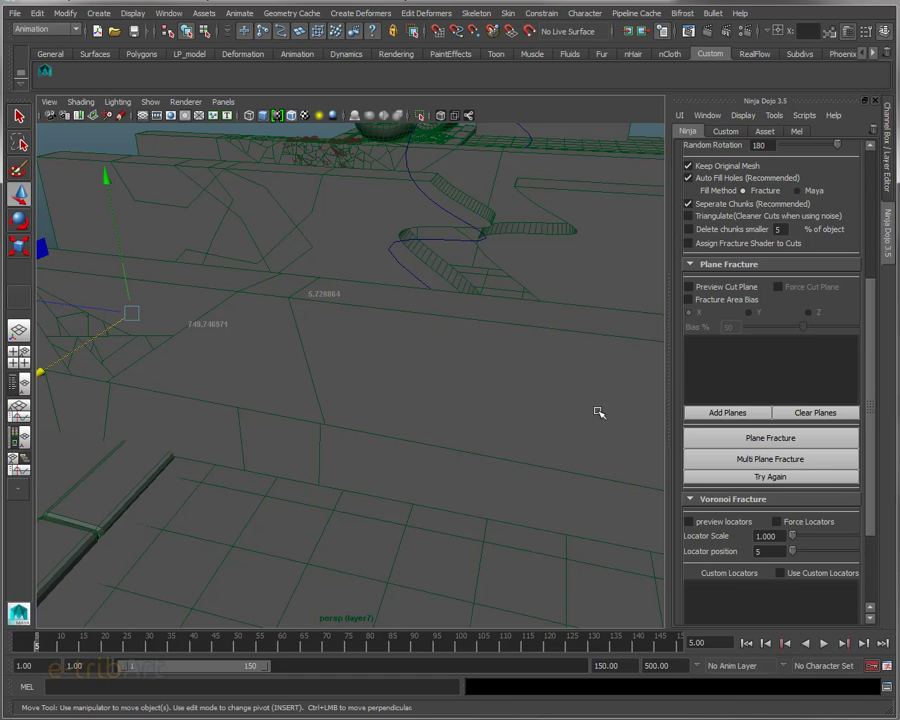
mouse_move(590, 408)
left_mouse_down("alt")
mouse_move(414, 402)
mouse_move(570, 414)
mouse_move(603, 405)
mouse_move(544, 410)
mouse_move(482, 394)
left_mouse_up("alt")
left_click_drag(558, 382, 526, 386, "alt")
scroll(492, 382, "down", 3)
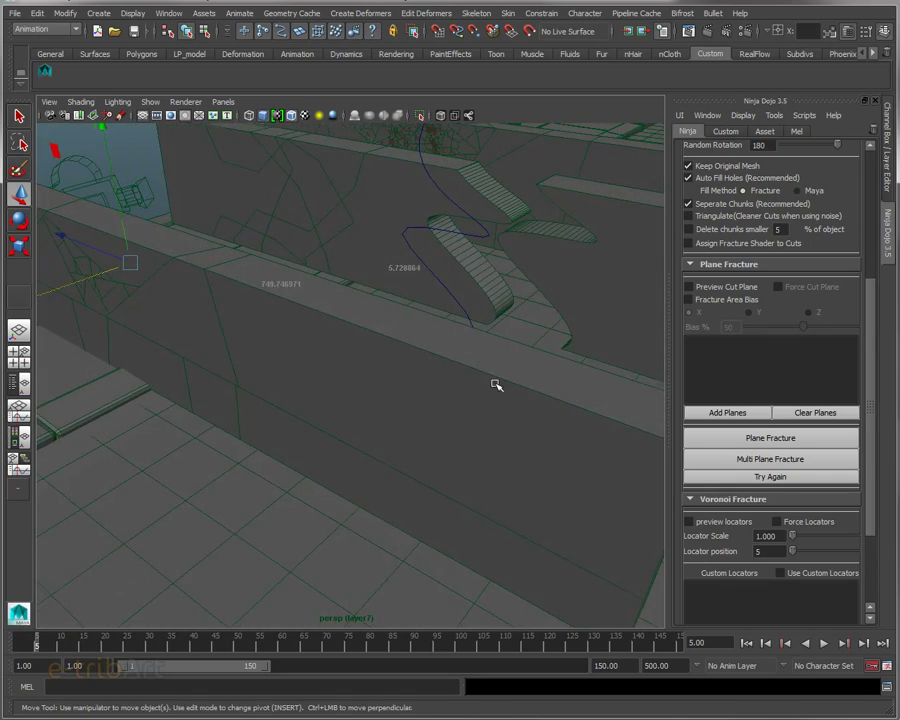
scroll(480, 406, "down", 2)
scroll(474, 406, "down", 2)
mouse_move(474, 406)
middle_mouse_down("alt")
mouse_move(516, 409)
mouse_move(508, 394)
middle_mouse_up("alt")
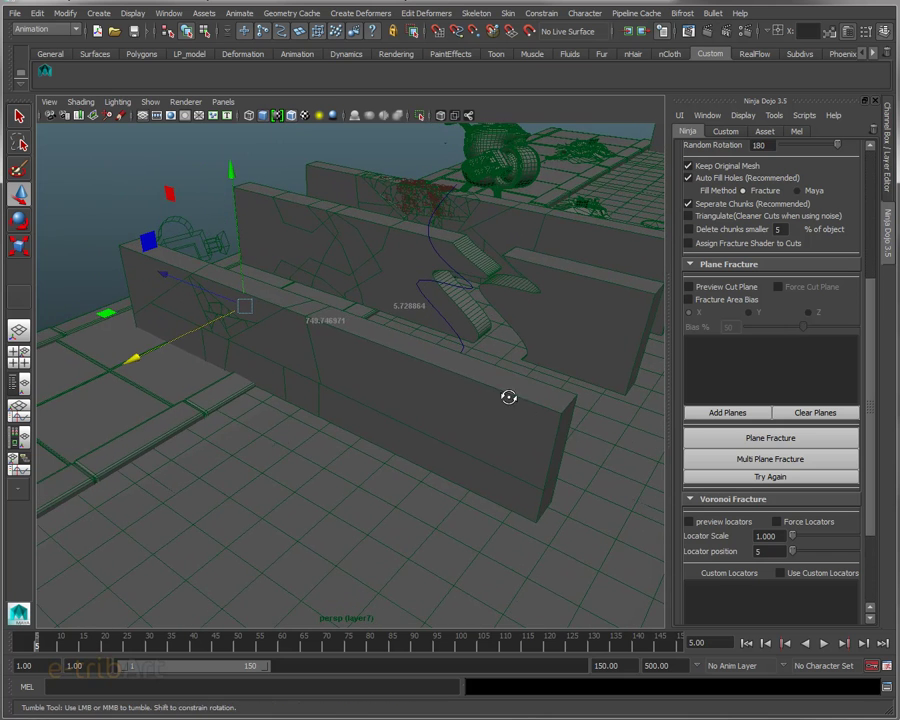
left_click_drag(508, 394, 516, 384, "alt")
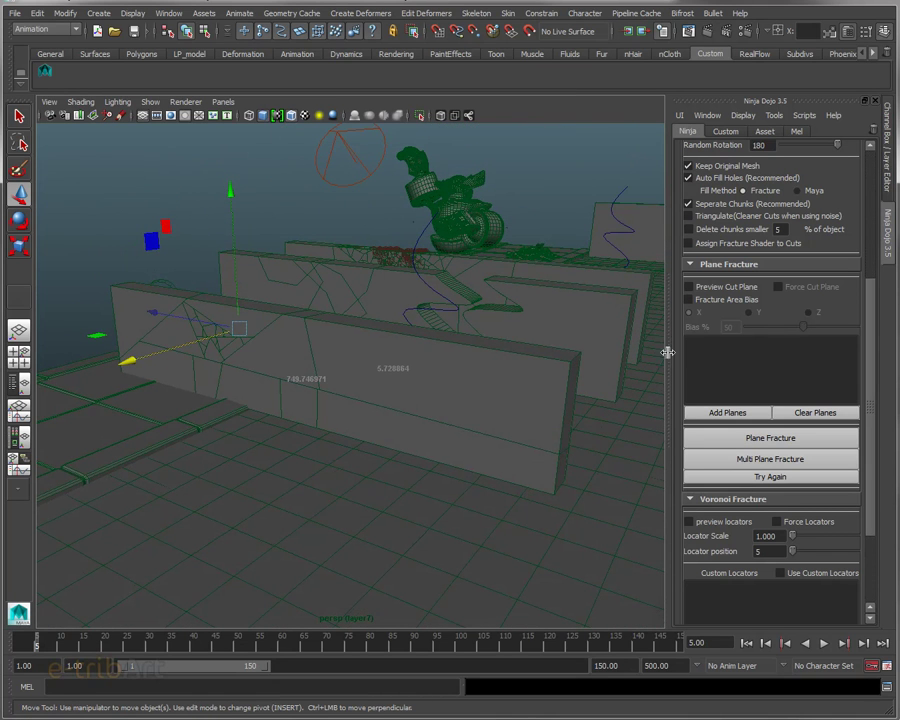
Step: Show the Chip tab's Chip Off settings (1 chip, radius 100.00, Keep Chips on)
scroll(873, 204, "up", 5)
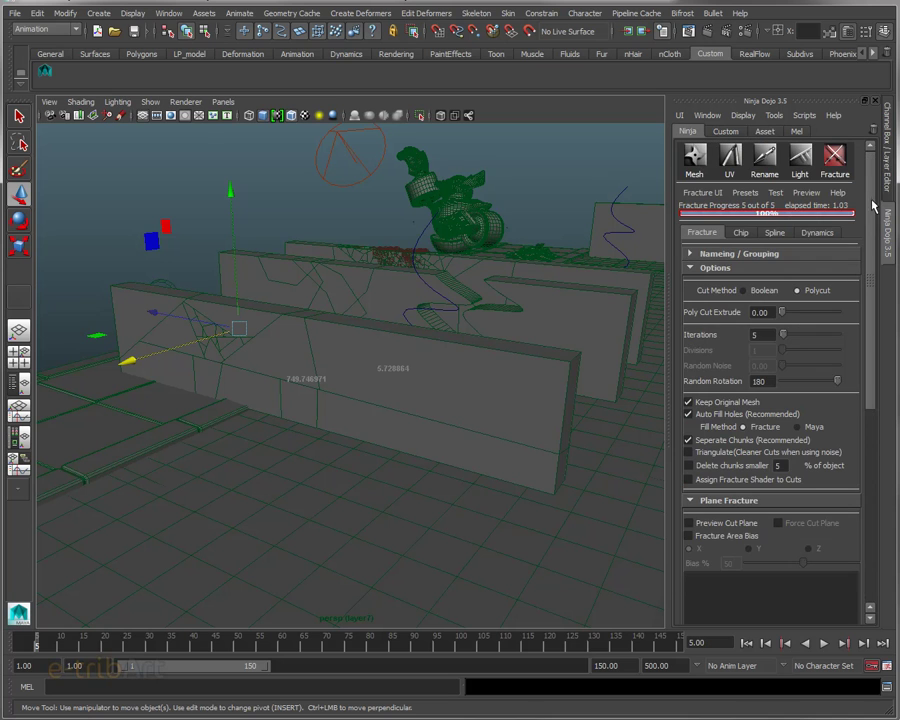
left_click(740, 232)
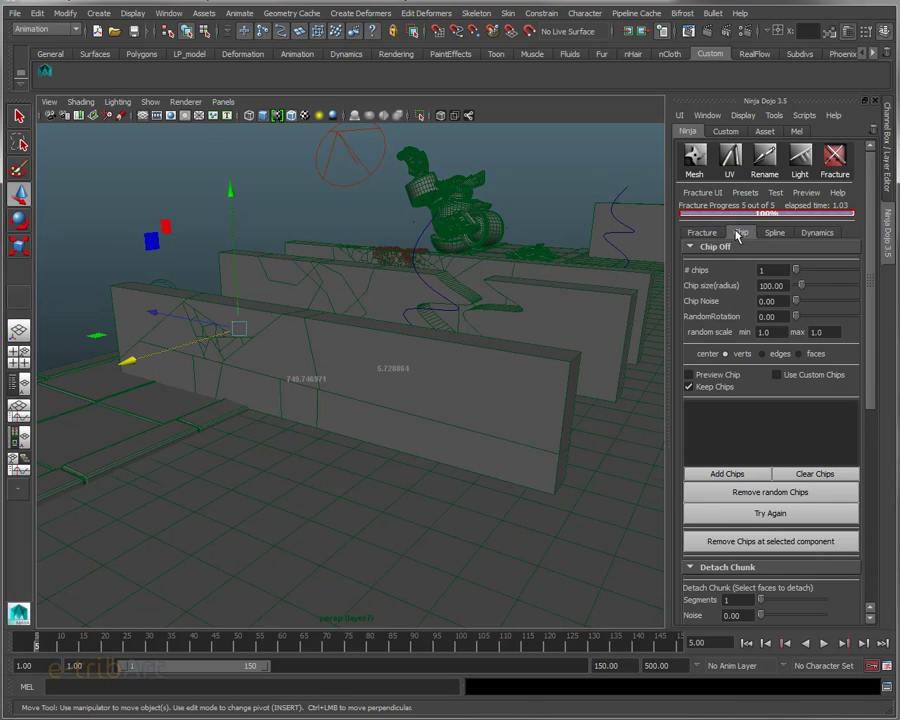
scroll(792, 384, "down", 1)
scroll(792, 384, "down", 5)
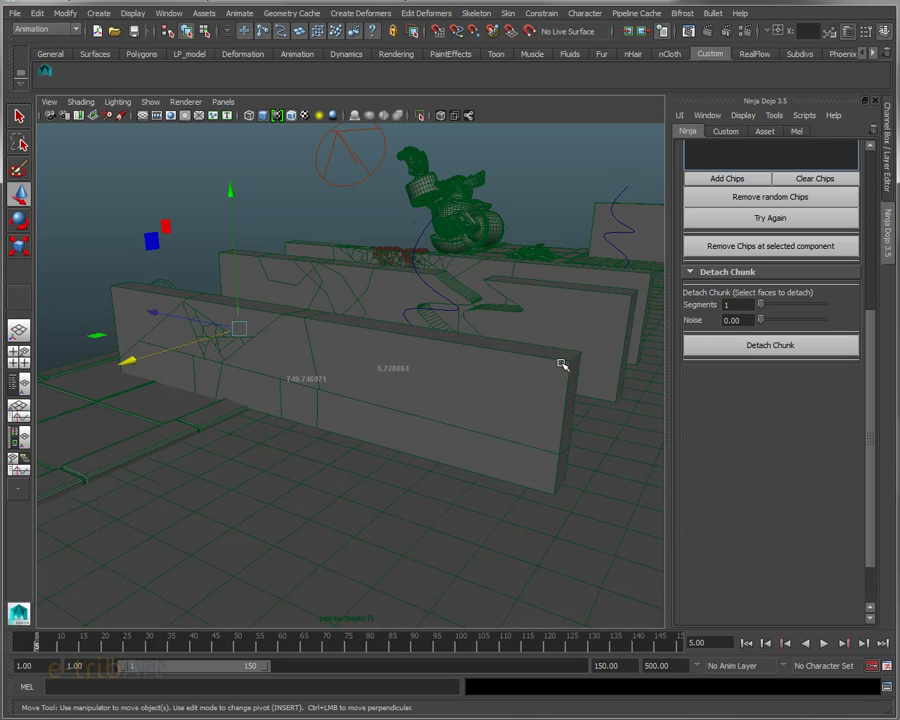
Step: Orbit and zoom to a higher view of the fractured walls
left_click_drag(562, 393, 500, 390, "alt")
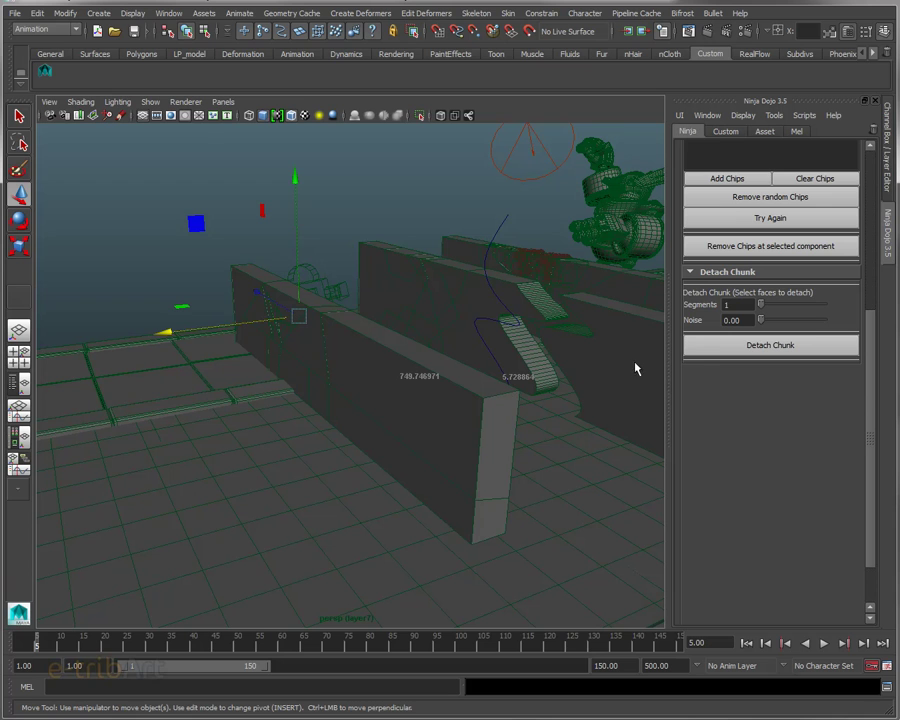
left_click_drag(872, 398, 882, 262)
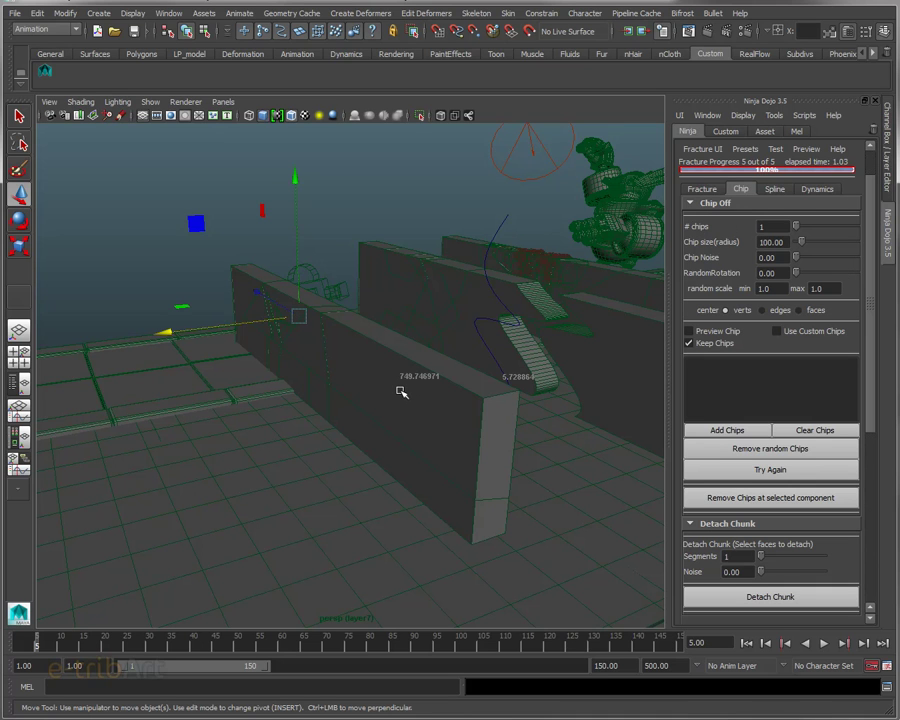
left_click_drag(398, 396, 428, 400, "alt")
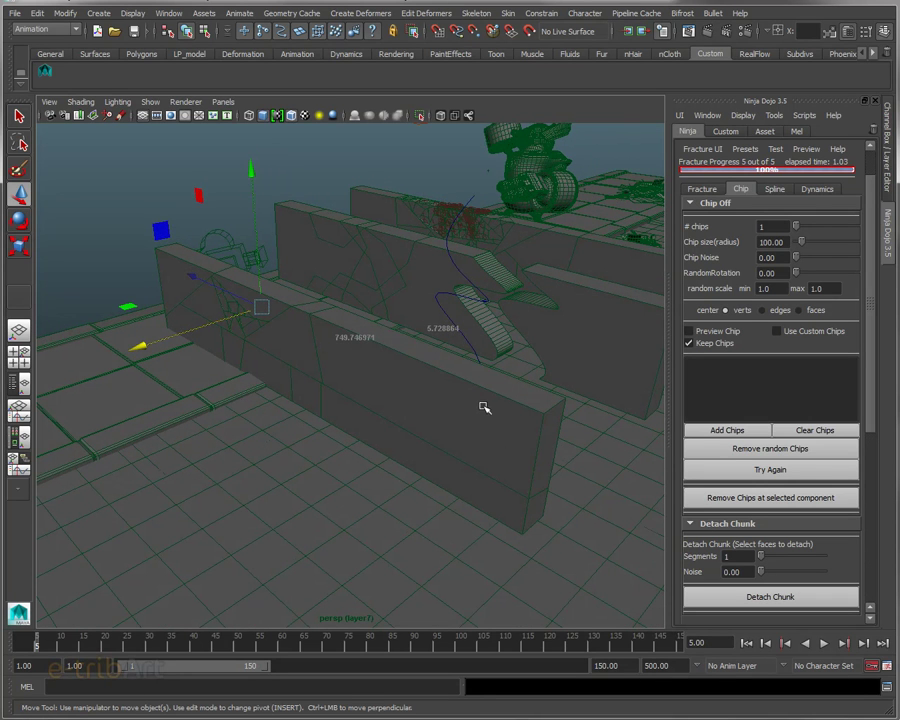
left_click_drag(488, 422, 536, 400, "alt")
scroll(540, 392, "up", 3)
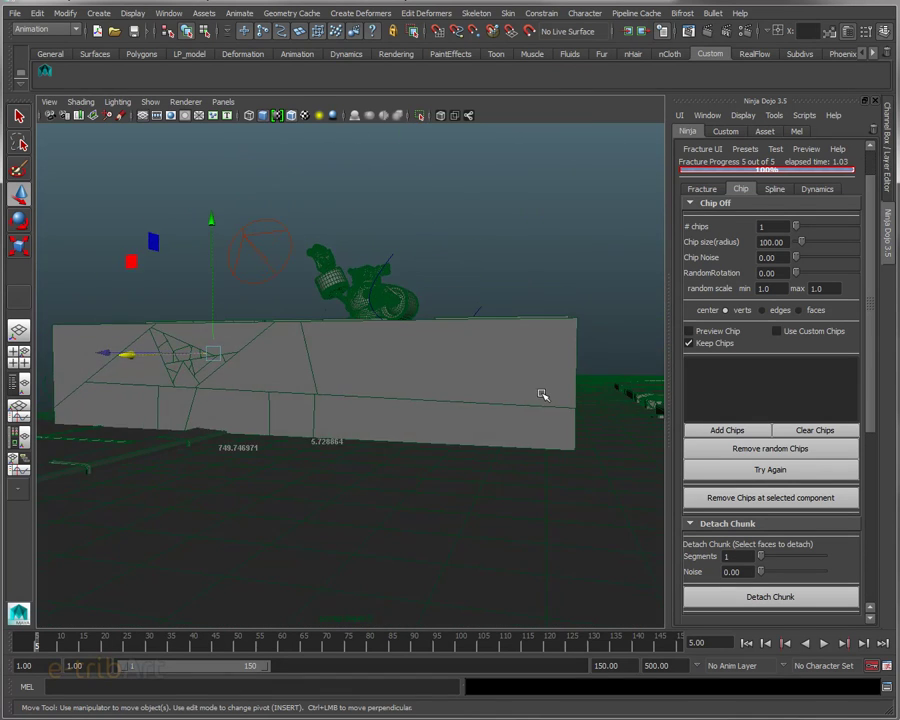
scroll(535, 396, "up", 3)
scroll(535, 396, "down", 3)
scroll(535, 395, "down", 3)
mouse_move(535, 395)
left_mouse_down("alt")
mouse_move(504, 420)
mouse_move(468, 422)
mouse_move(488, 368)
left_mouse_up("alt")
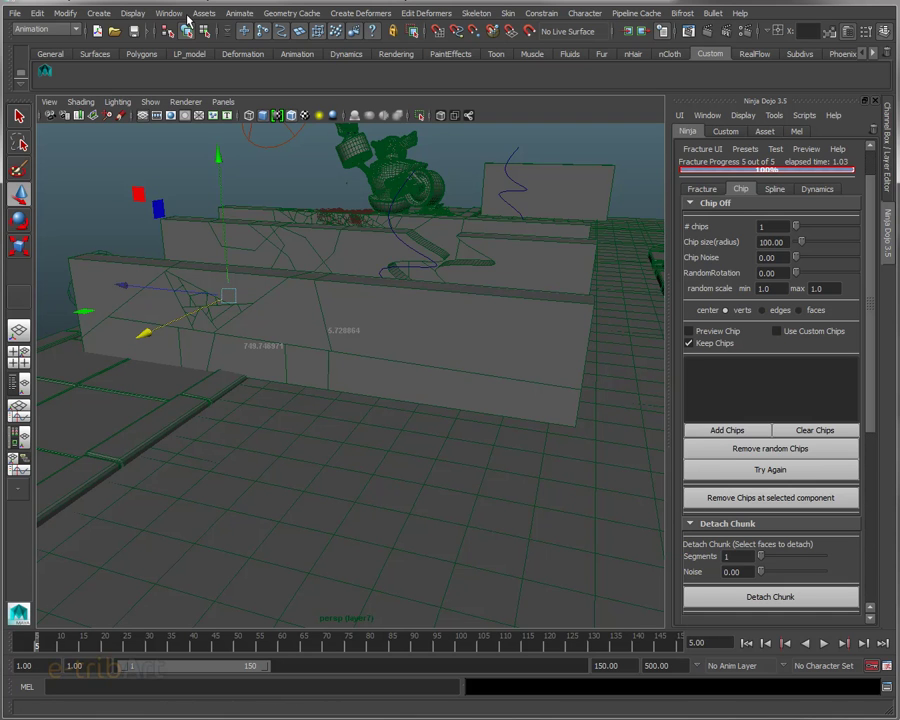
Step: Create a polygon cube and scale it up uniformly
left_click(181, 16)
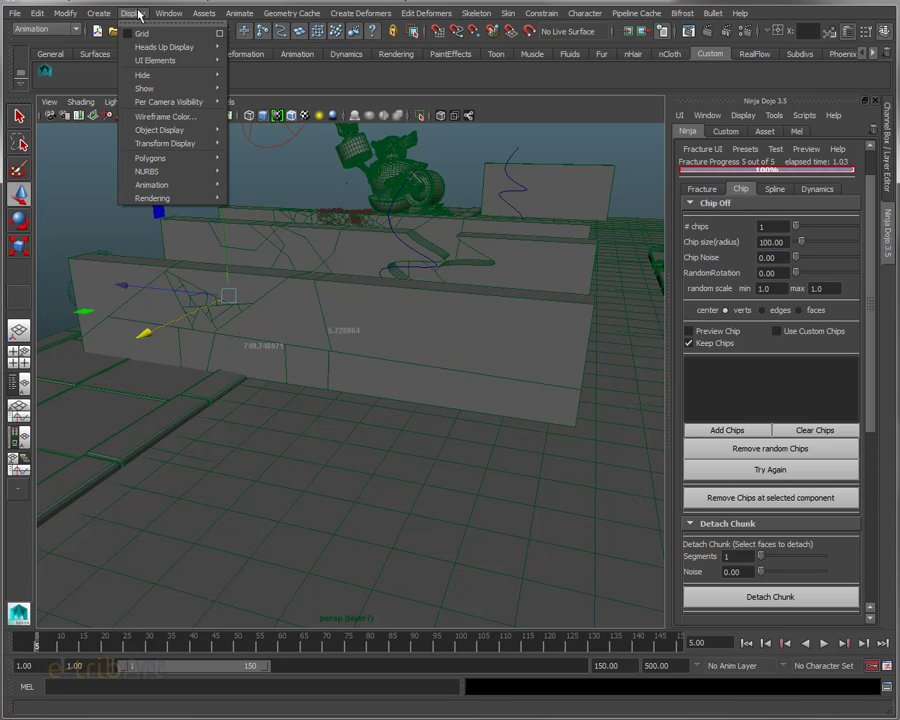
mouse_move(131, 47)
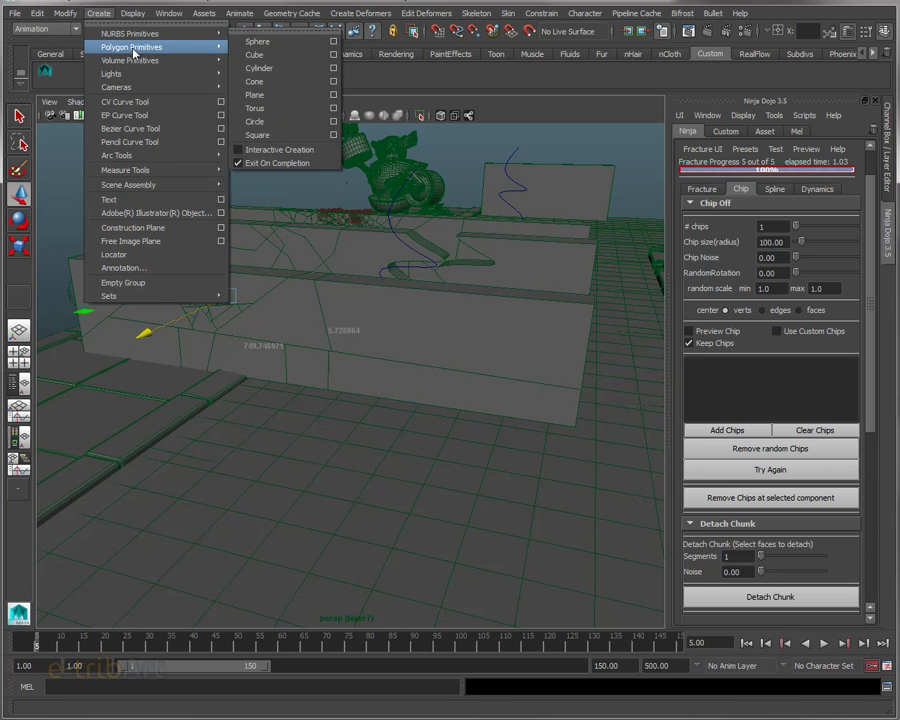
left_click(255, 54)
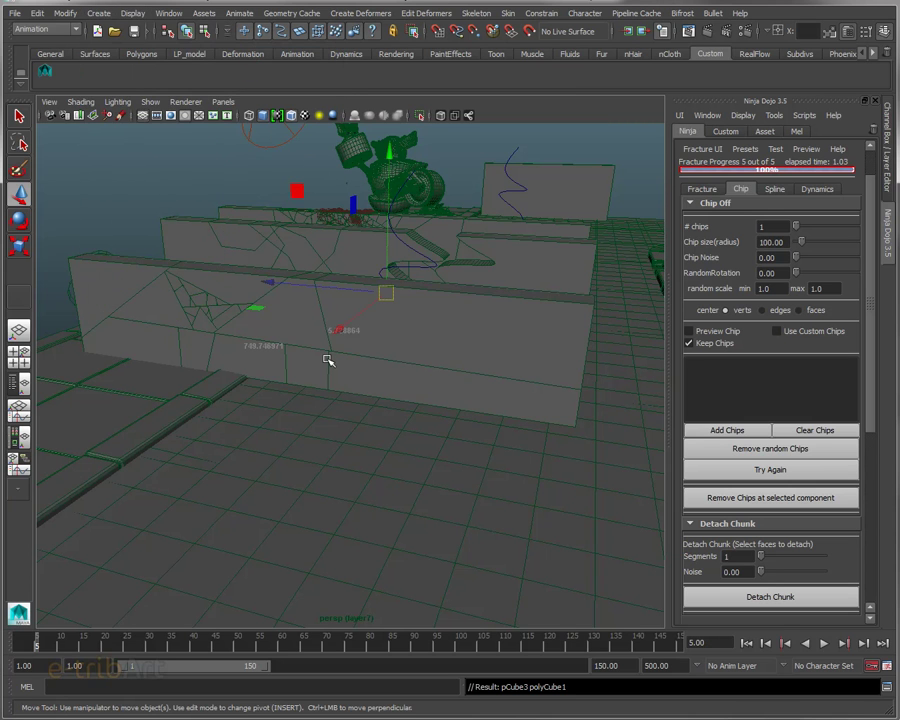
key("r")
left_click_drag(386, 294, 497, 296)
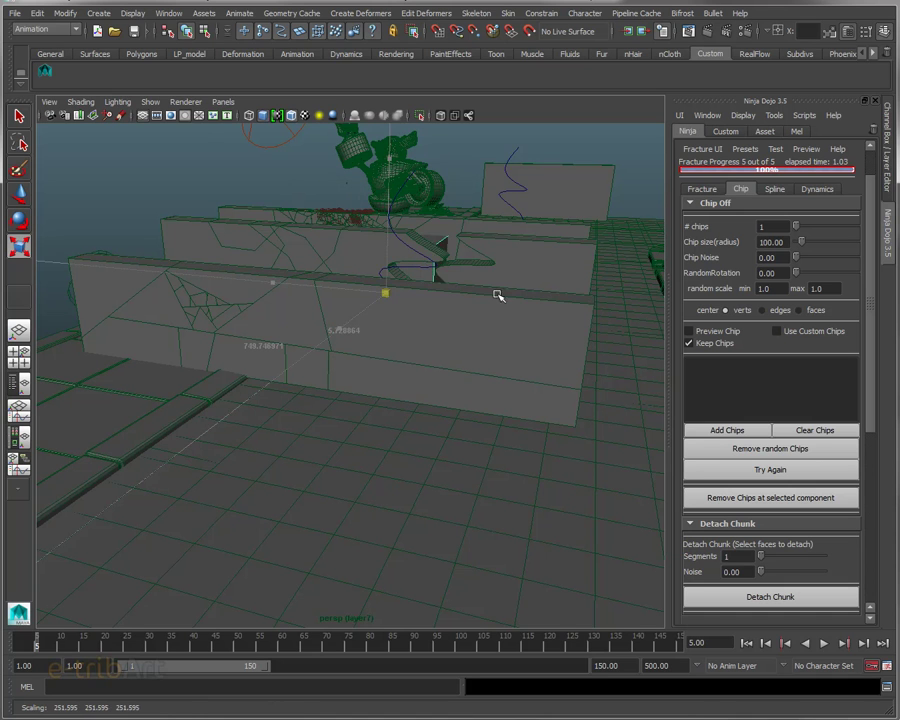
Step: Move the cube forward and right into the foreground, then raise it onto the floor
key("w")
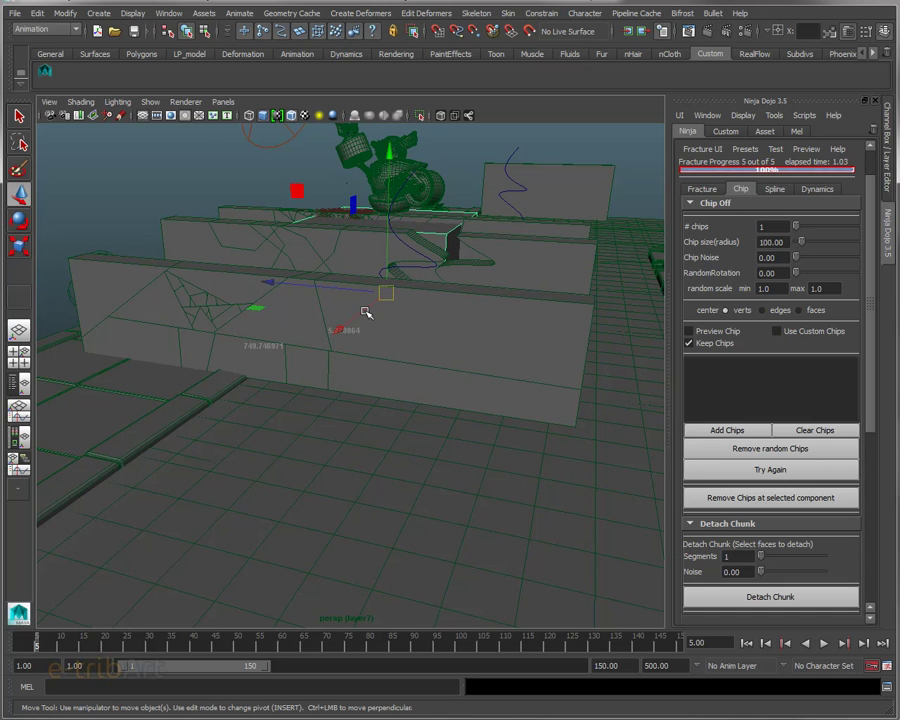
left_click_drag(366, 313, 66, 586)
left_click_drag(340, 486, 374, 504, "alt")
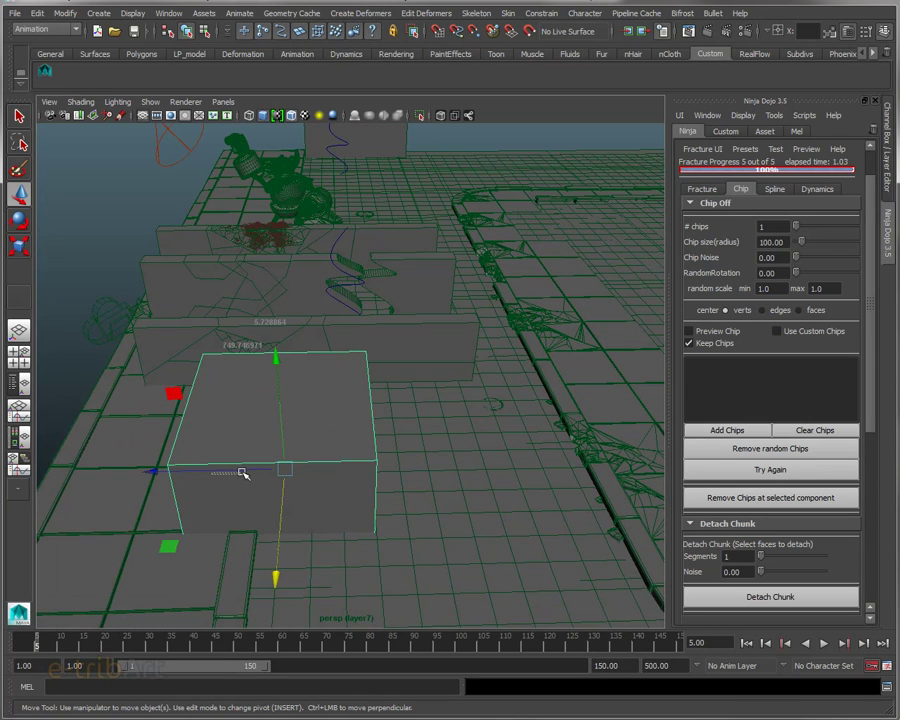
left_click_drag(212, 468, 302, 483)
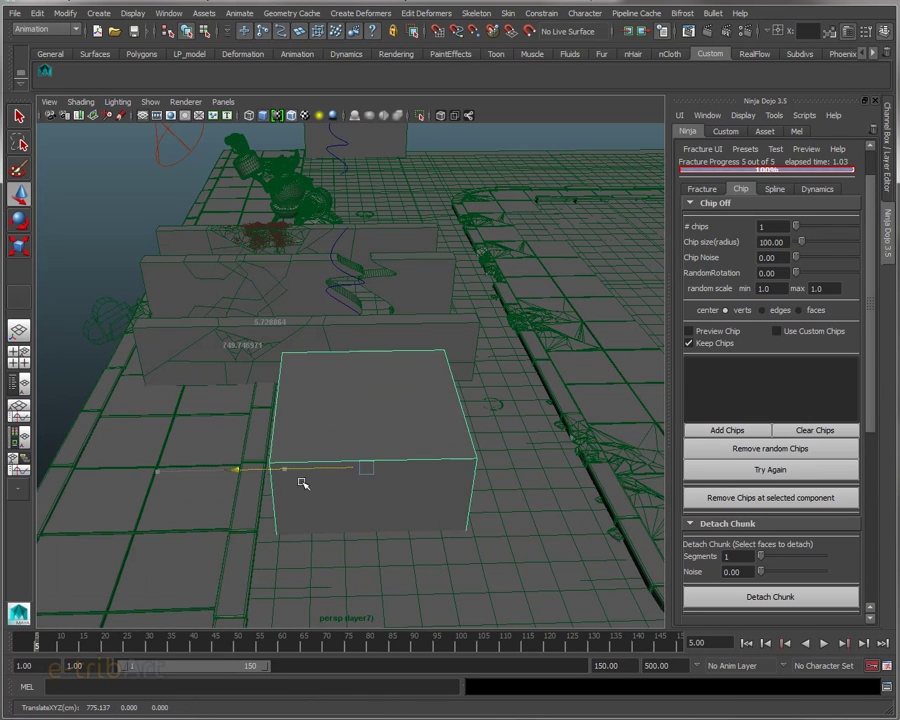
left_click_drag(374, 517, 305, 490, "alt")
mouse_move(282, 291)
left_mouse_down()
mouse_move(292, 176)
mouse_move(335, 416)
mouse_move(418, 348)
left_mouse_up()
scroll(337, 392, "up", 3)
scroll(335, 388, "up", 2)
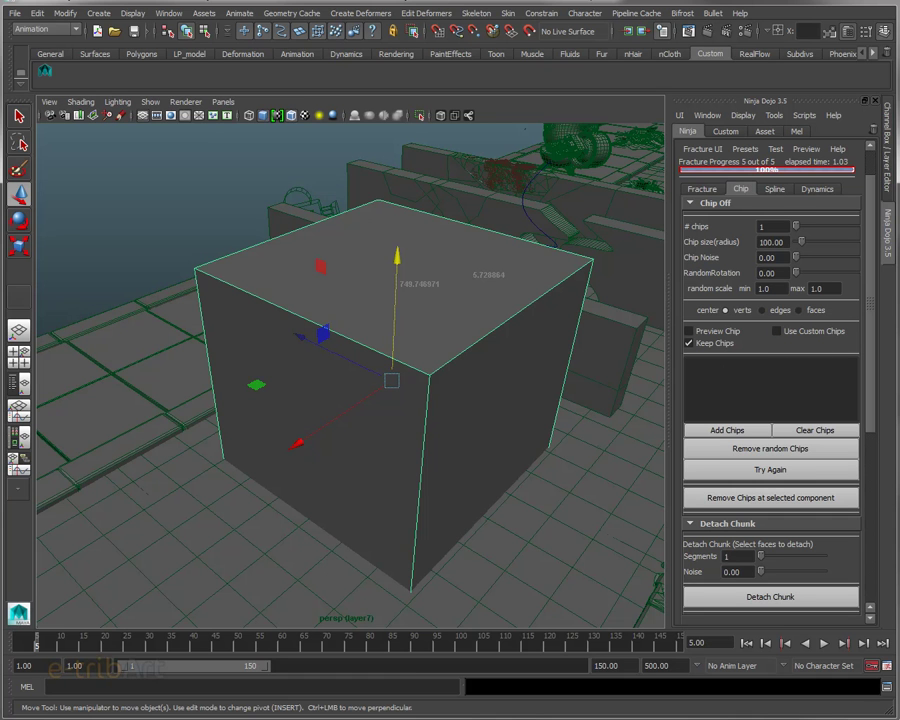
mouse_move(425, 455)
left_mouse_down("alt")
mouse_move(440, 419)
mouse_move(408, 402)
mouse_move(430, 400)
left_mouse_up("alt")
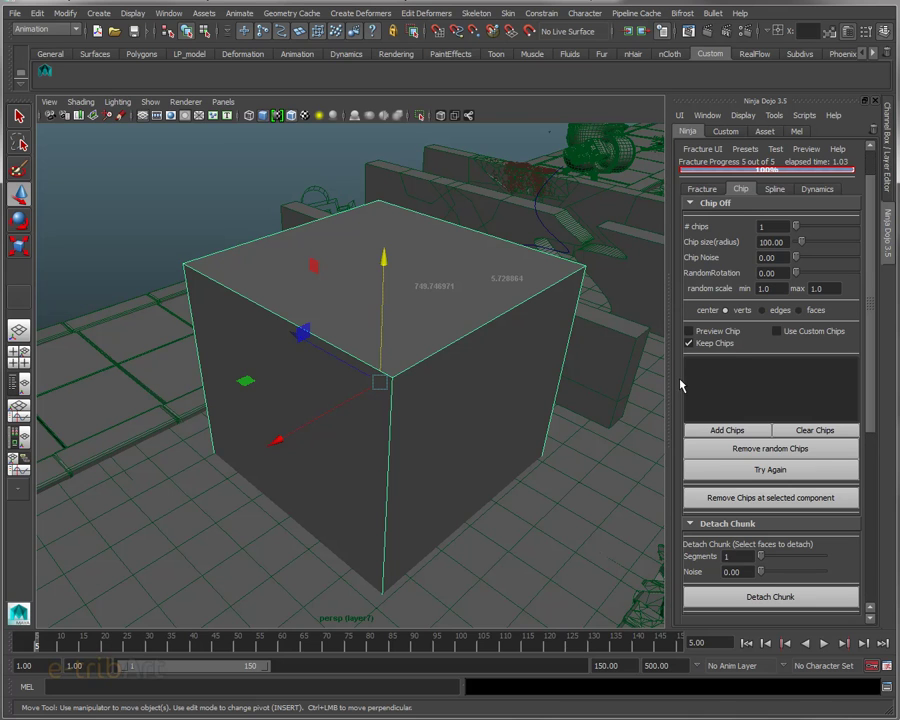
left_click(712, 335)
mouse_move(402, 390)
left_mouse_down("alt")
mouse_move(436, 382)
mouse_move(427, 337)
mouse_move(448, 324)
mouse_move(412, 326)
left_mouse_up("alt")
middle_click_drag(412, 326, 402, 346, "alt")
mouse_move(402, 346)
left_mouse_down("alt")
mouse_move(394, 356)
mouse_move(414, 351)
left_mouse_up("alt")
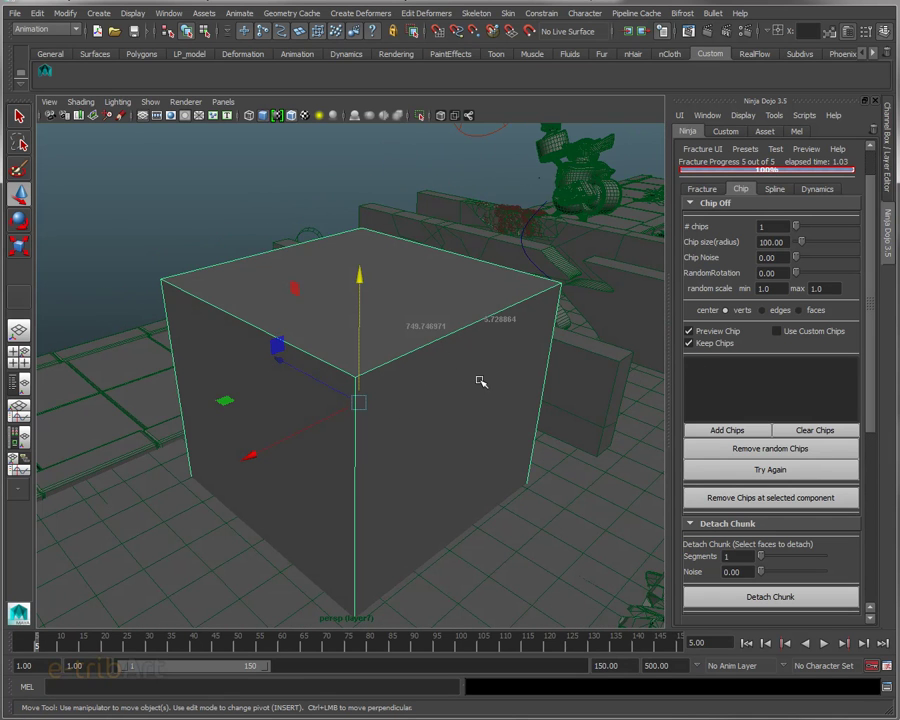
left_click_drag(437, 378, 434, 388, "alt")
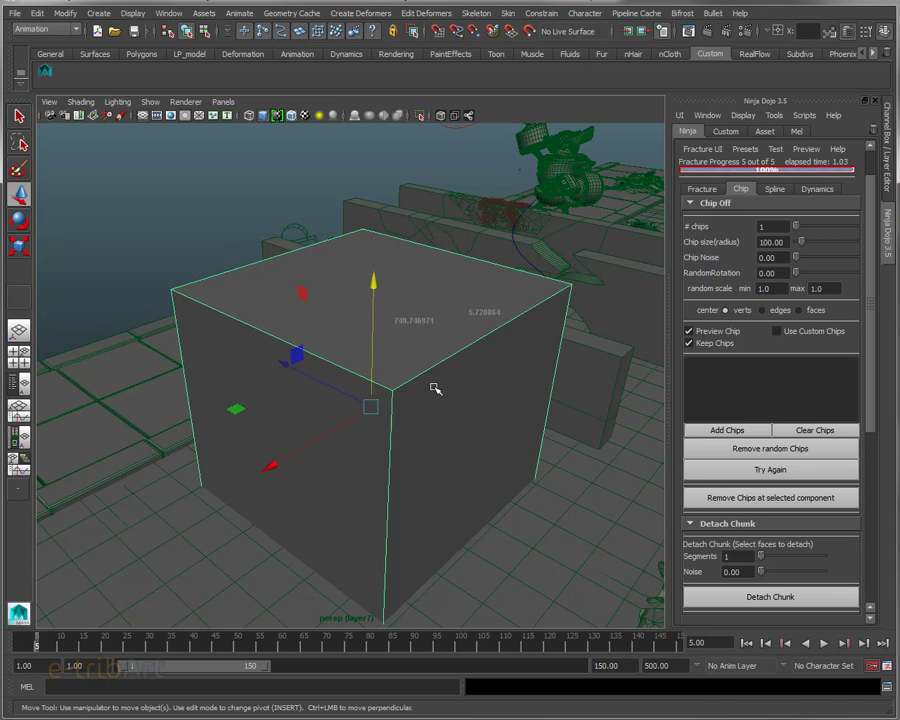
Step: Switch the viewport to wireframe and set the chip size to 150
key("4")
left_click_drag(428, 381, 377, 402, "alt")
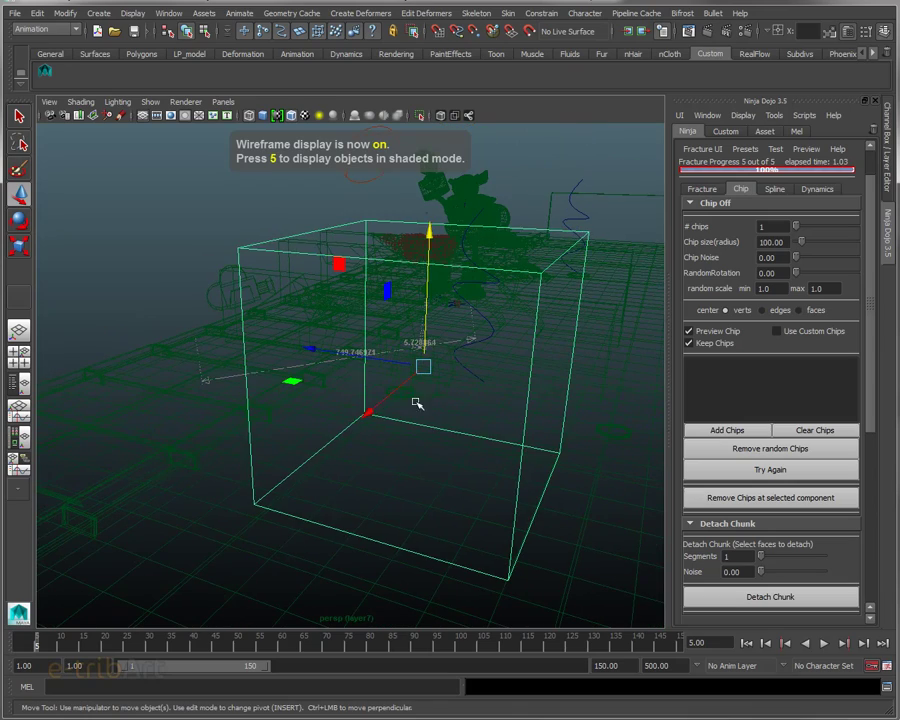
scroll(434, 388, "down", 3)
mouse_move(436, 389)
left_mouse_down("alt")
mouse_move(393, 399)
mouse_move(402, 409)
left_mouse_up("alt")
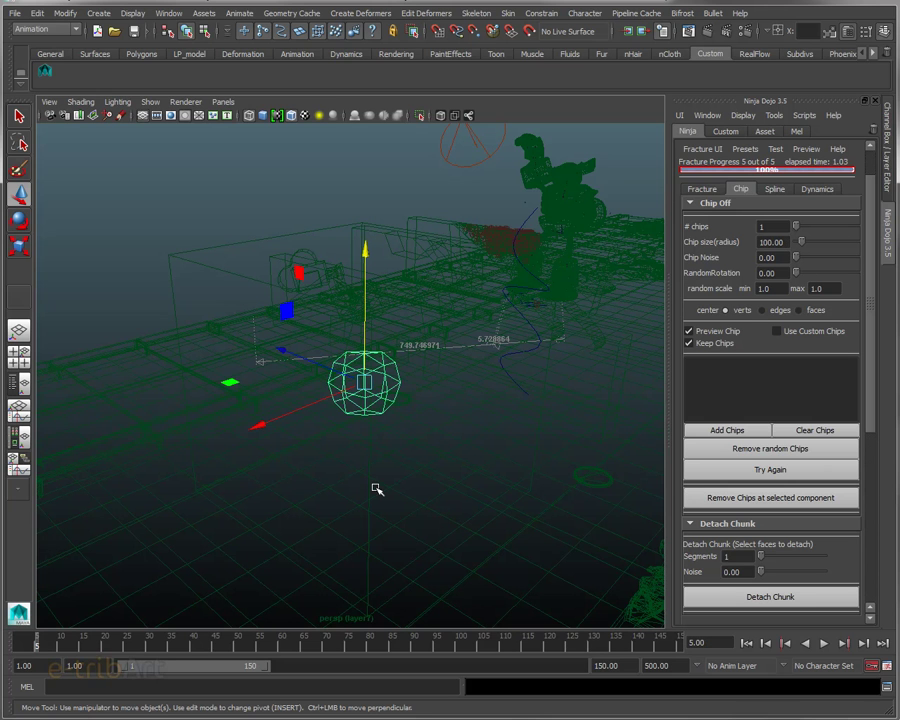
left_click_drag(371, 491, 378, 498, "alt")
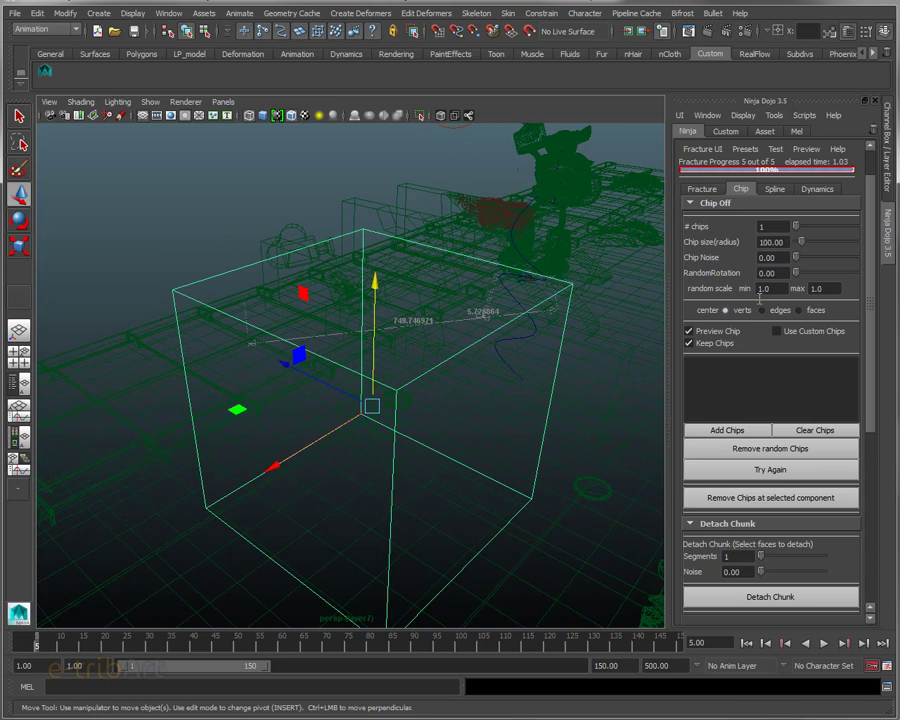
left_click(785, 242)
left_click_drag(786, 242, 744, 249)
type("150")
key("Return")
Step: Set chip noise to 2 and random rotation to 20
mouse_move(524, 356)
left_mouse_down("alt")
mouse_move(584, 326)
mouse_move(568, 344)
left_mouse_up("alt")
right_click_drag(573, 347, 610, 342, "alt")
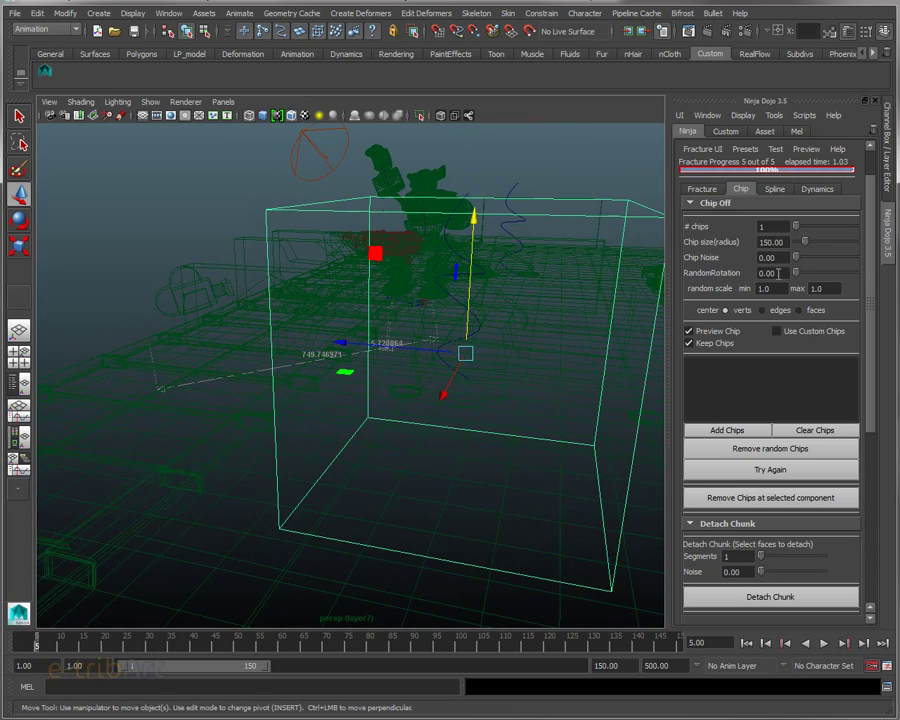
left_click(770, 258)
type("2")
key("Return")
mouse_move(468, 364)
left_mouse_down("alt")
mouse_move(409, 372)
mouse_move(405, 345)
mouse_move(369, 340)
left_mouse_up("alt")
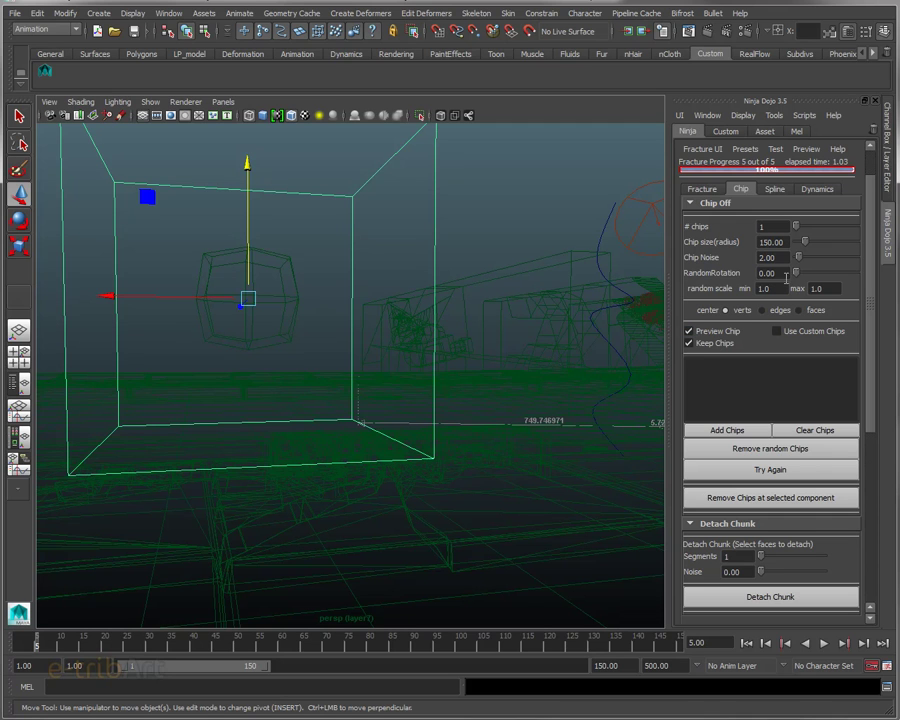
left_click_drag(785, 275, 731, 273)
type("10")
key("Return")
type("20")
key("Return")
Step: Set the minimum random scale to 0.5 and the number of chips to 4
left_click(779, 288)
type("0.")
type("5")
key("Return")
mouse_move(368, 287)
left_mouse_down("alt")
mouse_move(430, 304)
mouse_move(446, 297)
mouse_move(462, 312)
mouse_move(505, 301)
mouse_move(496, 291)
mouse_move(388, 283)
left_mouse_up("alt")
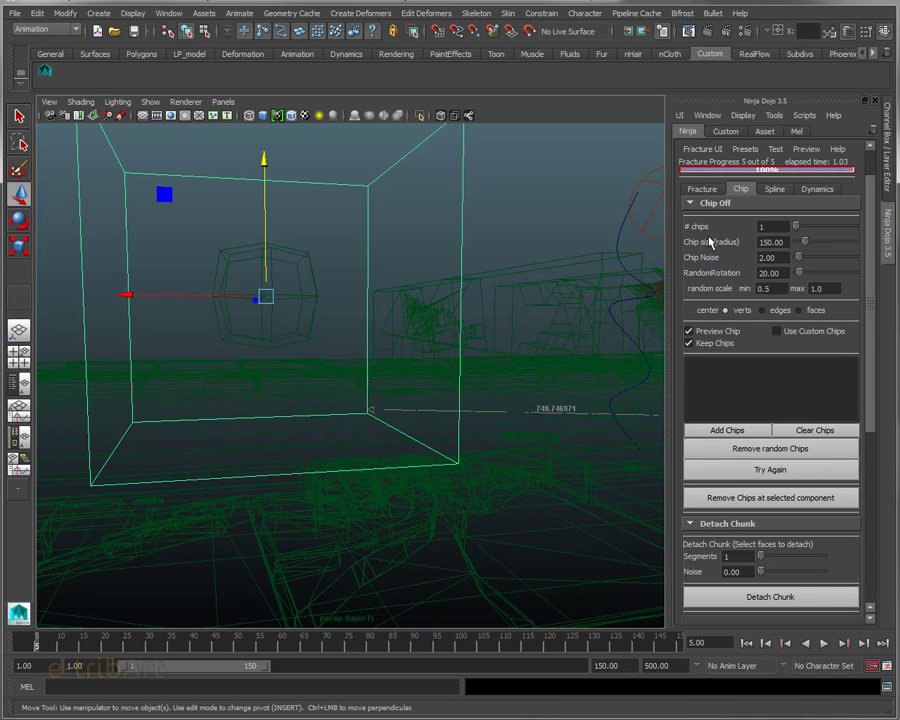
double_click(767, 227)
type("4")
left_click_drag(177, 263, 217, 276, "alt")
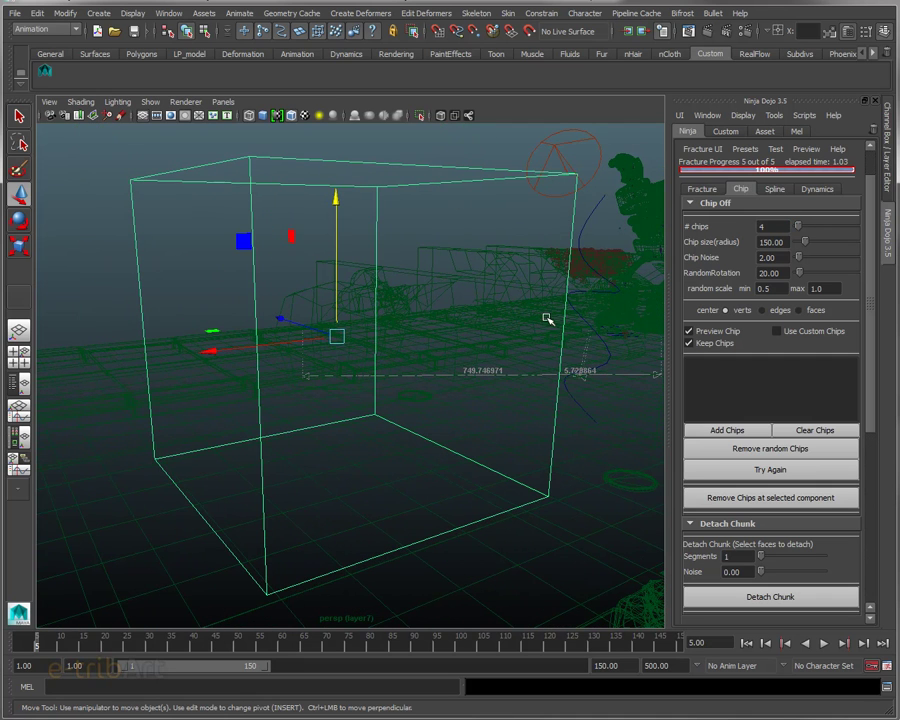
Step: Remove four random chips from the large cube's corners, then inspect it shaded and framed
left_click(753, 450)
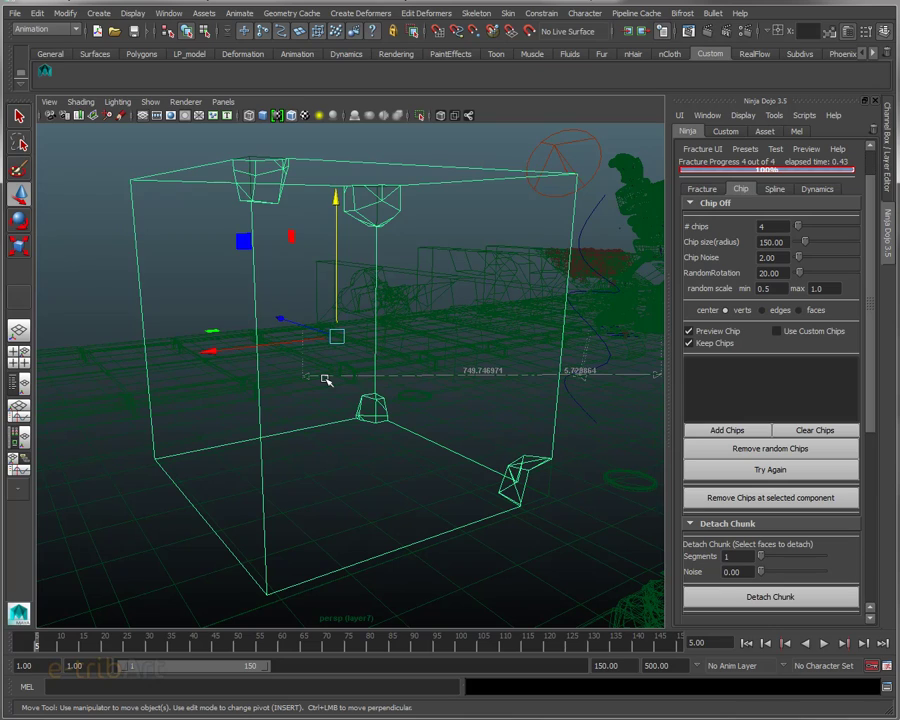
key("5")
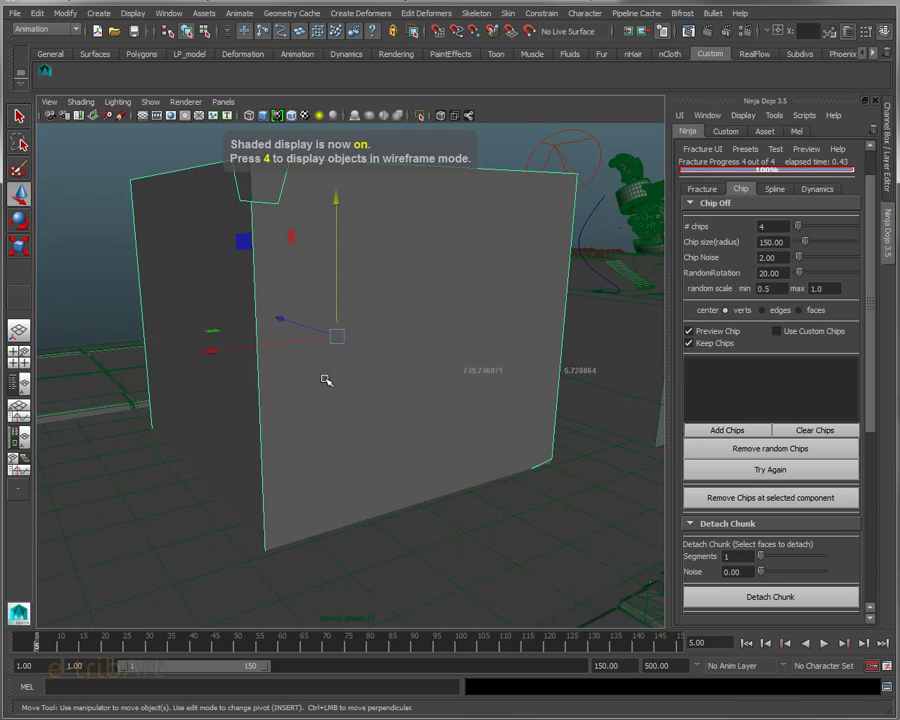
mouse_move(329, 289)
left_mouse_down("alt")
mouse_move(347, 350)
mouse_move(267, 348)
mouse_move(231, 312)
mouse_move(255, 288)
mouse_move(323, 257)
mouse_move(354, 325)
mouse_move(464, 341)
mouse_move(501, 331)
mouse_move(428, 356)
mouse_move(428, 373)
mouse_move(368, 287)
mouse_move(383, 205)
left_mouse_up("alt")
mouse_move(473, 344)
left_mouse_down("alt")
mouse_move(484, 341)
mouse_move(466, 438)
mouse_move(443, 445)
mouse_move(426, 432)
mouse_move(362, 428)
mouse_move(312, 408)
left_mouse_up("alt")
scroll(484, 341, "up", 3)
key("f")
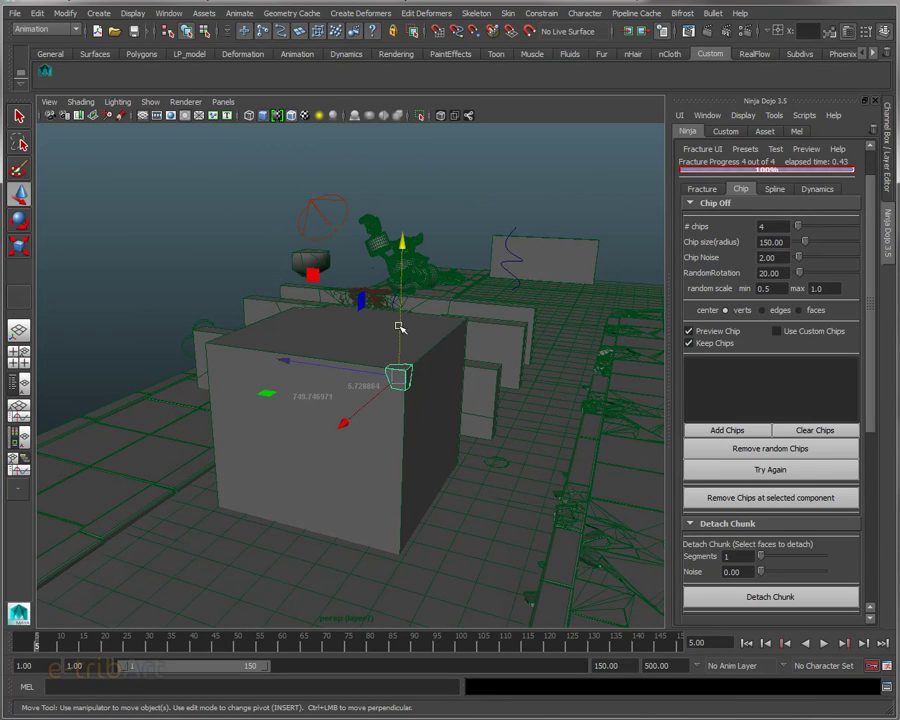
mouse_move(400, 327)
left_mouse_down("alt")
mouse_move(460, 414)
mouse_move(446, 429)
mouse_move(325, 446)
mouse_move(376, 438)
left_mouse_up("alt")
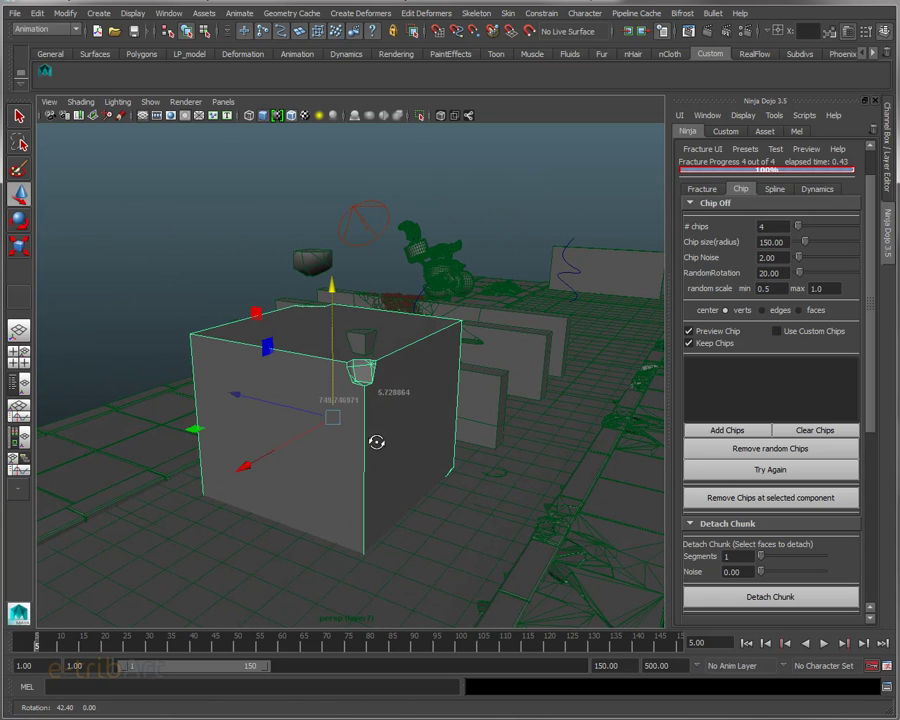
Step: Set chip size to 250 and the random scale range to 1.0–2.0
double_click(785, 243)
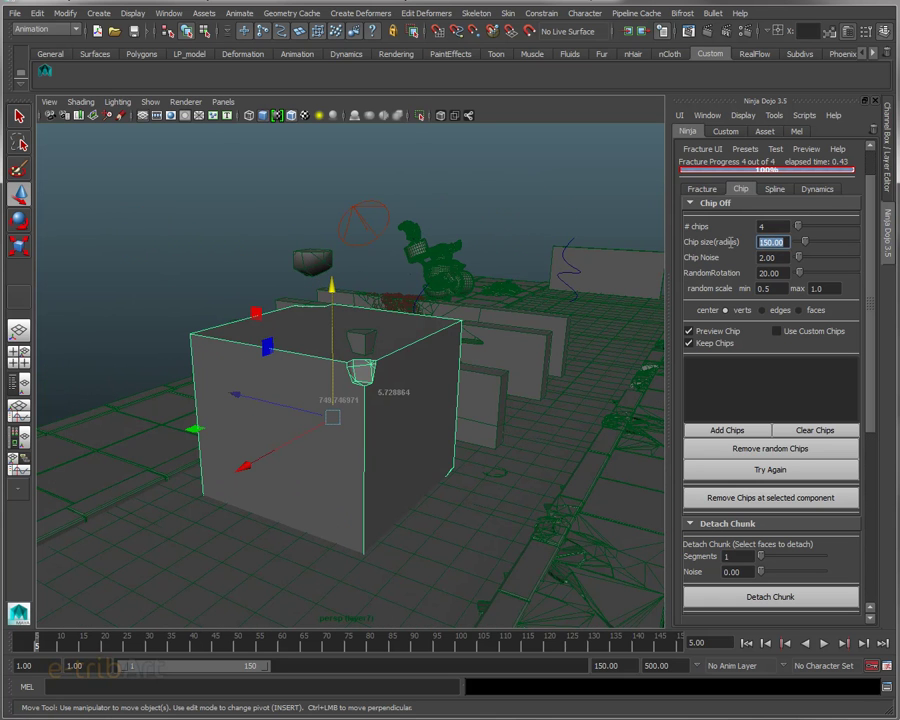
type("250")
key("Return")
left_click(774, 289)
double_click(826, 288)
left_click(778, 288)
type("1")
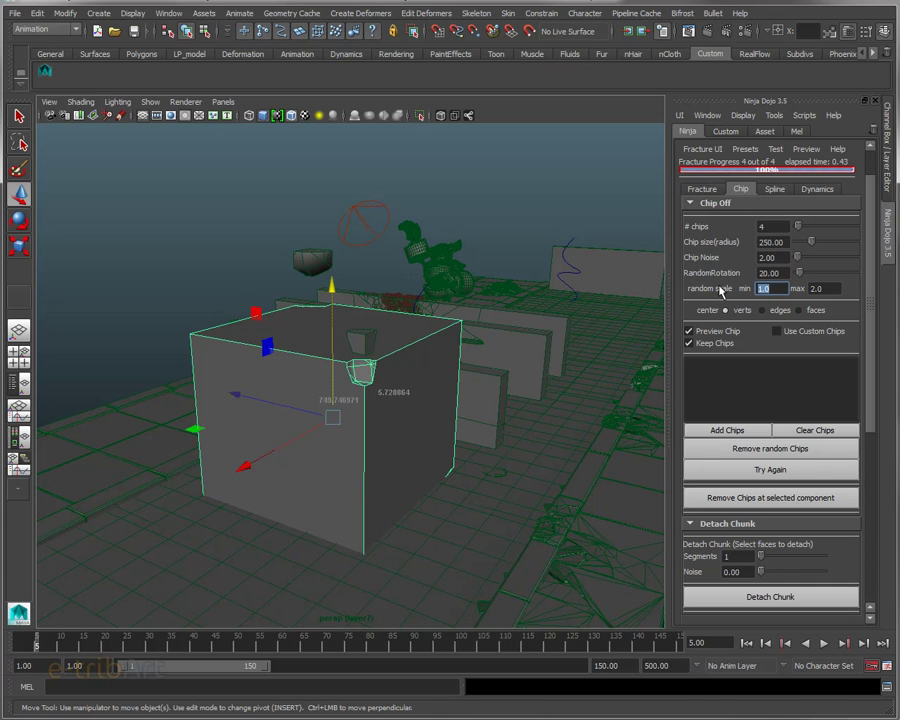
Step: Raise chip noise to 11.94 and random rotation to 50
double_click(783, 258)
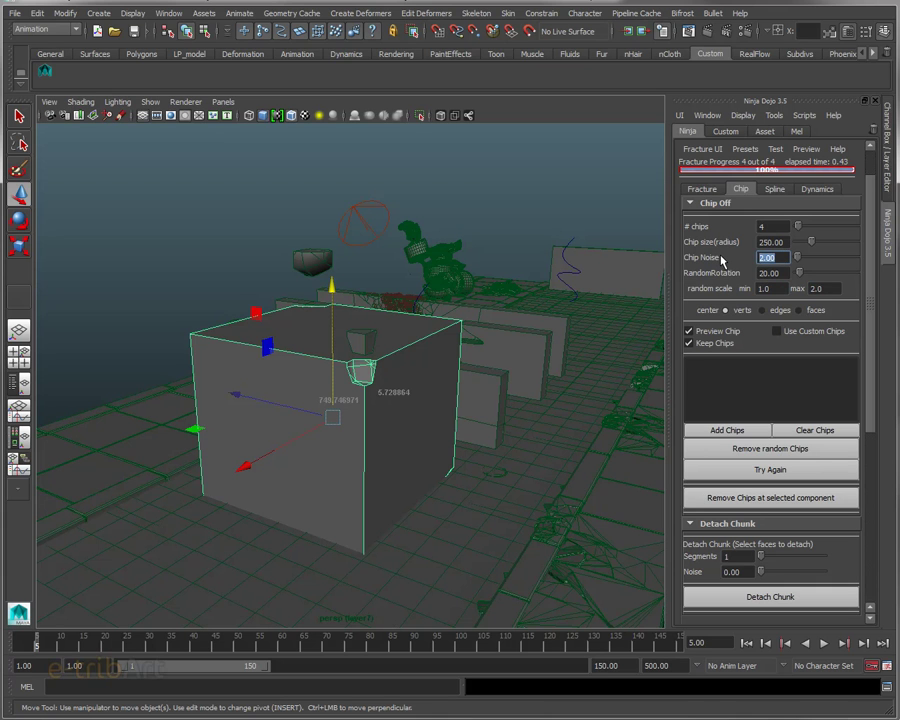
type("3")
left_click_drag(799, 258, 808, 262)
double_click(787, 274)
type("50")
key("Return")
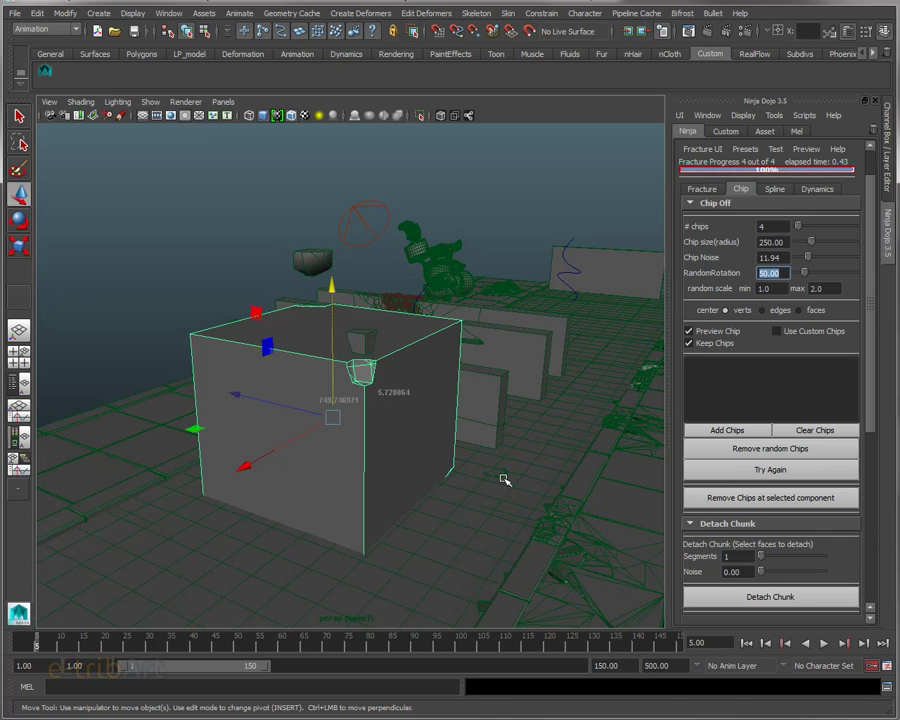
Step: Regenerate the random chips with the new settings and pull one chip toward the camera
left_click(737, 455)
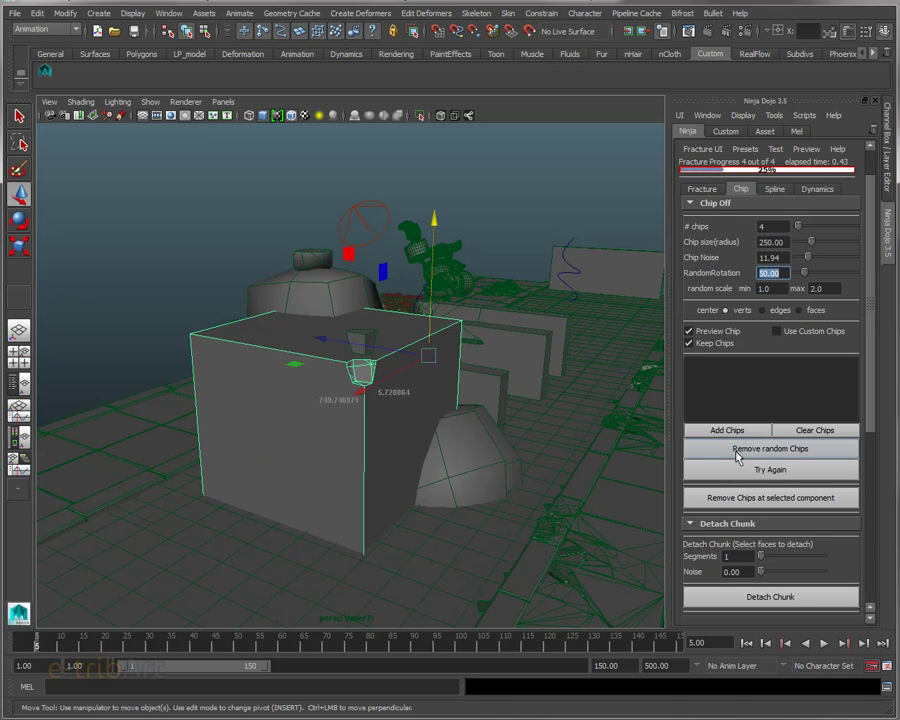
mouse_move(372, 458)
left_mouse_down("alt")
mouse_move(231, 416)
mouse_move(173, 454)
mouse_move(519, 440)
mouse_move(548, 426)
left_mouse_up("alt")
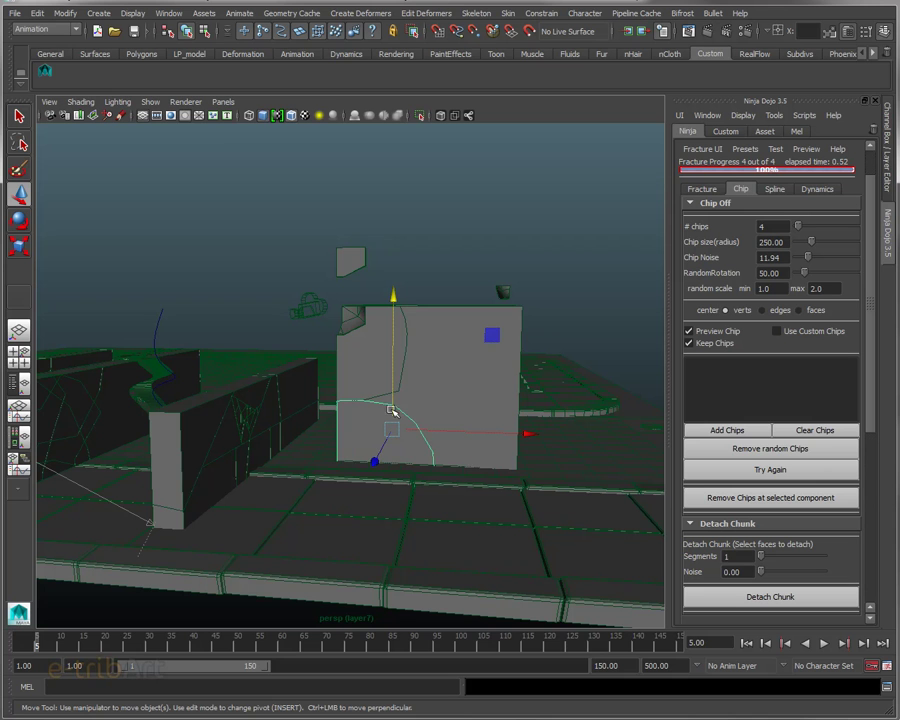
left_click_drag(374, 460, 348, 511)
left_click_drag(430, 427, 444, 420, "alt")
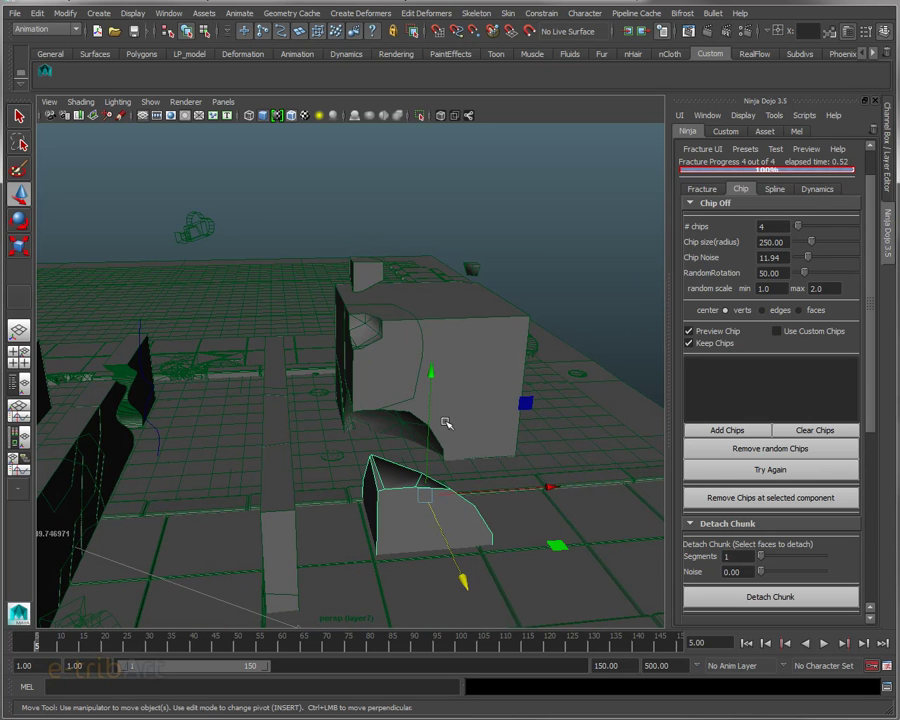
Step: Move two more chips out of the cube and select the central fractured chunk
left_click(385, 388)
mouse_move(450, 353)
left_mouse_down()
mouse_move(406, 352)
mouse_move(386, 410)
mouse_move(303, 399)
mouse_move(412, 418)
mouse_move(402, 441)
left_mouse_up()
left_click(419, 461)
mouse_move(339, 433)
left_mouse_down()
mouse_move(380, 445)
mouse_move(420, 440)
mouse_move(269, 473)
mouse_move(346, 528)
mouse_move(523, 486)
mouse_move(556, 342)
mouse_move(564, 436)
mouse_move(665, 470)
mouse_move(657, 440)
mouse_move(577, 457)
mouse_move(331, 478)
mouse_move(255, 347)
mouse_move(217, 321)
mouse_move(376, 336)
mouse_move(364, 364)
mouse_move(350, 349)
left_mouse_up()
left_click(350, 349)
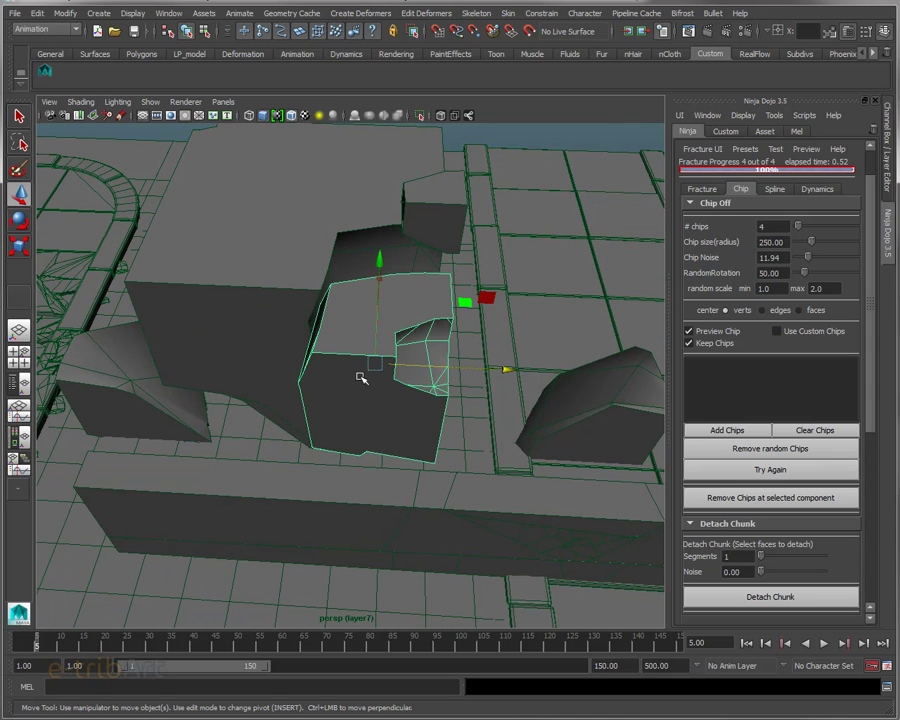
Step: Run Remove random Chips on the central chunk again and reselect it
left_click(768, 451)
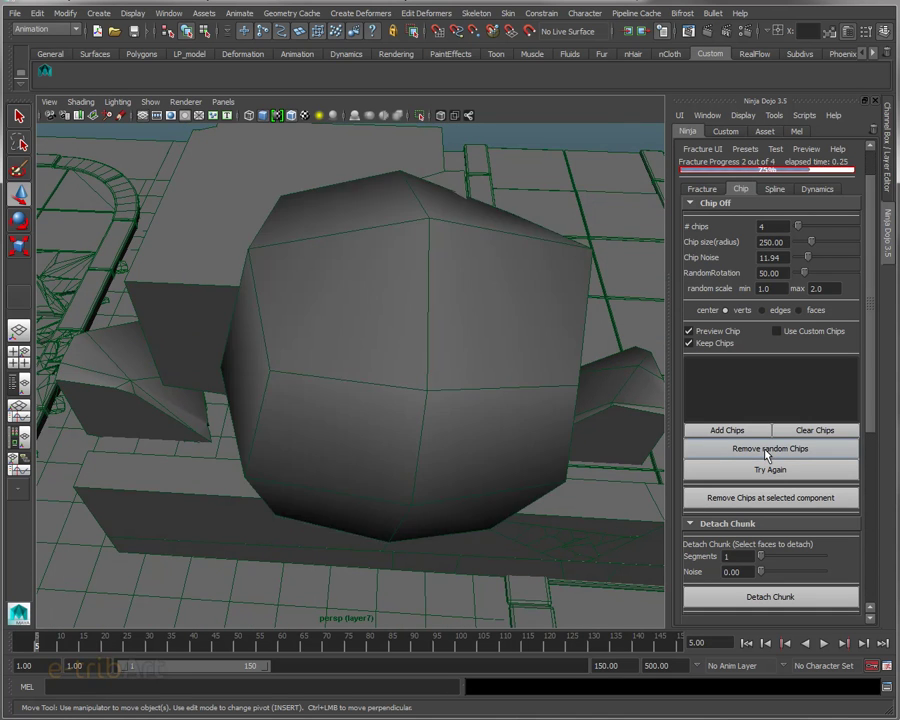
mouse_move(441, 402)
left_mouse_down("alt")
mouse_move(518, 363)
mouse_move(597, 372)
mouse_move(484, 402)
mouse_move(475, 392)
left_mouse_up("alt")
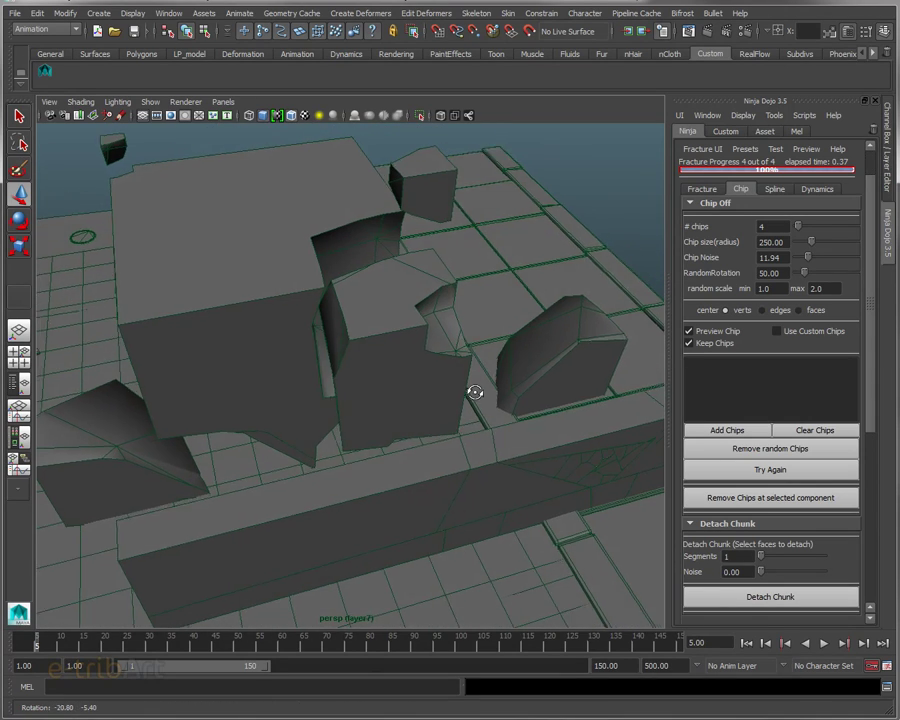
left_click(425, 387)
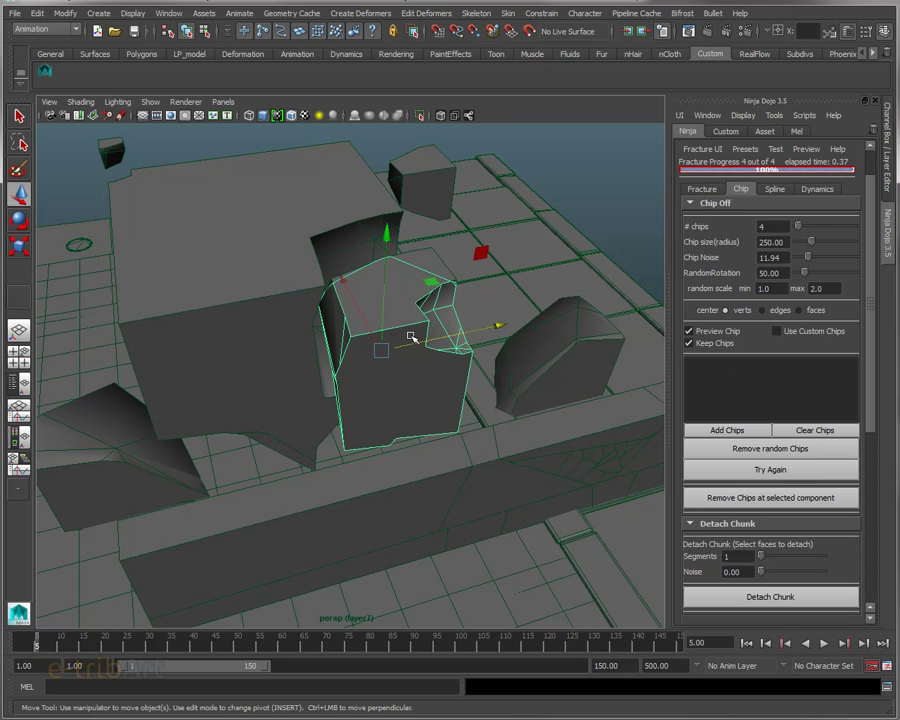
Step: Switch to wireframe, frame the chunk, and turn on Preview Chip
key("4")
scroll(410, 336, "down", 5)
scroll(410, 336, "down", 5)
mouse_move(408, 340)
left_mouse_down("alt")
mouse_move(380, 399)
mouse_move(468, 374)
mouse_move(436, 378)
mouse_move(432, 356)
mouse_move(213, 383)
mouse_move(250, 392)
left_mouse_up("alt")
key("f")
mouse_move(340, 362)
left_mouse_down("alt")
mouse_move(354, 388)
mouse_move(311, 400)
mouse_move(346, 384)
mouse_move(397, 381)
left_mouse_up("alt")
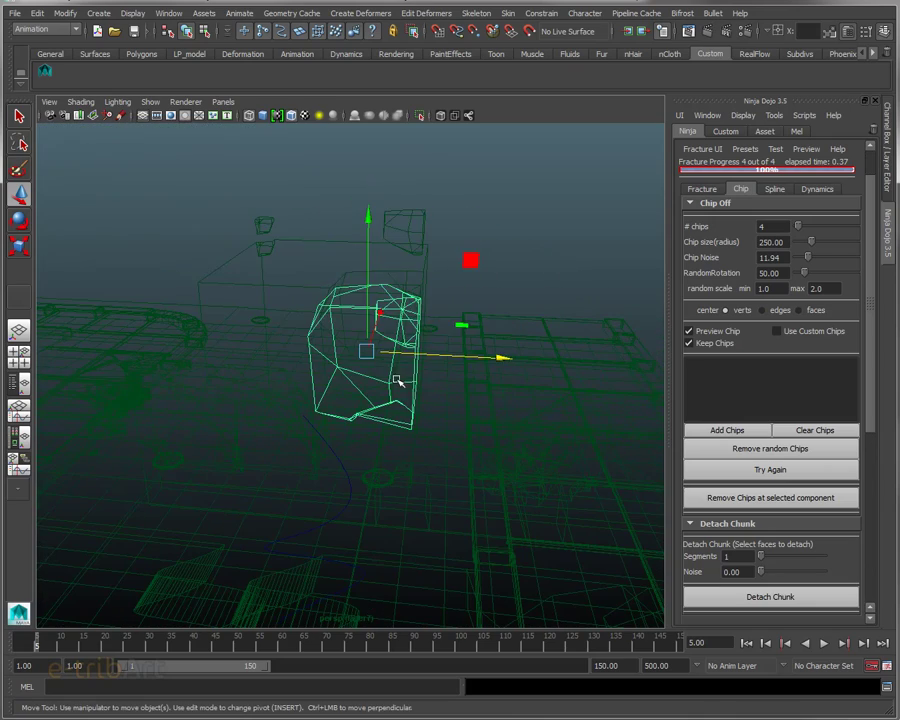
mouse_move(284, 287)
right_mouse_down("alt")
mouse_move(283, 345)
mouse_move(390, 342)
mouse_move(450, 326)
right_mouse_up("alt")
middle_click_drag(450, 326, 524, 296, "alt")
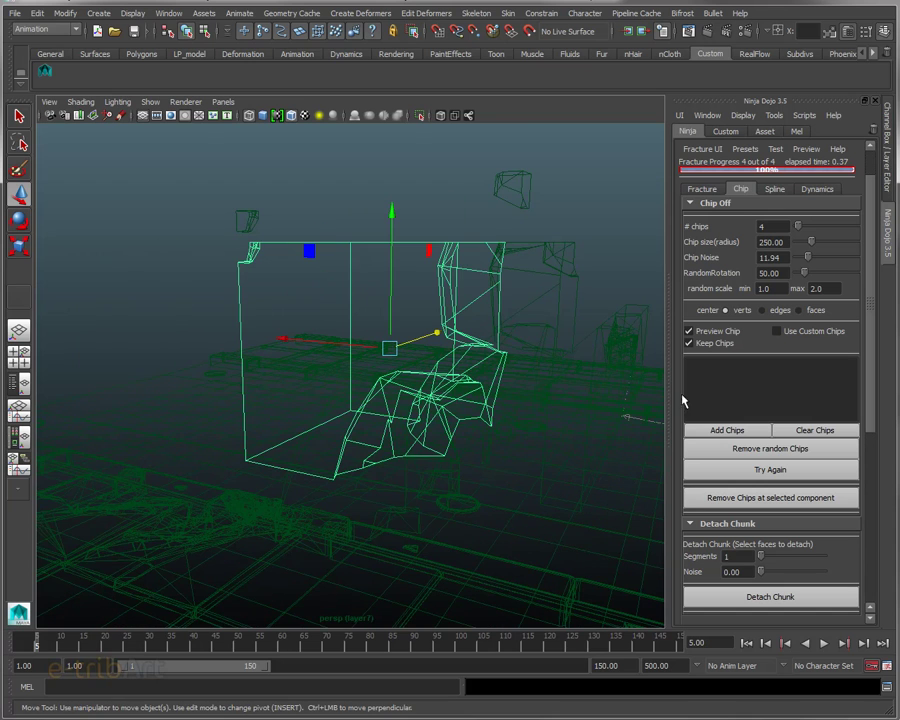
left_click(711, 333)
Step: Add Fracture_PreviewChip as a custom chip shape and enable Use Custom Chips
mouse_move(430, 370)
left_mouse_down("alt")
mouse_move(486, 362)
mouse_move(393, 328)
left_mouse_up("alt")
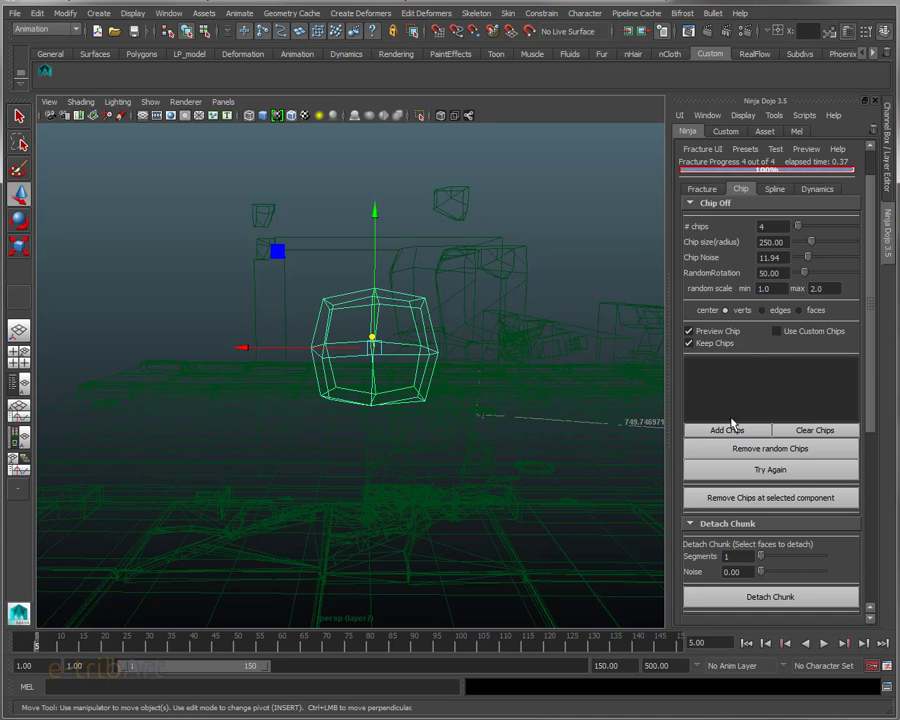
left_click(714, 428)
left_click(803, 333)
Step: Inspect the regenerated boxy chip preview and select the chunk object
mouse_move(385, 383)
left_mouse_down("alt")
mouse_move(442, 402)
mouse_move(584, 368)
mouse_move(462, 400)
mouse_move(426, 390)
mouse_move(436, 246)
left_mouse_up("alt")
mouse_move(354, 365)
left_mouse_down("alt")
mouse_move(518, 332)
mouse_move(522, 317)
mouse_move(449, 302)
left_mouse_up("alt")
left_click_drag(383, 323, 362, 331, "alt")
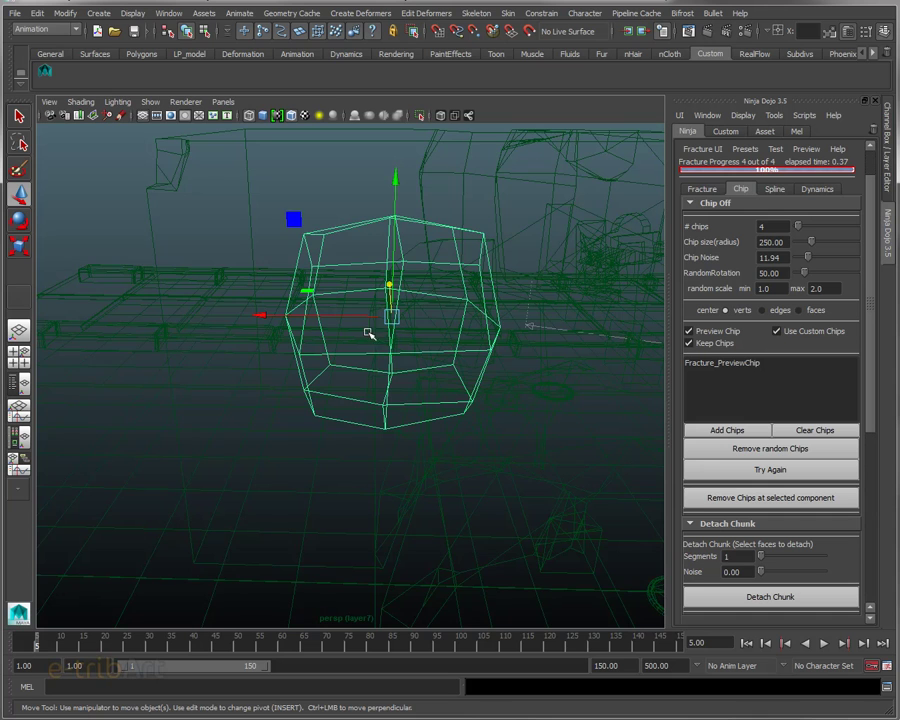
right_click_drag(383, 336, 357, 340, "alt")
left_click_drag(357, 340, 401, 337, "alt")
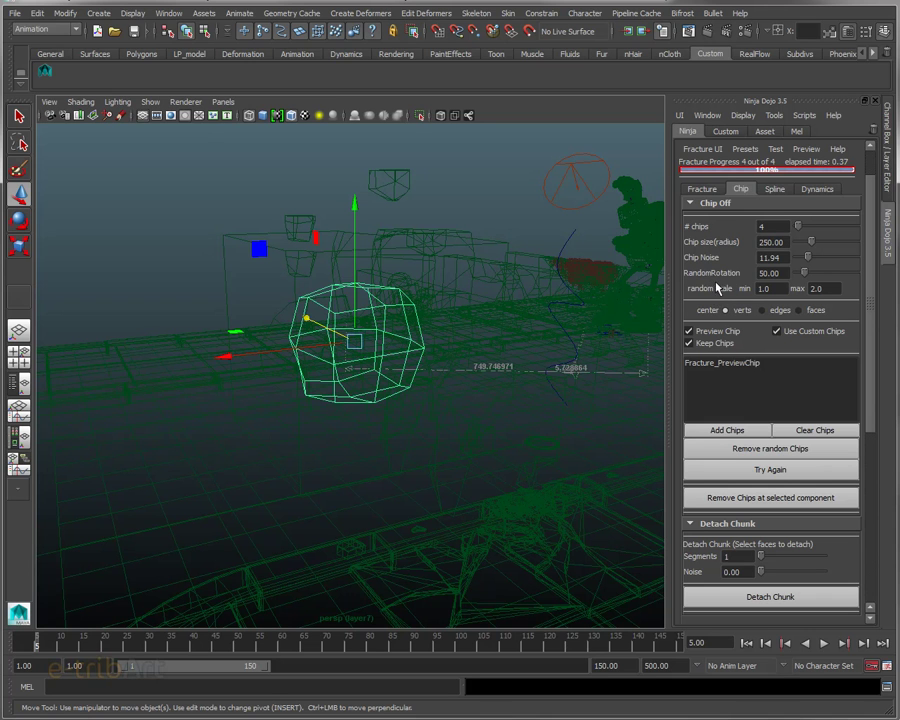
mouse_move(265, 346)
left_mouse_down("alt")
mouse_move(291, 356)
mouse_move(313, 459)
left_mouse_up("alt")
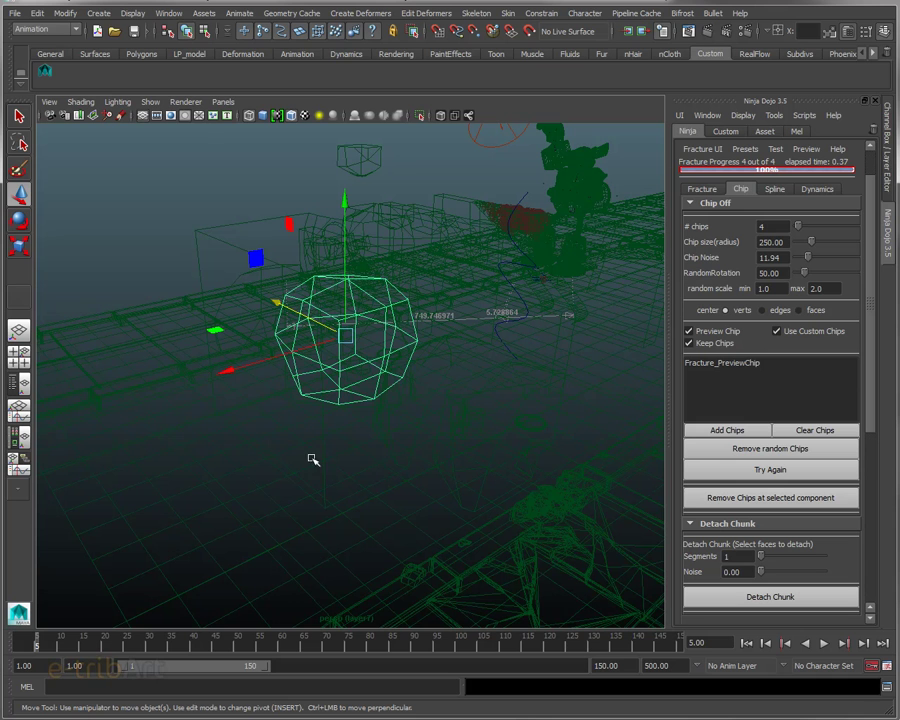
left_click(323, 457)
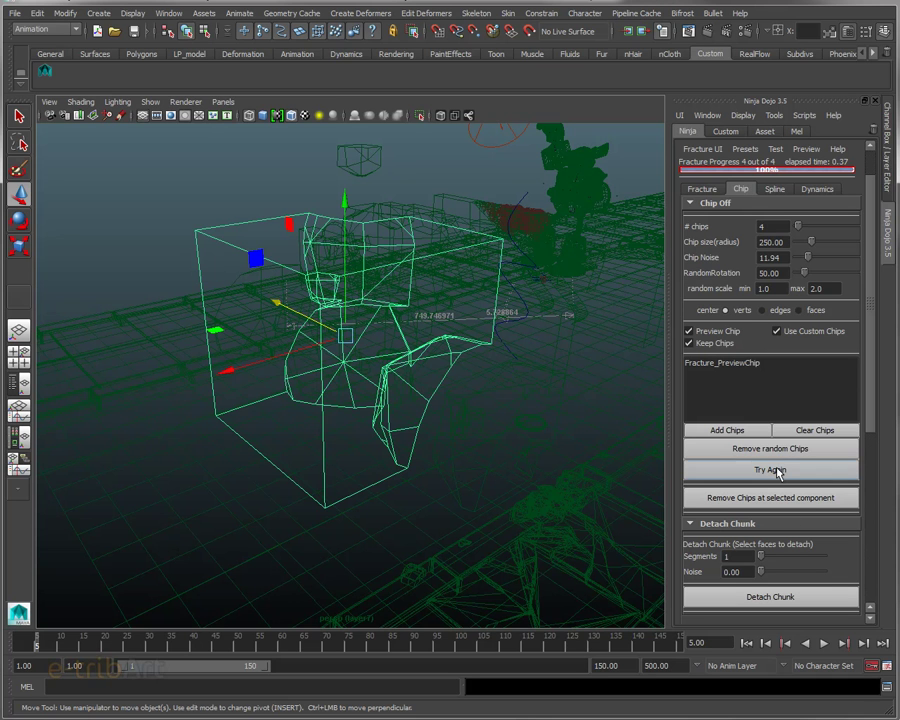
Step: Chip the selected chunk once more, then switch the viewport to shaded display
left_click(725, 470)
mouse_move(413, 433)
left_mouse_down("alt")
mouse_move(458, 413)
mouse_move(496, 418)
left_mouse_up("alt")
left_click_drag(625, 474, 268, 357, "alt")
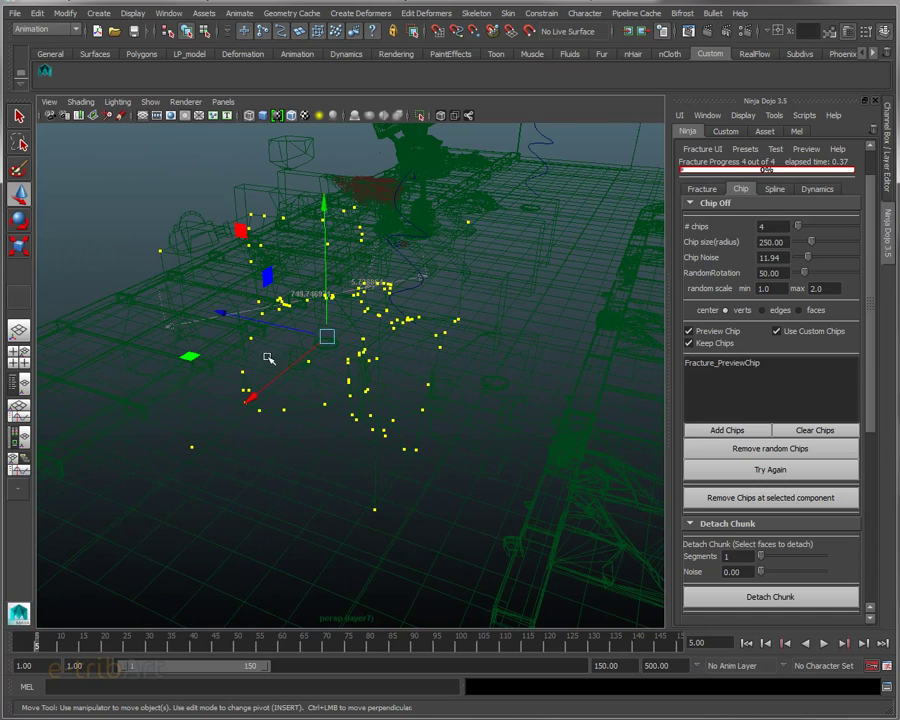
key("5")
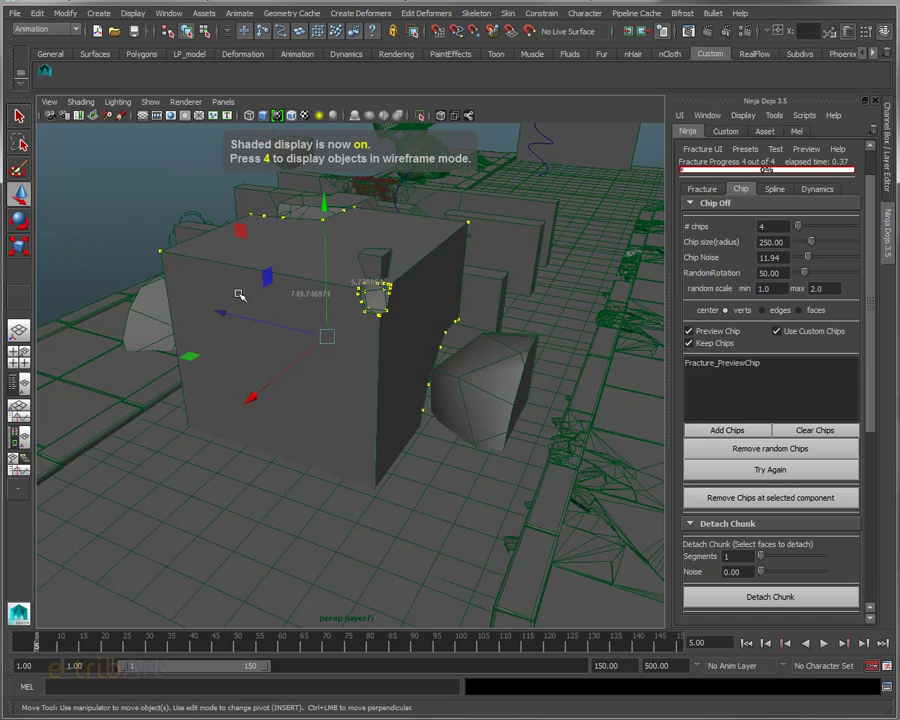
left_click(131, 235)
Step: Select the central chipped cube, frame it in view, and open the Outliner
mouse_move(362, 345)
left_mouse_down("alt")
mouse_move(263, 357)
mouse_move(289, 350)
left_mouse_up("alt")
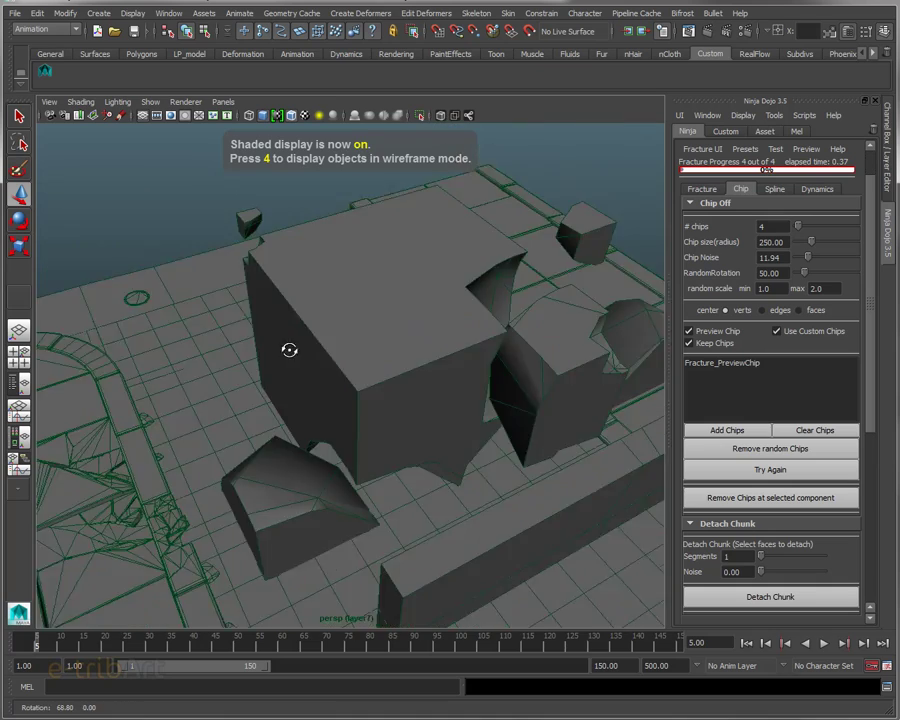
scroll(289, 350, "down", 3)
scroll(321, 326, "down", 2)
left_click(351, 325)
scroll(430, 390, "down", 2)
scroll(425, 398, "down", 2)
mouse_move(425, 398)
left_mouse_down("alt")
mouse_move(530, 410)
mouse_move(526, 430)
mouse_move(470, 443)
left_mouse_up("alt")
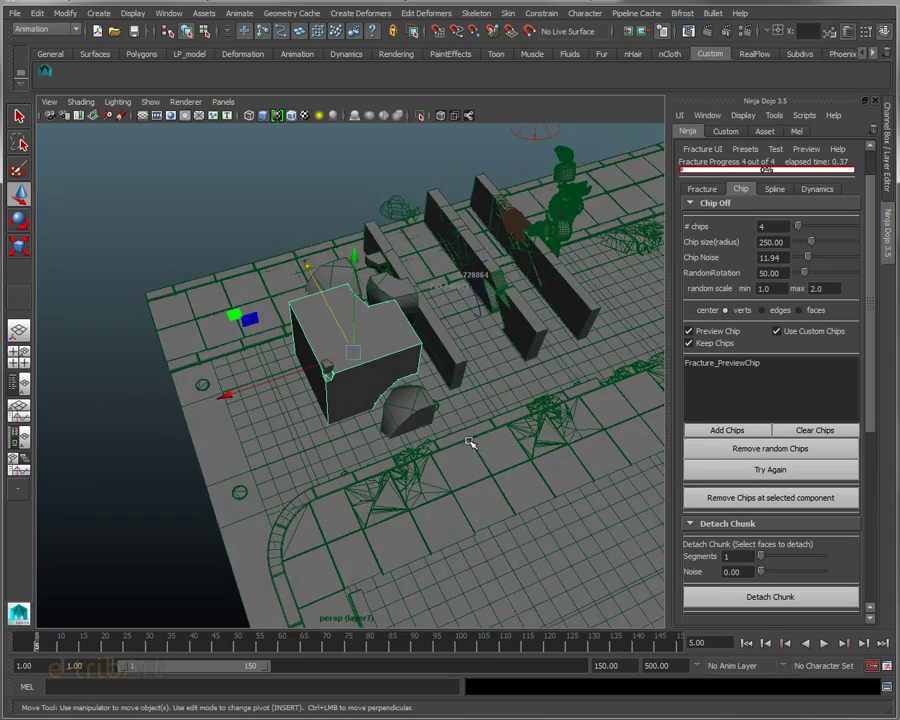
key("f")
mouse_move(367, 400)
left_mouse_down("alt")
mouse_move(402, 372)
mouse_move(450, 390)
left_mouse_up("alt")
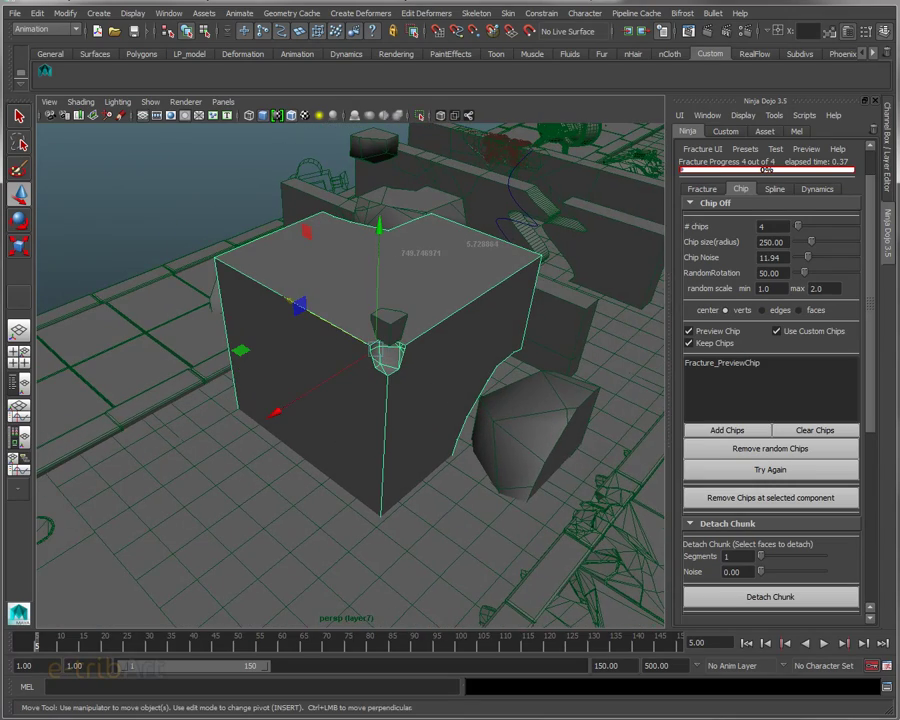
key("shift+o")
mouse_move(716, 152)
left_mouse_down()
mouse_move(713, 241)
mouse_move(697, 270)
left_mouse_up()
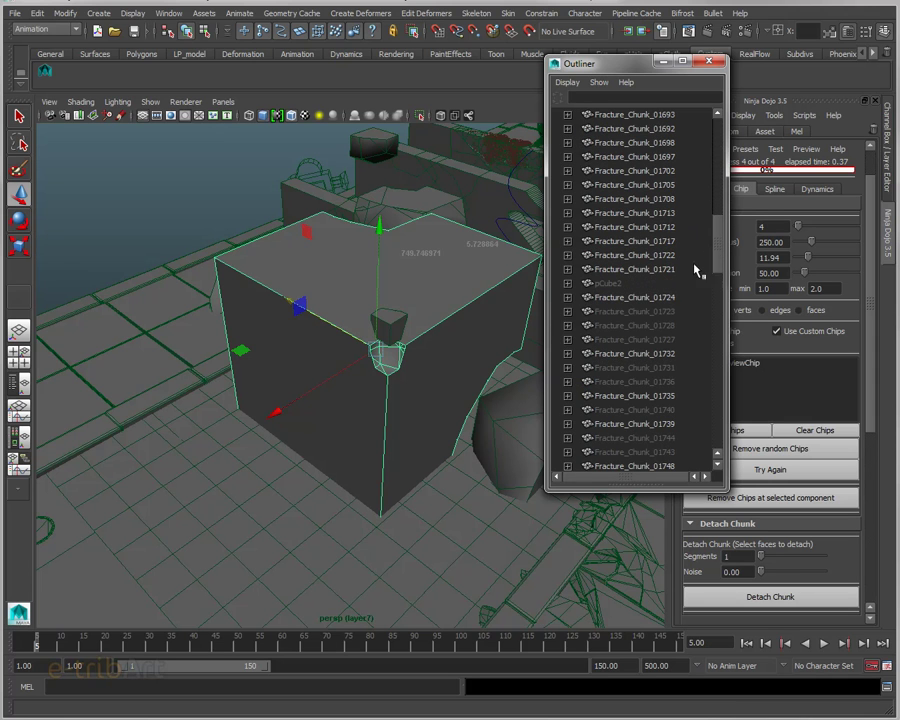
Step: Try selecting hidden Fracture_Chunk rows in the Outliner and check the delete options without deleting
left_click(634, 312)
left_click(632, 326, "shift")
left_click(629, 340, "shift")
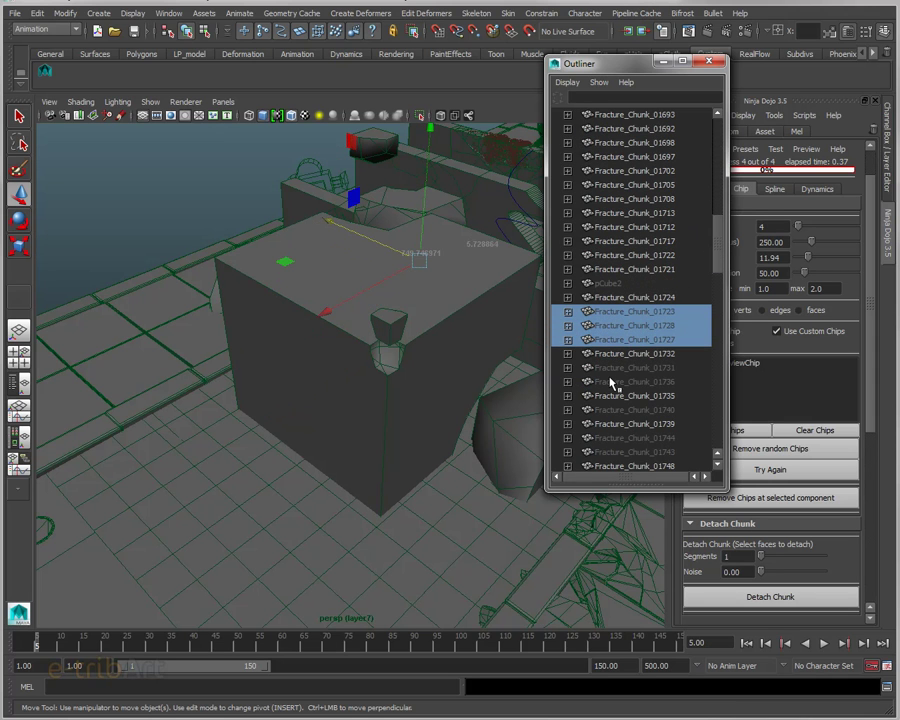
left_click(614, 270)
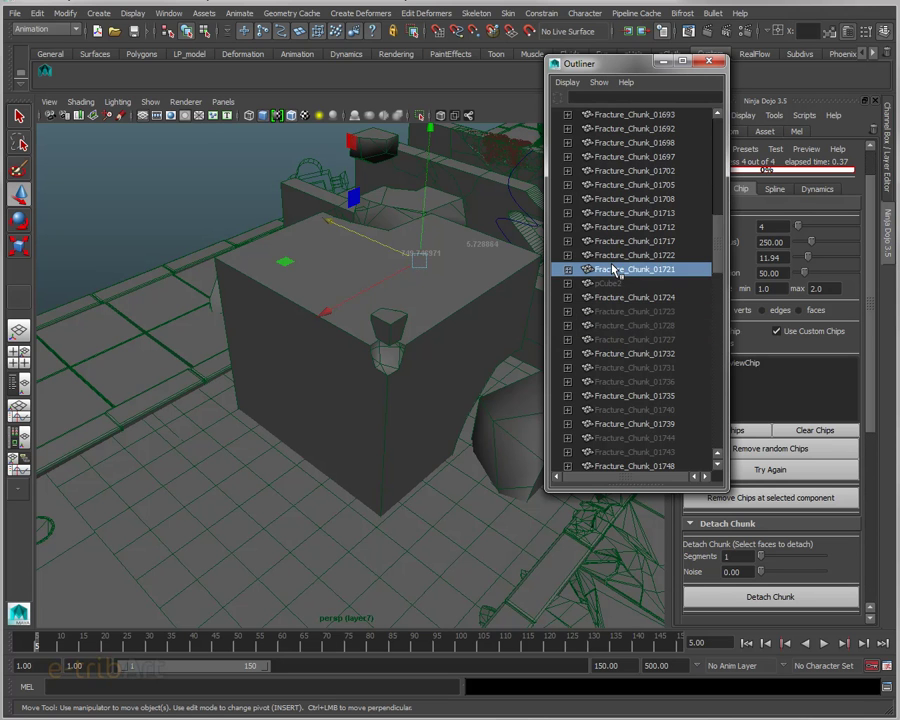
scroll(612, 282, "up", 10)
scroll(610, 300, "down", 8)
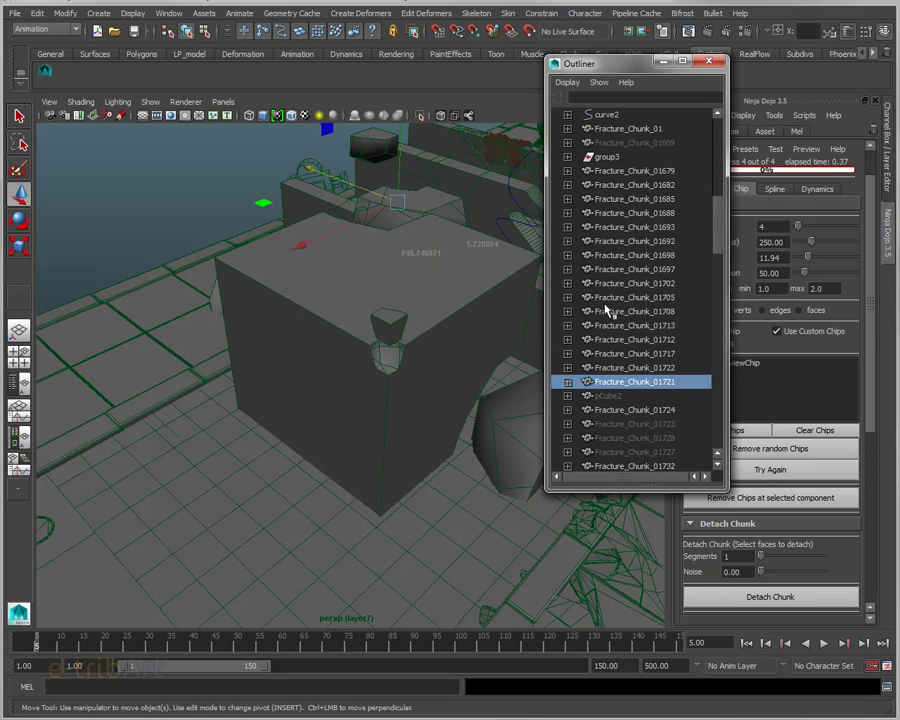
left_click(628, 171)
scroll(620, 316, "down", 10)
scroll(620, 320, "down", 5)
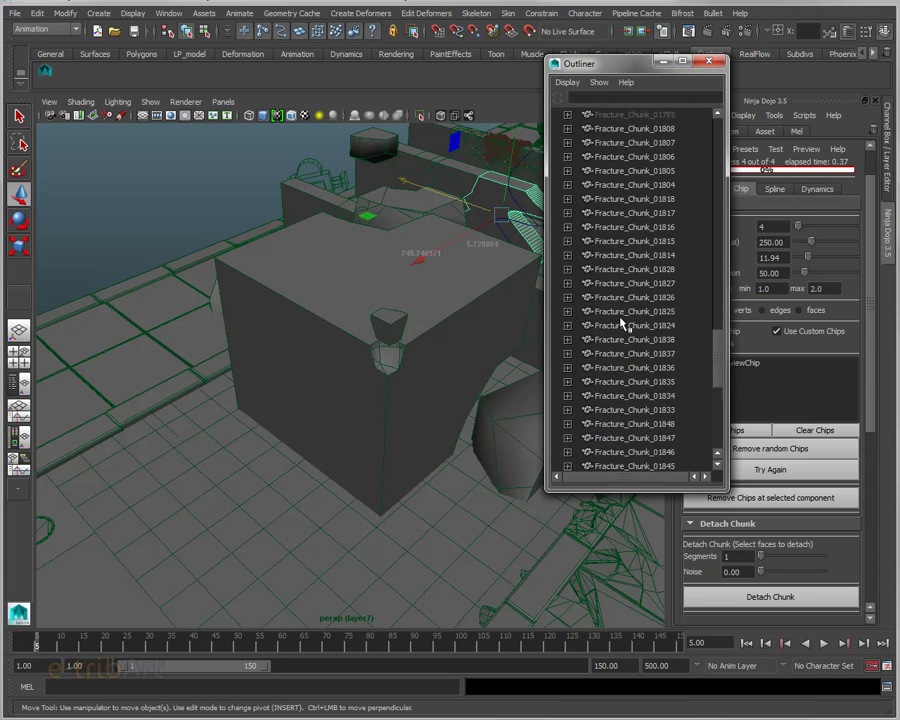
scroll(620, 330, "down", 5)
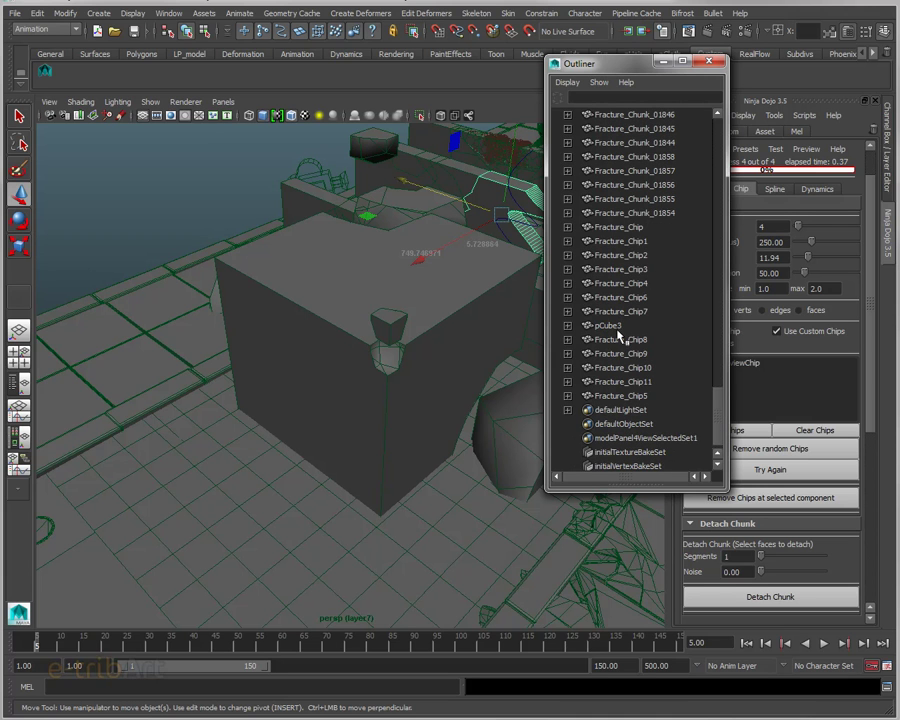
left_click(622, 397, "shift")
left_click(38, 14)
mouse_move(72, 158)
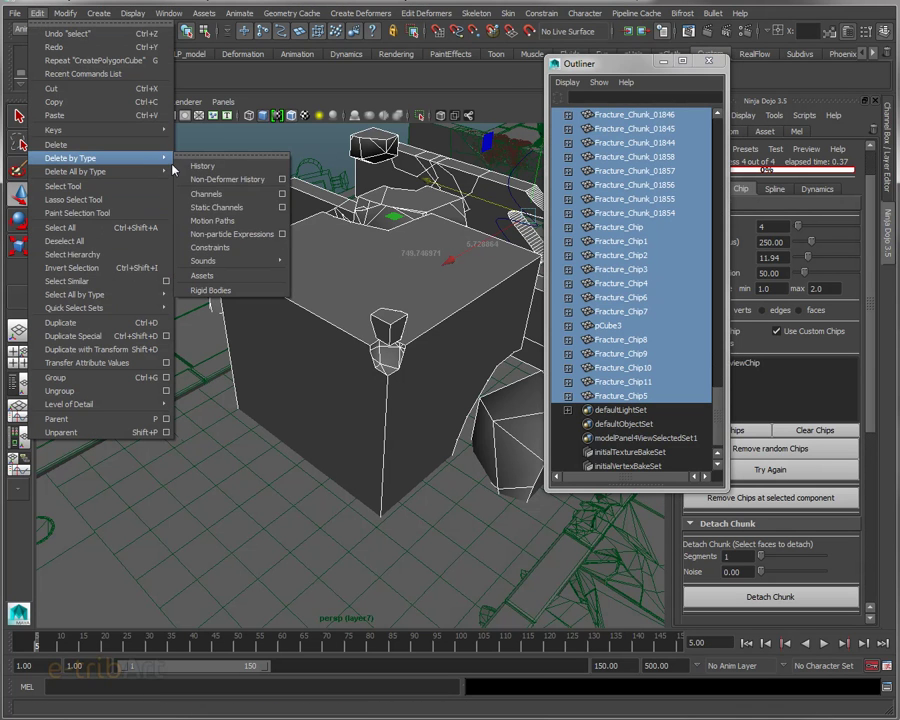
left_click(203, 166)
Step: Delete Fracture_Chunk_01764–01772, Fracture_Chunk_01775–01783 and Fracture_Chunk_01795
left_click(673, 311)
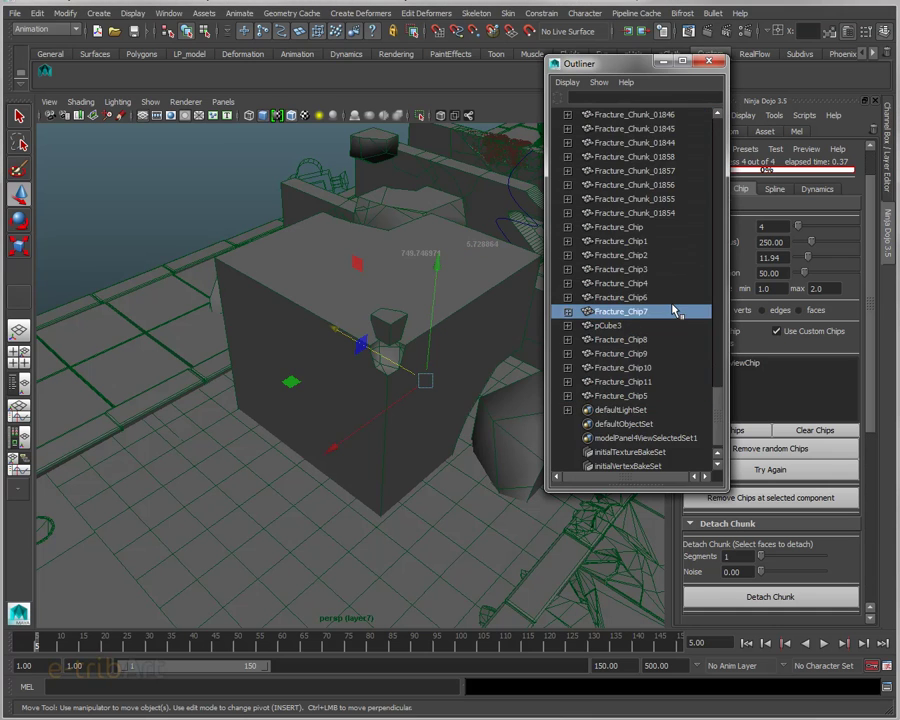
scroll(660, 314, "up", 5)
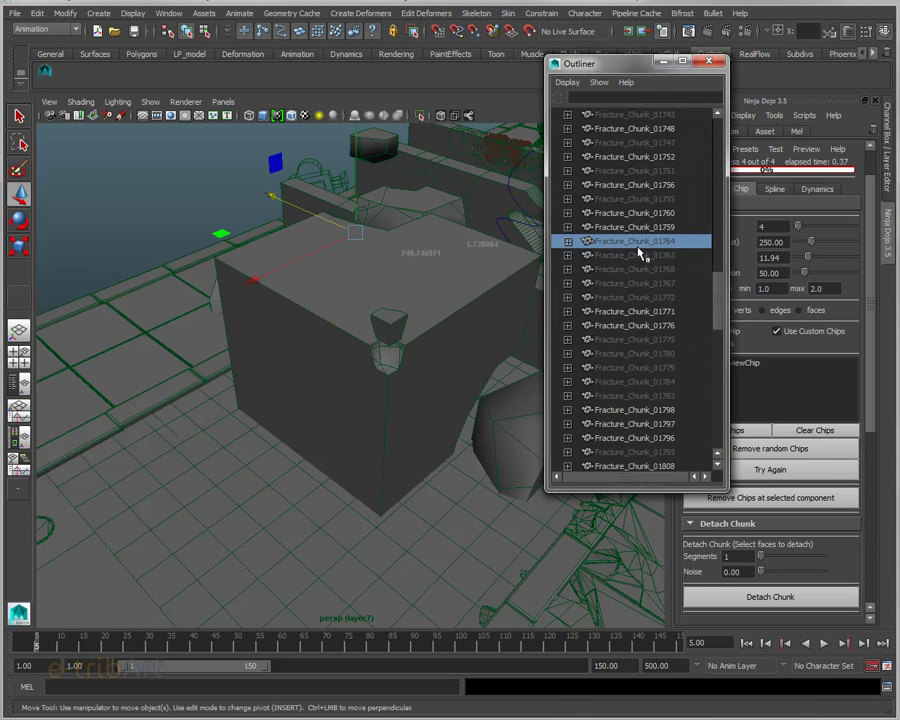
left_click_drag(640, 241, 633, 297)
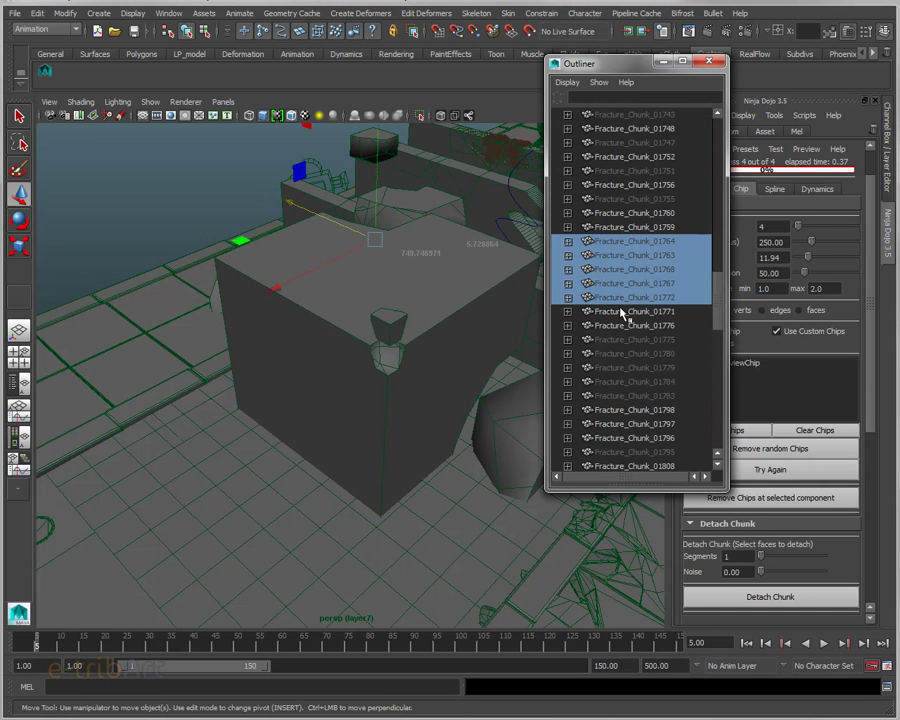
key("Delete")
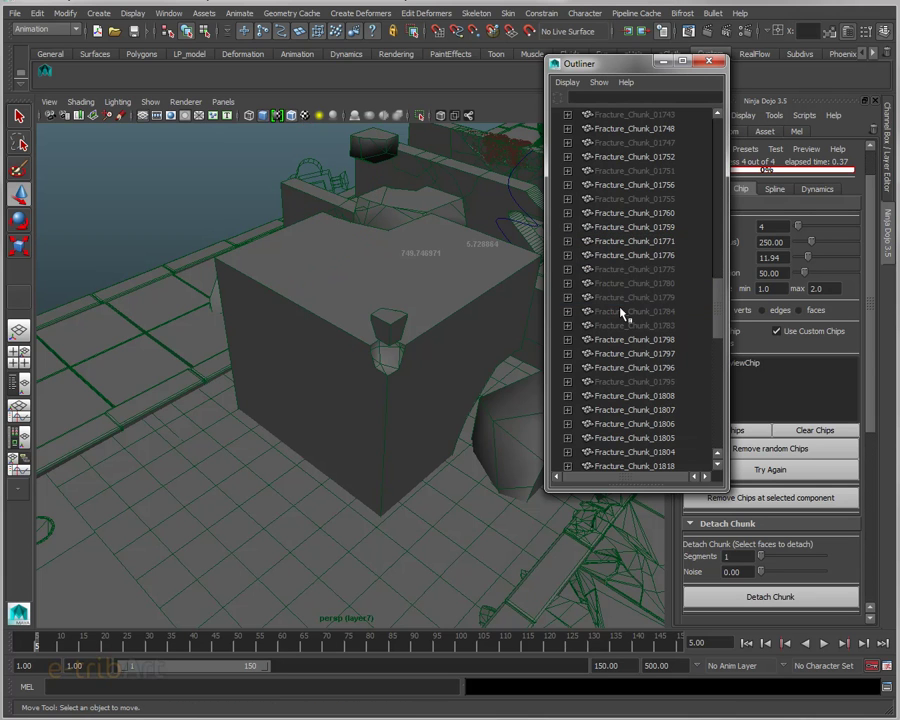
left_click(625, 270)
left_click(622, 326, "shift")
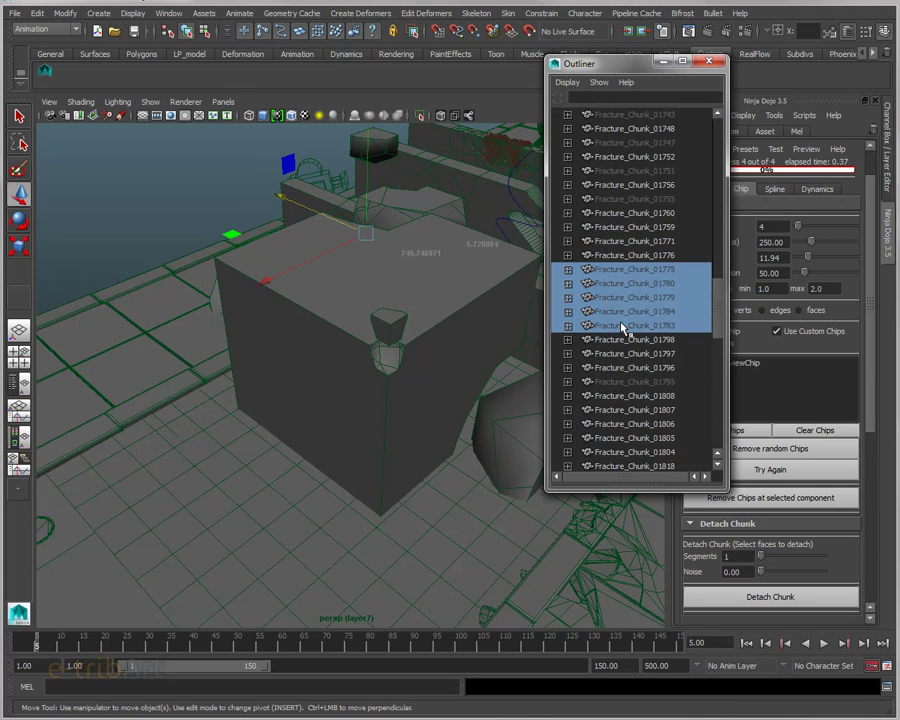
key("Delete")
left_click(624, 312)
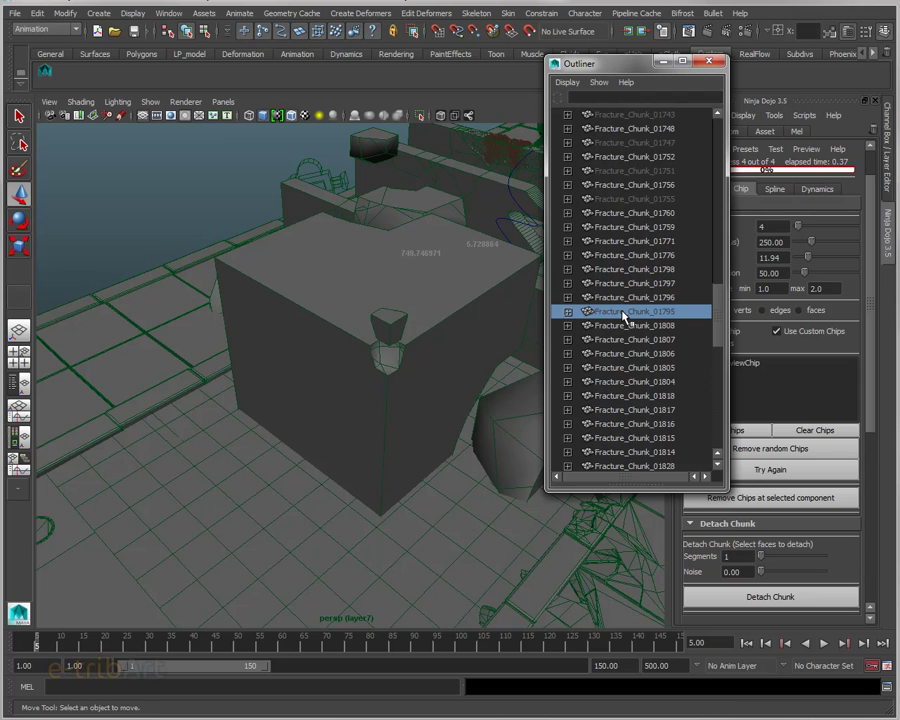
key("Delete")
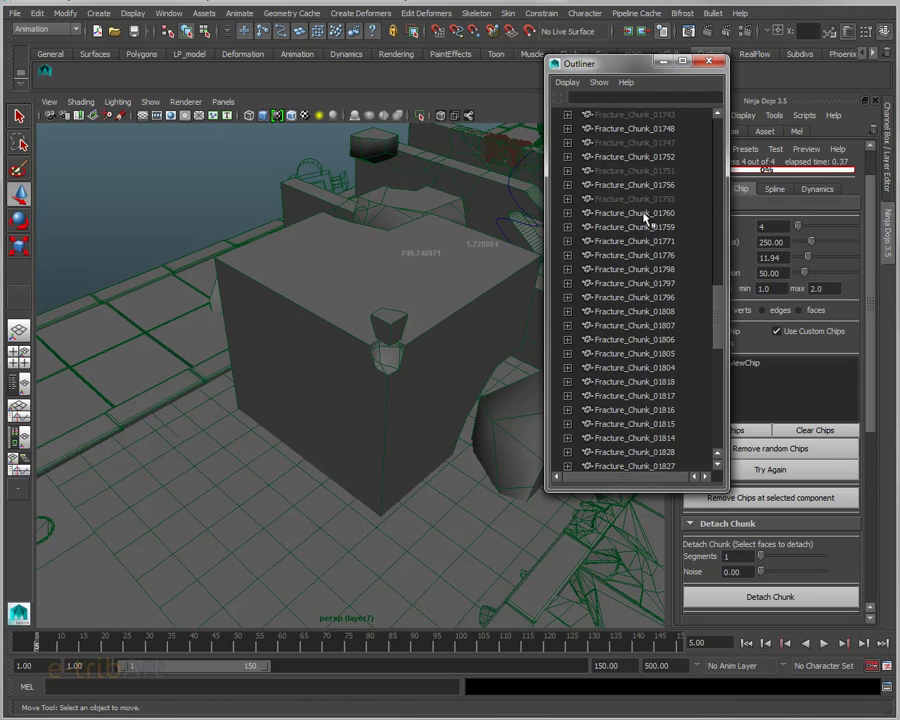
Step: Delete pCube2 and the remaining leftover chunks, Fracture_Chunk_01723 through 01755
left_click(636, 199)
left_click(636, 172, "ctrl")
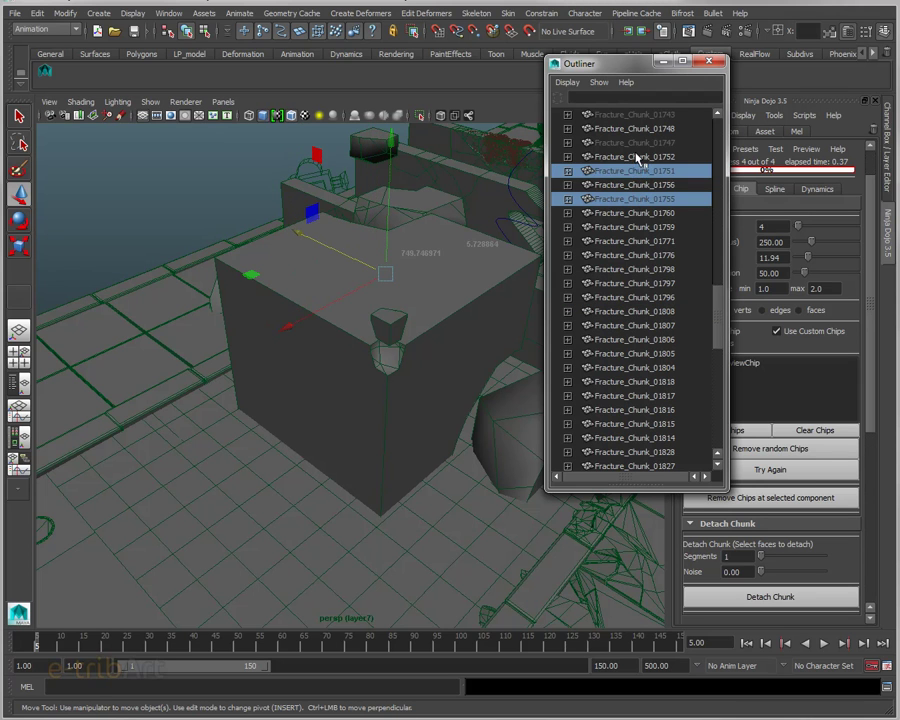
left_click(634, 144, "ctrl")
scroll(637, 150, "up", 5)
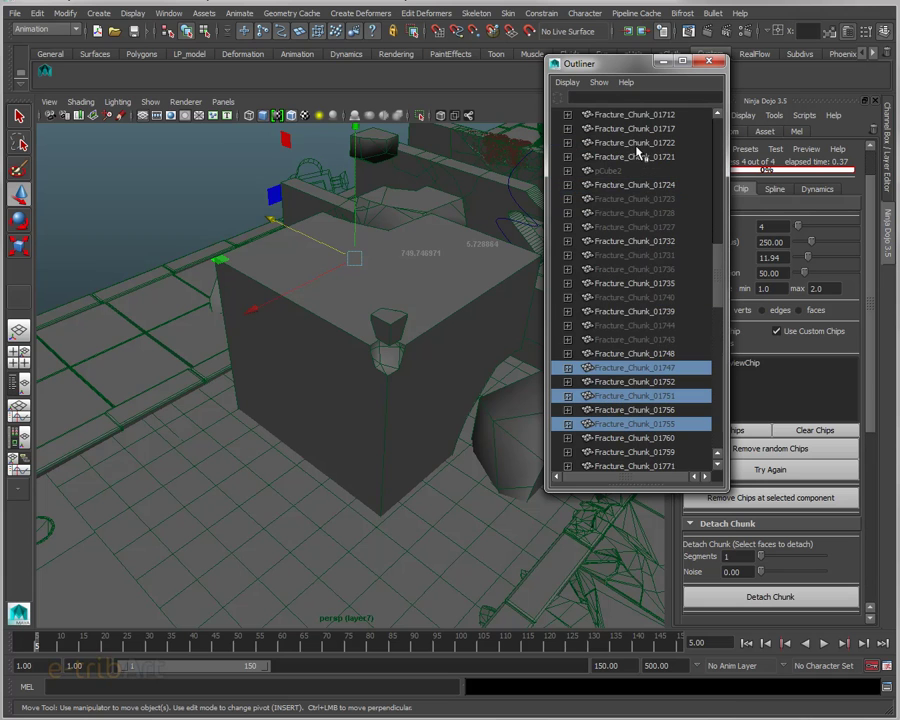
left_click(632, 340, "ctrl")
left_click(628, 326, "ctrl")
left_click(628, 297, "ctrl")
left_click(628, 269, "ctrl")
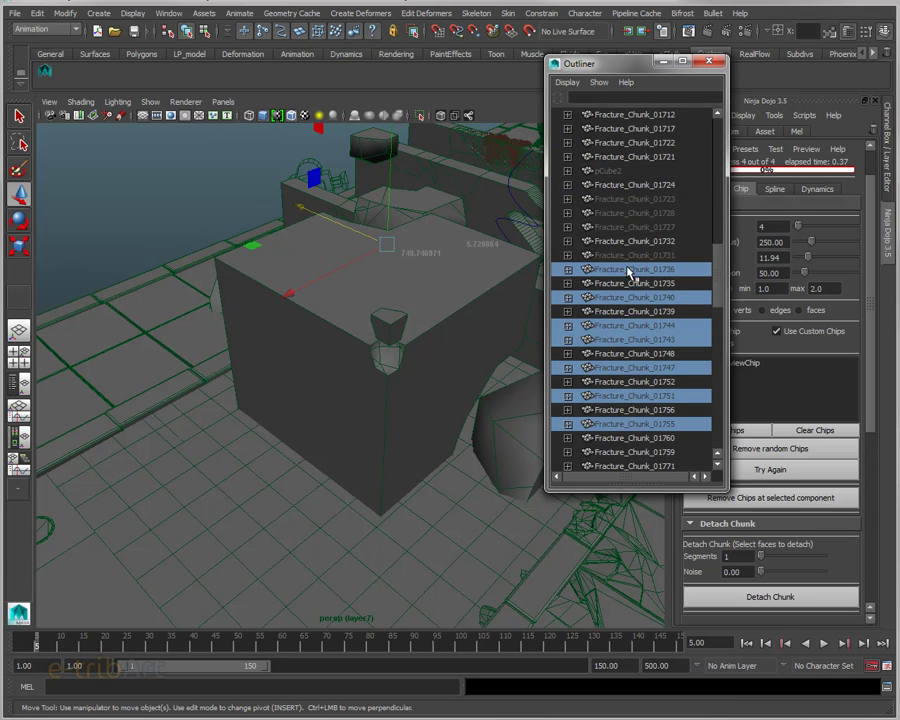
left_click(628, 255, "ctrl")
left_click(628, 227, "ctrl")
left_click(627, 213, "ctrl")
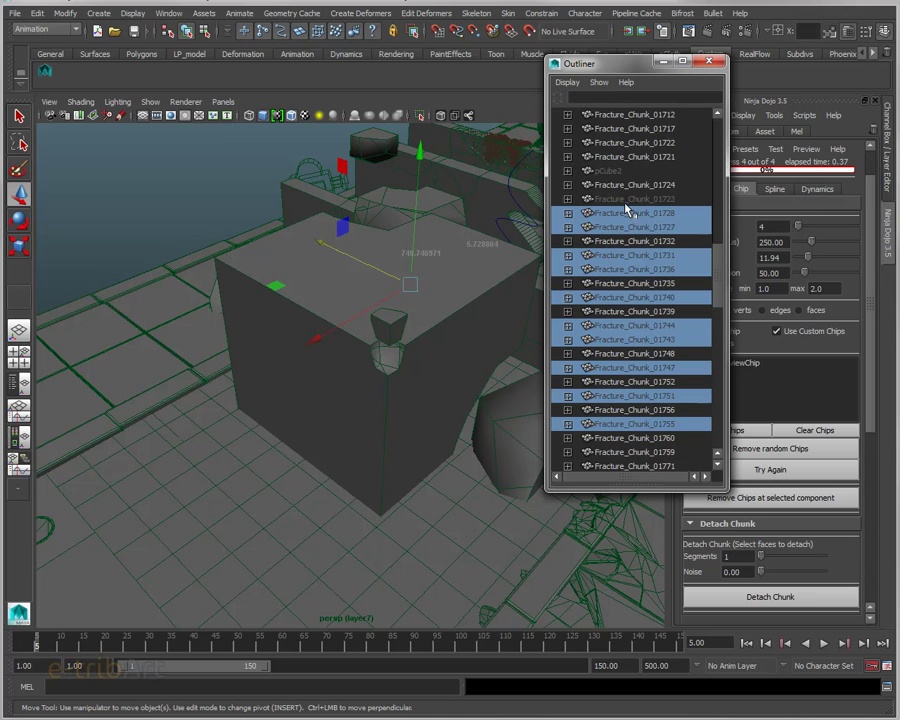
left_click(624, 199, "ctrl")
left_click(607, 172, "ctrl")
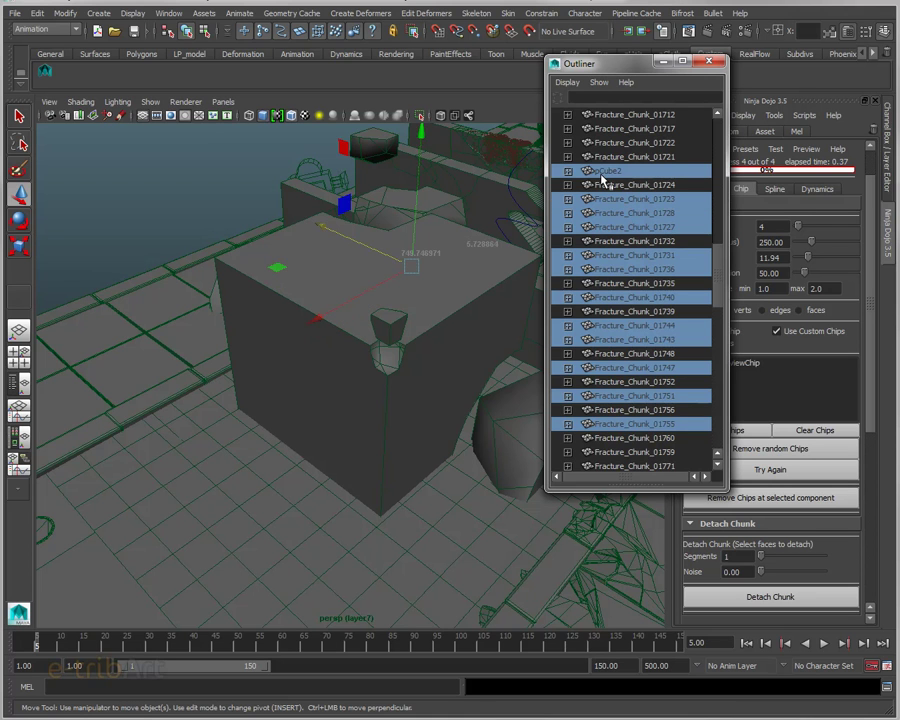
key("Delete")
scroll(644, 270, "down", 5)
scroll(644, 270, "down", 5)
scroll(600, 275, "up", 6)
mouse_move(490, 295)
left_mouse_down("alt")
mouse_move(311, 271)
mouse_move(273, 321)
mouse_move(396, 311)
mouse_move(482, 272)
mouse_move(386, 334)
mouse_move(460, 324)
mouse_move(494, 347)
left_mouse_up("alt")
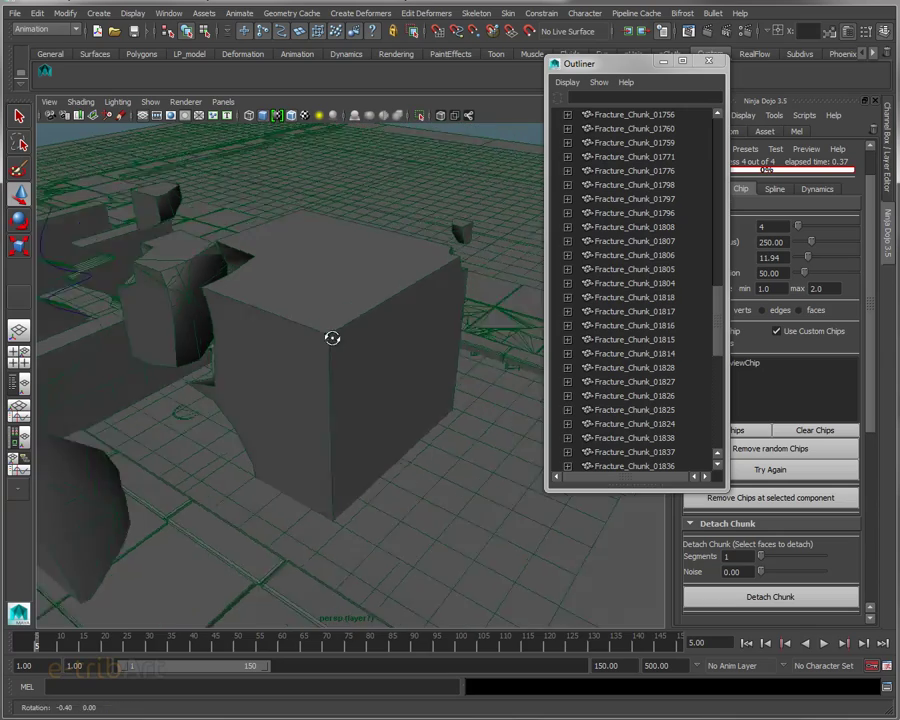
key("a")
scroll(380, 353, "up", 3)
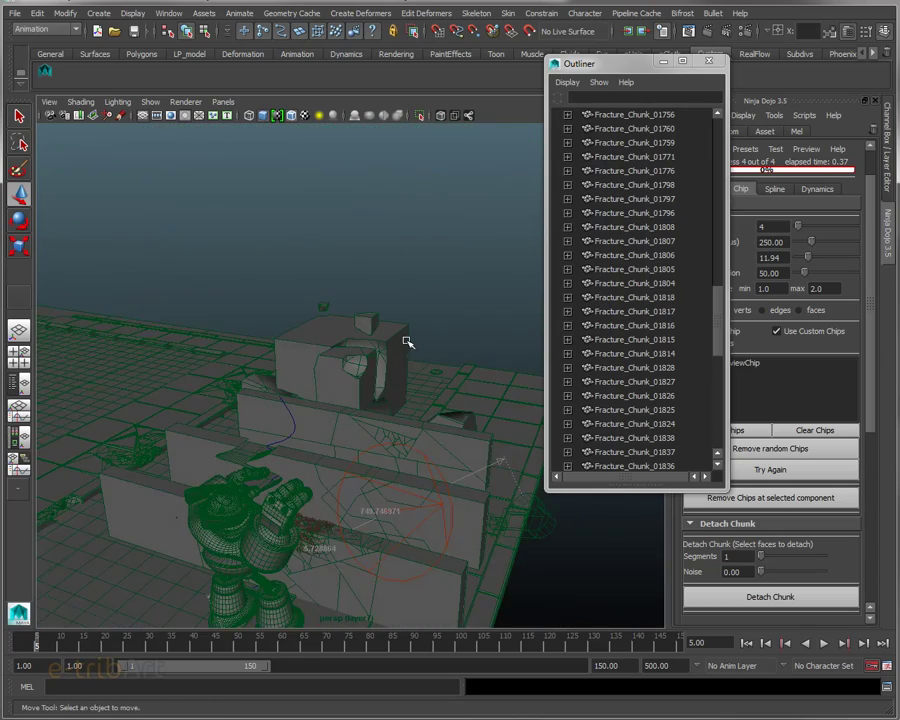
scroll(388, 364, "up", 3)
scroll(300, 378, "up", 2)
mouse_move(216, 390)
left_mouse_down("alt")
mouse_move(293, 372)
mouse_move(428, 368)
mouse_move(325, 368)
mouse_move(318, 341)
mouse_move(348, 336)
mouse_move(288, 376)
left_mouse_up("alt")
mouse_move(288, 376)
middle_mouse_down("alt")
mouse_move(417, 375)
mouse_move(372, 347)
middle_mouse_up("alt")
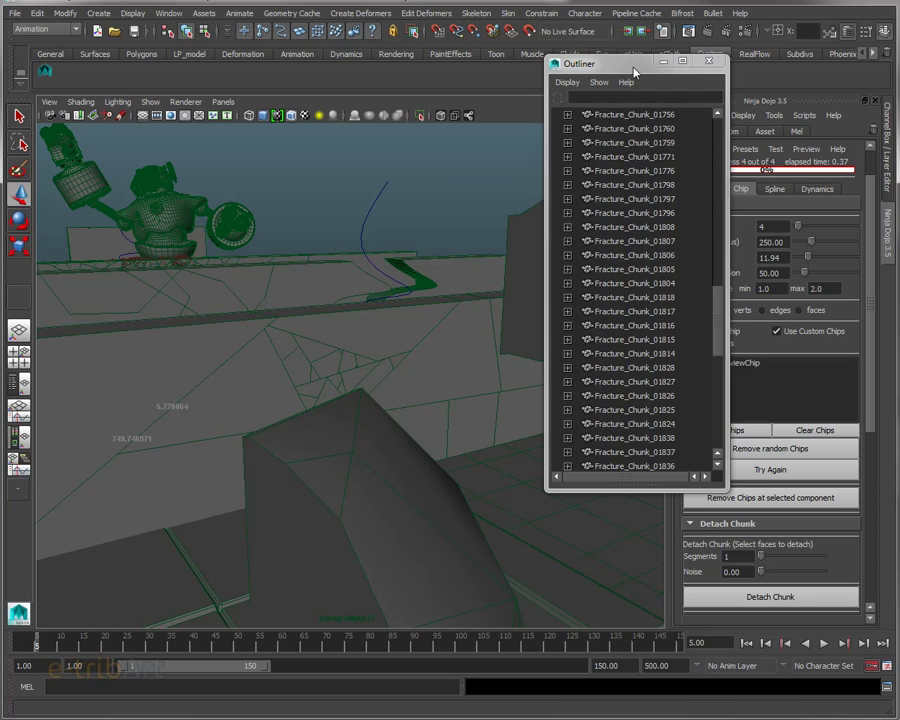
left_click_drag(633, 70, 541, 92)
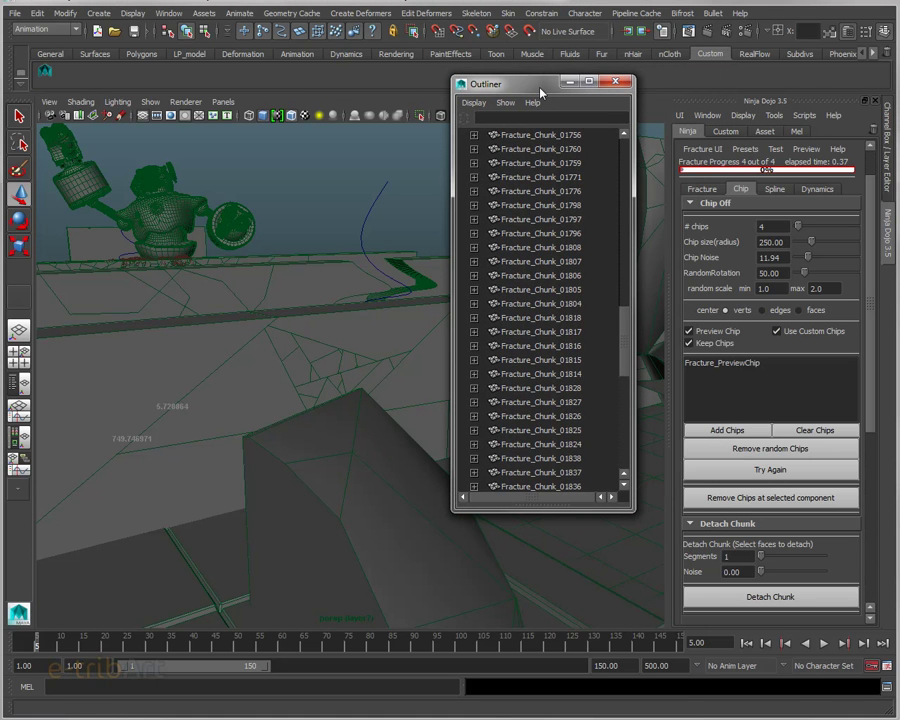